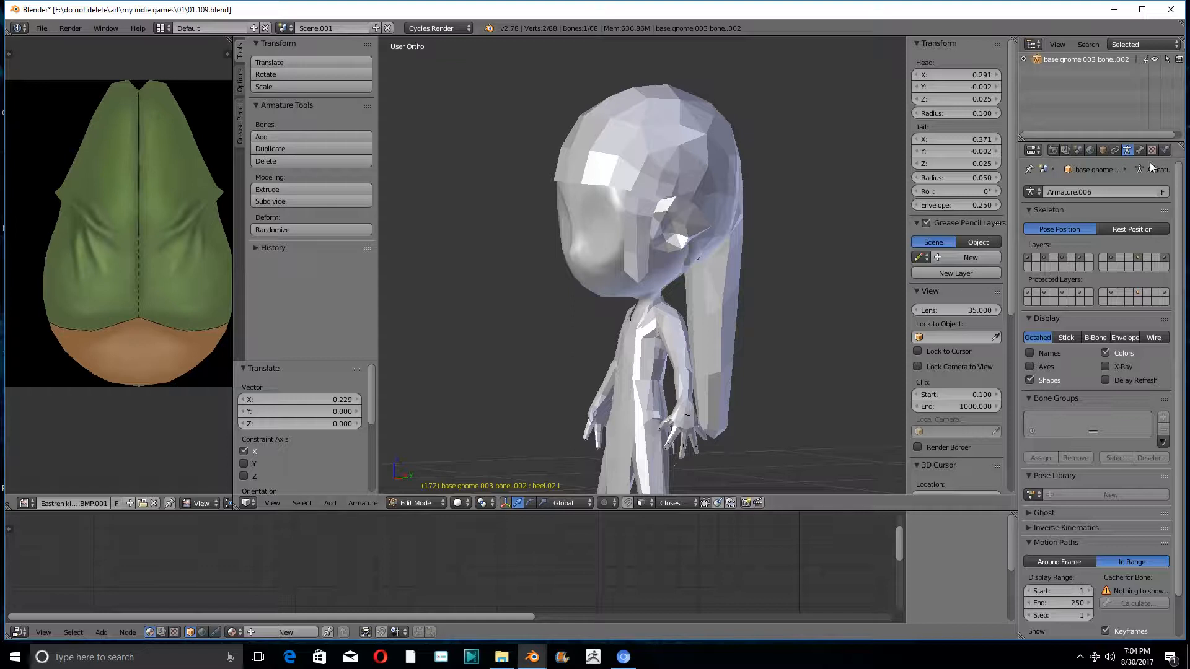
- Display the gnome character with Material viewport shading and look it over from the front
{"action": "left_click", "coordinate": [1103, 150]}
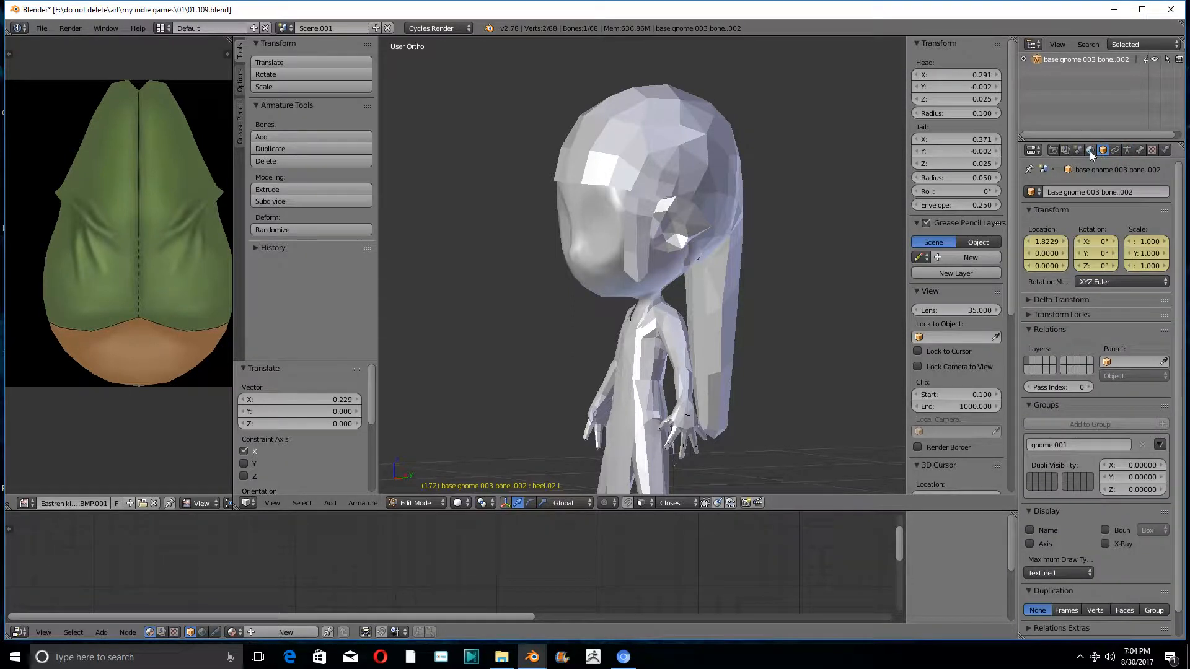
{"action": "left_click", "coordinate": [1089, 151]}
{"action": "scroll", "coordinate": [733, 248], "scroll_direction": "down", "scroll_amount": 1}
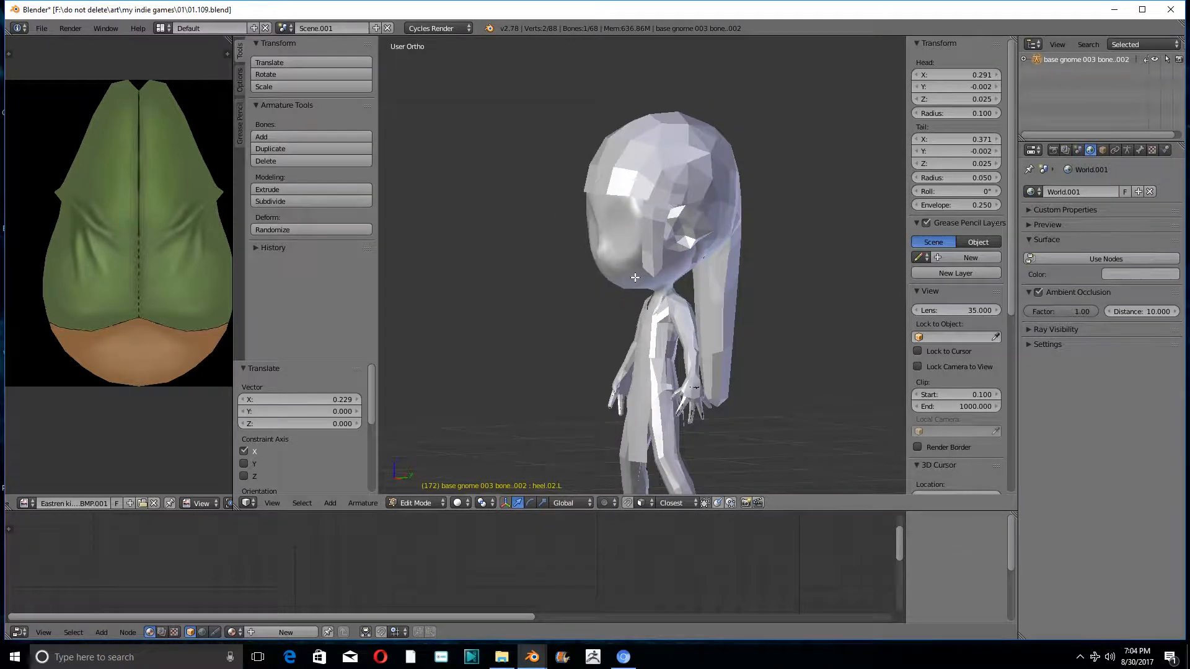
{"action": "middle_click_drag", "start_coordinate": [635, 277], "coordinate": [701, 211]}
{"action": "scroll", "coordinate": [700, 211], "scroll_direction": "down", "scroll_amount": 1}
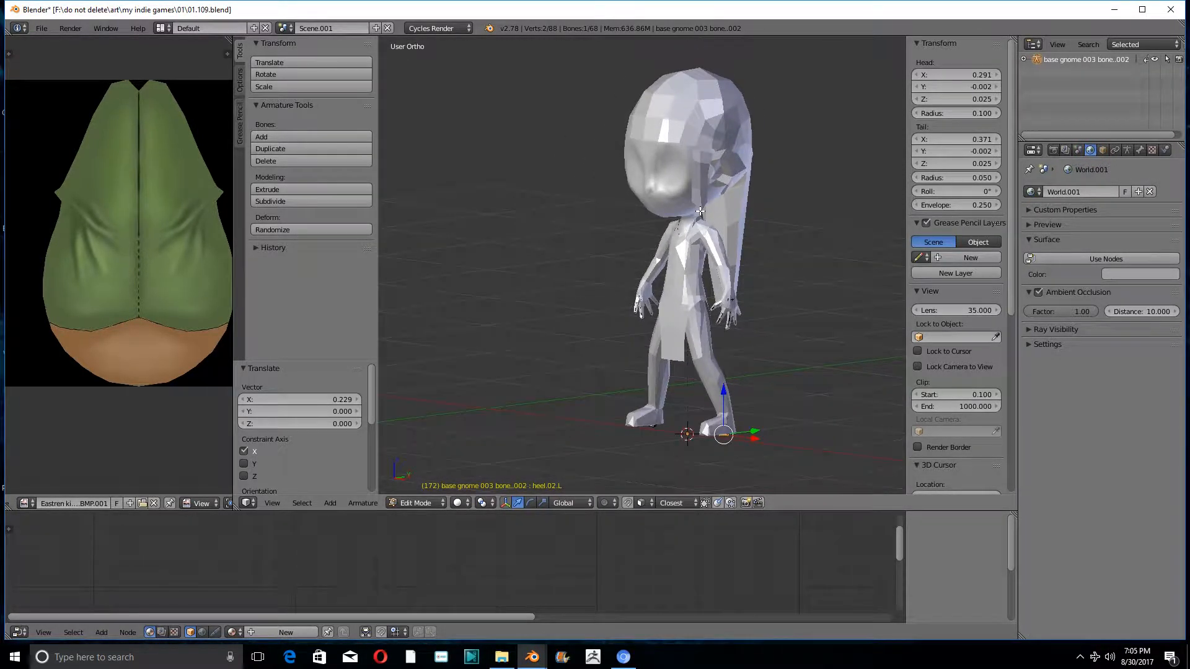
{"action": "left_click", "coordinate": [456, 503]}
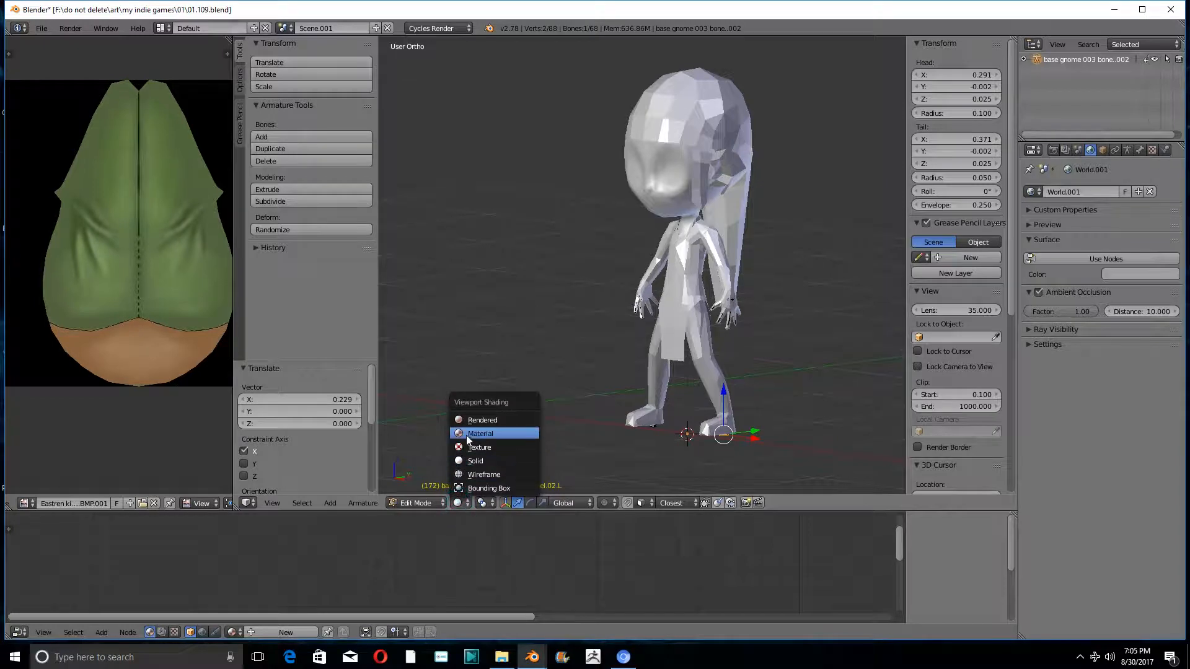
{"action": "left_click", "coordinate": [466, 435]}
{"action": "middle_click_drag", "start_coordinate": [571, 325], "coordinate": [533, 407]}
- Preview the gnome character with Rendered viewport shading and examine it from several angles
{"action": "left_click", "coordinate": [457, 503]}
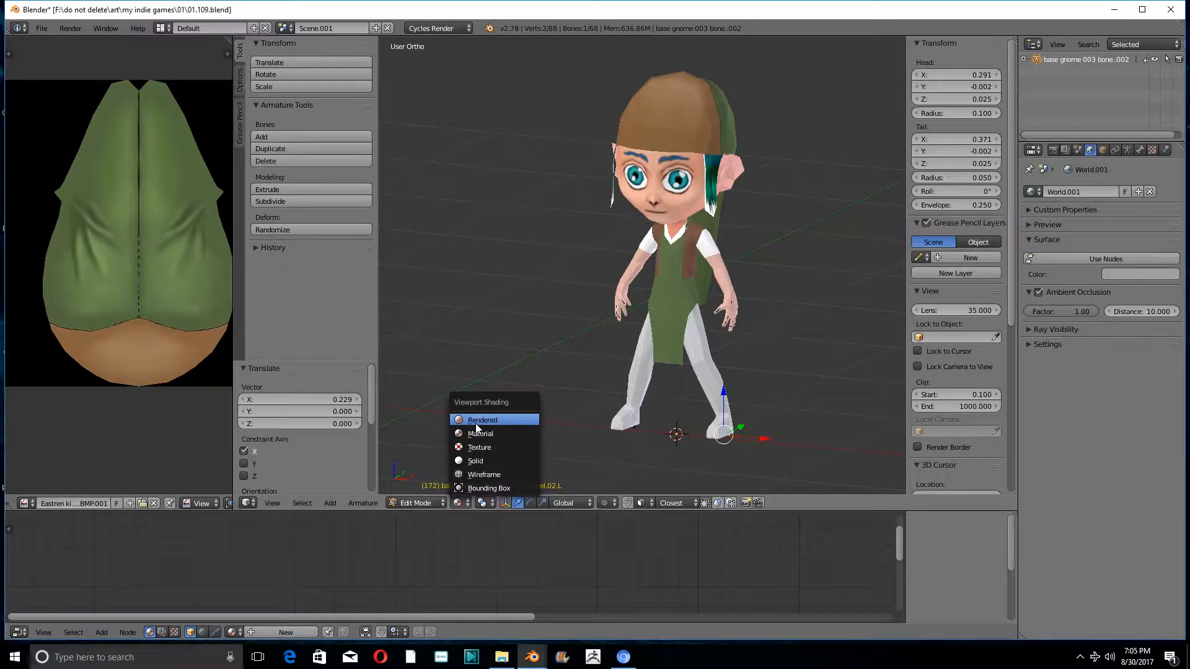
{"action": "left_click", "coordinate": [475, 423]}
{"action": "middle_click_drag", "start_coordinate": [592, 260], "coordinate": [727, 137]}
{"action": "middle_click_drag", "start_coordinate": [682, 183], "coordinate": [707, 263]}
{"action": "scroll", "coordinate": [740, 261], "scroll_direction": "down", "scroll_amount": 1}
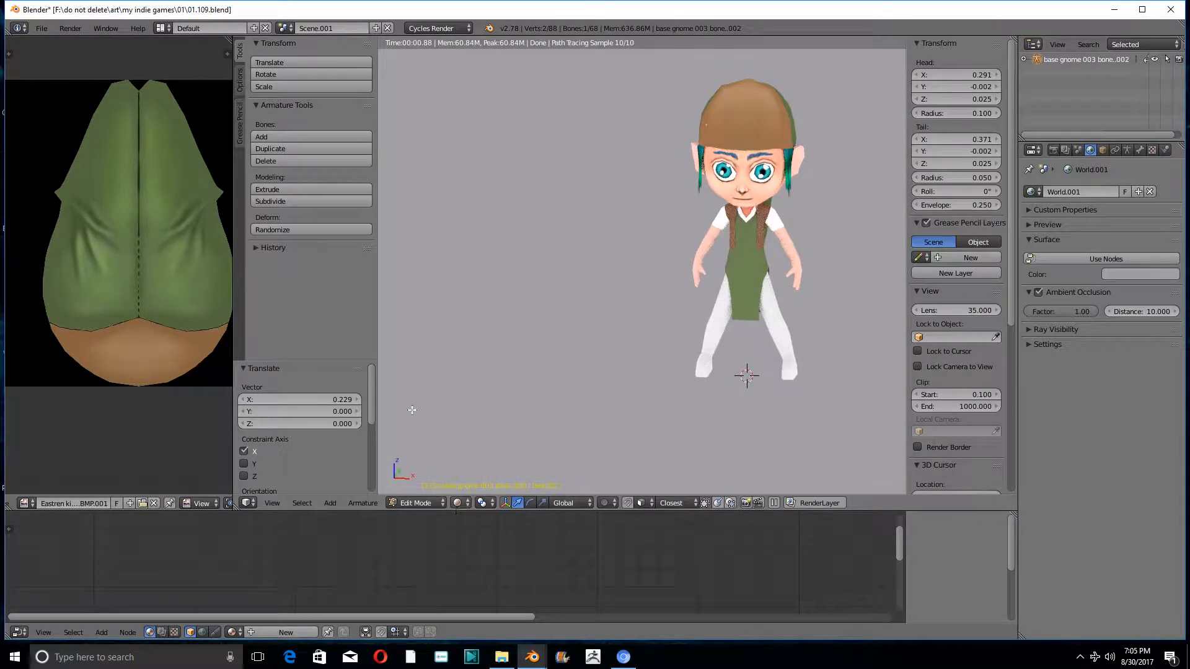
- Revert the blend file to its last saved version
{"action": "left_click", "coordinate": [41, 29]}
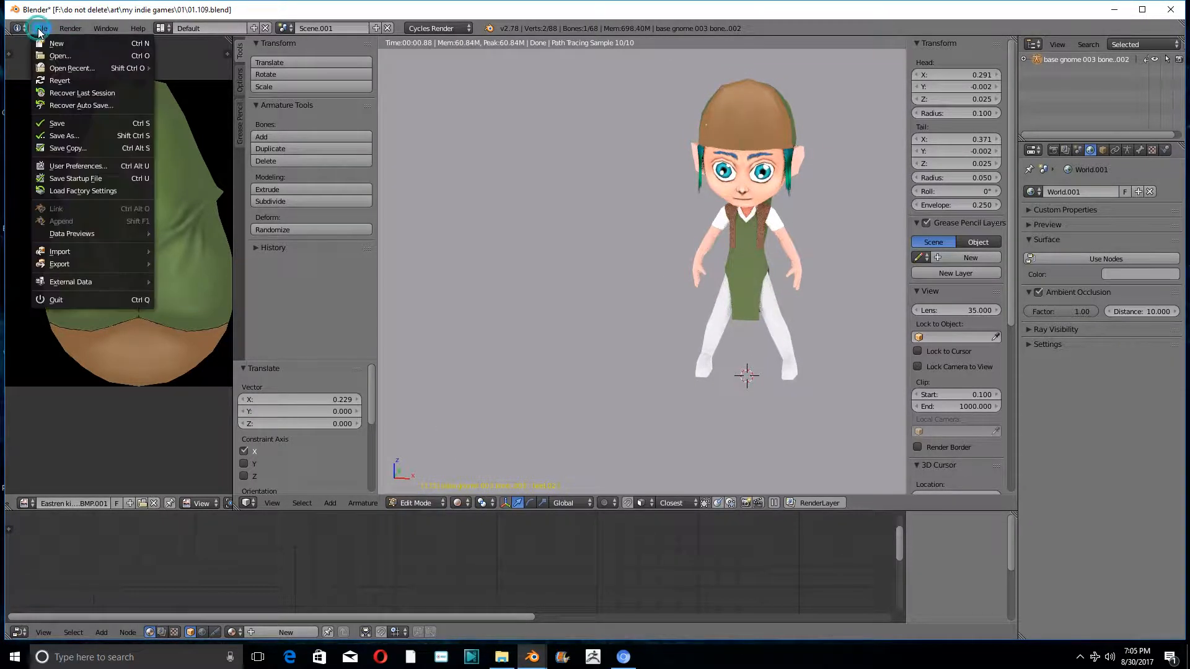
{"action": "left_click", "coordinate": [60, 81]}
{"action": "left_click", "coordinate": [52, 86]}
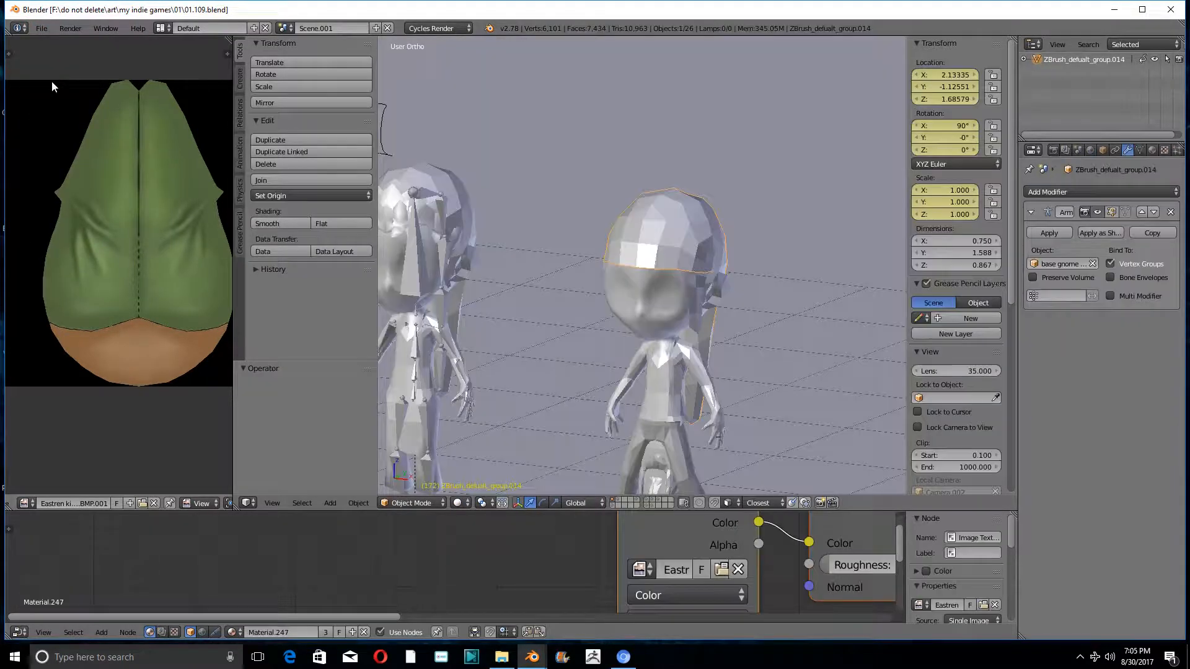
- Switch the visible scene layer to the one holding the three grey base figures
{"action": "scroll", "coordinate": [452, 204], "scroll_direction": "down", "scroll_amount": 8}
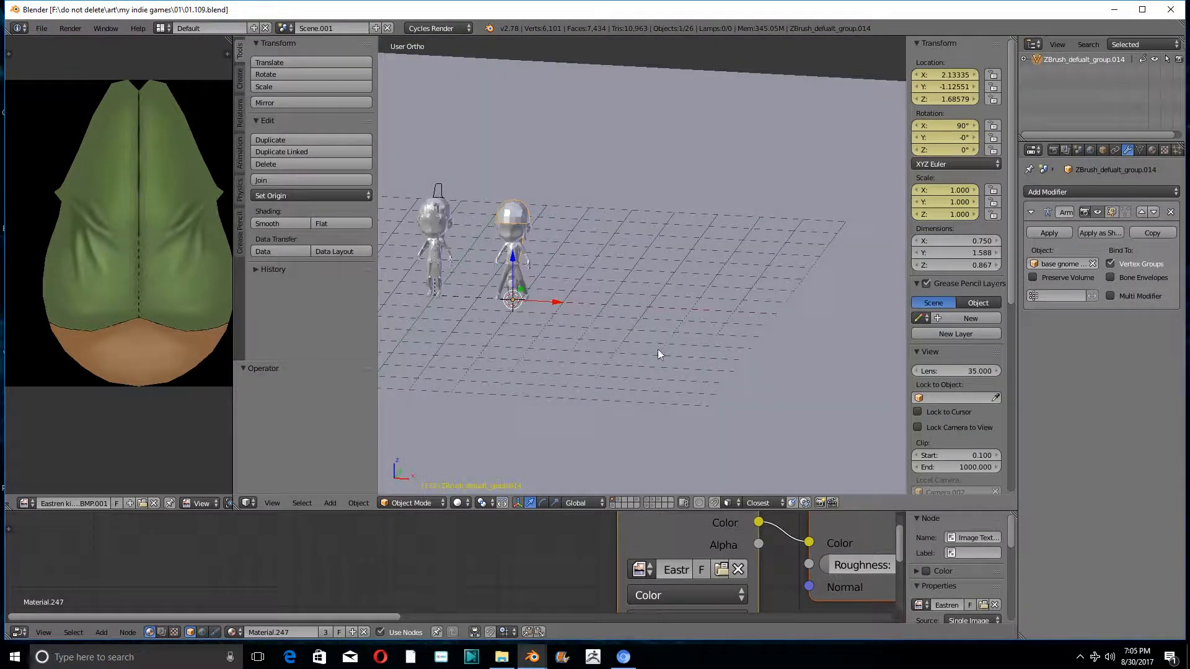
{"action": "left_click", "coordinate": [648, 506]}
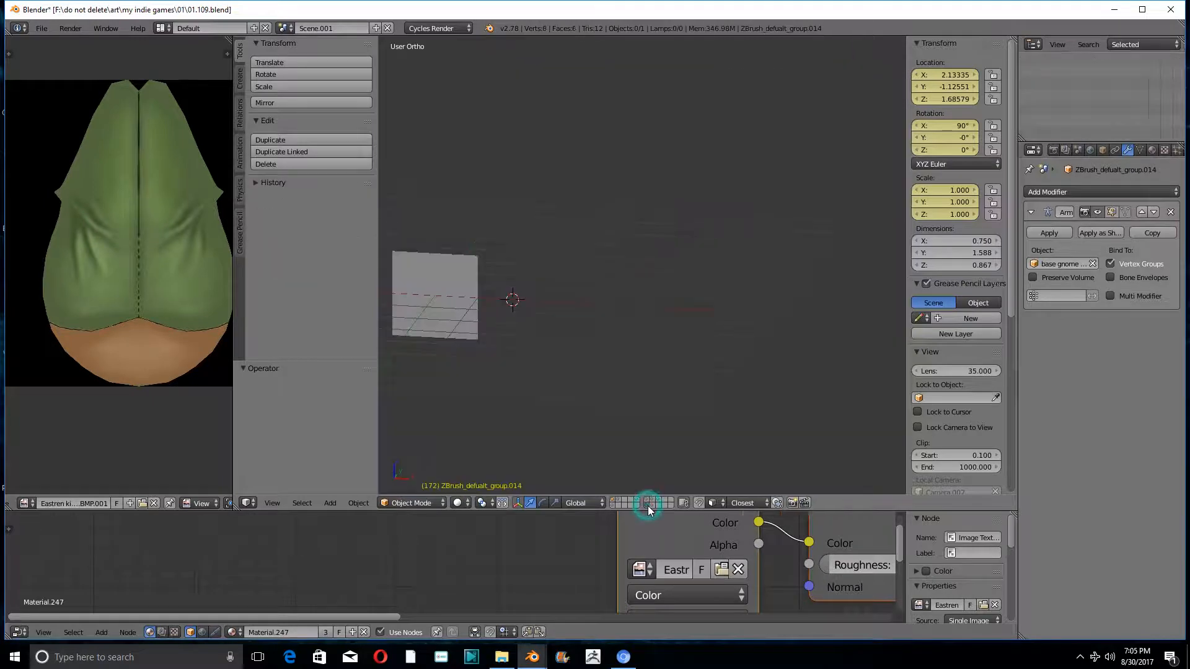
{"action": "mouse_move", "coordinate": [537, 282]}
{"action": "middle_mouse_down"}
{"action": "mouse_move", "coordinate": [874, 287]}
{"action": "mouse_move", "coordinate": [452, 292]}
{"action": "mouse_move", "coordinate": [519, 289]}
{"action": "middle_mouse_up"}
{"action": "left_click", "coordinate": [653, 505]}
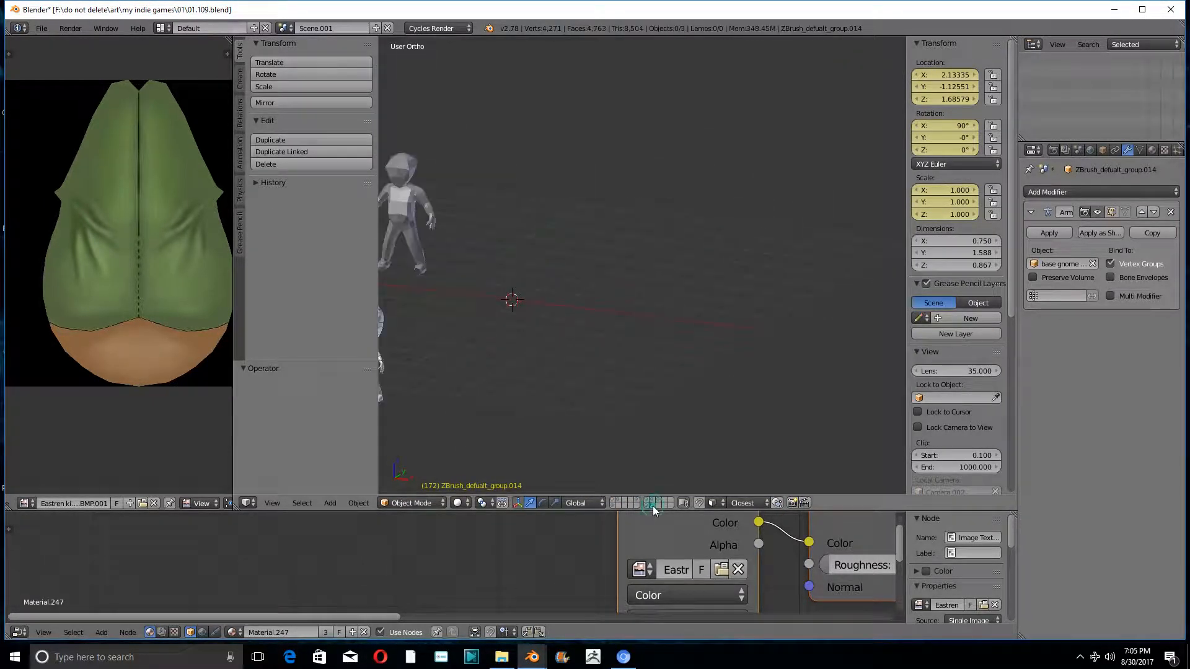
{"action": "middle_click_drag", "start_coordinate": [488, 217], "coordinate": [717, 258], "text": "shift"}
{"action": "scroll", "coordinate": [660, 310], "scroll_direction": "up", "scroll_amount": 4}
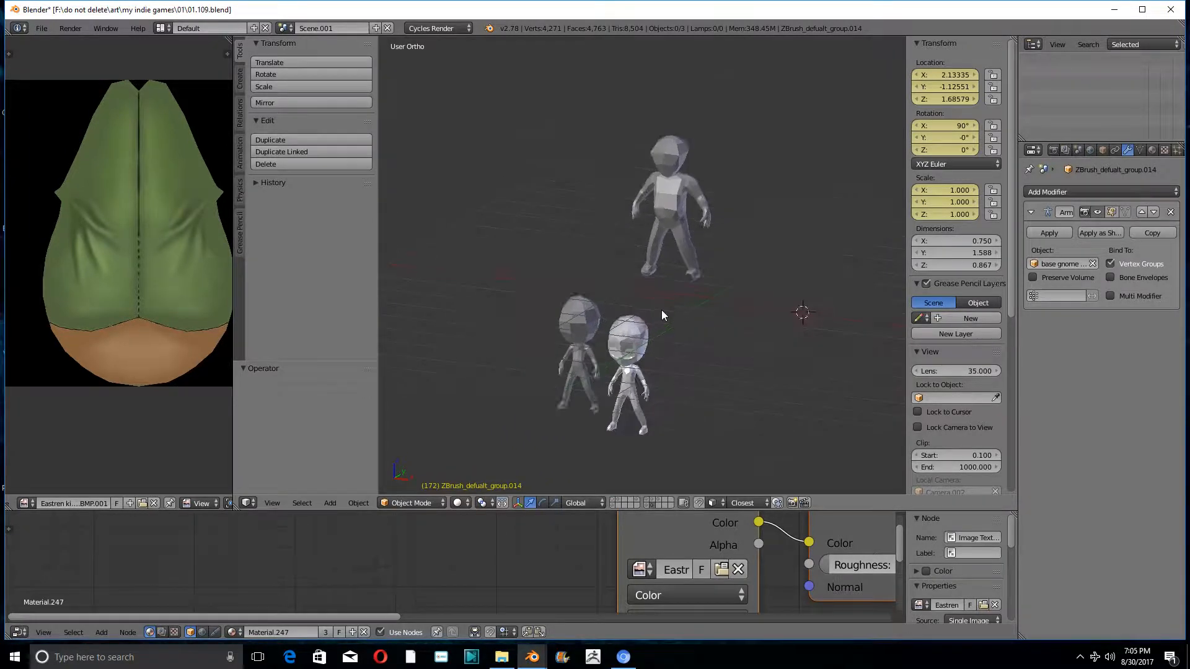
- Select the small dark-grey base figure with the Skin modifier and inspect its mesh skeleton in Edit Mode
{"action": "right_click", "coordinate": [510, 310]}
{"action": "middle_click_drag", "start_coordinate": [511, 310], "coordinate": [537, 314]}
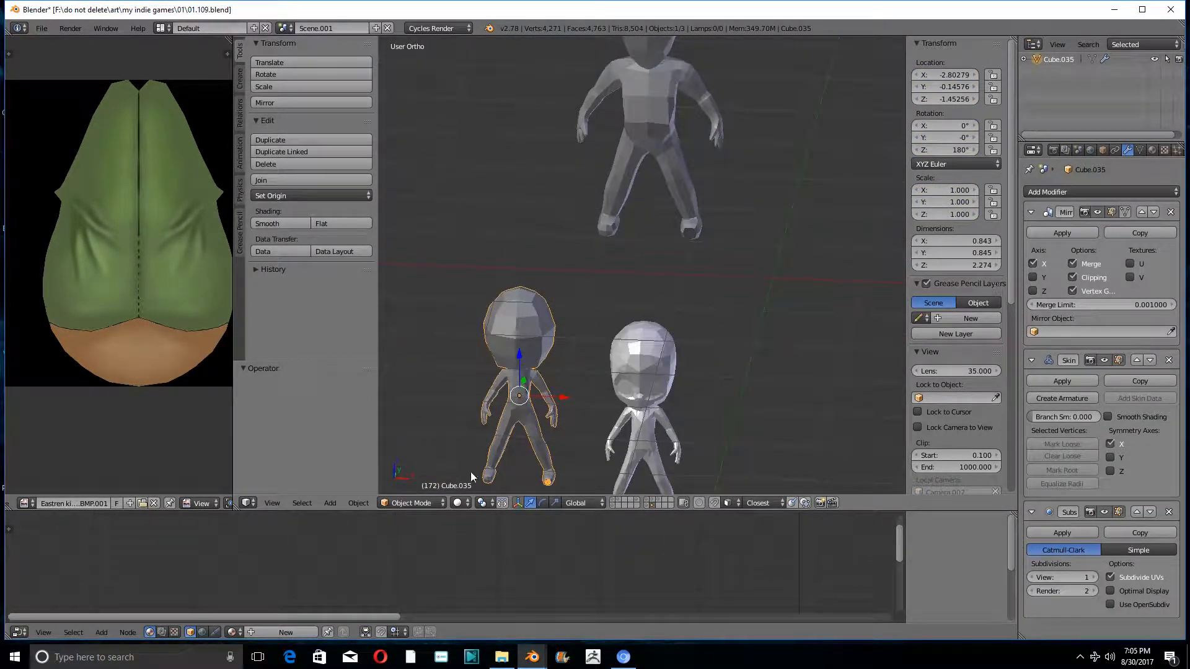
{"action": "key", "text": "Tab"}
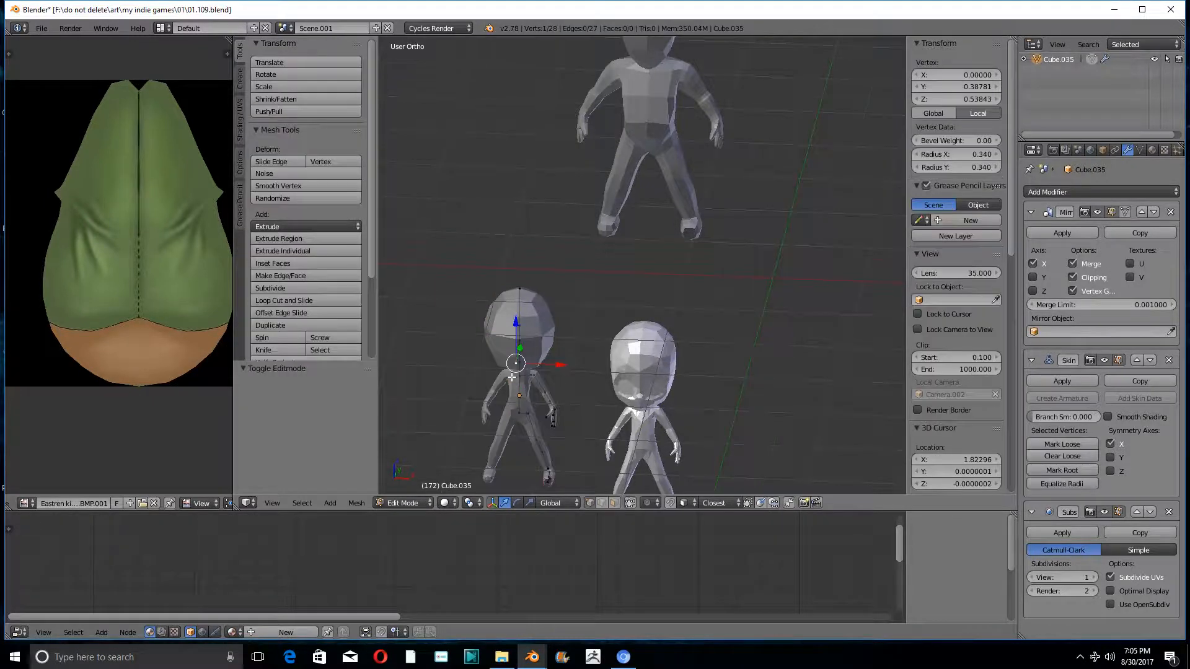
{"action": "scroll", "coordinate": [609, 221], "scroll_direction": "up", "scroll_amount": 6}
{"action": "scroll", "coordinate": [609, 222], "scroll_direction": "up", "scroll_amount": 4}
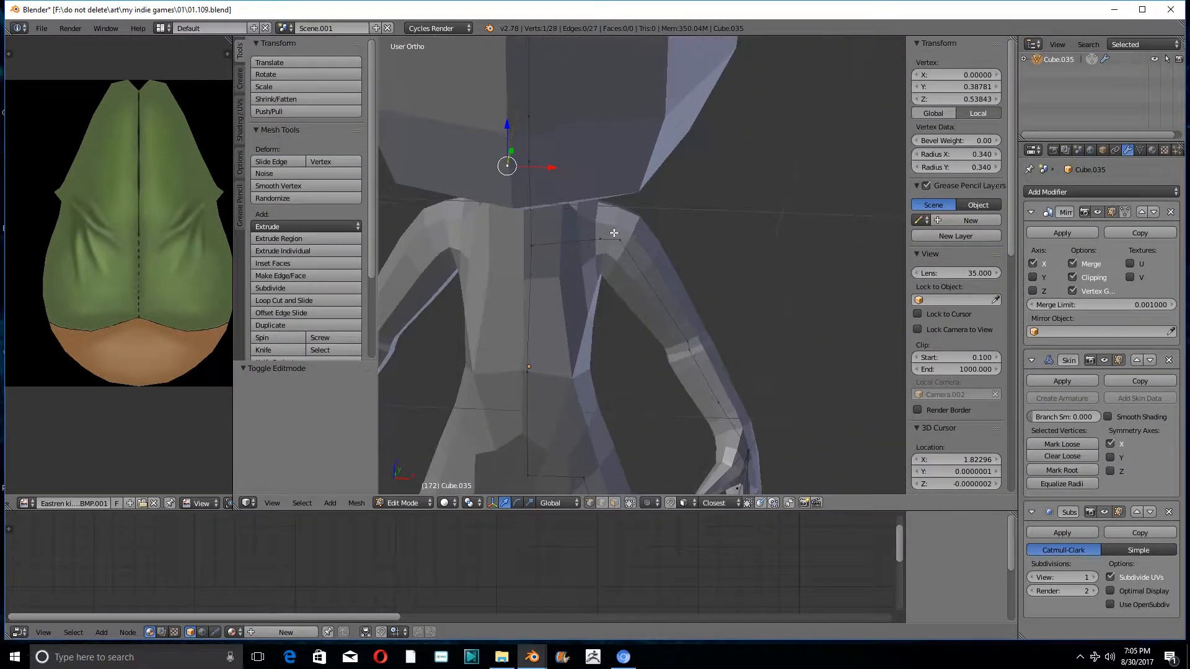
{"action": "middle_click_drag", "start_coordinate": [620, 266], "coordinate": [677, 249]}
{"action": "scroll", "coordinate": [572, 261], "scroll_direction": "down", "scroll_amount": 4}
{"action": "scroll", "coordinate": [677, 249], "scroll_direction": "down", "scroll_amount": 5}
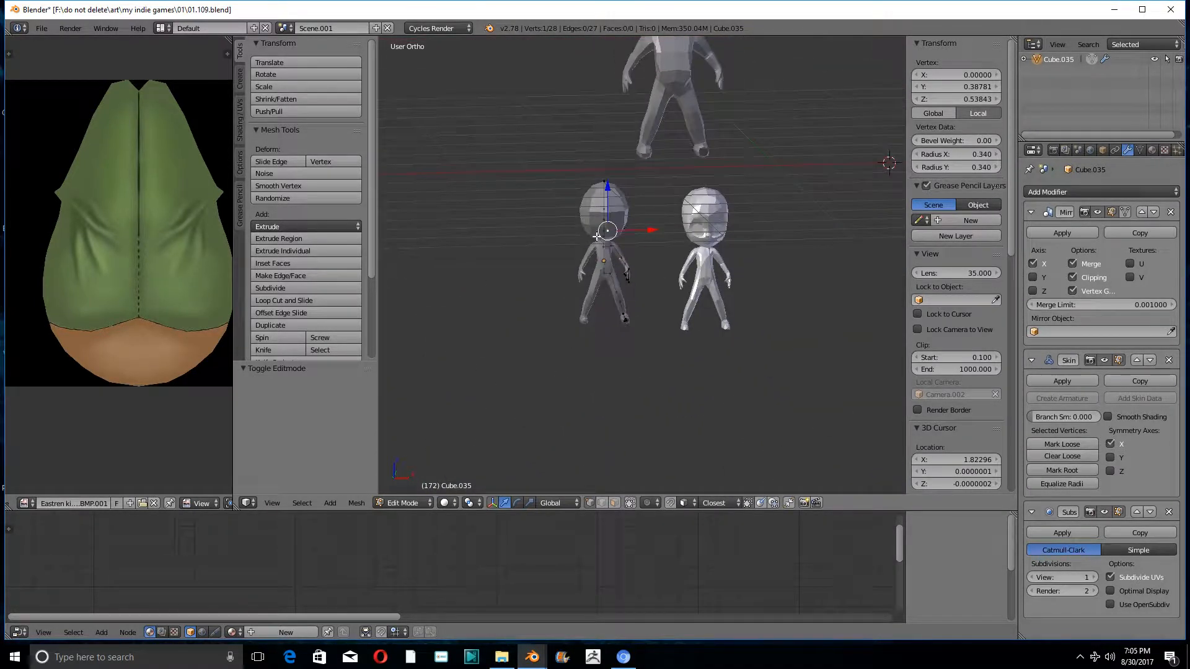
- Return the small base figure to Object Mode, keeping it selected beside the other figures
{"action": "scroll", "coordinate": [596, 237], "scroll_direction": "up", "scroll_amount": 6}
{"action": "left_click", "coordinate": [391, 504]}
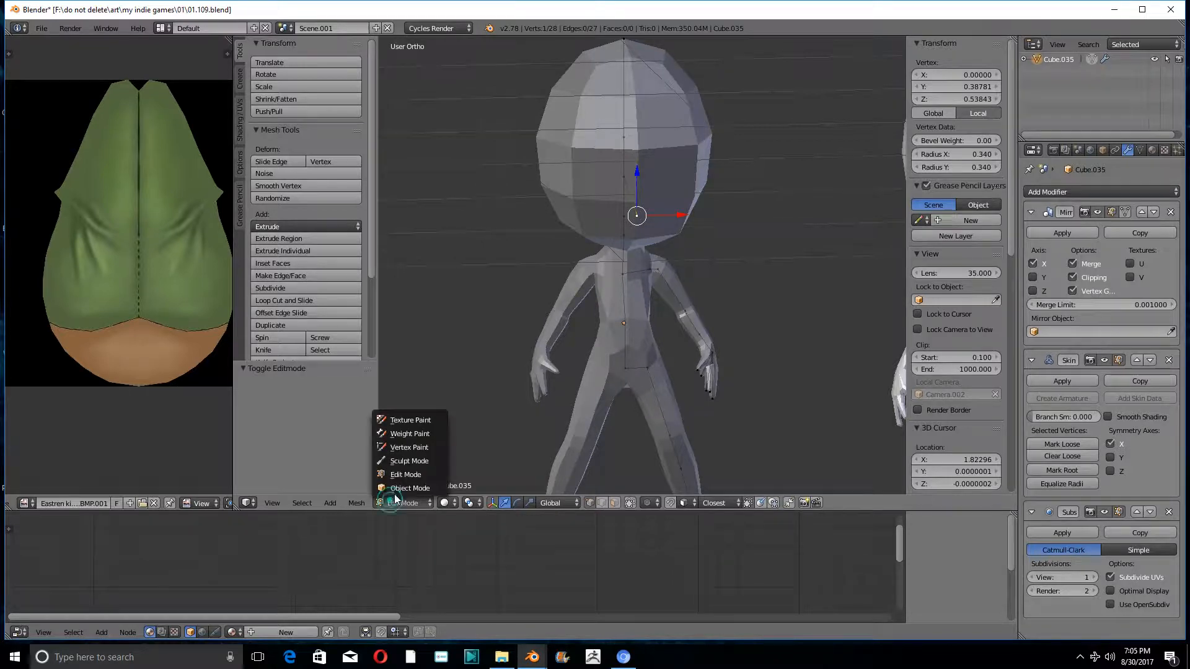
{"action": "left_click", "coordinate": [396, 490]}
{"action": "scroll", "coordinate": [637, 193], "scroll_direction": "down", "scroll_amount": 4}
{"action": "middle_click_drag", "start_coordinate": [635, 196], "coordinate": [597, 268]}
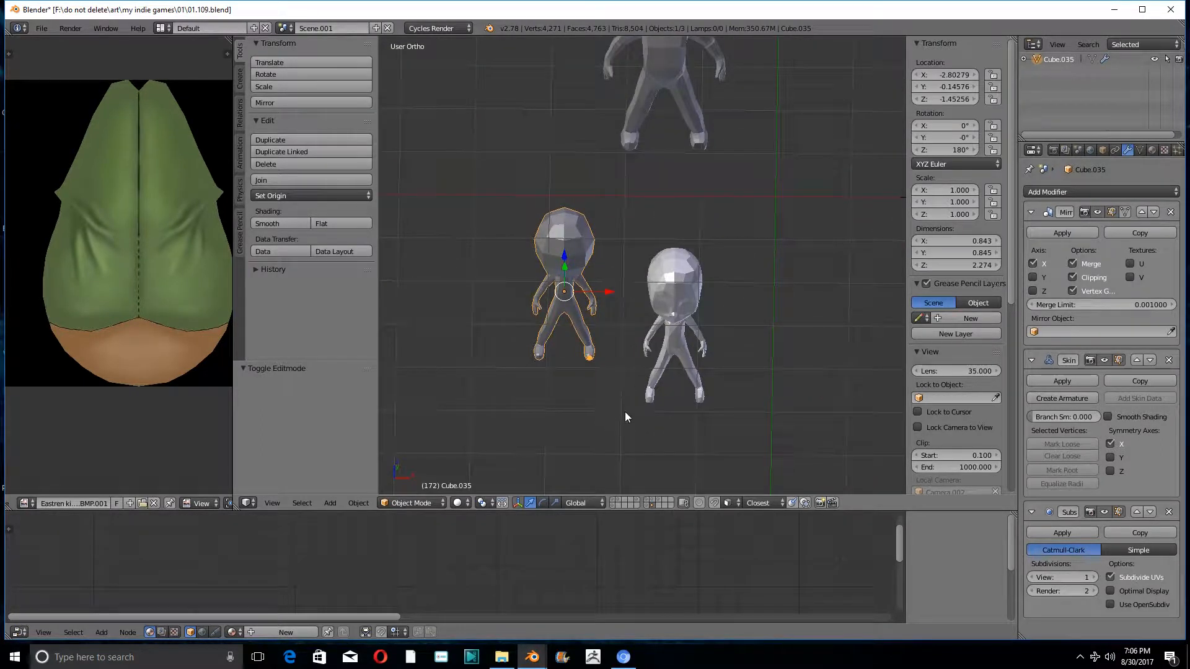
- Make the remaining scene layers visible together with the base figures' layer
{"action": "left_click", "coordinate": [648, 506], "text": "shift"}
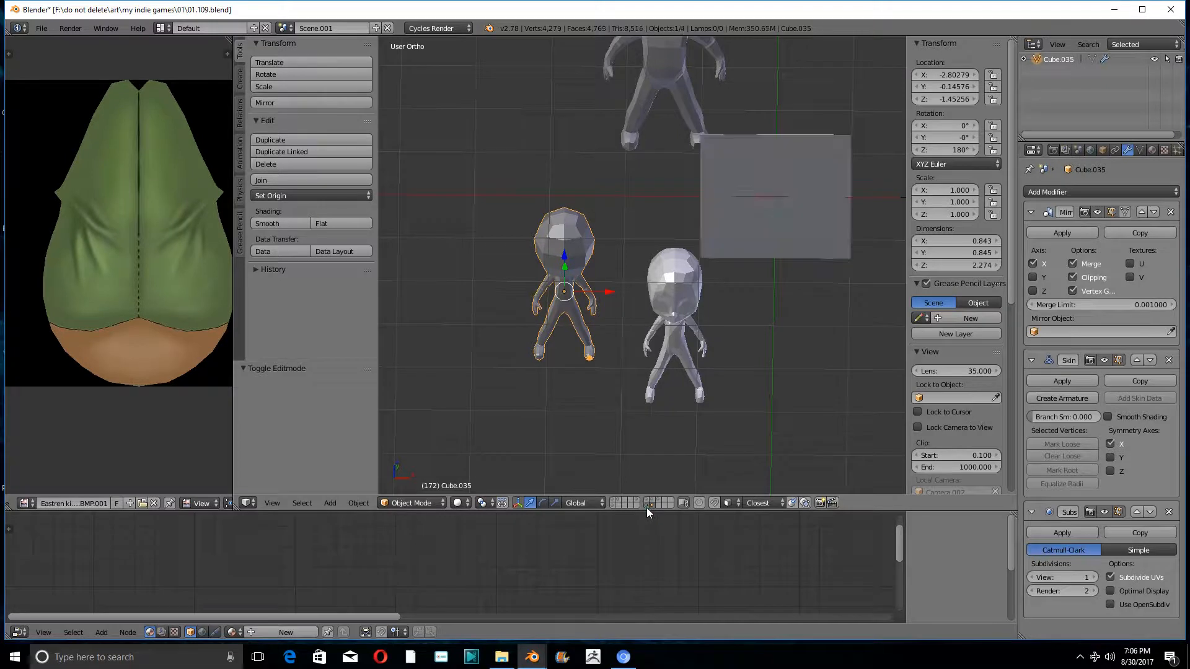
{"action": "left_click", "coordinate": [649, 499], "text": "shift"}
{"action": "left_click", "coordinate": [653, 500], "text": "shift"}
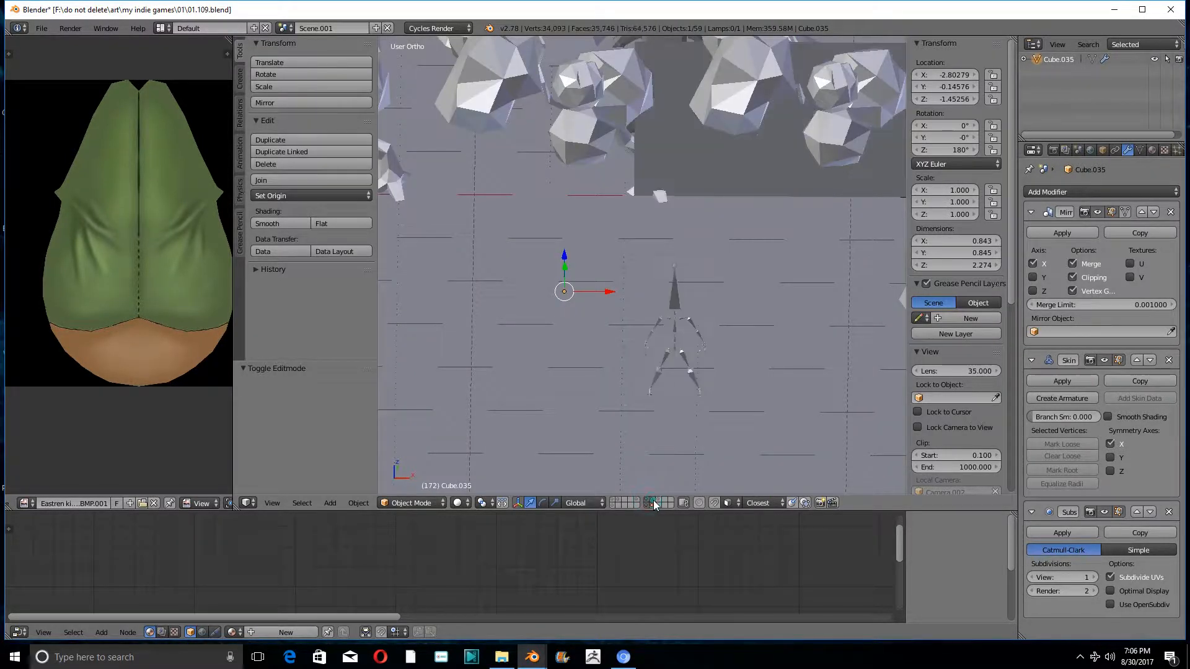
{"action": "left_click", "coordinate": [658, 501], "text": "shift"}
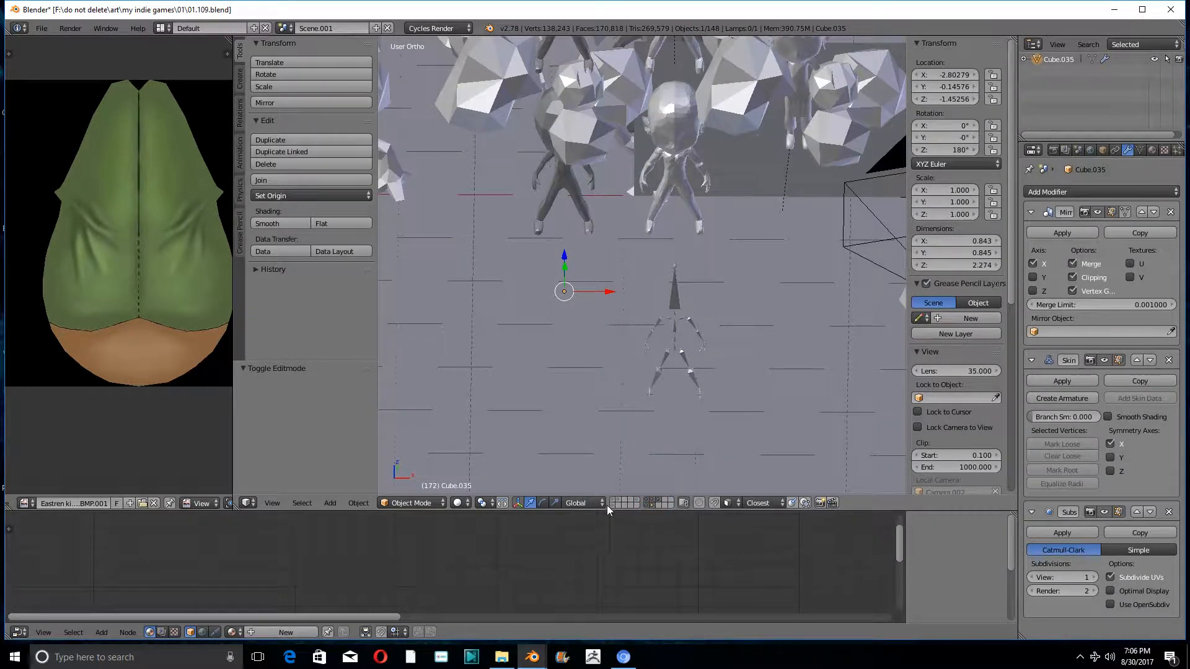
{"action": "left_click", "coordinate": [635, 501], "text": "shift"}
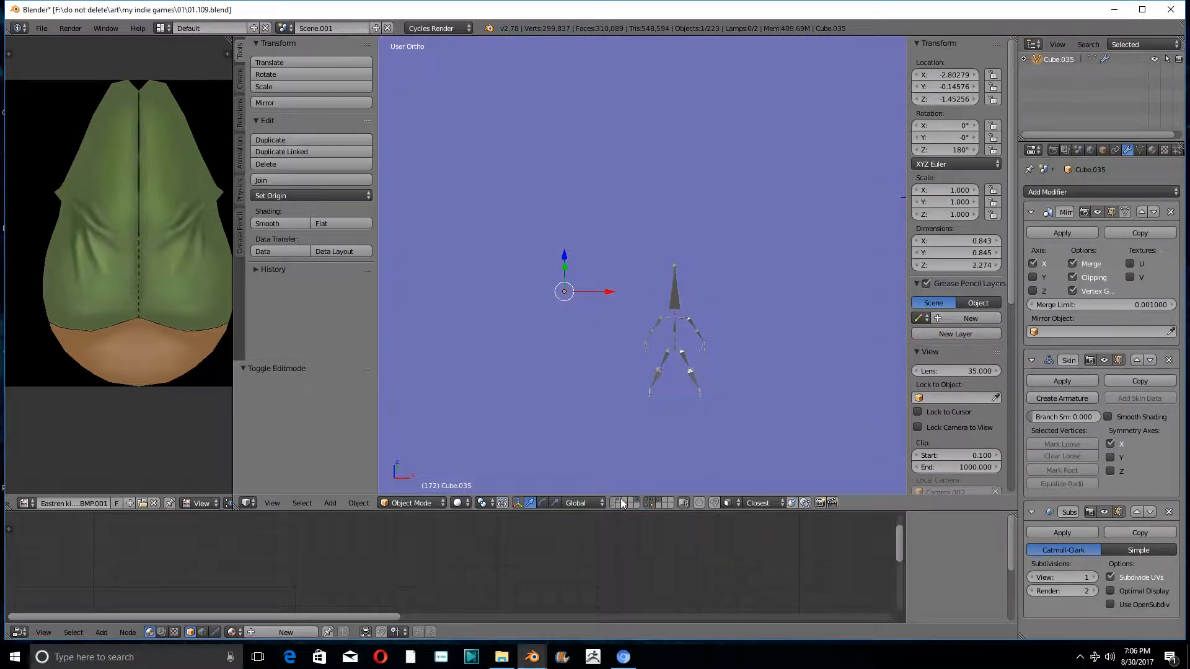
{"action": "left_click", "coordinate": [617, 499], "text": "shift"}
{"action": "left_click", "coordinate": [611, 500], "text": "shift"}
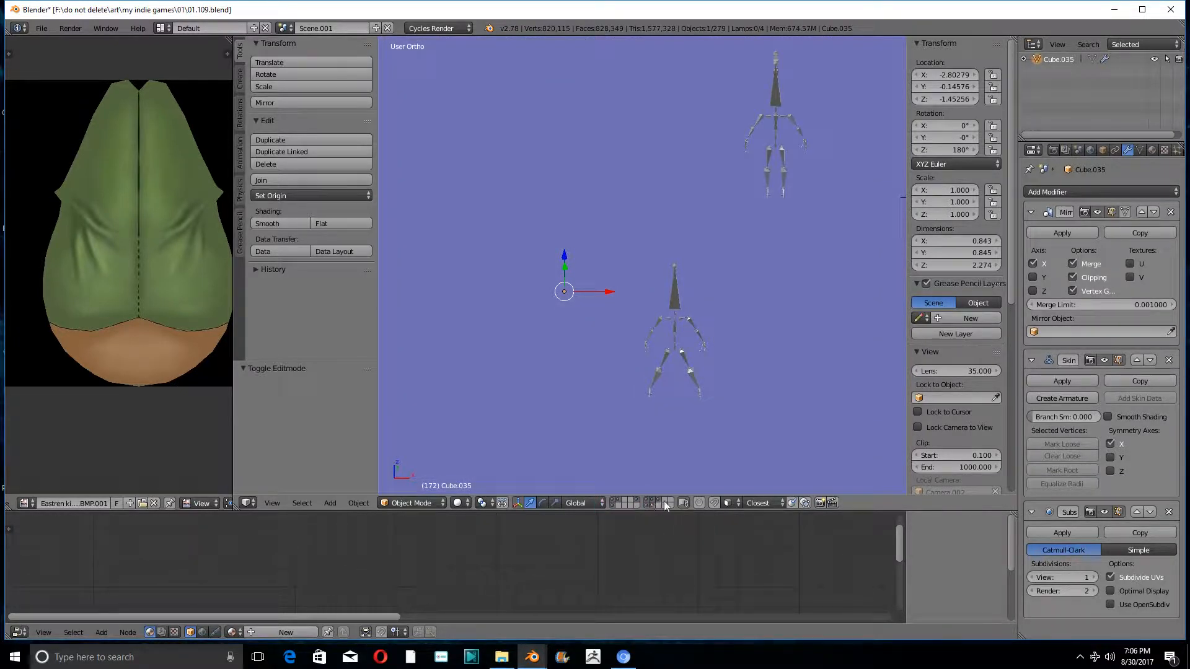
- Examine everything in the scene, including the large planes, the islands and the framed structure
{"action": "left_click", "coordinate": [302, 502]}
{"action": "scroll", "coordinate": [597, 244], "scroll_direction": "down", "scroll_amount": 15}
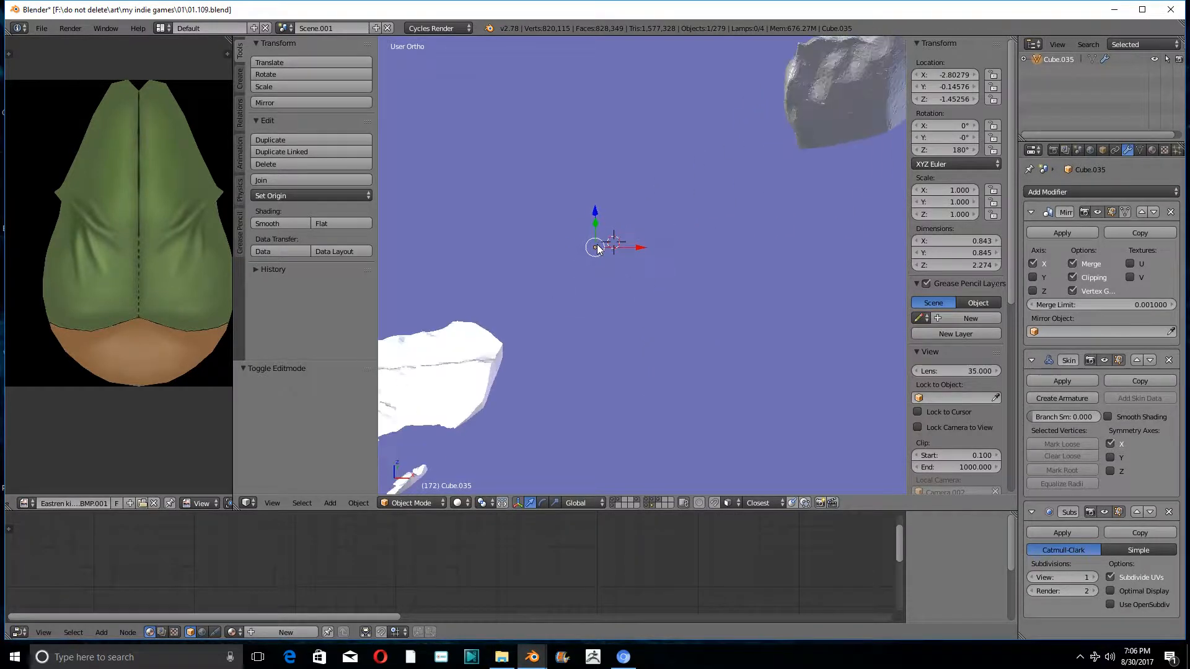
{"action": "scroll", "coordinate": [598, 249], "scroll_direction": "down", "scroll_amount": 3}
{"action": "middle_click_drag", "start_coordinate": [672, 213], "coordinate": [647, 134]}
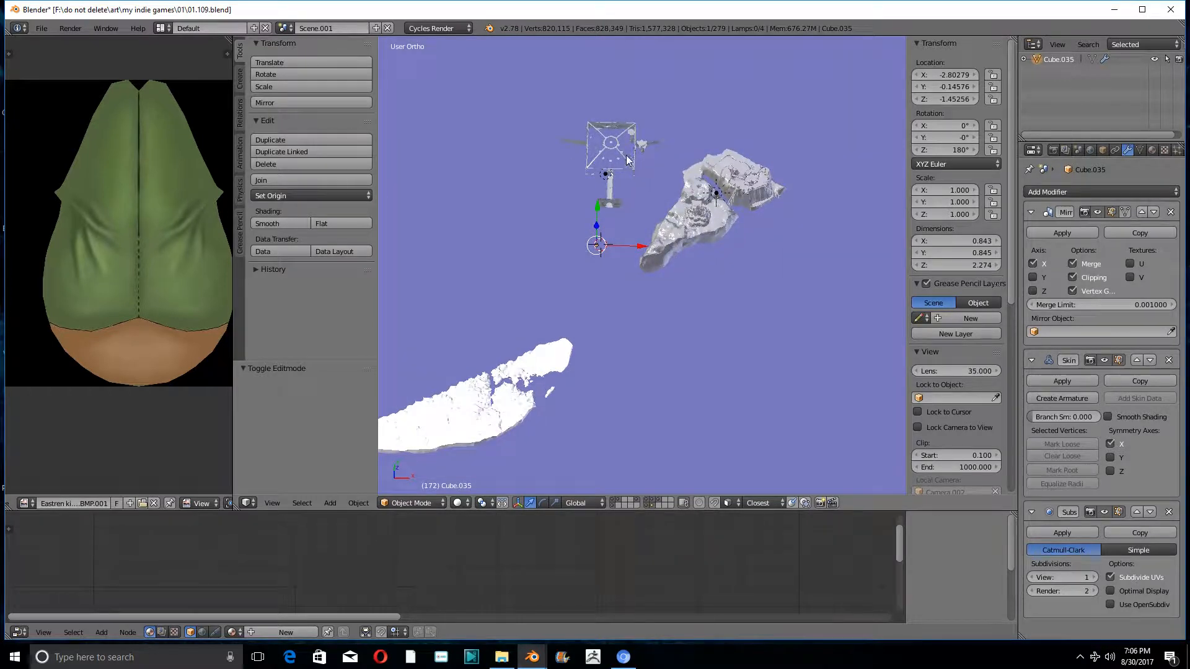
{"action": "scroll", "coordinate": [599, 250], "scroll_direction": "down", "scroll_amount": 8}
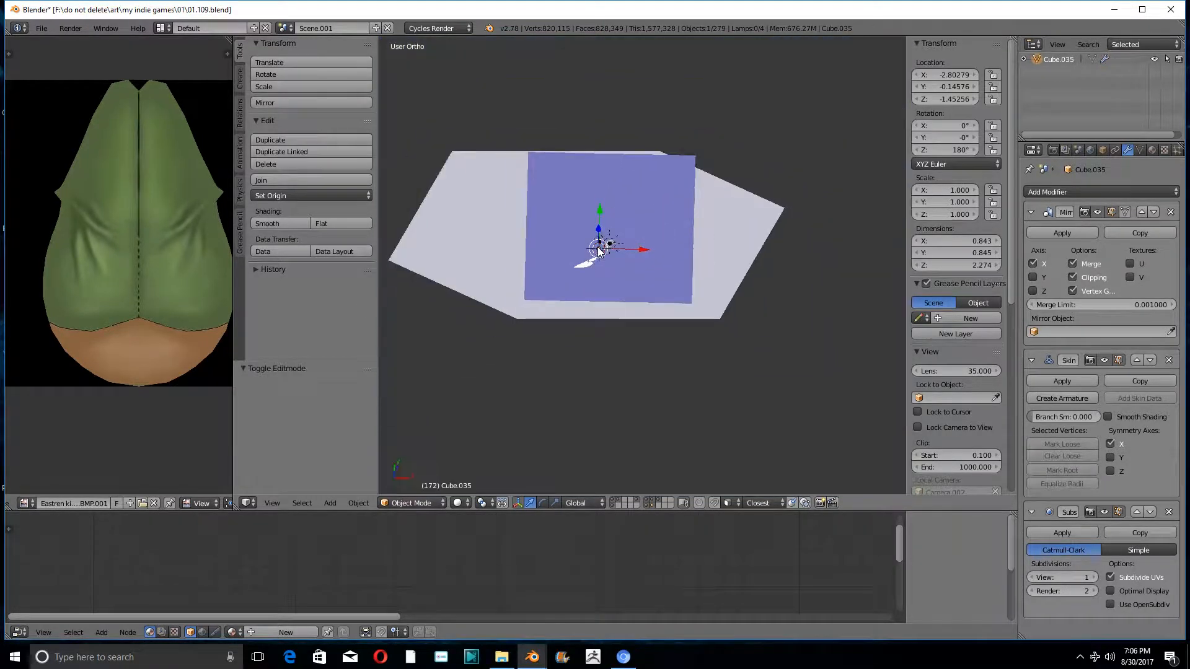
{"action": "mouse_move", "coordinate": [571, 213]}
{"action": "middle_mouse_down"}
{"action": "mouse_move", "coordinate": [656, 195]}
{"action": "mouse_move", "coordinate": [673, 165]}
{"action": "mouse_move", "coordinate": [637, 152]}
{"action": "mouse_move", "coordinate": [590, 214]}
{"action": "middle_mouse_up"}
{"action": "scroll", "coordinate": [590, 214], "scroll_direction": "up", "scroll_amount": 10}
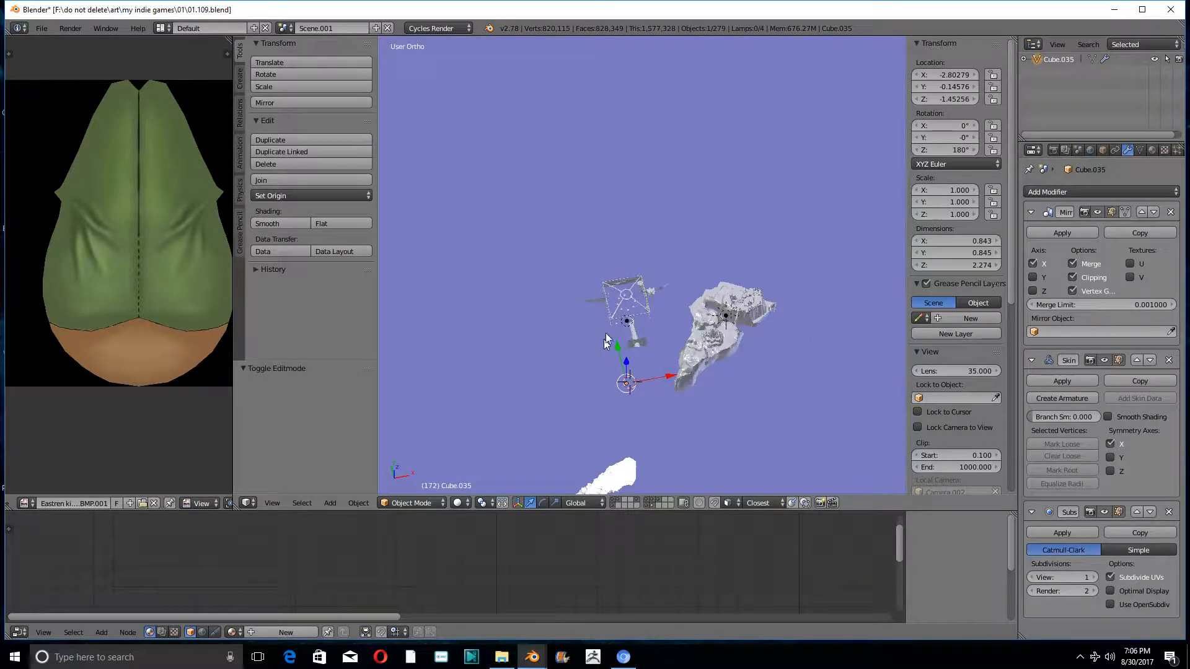
{"action": "middle_click_drag", "start_coordinate": [605, 332], "coordinate": [671, 230], "text": "shift"}
{"action": "scroll", "coordinate": [672, 231], "scroll_direction": "up", "scroll_amount": 6}
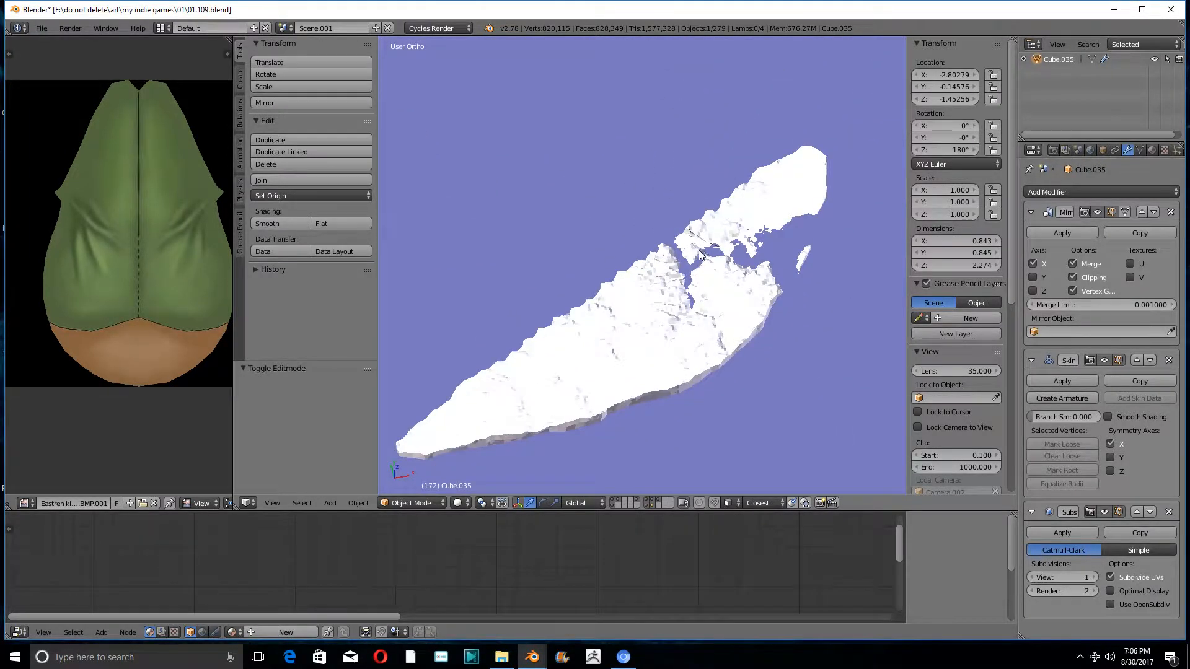
{"action": "scroll", "coordinate": [690, 285], "scroll_direction": "down", "scroll_amount": 12}
{"action": "middle_click_drag", "start_coordinate": [717, 155], "coordinate": [624, 278], "text": "shift"}
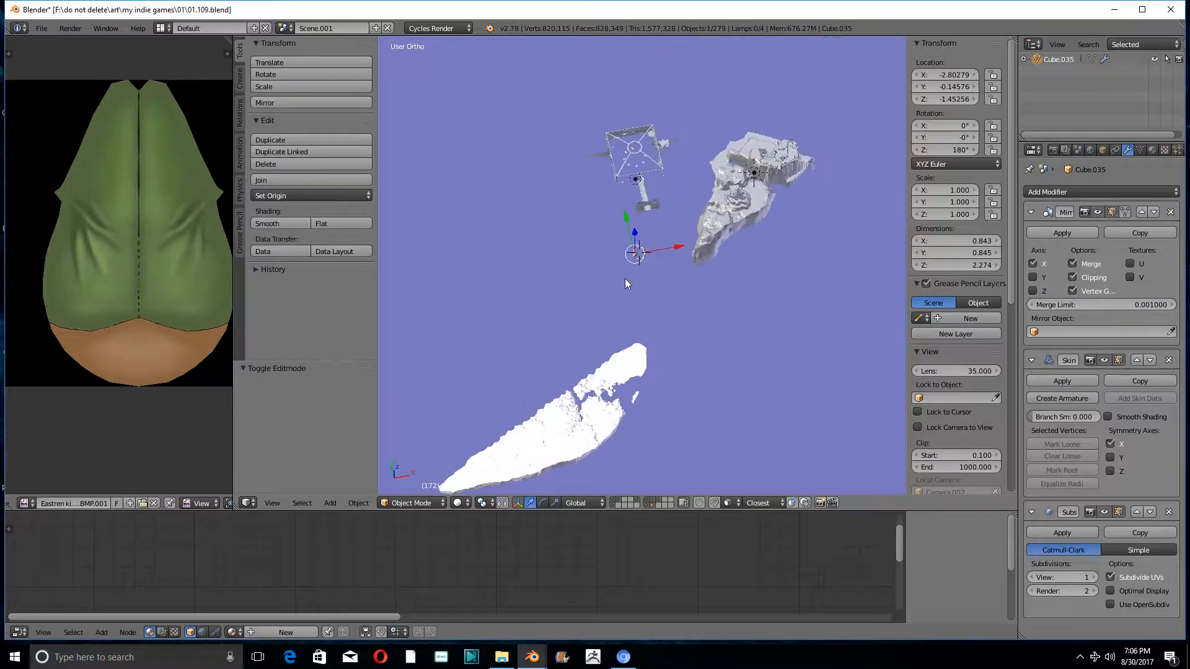
{"action": "scroll", "coordinate": [754, 177], "scroll_direction": "up", "scroll_amount": 5}
{"action": "scroll", "coordinate": [755, 177], "scroll_direction": "up", "scroll_amount": 3}
{"action": "middle_click_drag", "start_coordinate": [729, 218], "coordinate": [701, 127]}
{"action": "scroll", "coordinate": [716, 185], "scroll_direction": "up", "scroll_amount": 2}
{"action": "middle_click_drag", "start_coordinate": [716, 185], "coordinate": [372, 313], "text": "shift"}
{"action": "scroll", "coordinate": [616, 261], "scroll_direction": "up", "scroll_amount": 4}
{"action": "scroll", "coordinate": [616, 260], "scroll_direction": "down", "scroll_amount": 5}
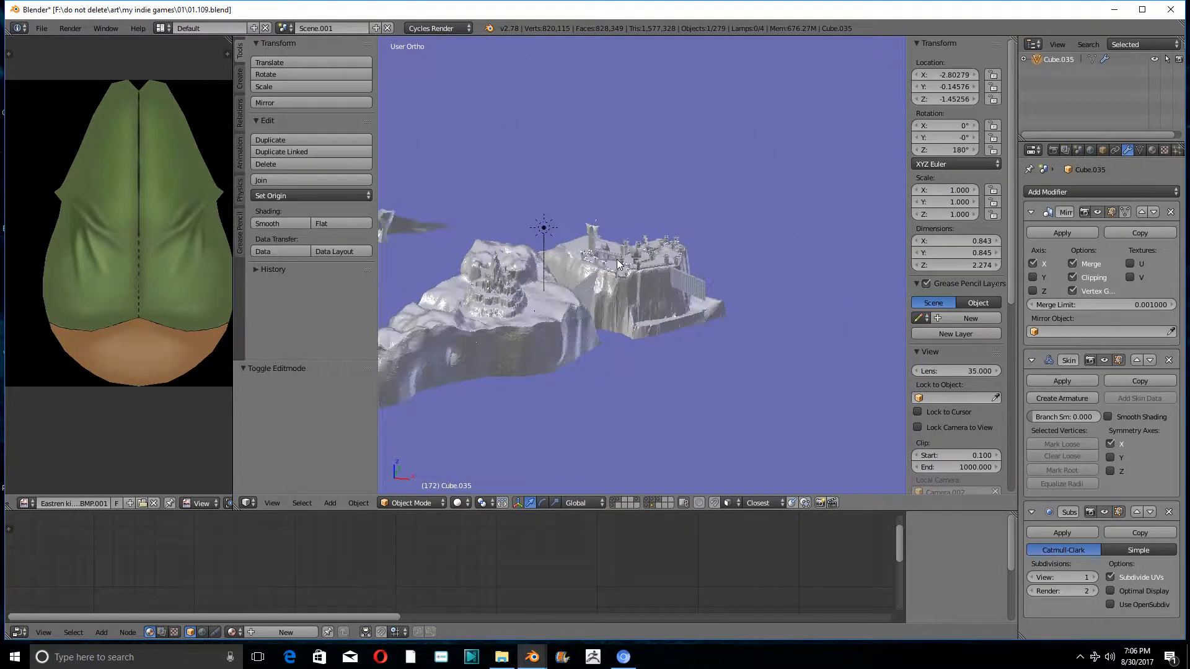
{"action": "middle_click_drag", "start_coordinate": [616, 259], "coordinate": [854, 243]}
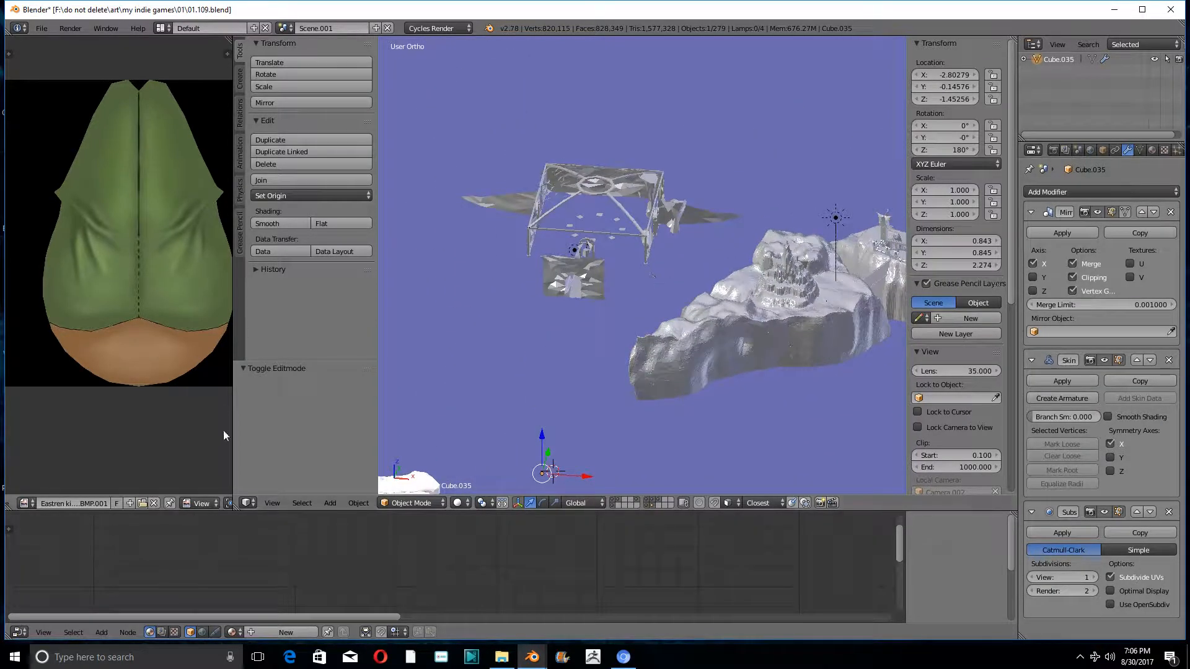
- Invert the object selection and delete every object except the small base figure
{"action": "left_click", "coordinate": [302, 502]}
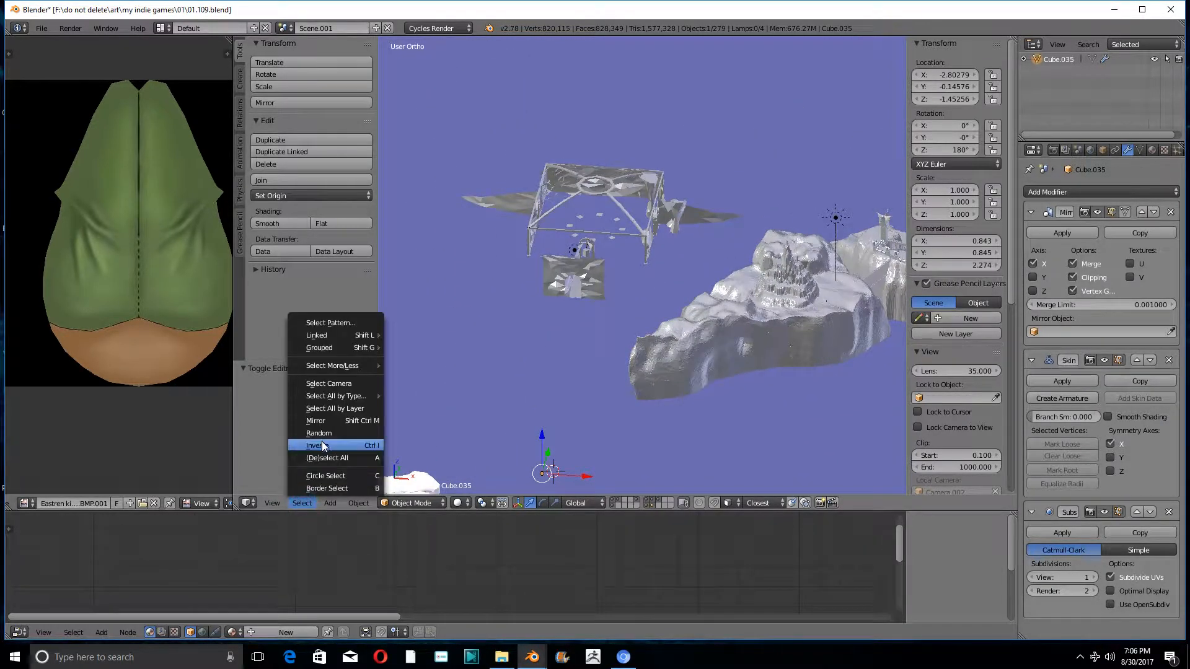
{"action": "left_click", "coordinate": [319, 456]}
{"action": "scroll", "coordinate": [626, 292], "scroll_direction": "down", "scroll_amount": 5}
{"action": "scroll", "coordinate": [645, 256], "scroll_direction": "down", "scroll_amount": 3}
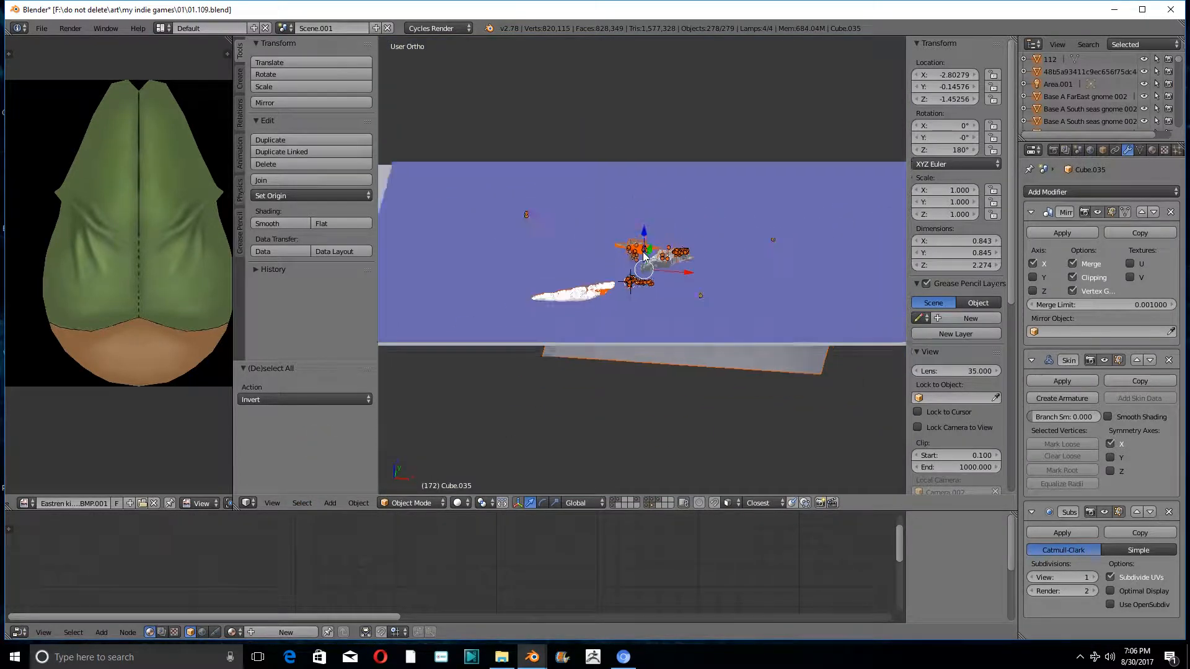
{"action": "key", "text": "x"}
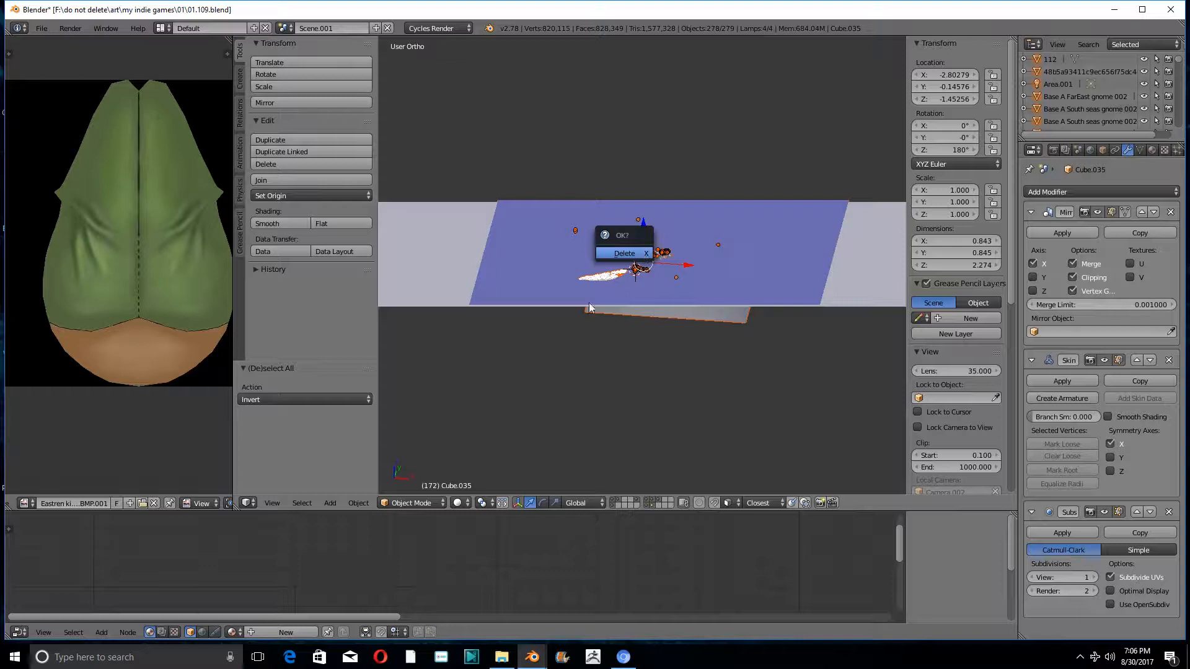
{"action": "key", "text": "Return"}
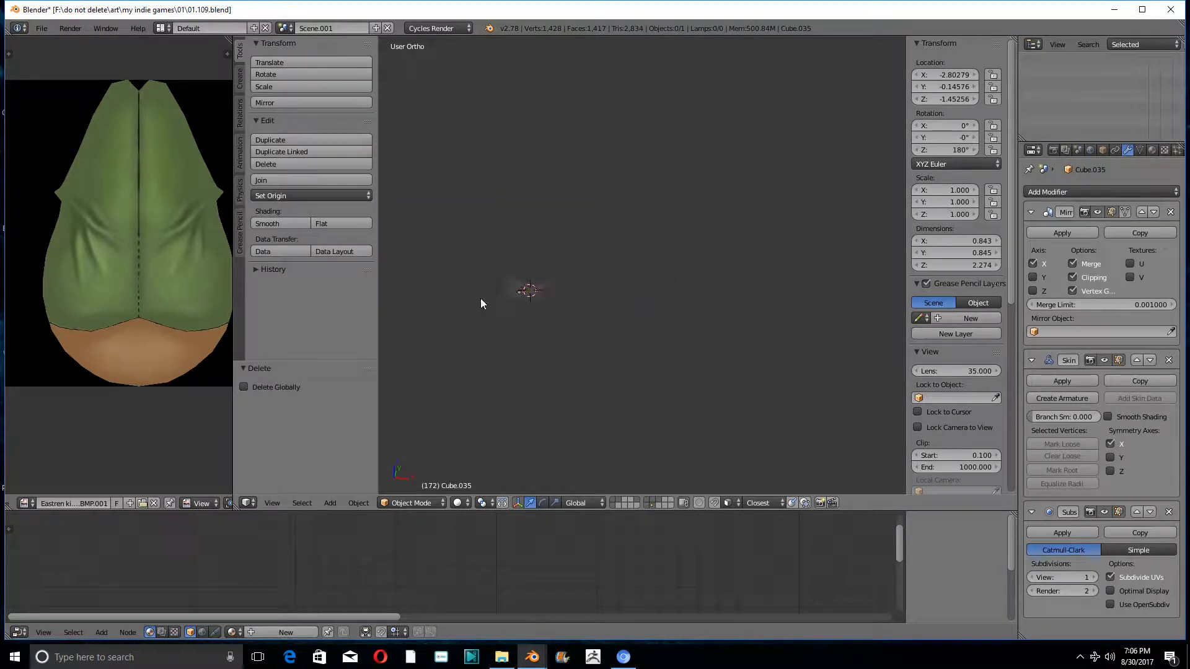
- Select the remaining base figure and export it to the Desktop as a Wavefront OBJ named many.obj
{"action": "scroll", "coordinate": [672, 264], "scroll_direction": "up", "scroll_amount": 15}
{"action": "middle_click_drag", "start_coordinate": [608, 281], "coordinate": [666, 252], "text": "shift"}
{"action": "right_click", "coordinate": [626, 218]}
{"action": "scroll", "coordinate": [642, 250], "scroll_direction": "up", "scroll_amount": 7}
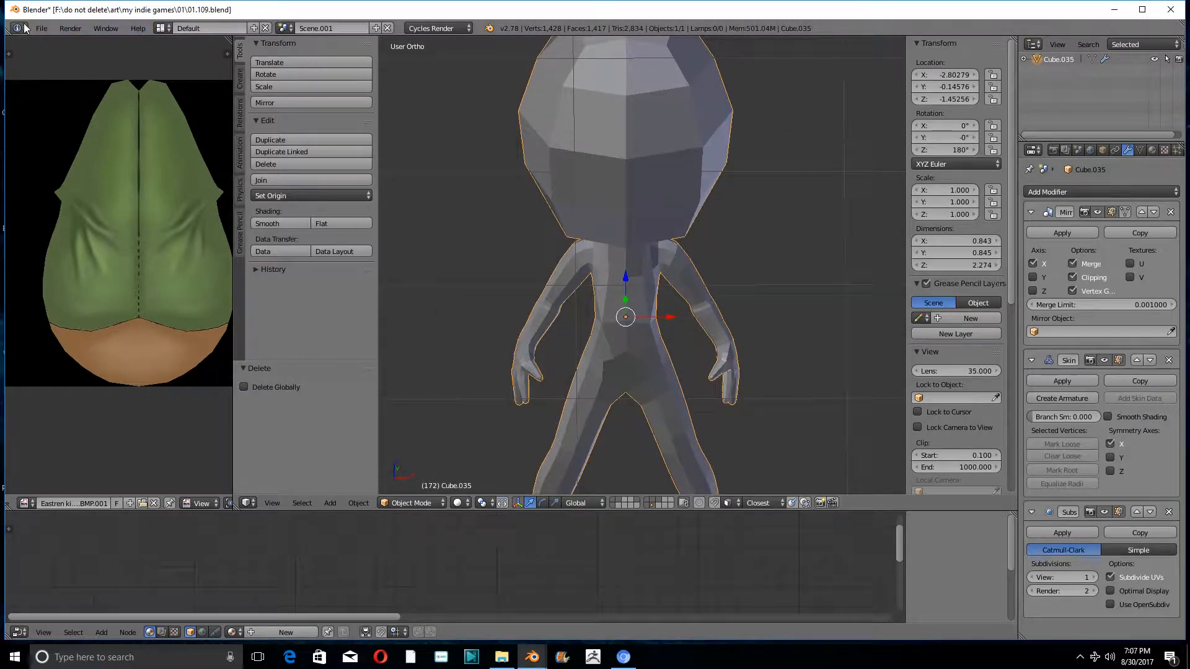
{"action": "left_click", "coordinate": [51, 28]}
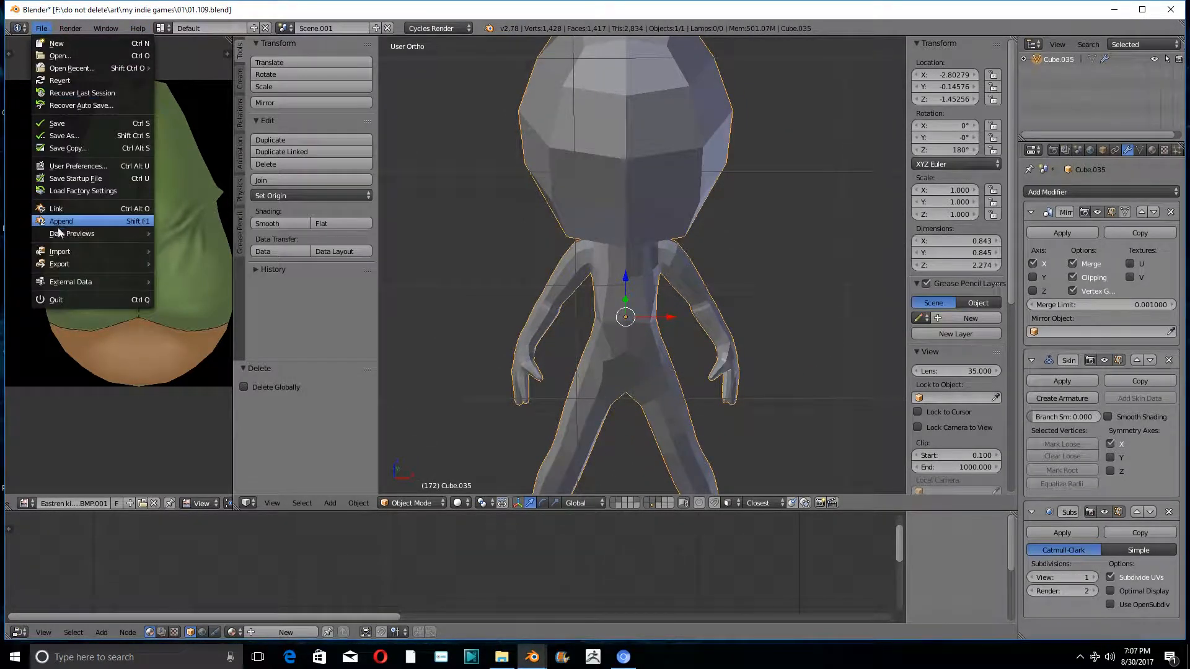
{"action": "mouse_move", "coordinate": [56, 265]}
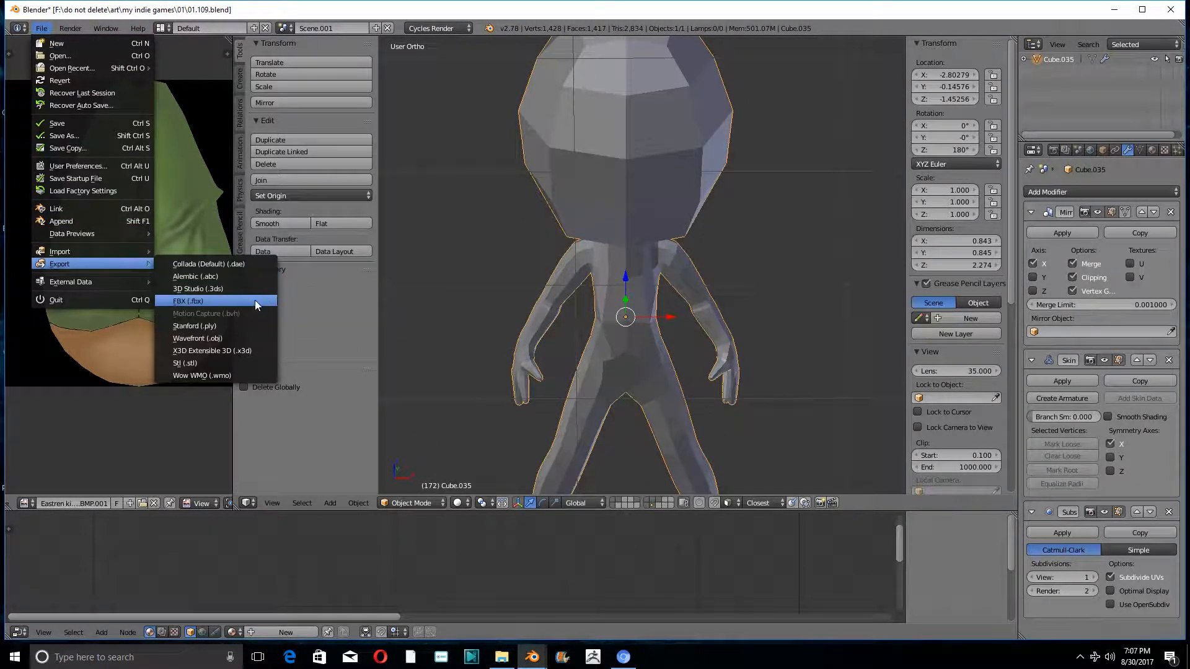
{"action": "left_click", "coordinate": [191, 341]}
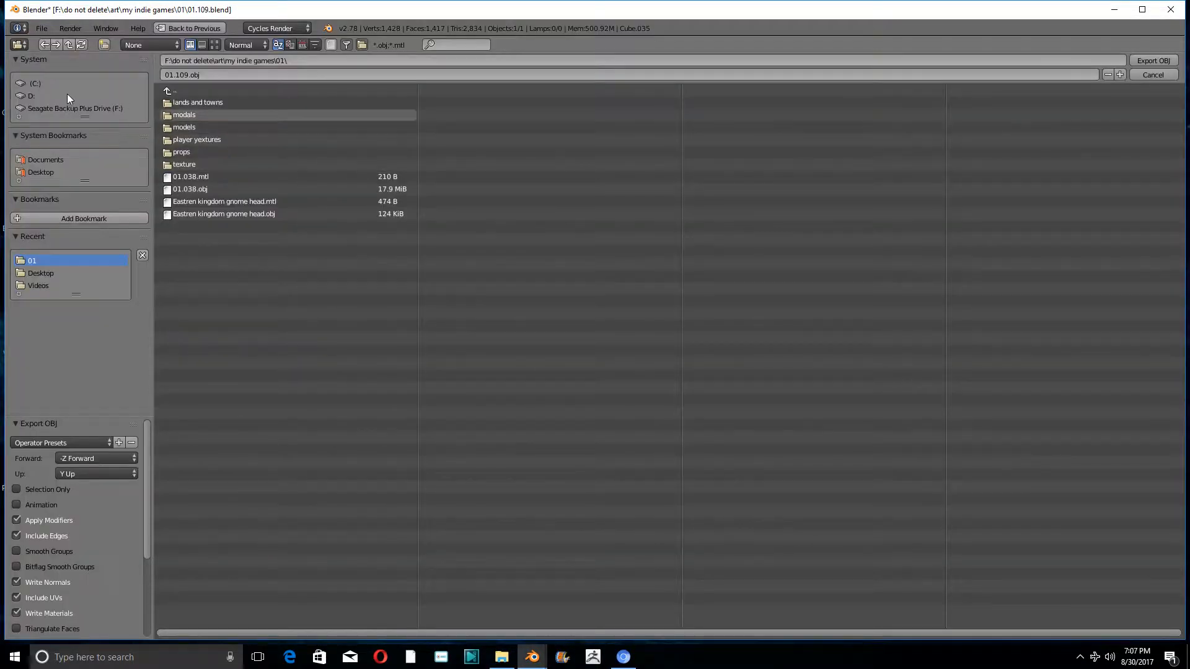
{"action": "left_click", "coordinate": [26, 172]}
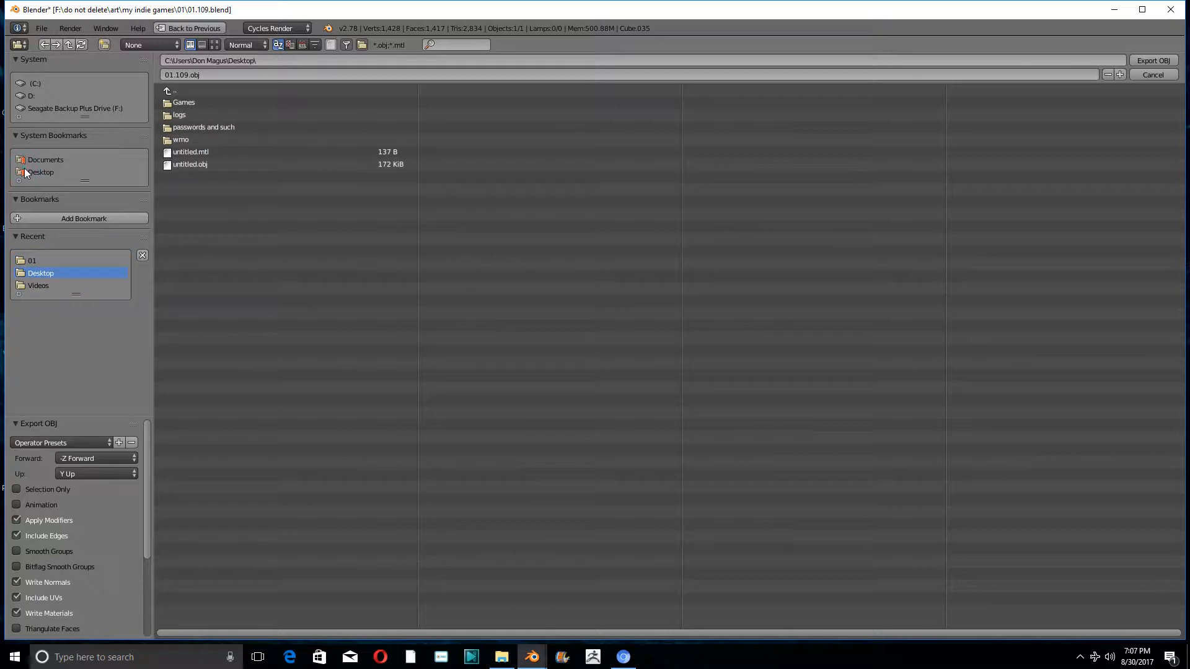
{"action": "left_click", "coordinate": [210, 72]}
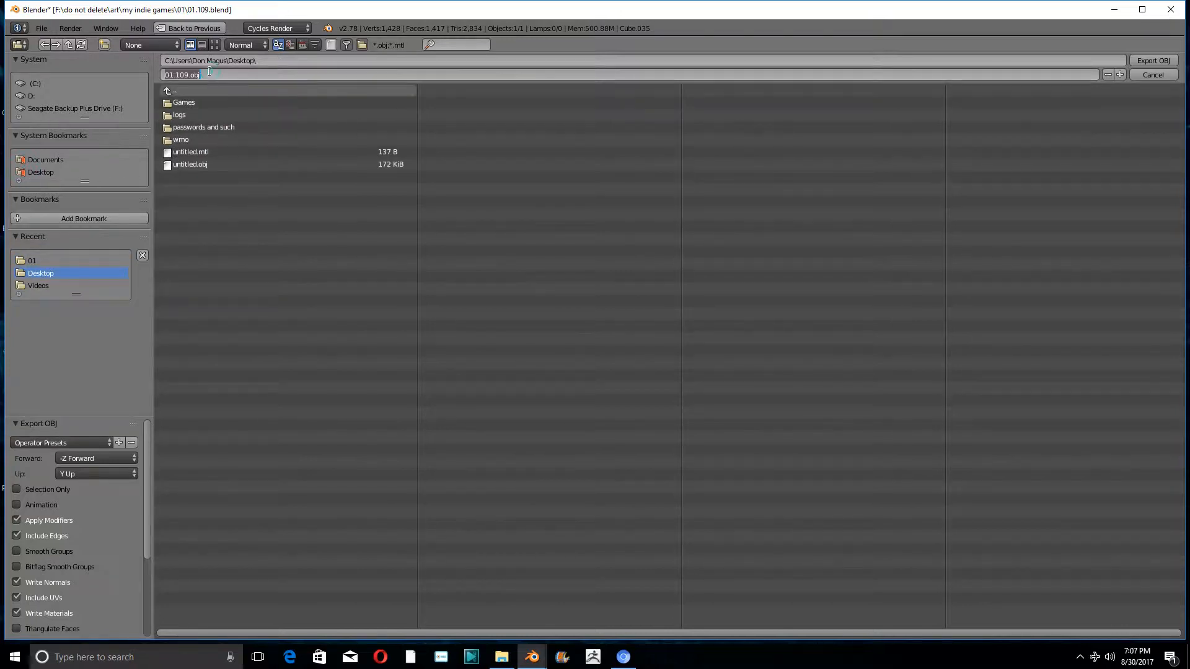
{"action": "key", "text": "BackSpace"}
{"action": "key", "text": "Return"}
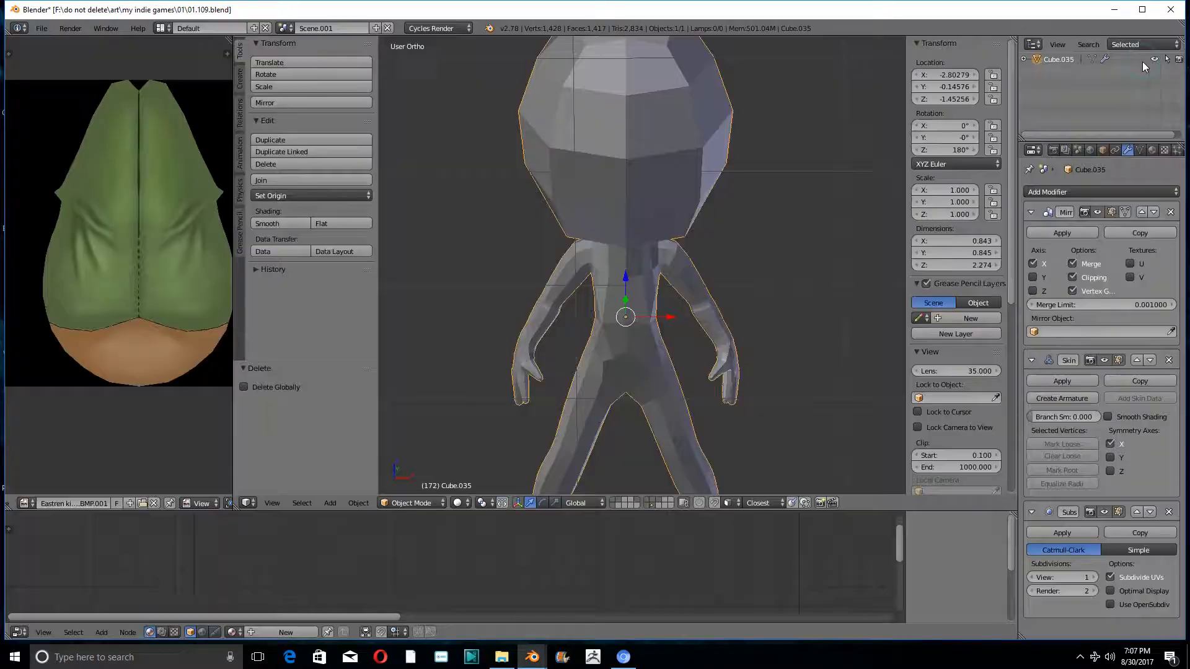
{"action": "left_click", "coordinate": [1143, 61]}
- Quit the character file without saving, close the 01 folder window and dismiss the splash screen of the fresh Blender session
{"action": "left_click", "coordinate": [1171, 9]}
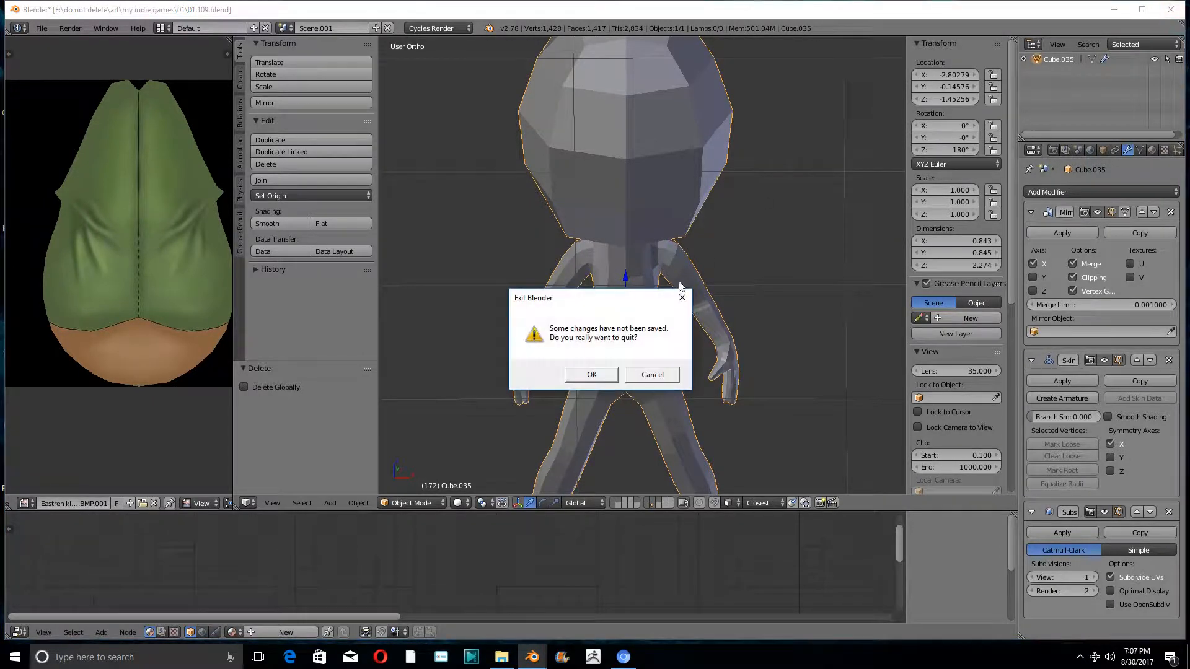
{"action": "left_click", "coordinate": [570, 376]}
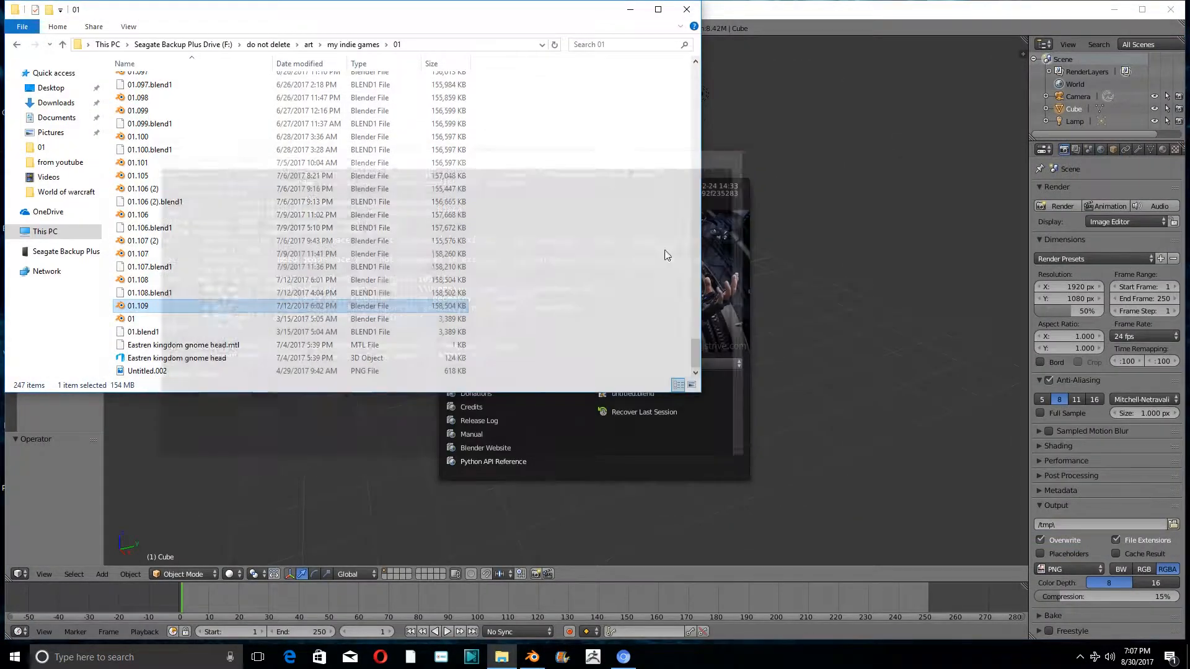
{"action": "left_click", "coordinate": [689, 10]}
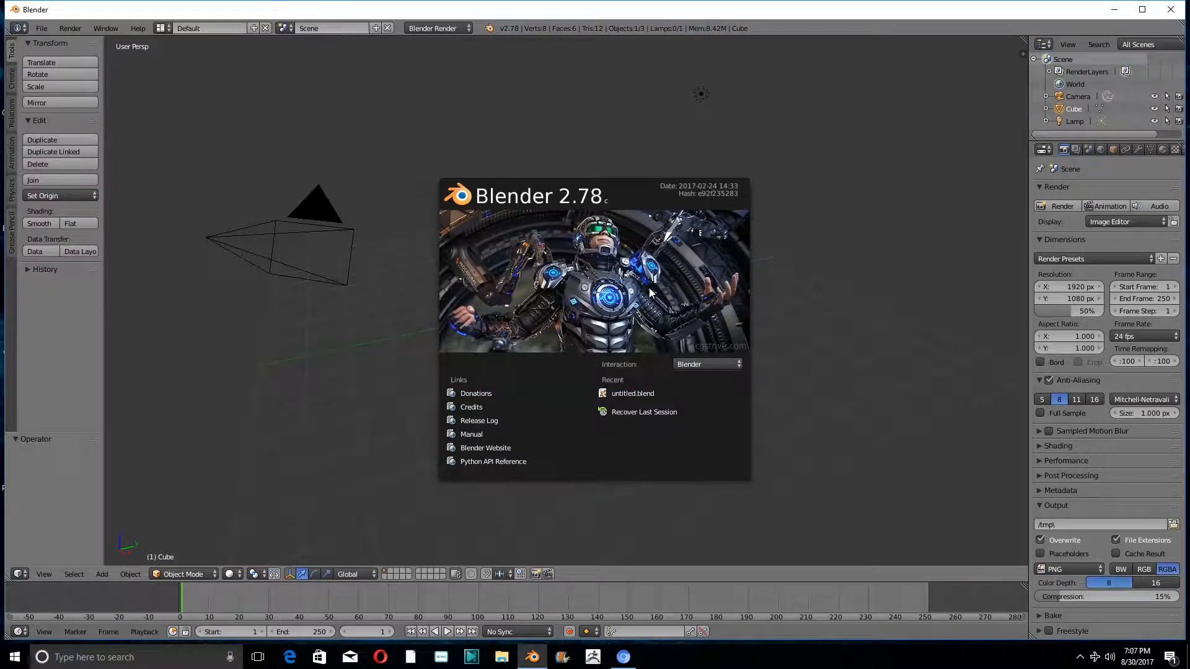
{"action": "left_click", "coordinate": [853, 284]}
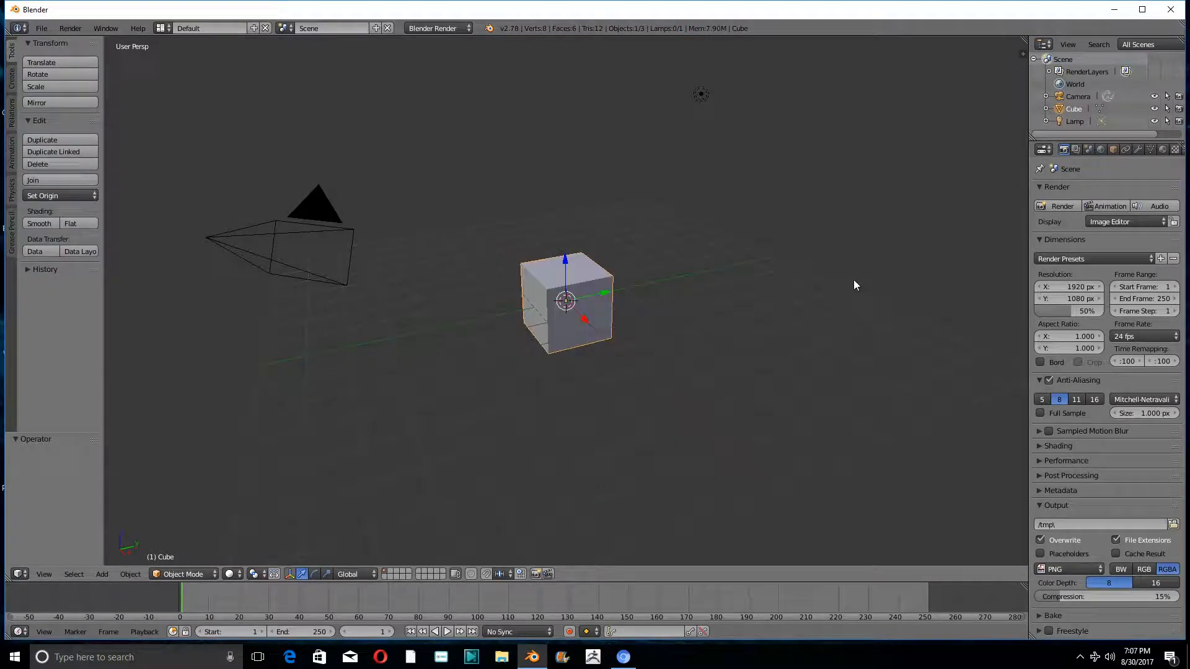
- Delete the default cube and set the viewport to a front orthographic view
{"action": "key", "text": "x"}
{"action": "left_click", "coordinate": [535, 273]}
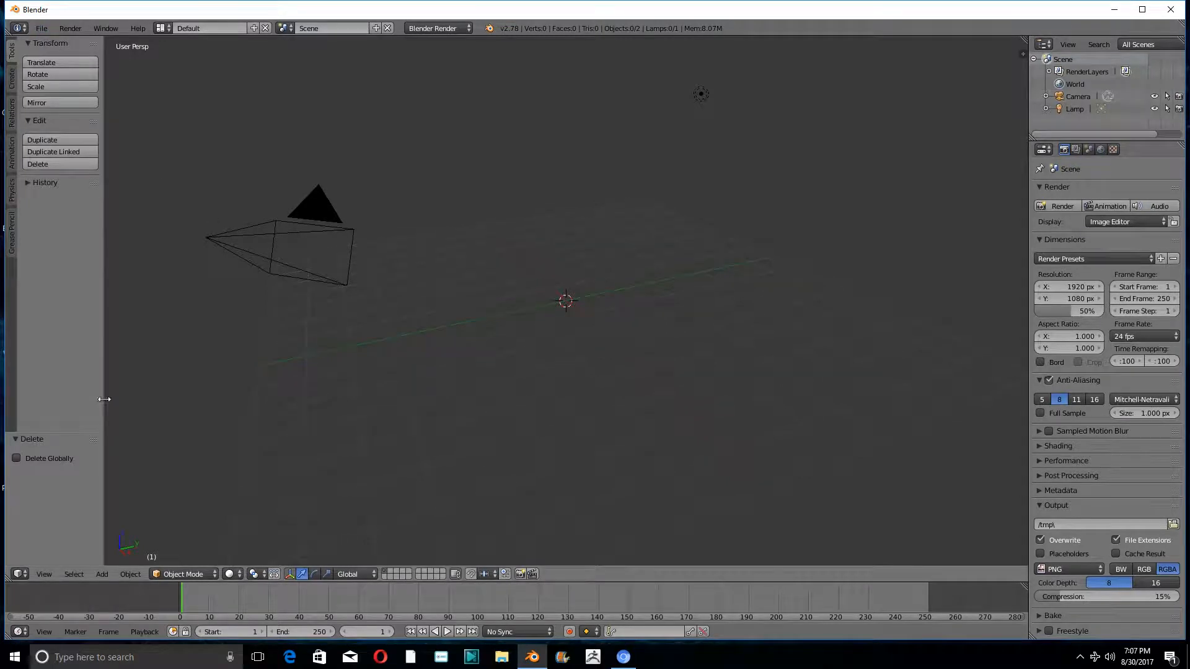
{"action": "left_click", "coordinate": [41, 573]}
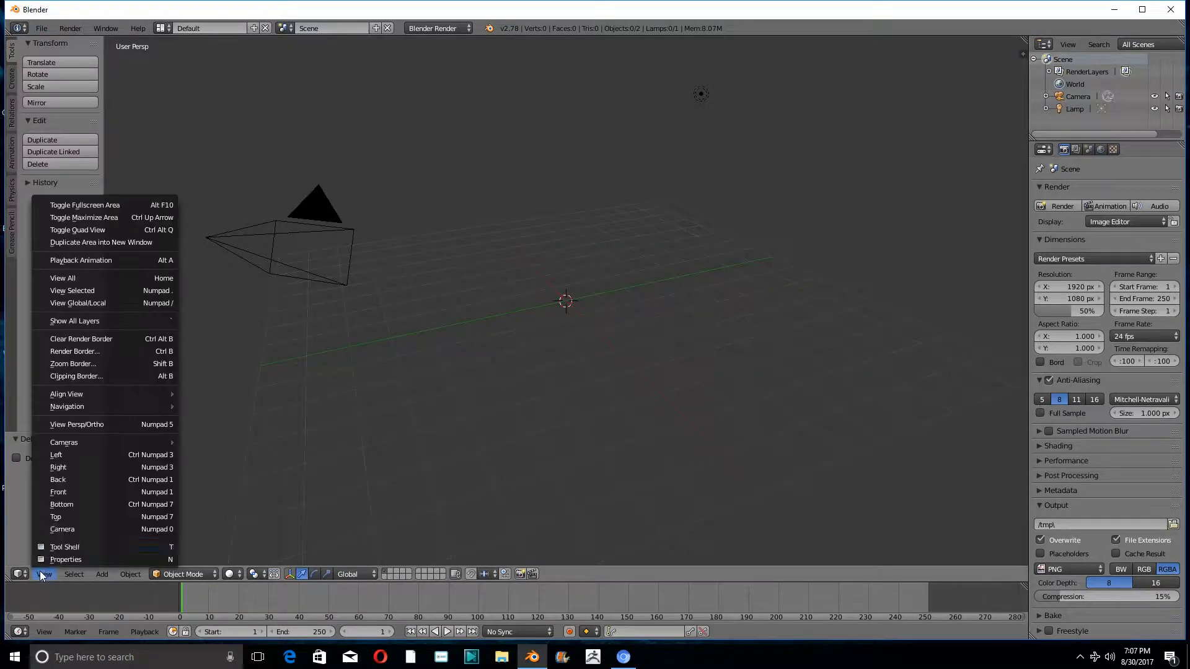
{"action": "left_click", "coordinate": [76, 429]}
{"action": "key", "text": "KP_1"}
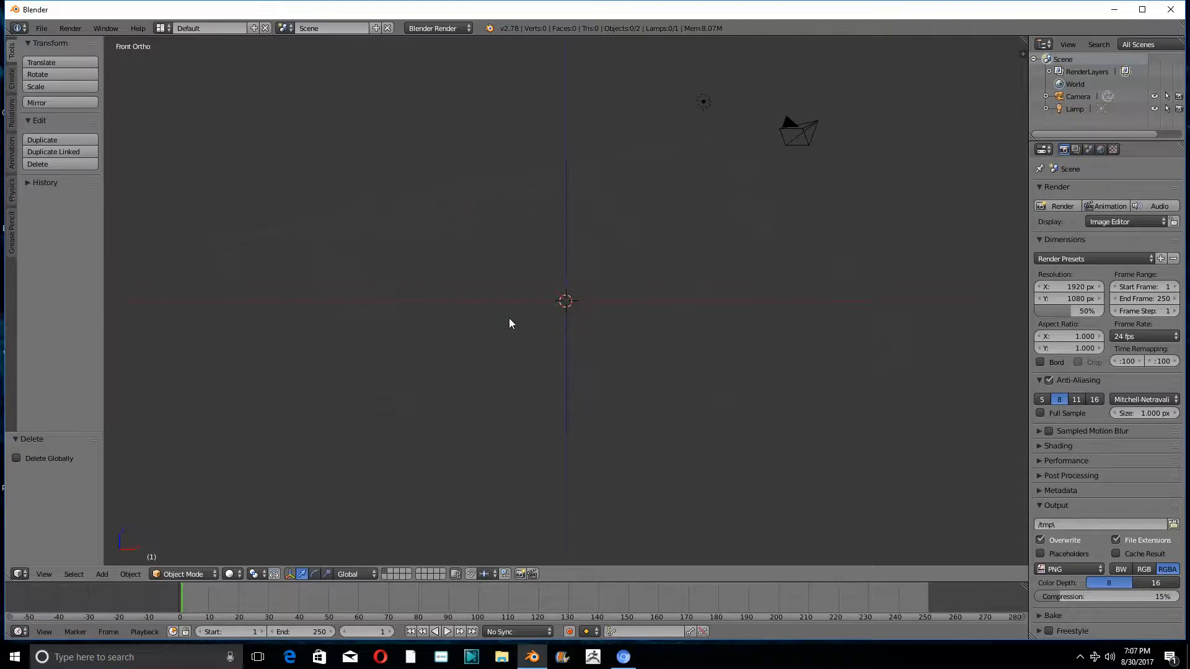
- Import many.obj from the Desktop as a Wavefront OBJ
{"action": "left_click", "coordinate": [42, 29]}
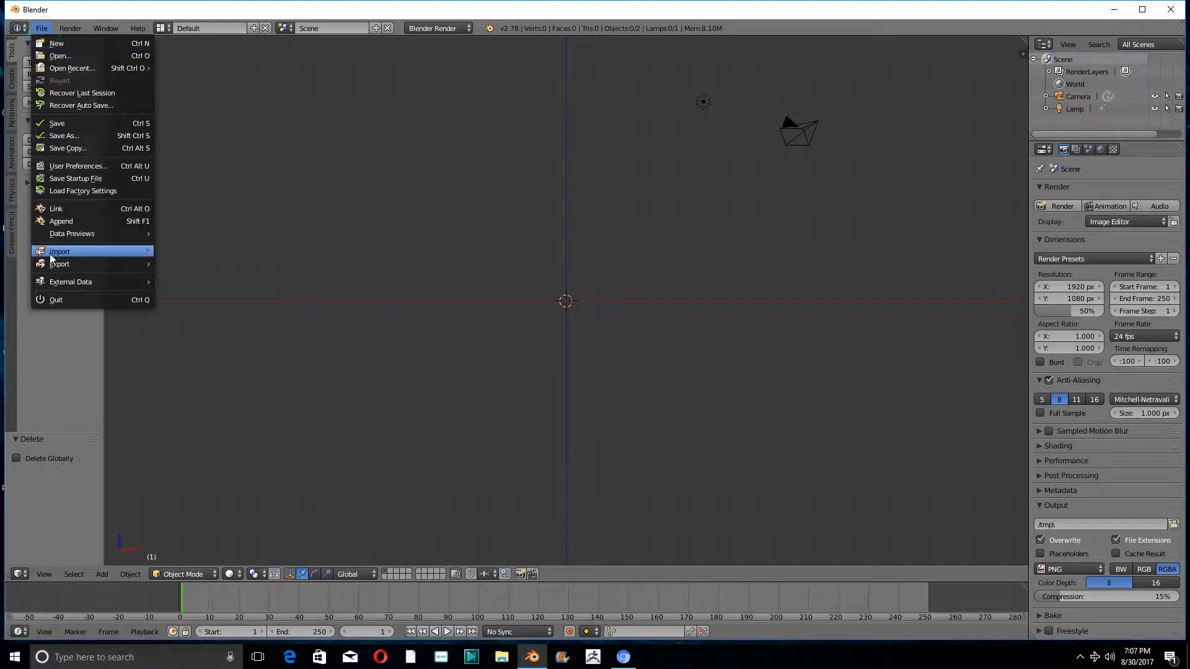
{"action": "mouse_move", "coordinate": [96, 255]}
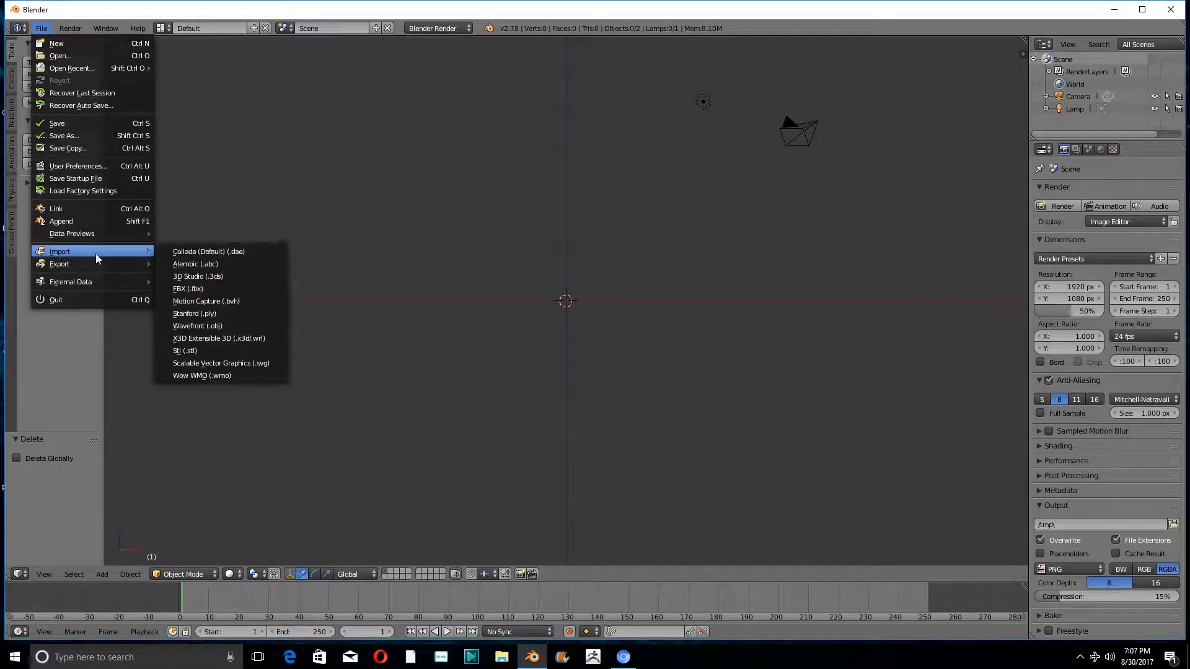
{"action": "left_click", "coordinate": [221, 327]}
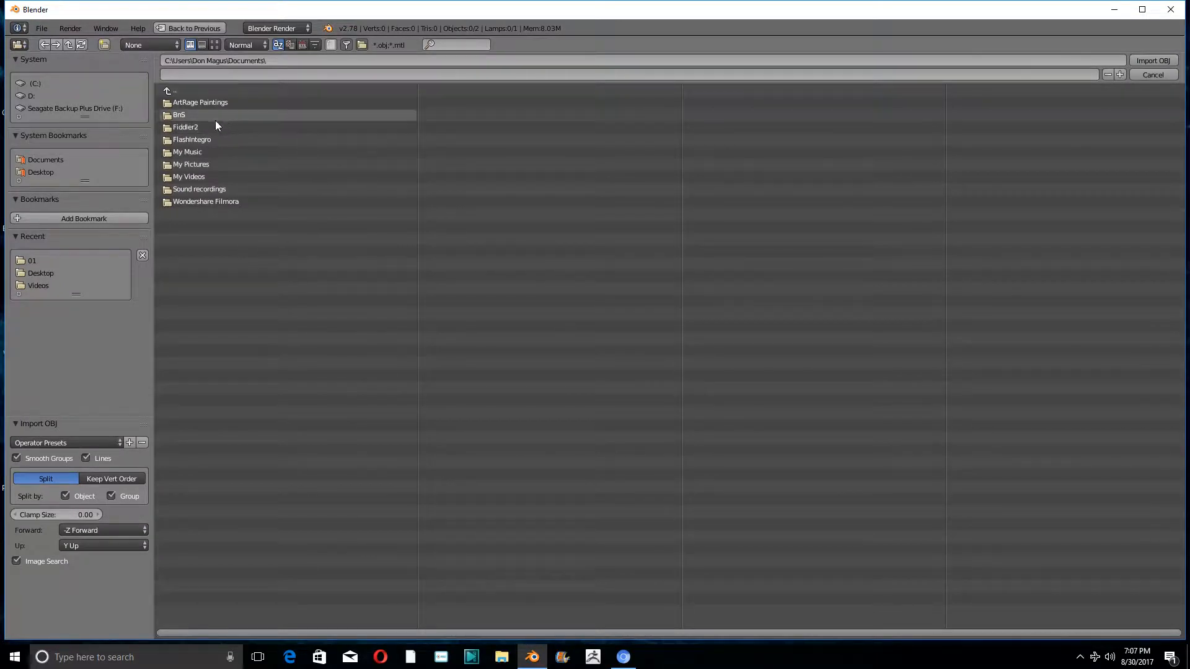
{"action": "left_click", "coordinate": [42, 172]}
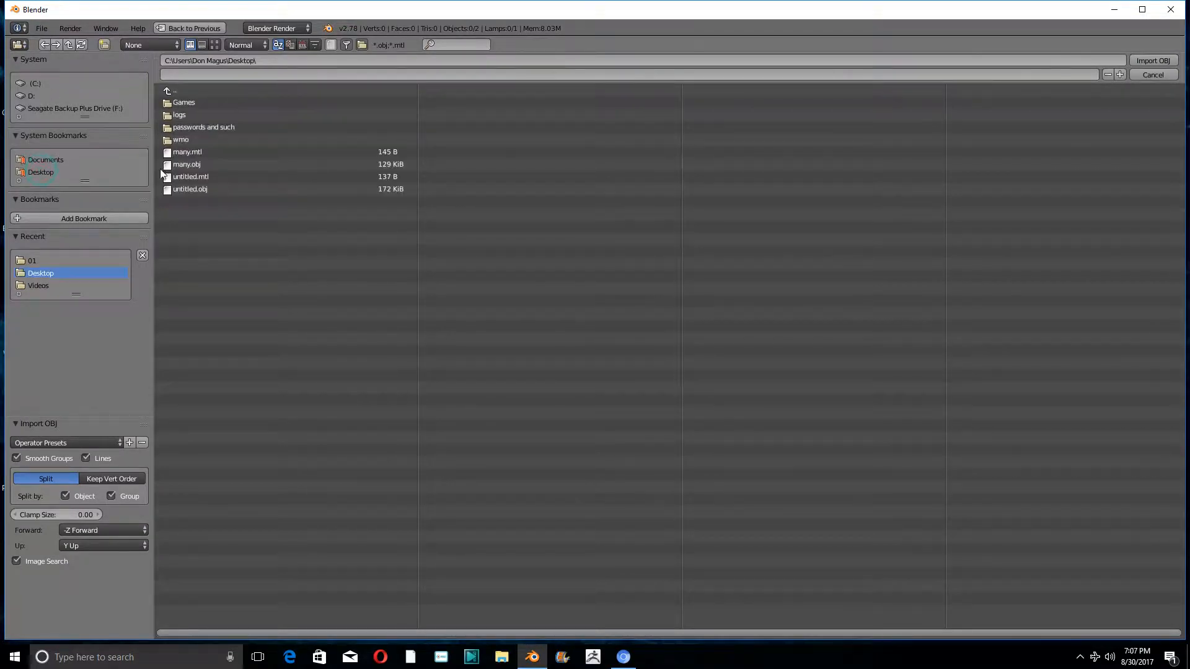
{"action": "left_click", "coordinate": [206, 152]}
{"action": "left_click", "coordinate": [197, 166]}
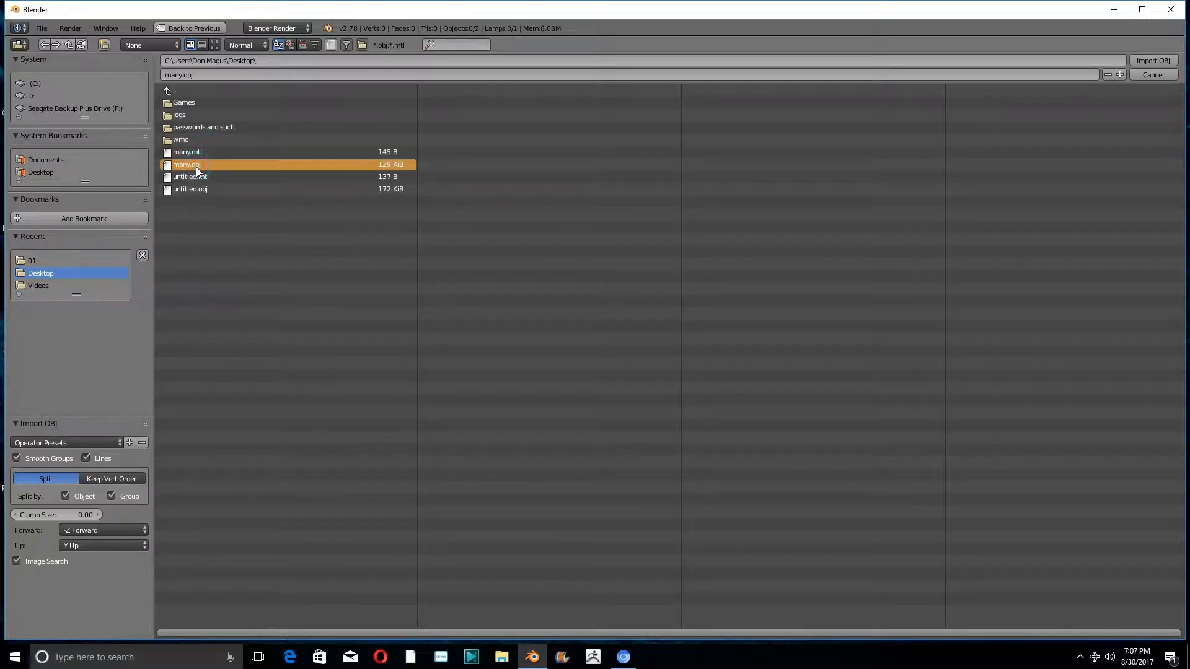
{"action": "left_click", "coordinate": [1150, 60]}
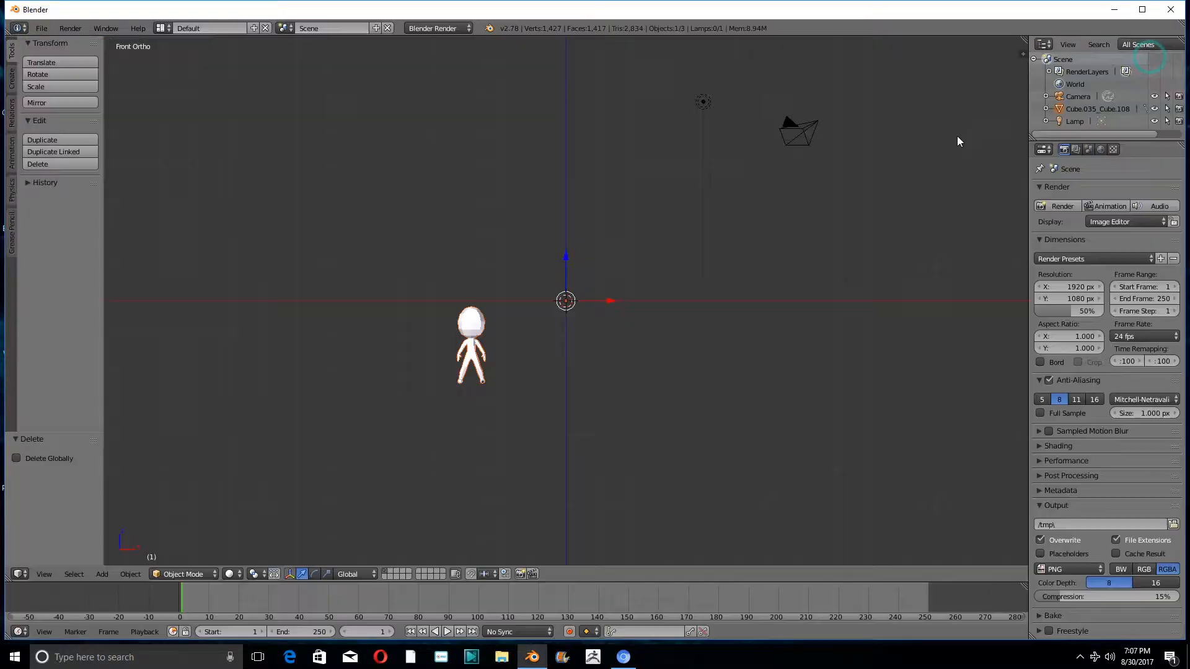
- Select the imported figure and centre it on its origin with Geometry to Origin
{"action": "scroll", "coordinate": [477, 341], "scroll_direction": "up", "scroll_amount": 4}
{"action": "right_click", "coordinate": [448, 366]}
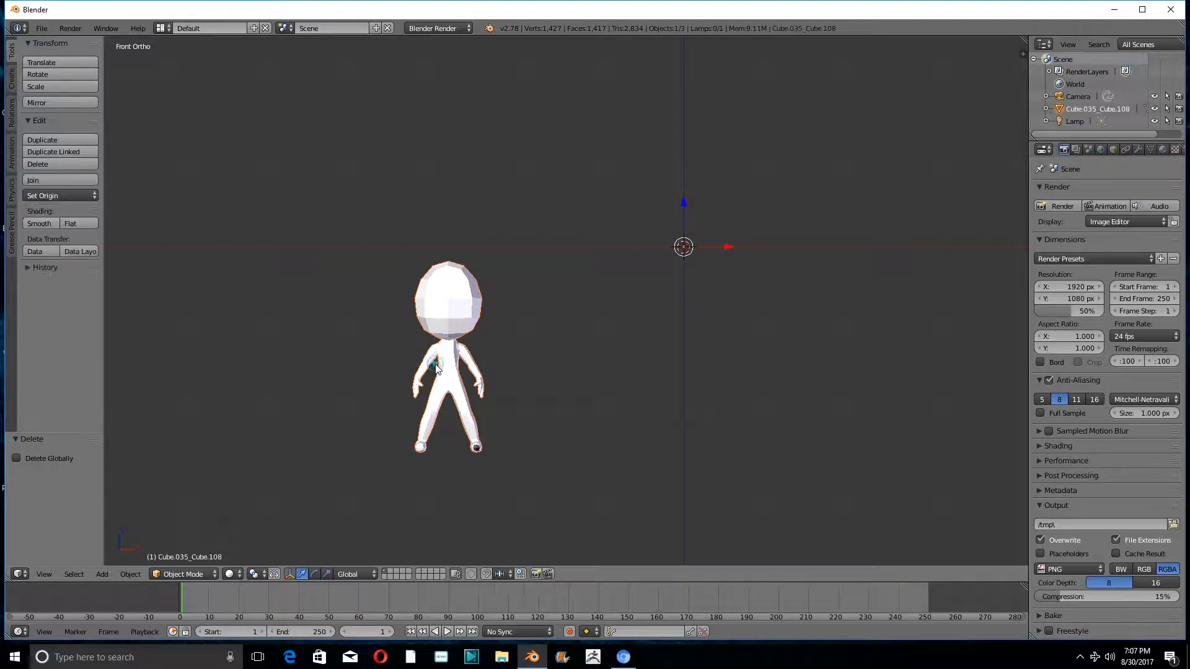
{"action": "scroll", "coordinate": [442, 381], "scroll_direction": "up", "scroll_amount": 5}
{"action": "scroll", "coordinate": [471, 334], "scroll_direction": "down", "scroll_amount": 7}
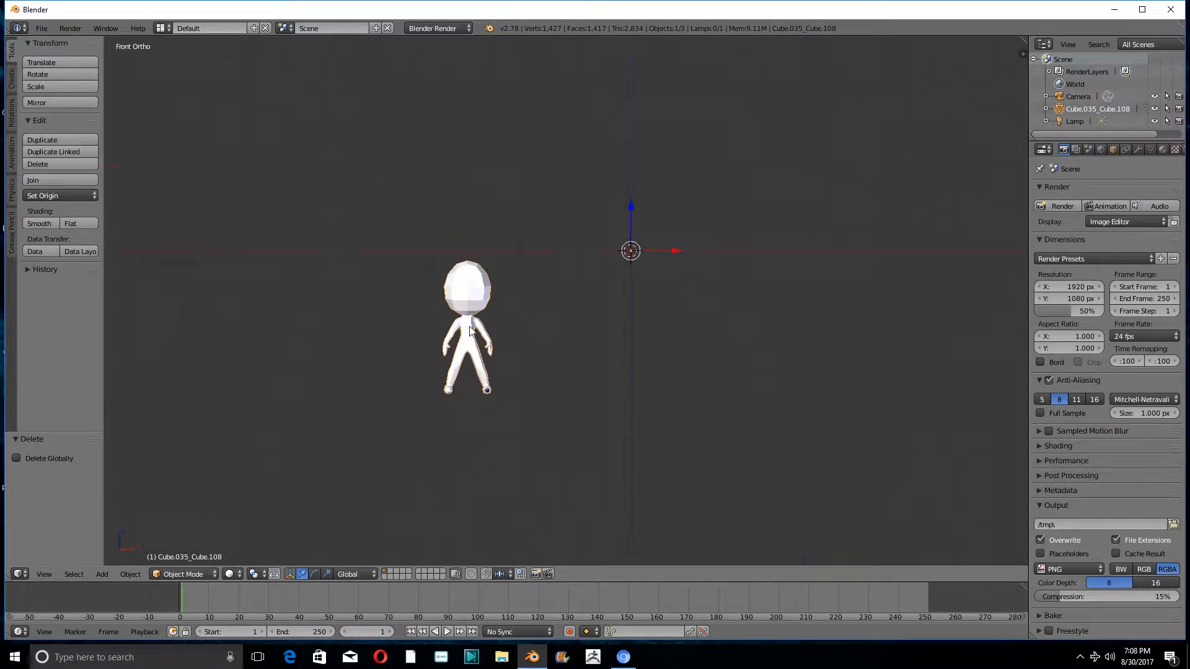
{"action": "scroll", "coordinate": [462, 335], "scroll_direction": "up", "scroll_amount": 4}
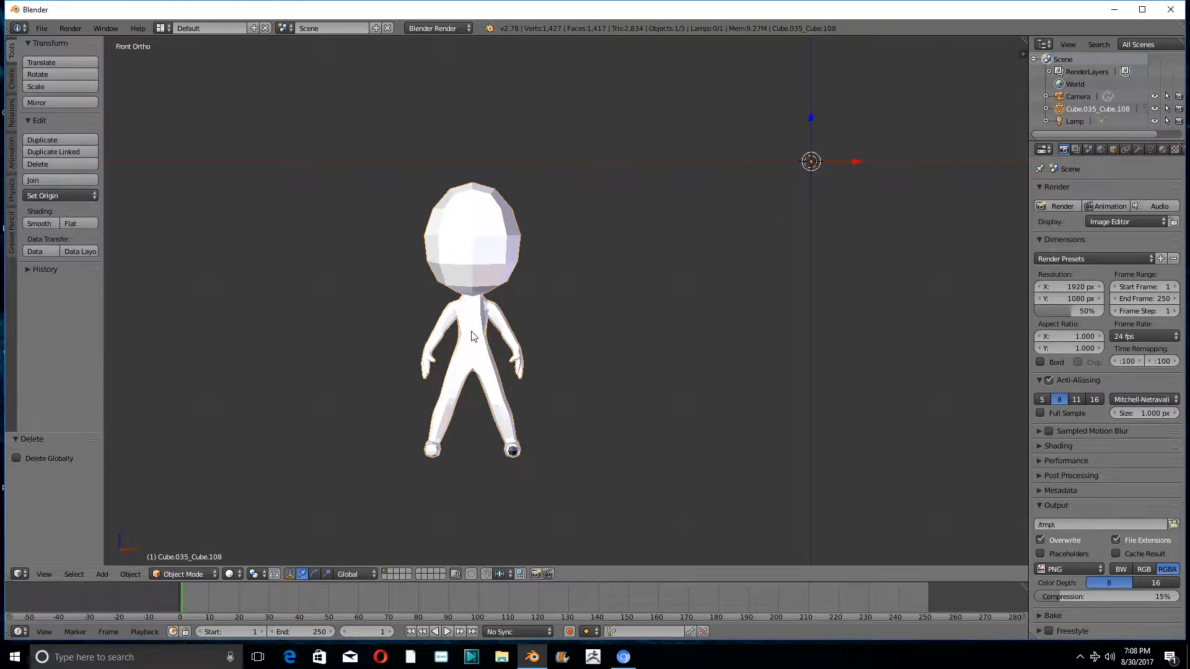
{"action": "right_click", "coordinate": [493, 283]}
{"action": "key", "text": "shift+s"}
{"action": "left_click", "coordinate": [44, 196]}
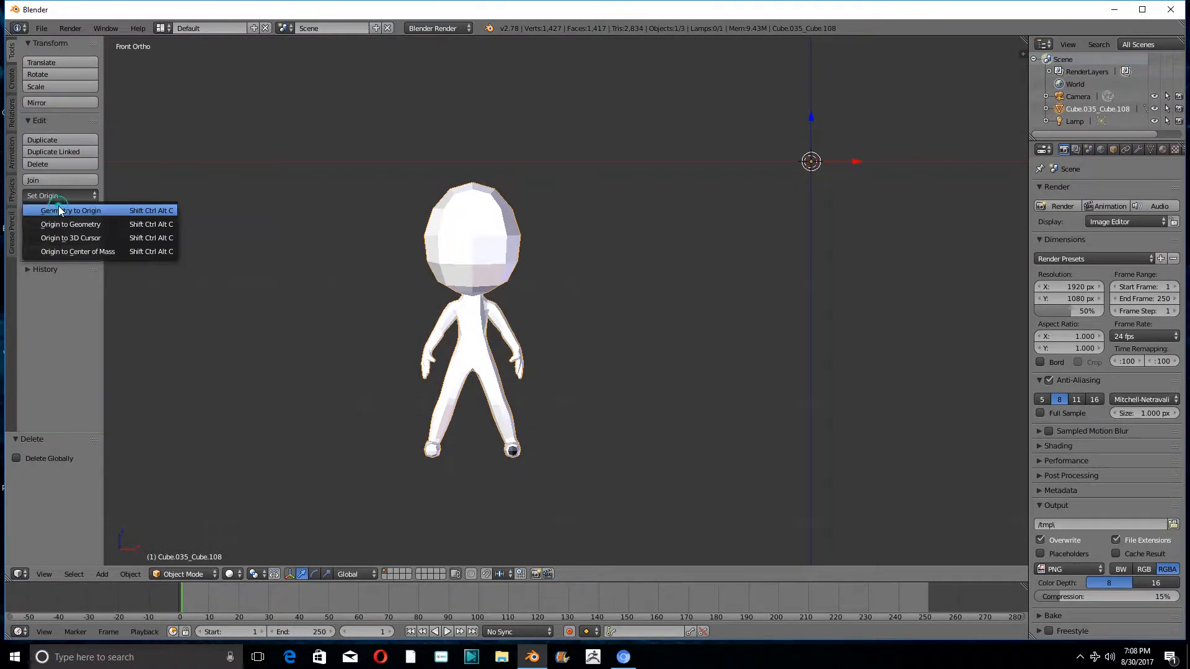
{"action": "left_click", "coordinate": [59, 210]}
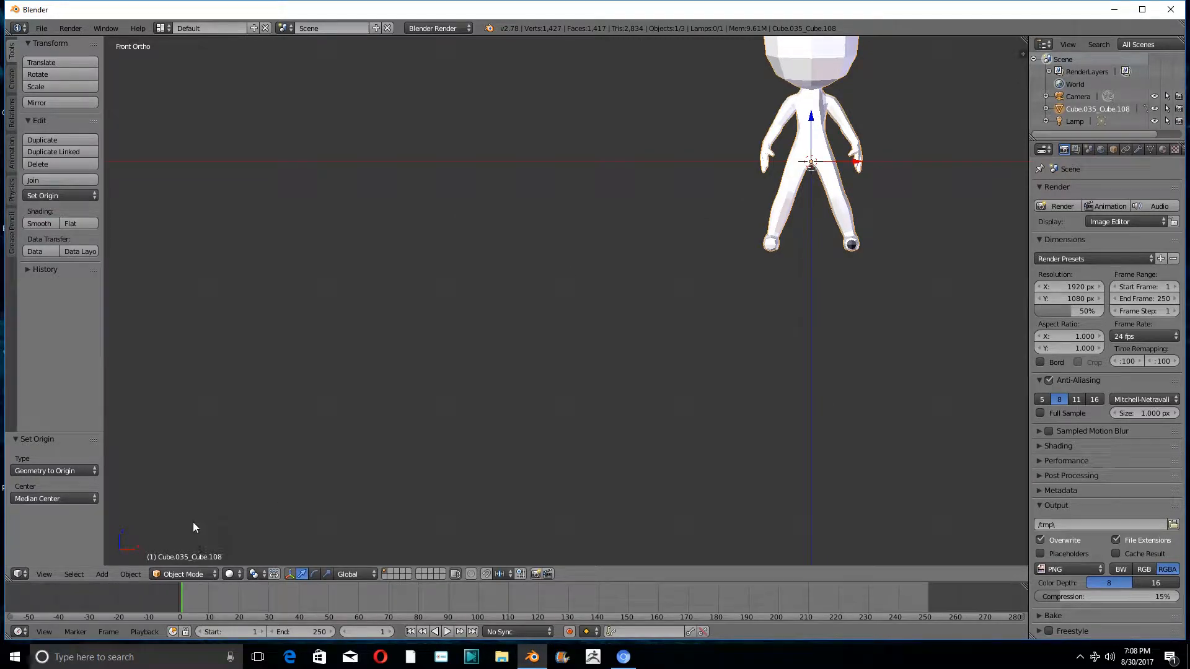
- Examine the figure's torso and arm topology in Edit Mode and return it to Object Mode
{"action": "left_click", "coordinate": [190, 573]}
{"action": "left_click", "coordinate": [181, 545]}
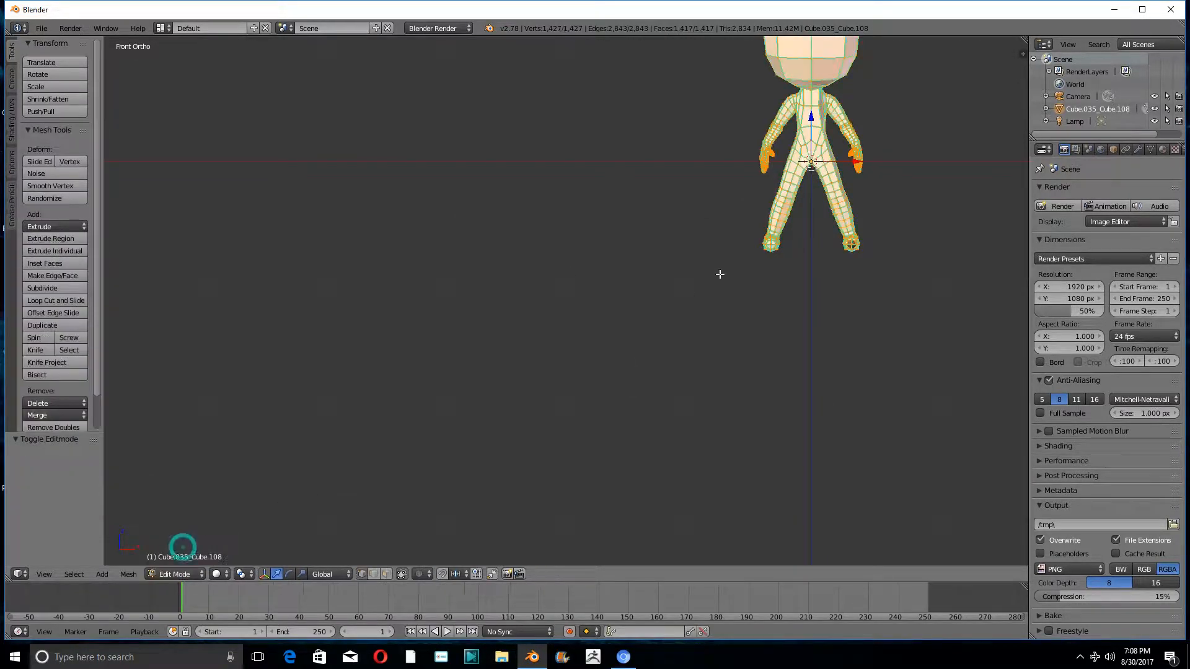
{"action": "middle_click_drag", "start_coordinate": [717, 273], "coordinate": [641, 430], "text": "shift"}
{"action": "scroll", "coordinate": [742, 285], "scroll_direction": "up", "scroll_amount": 5}
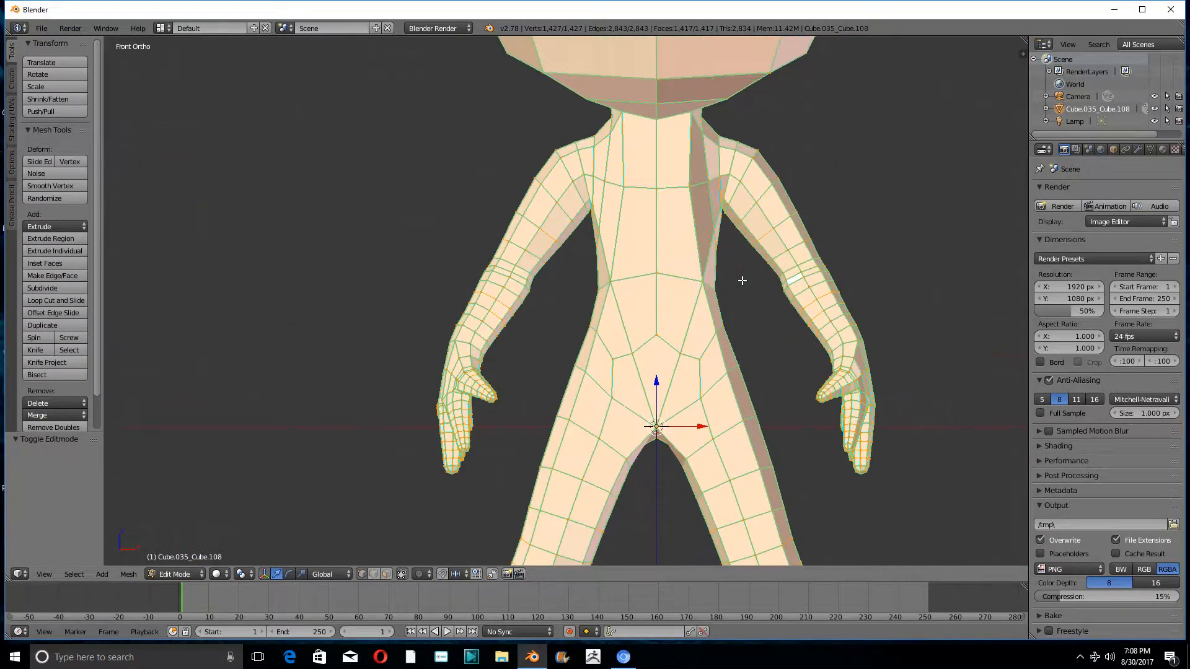
{"action": "mouse_move", "coordinate": [744, 278]}
{"action": "middle_mouse_down"}
{"action": "mouse_move", "coordinate": [643, 281]}
{"action": "mouse_move", "coordinate": [777, 308]}
{"action": "mouse_move", "coordinate": [751, 287]}
{"action": "middle_mouse_up"}
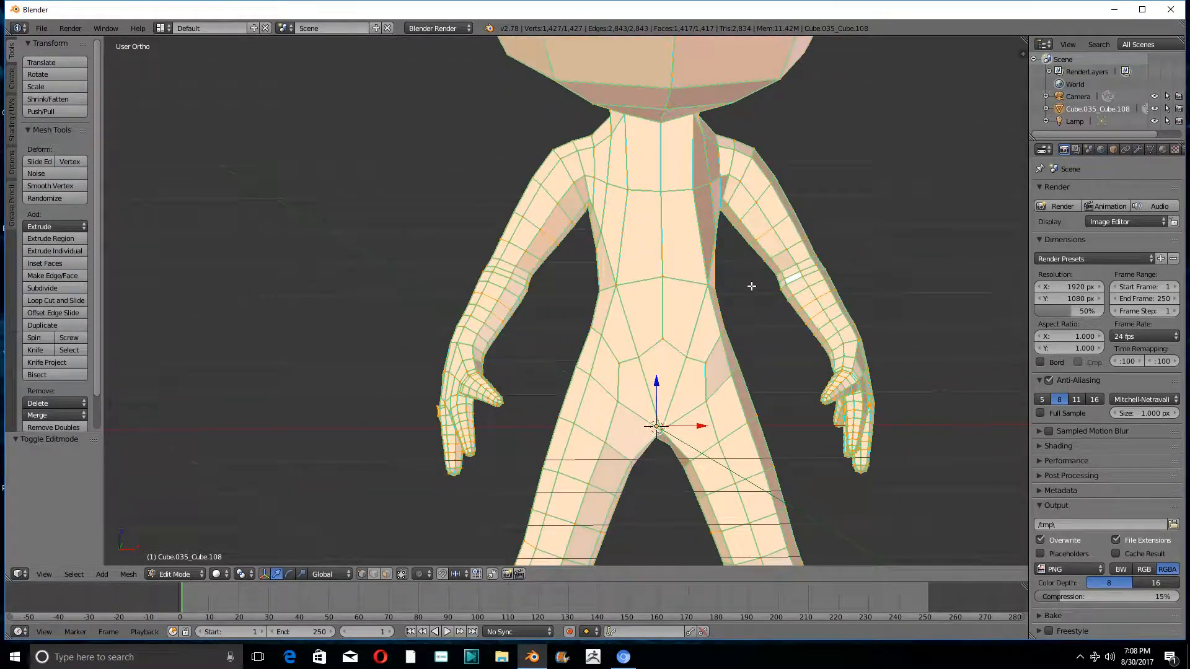
{"action": "left_click", "coordinate": [174, 574]}
{"action": "key", "text": "Tab"}
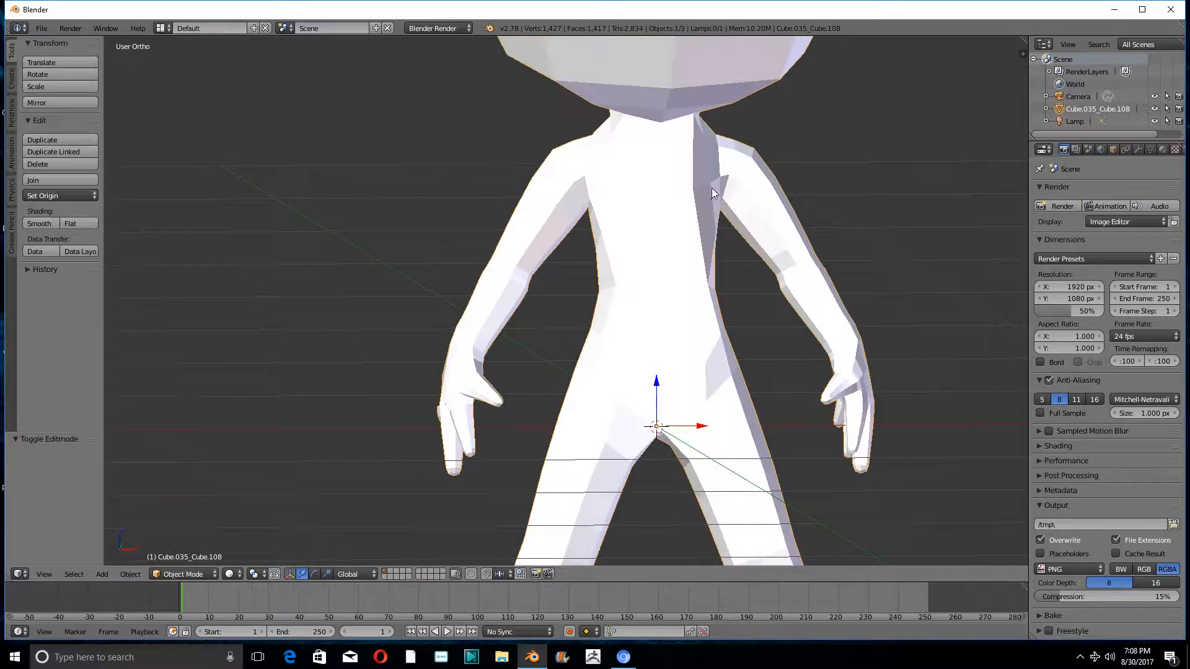
{"action": "scroll", "coordinate": [712, 188], "scroll_direction": "down", "scroll_amount": 5}
{"action": "middle_click_drag", "start_coordinate": [707, 199], "coordinate": [693, 219]}
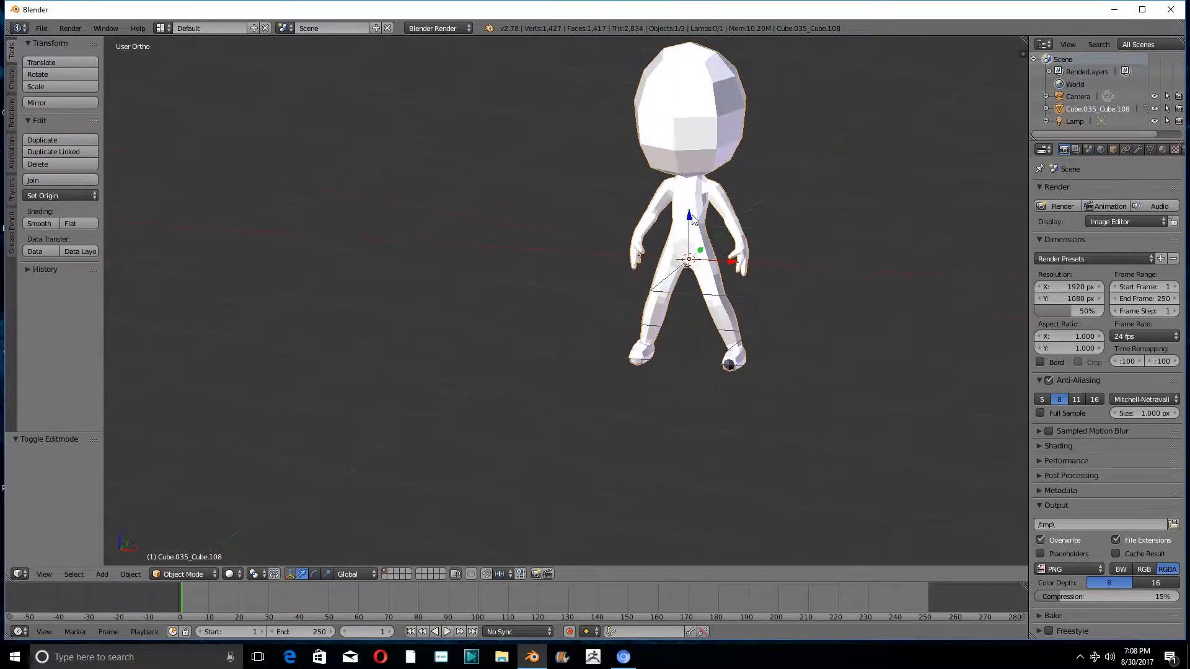
- Put the figure in Edit Mode, display its modifier settings and show the whole body from the front in orthographic view
{"action": "scroll", "coordinate": [625, 282], "scroll_direction": "up", "scroll_amount": 2}
{"action": "key", "text": "Tab"}
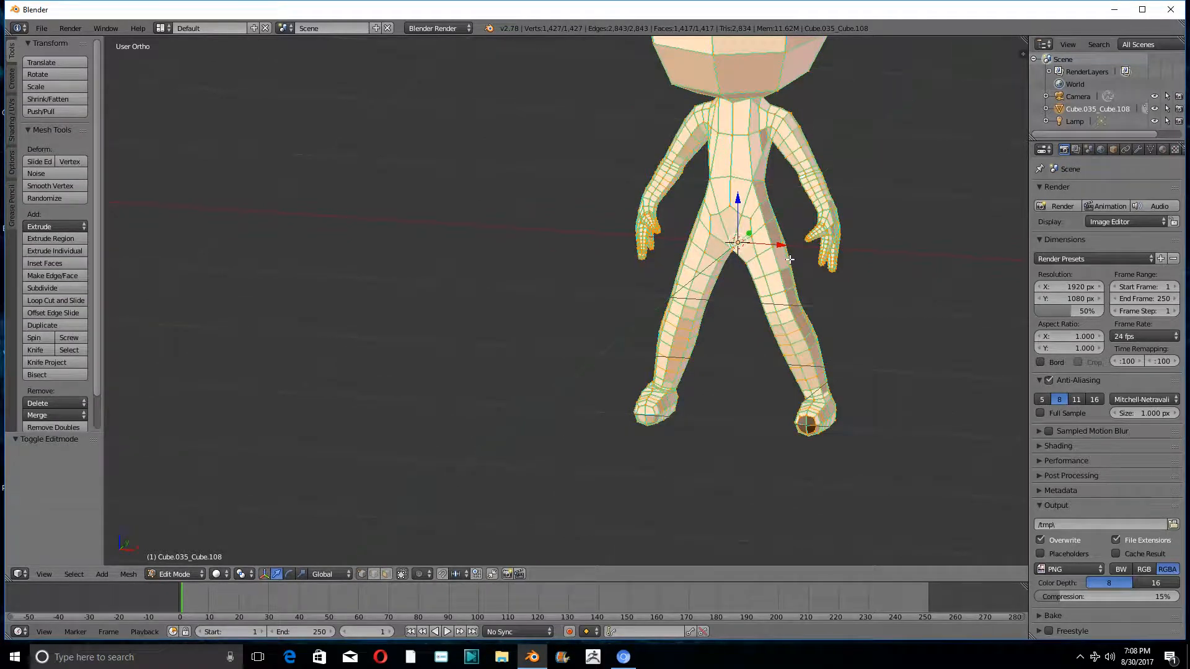
{"action": "middle_click_drag", "start_coordinate": [742, 250], "coordinate": [682, 248]}
{"action": "left_click", "coordinate": [1138, 150]}
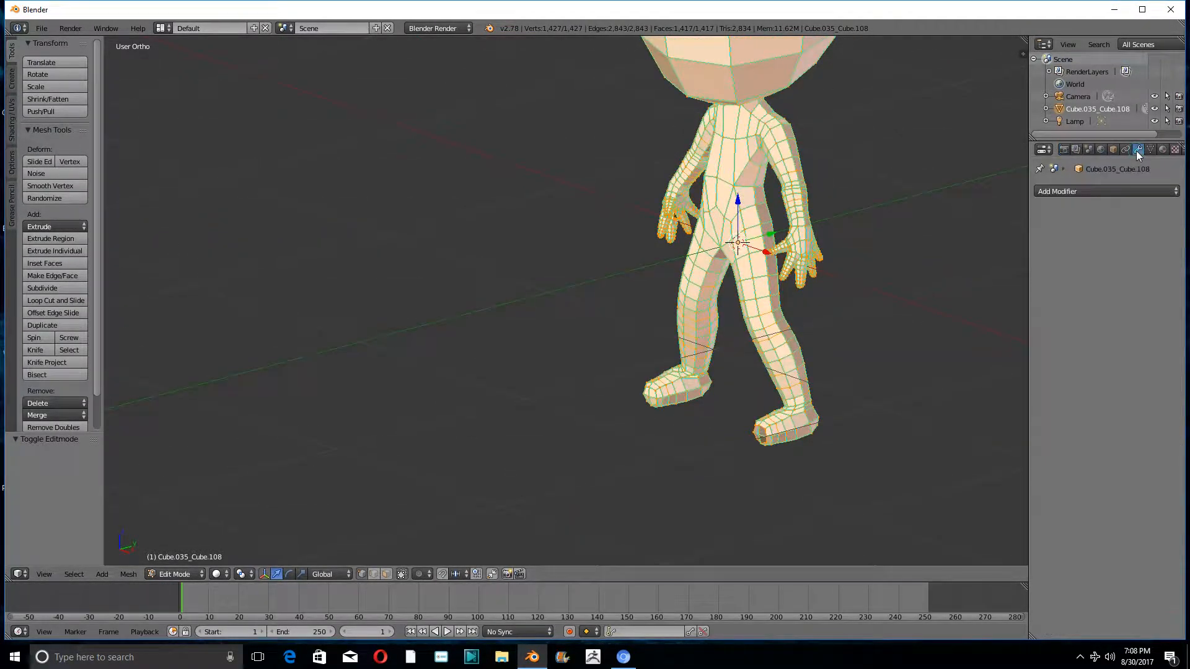
{"action": "middle_click_drag", "start_coordinate": [711, 274], "coordinate": [775, 258]}
{"action": "key", "text": "KP_1"}
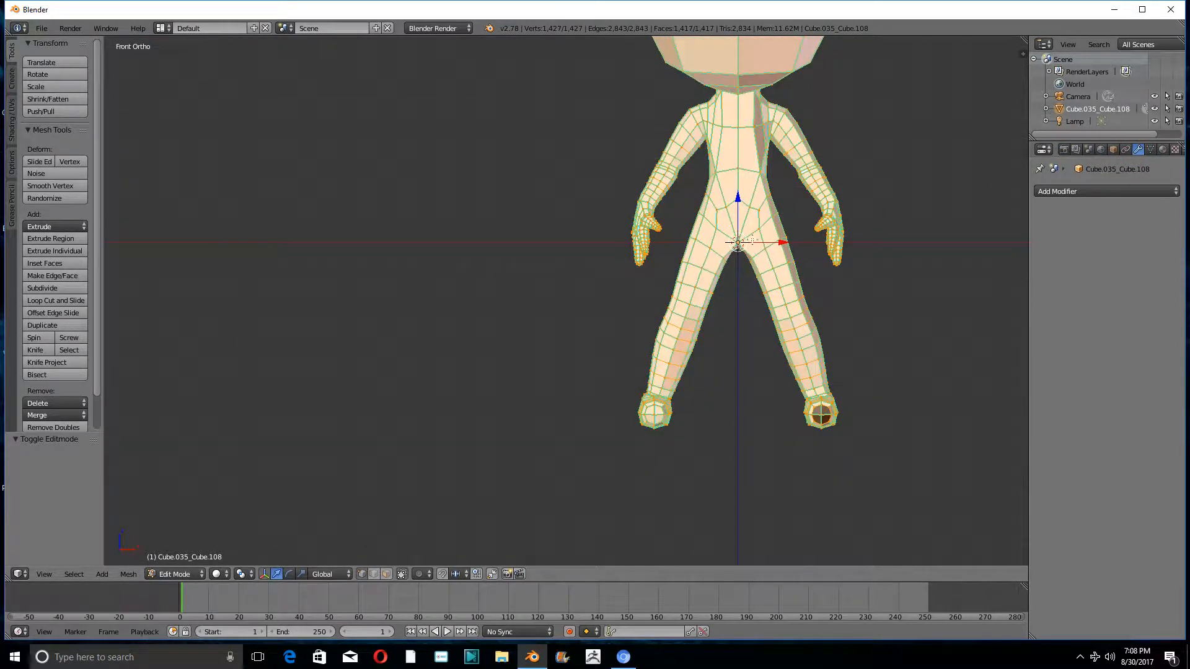
{"action": "middle_click_drag", "start_coordinate": [759, 207], "coordinate": [738, 345], "text": "shift"}
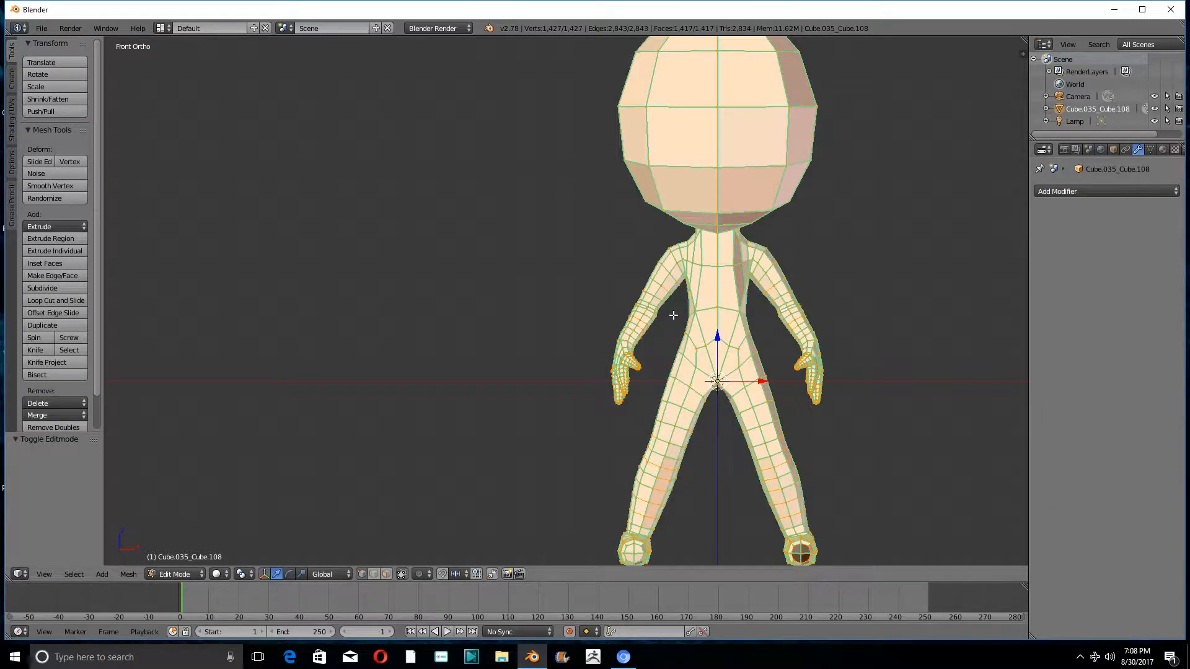
- Select the entire mesh and raise it along Z until the feet rest on the ground line
{"action": "key", "text": "a"}
{"action": "key", "text": "a"}
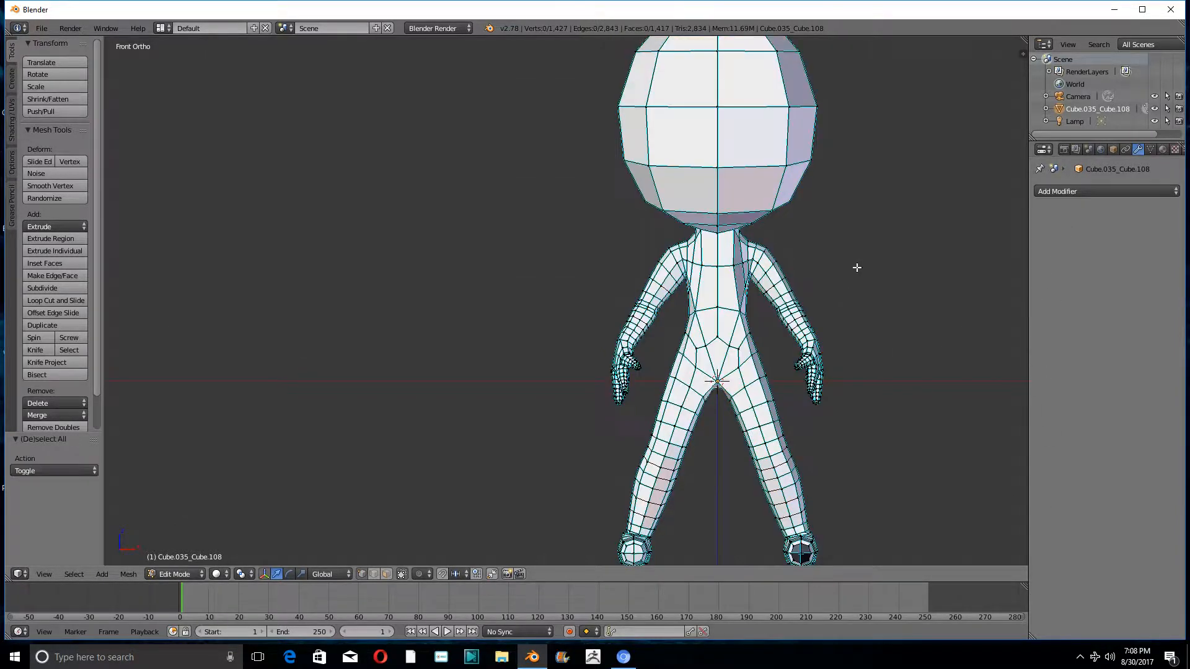
{"action": "left_click_drag", "start_coordinate": [717, 338], "coordinate": [736, 157]}
{"action": "scroll", "coordinate": [784, 414], "scroll_direction": "up", "scroll_amount": 7}
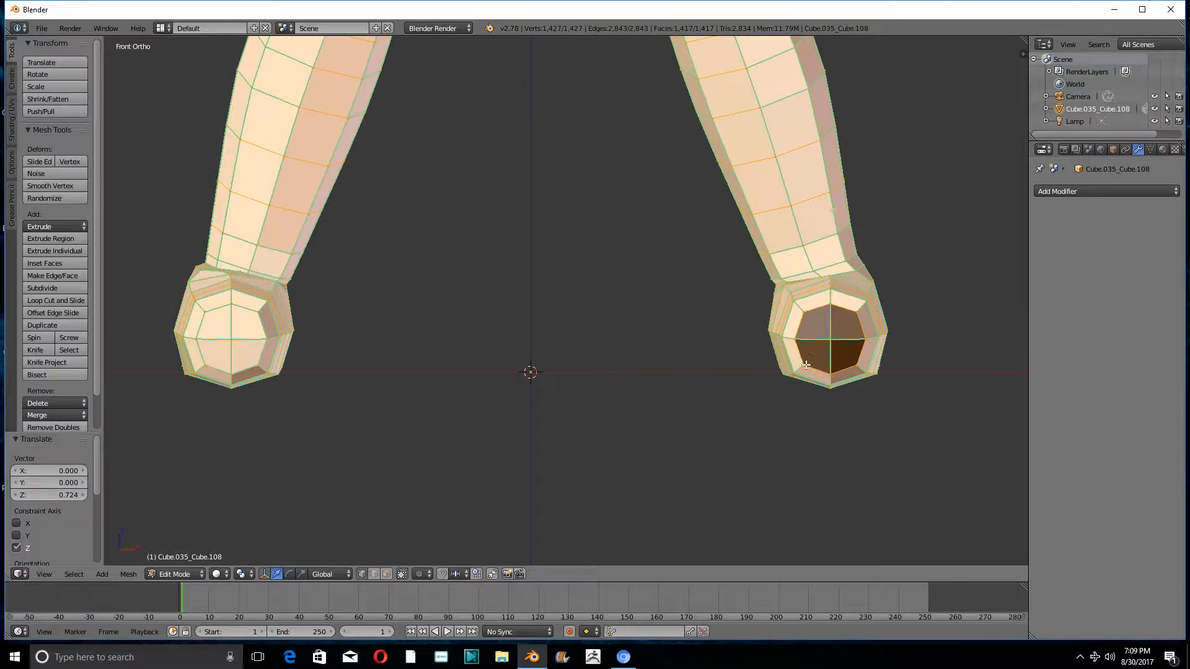
- Clear the selection and turn off Limit Selection to Visible so hidden vertices can be selected too
{"action": "key", "text": "a"}
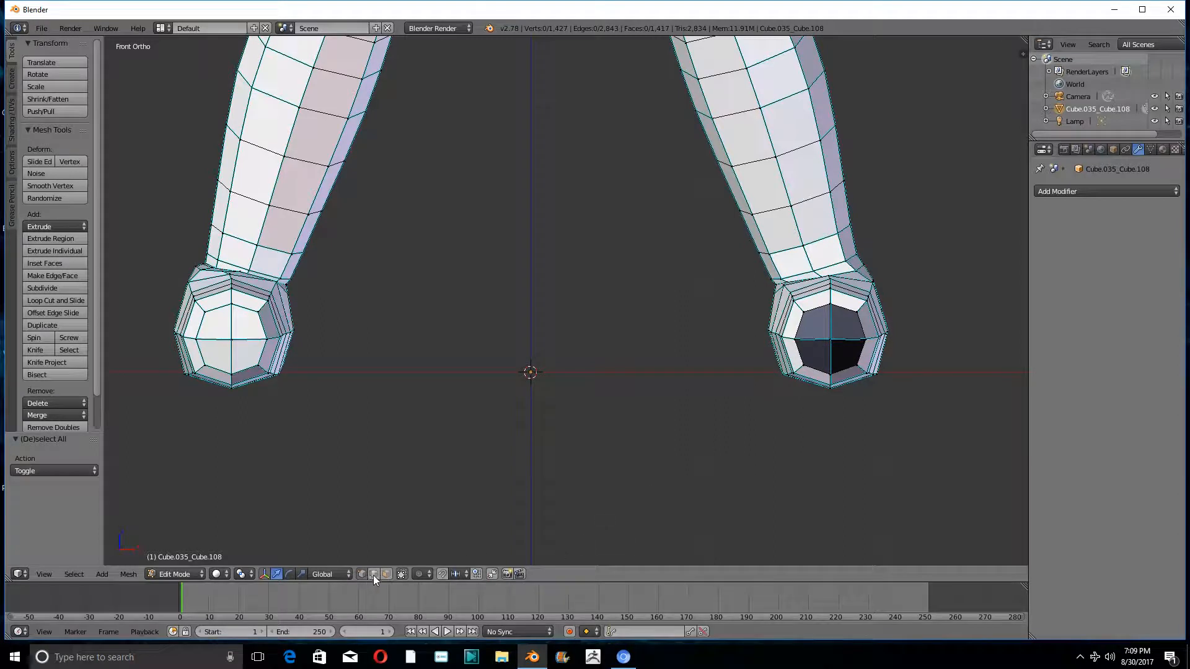
{"action": "left_click", "coordinate": [403, 574]}
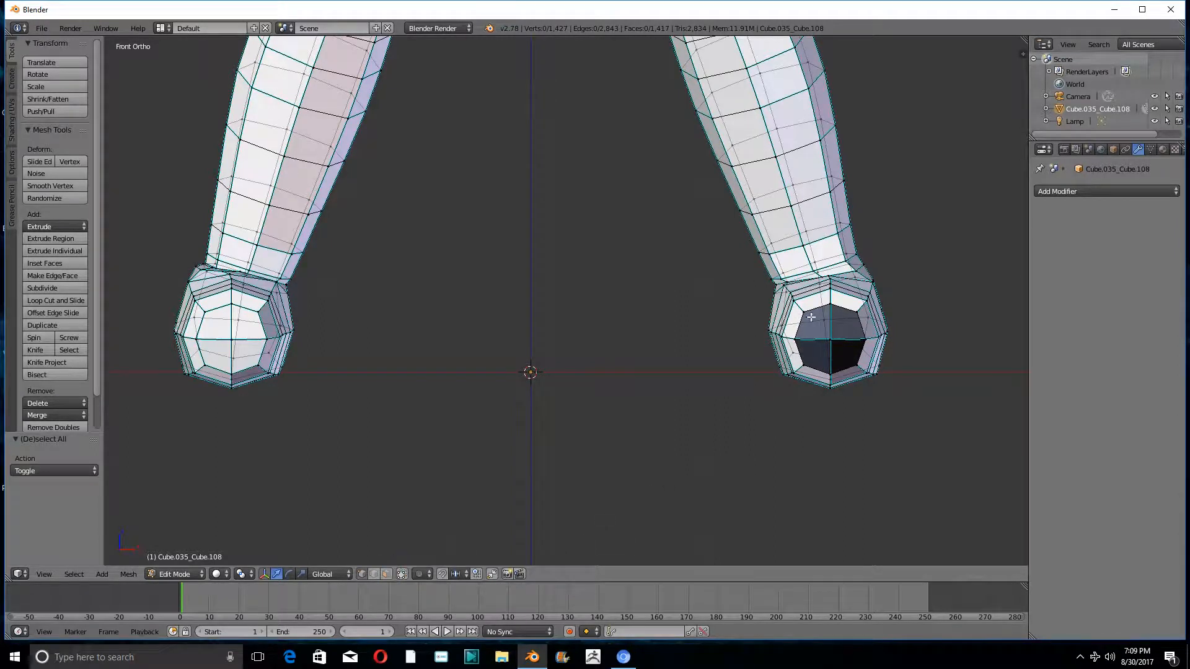
{"action": "key", "text": "b"}
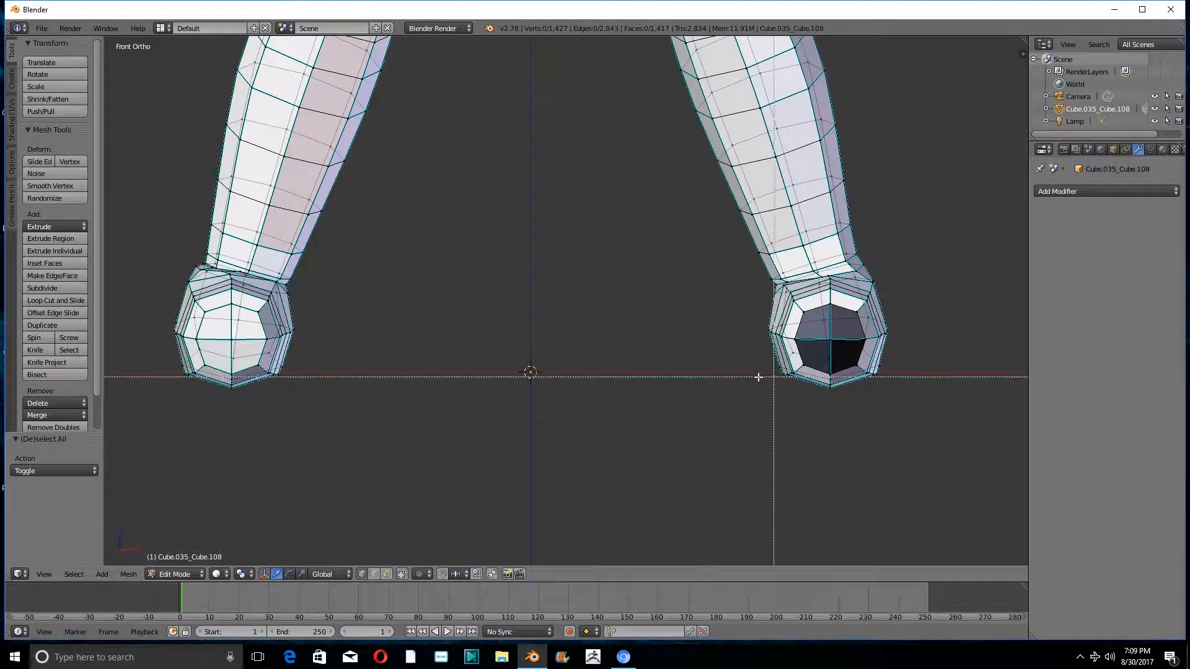
{"action": "left_click", "coordinate": [709, 350]}
- Try deleting the vertices of the figure's half on the negative X side of the centre line
{"action": "scroll", "coordinate": [707, 349], "scroll_direction": "down", "scroll_amount": 10}
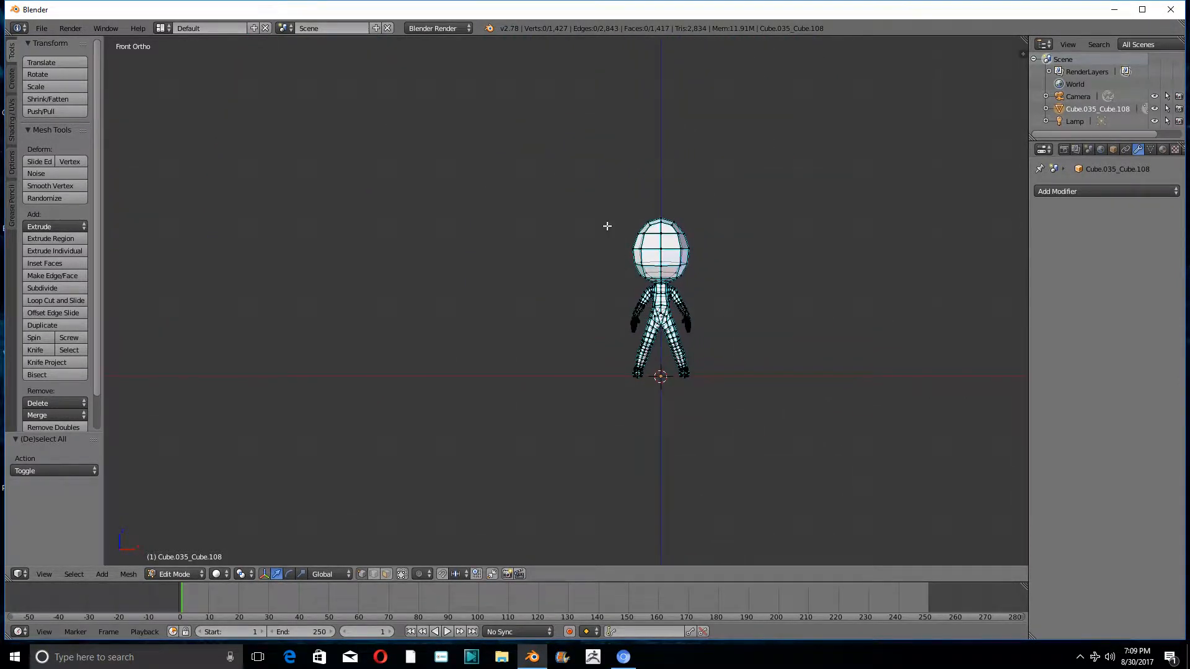
{"action": "key", "text": "b"}
{"action": "left_click_drag", "start_coordinate": [570, 174], "coordinate": [659, 379]}
{"action": "scroll", "coordinate": [641, 306], "scroll_direction": "up", "scroll_amount": 5}
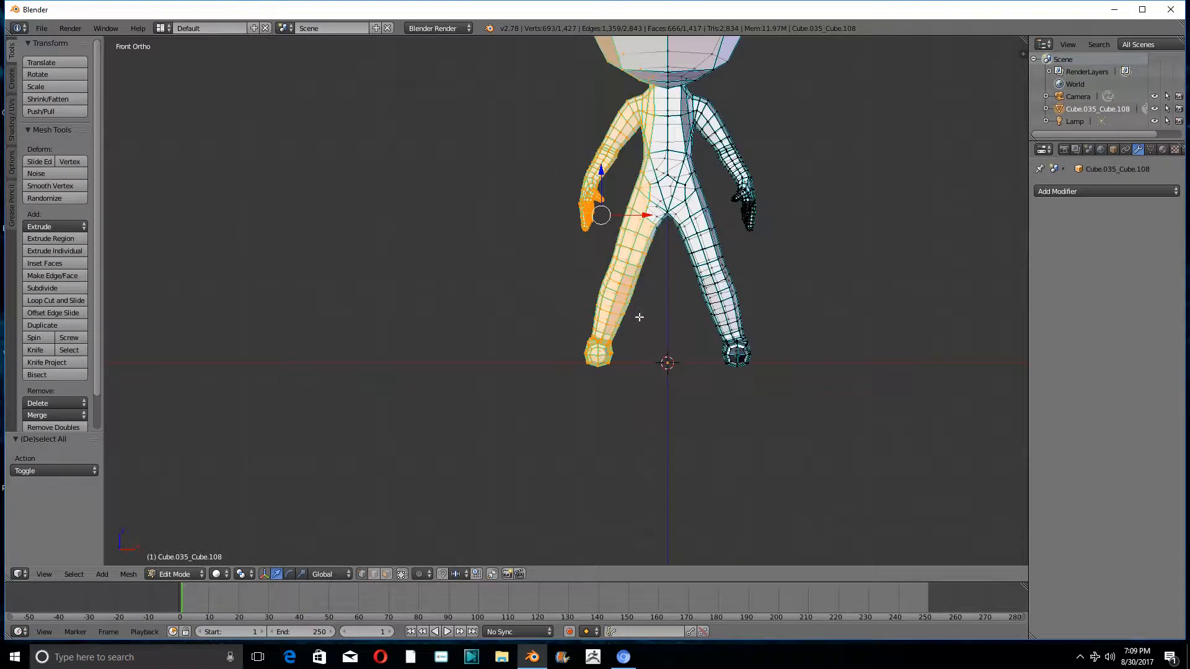
{"action": "key", "text": "x"}
{"action": "left_click", "coordinate": [649, 258]}
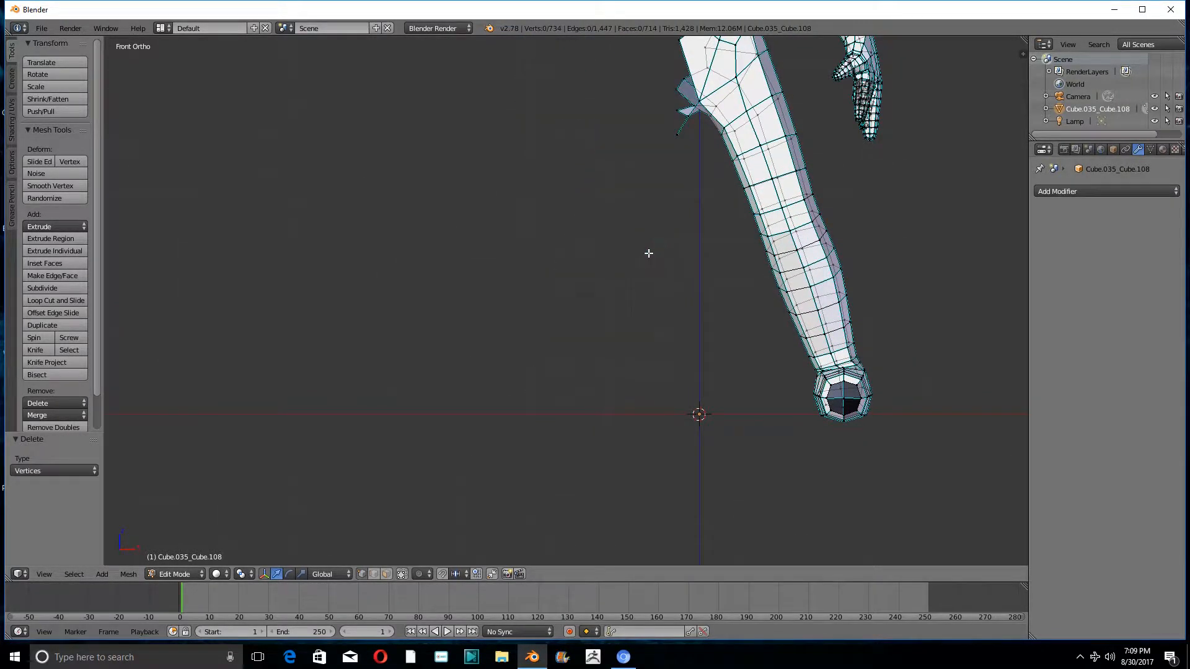
- Inspect the cut edge along the hips and undo the vertex deletion
{"action": "scroll", "coordinate": [648, 252], "scroll_direction": "down", "scroll_amount": 5}
{"action": "scroll", "coordinate": [642, 266], "scroll_direction": "up", "scroll_amount": 6}
{"action": "scroll", "coordinate": [642, 266], "scroll_direction": "up", "scroll_amount": 1}
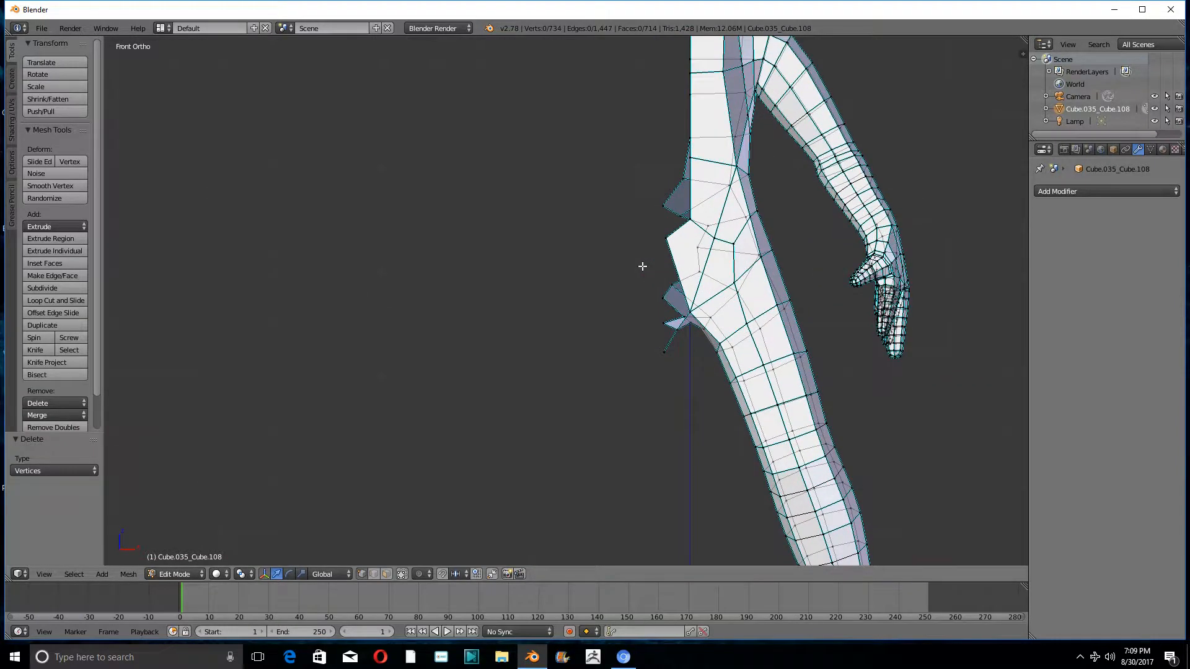
{"action": "scroll", "coordinate": [642, 267], "scroll_direction": "down", "scroll_amount": 3}
{"action": "scroll", "coordinate": [639, 277], "scroll_direction": "up", "scroll_amount": 3}
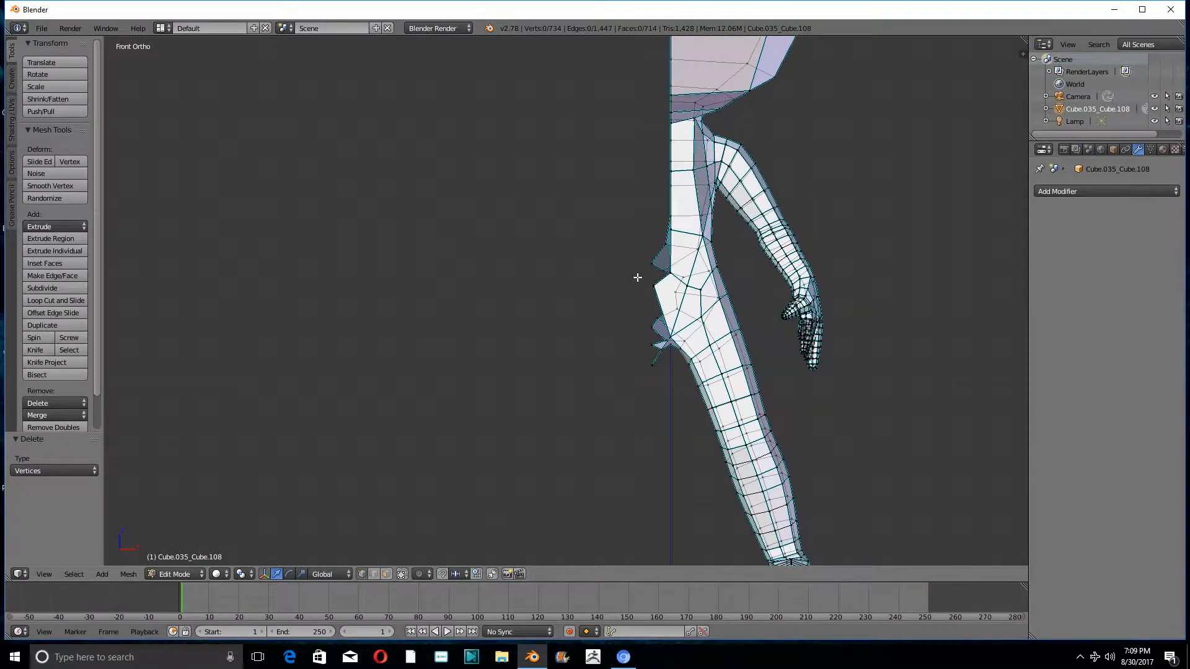
{"action": "key", "text": "ctrl+z"}
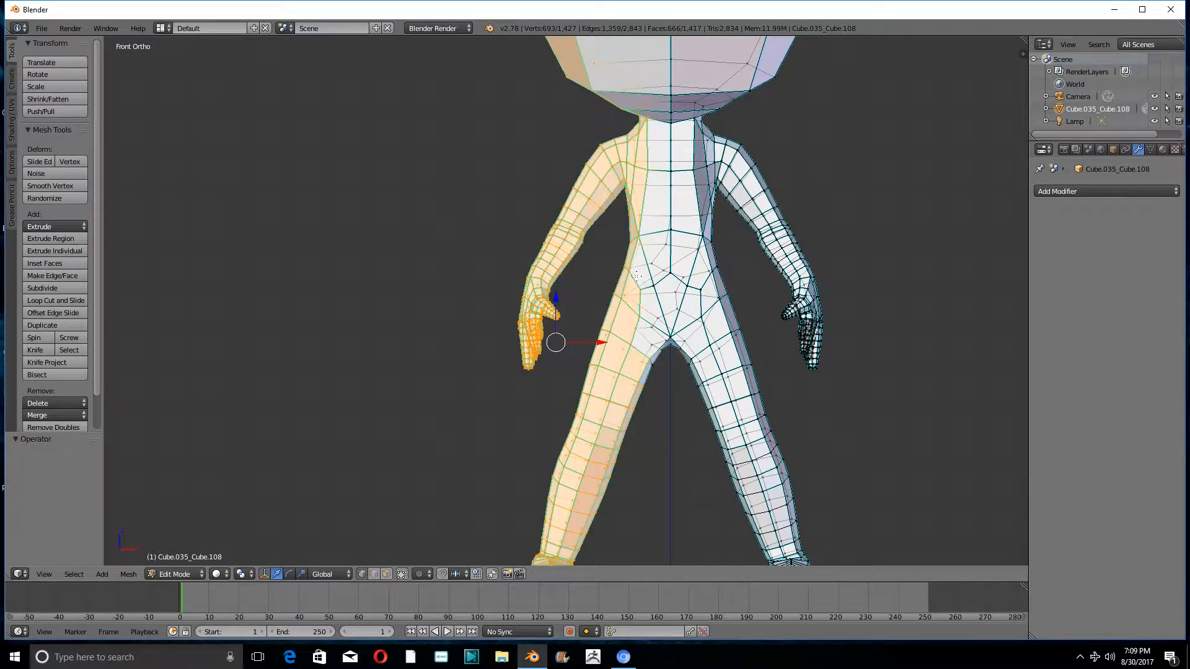
- Try the half-body vertex deletion again and undo it after checking the hip edge from behind
{"action": "key", "text": "x"}
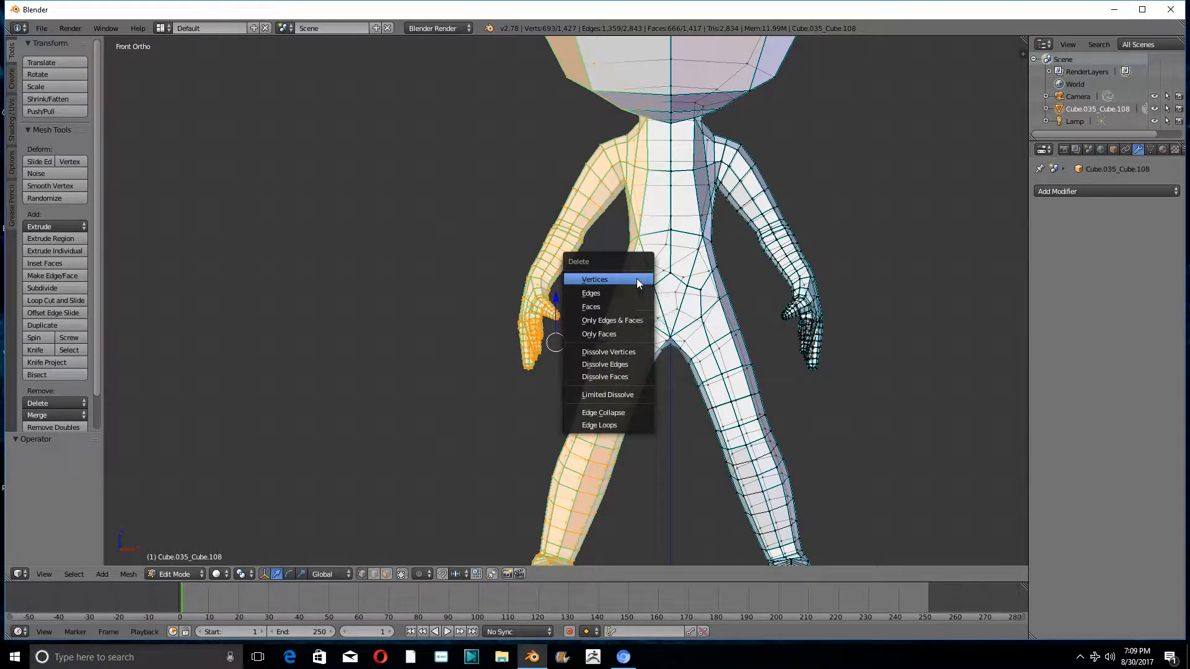
{"action": "left_click", "coordinate": [638, 274]}
{"action": "scroll", "coordinate": [658, 271], "scroll_direction": "up", "scroll_amount": 3}
{"action": "scroll", "coordinate": [650, 253], "scroll_direction": "up", "scroll_amount": 4}
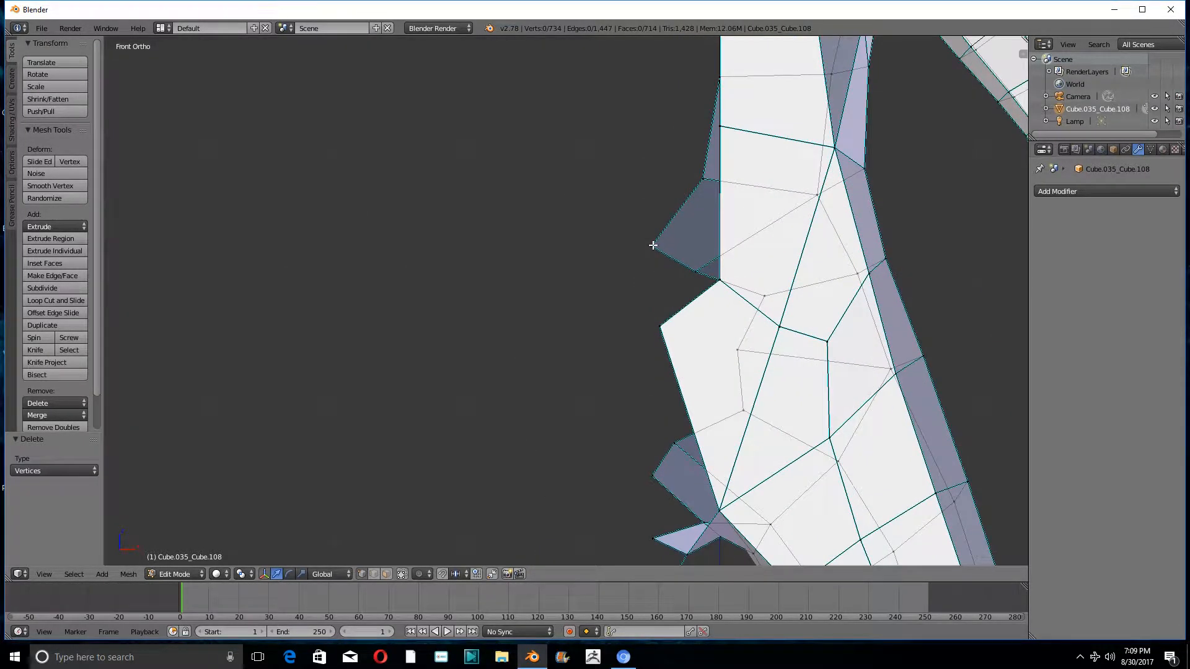
{"action": "right_click", "coordinate": [651, 246]}
{"action": "middle_click_drag", "start_coordinate": [653, 246], "coordinate": [923, 266]}
{"action": "scroll", "coordinate": [585, 248], "scroll_direction": "up", "scroll_amount": 3}
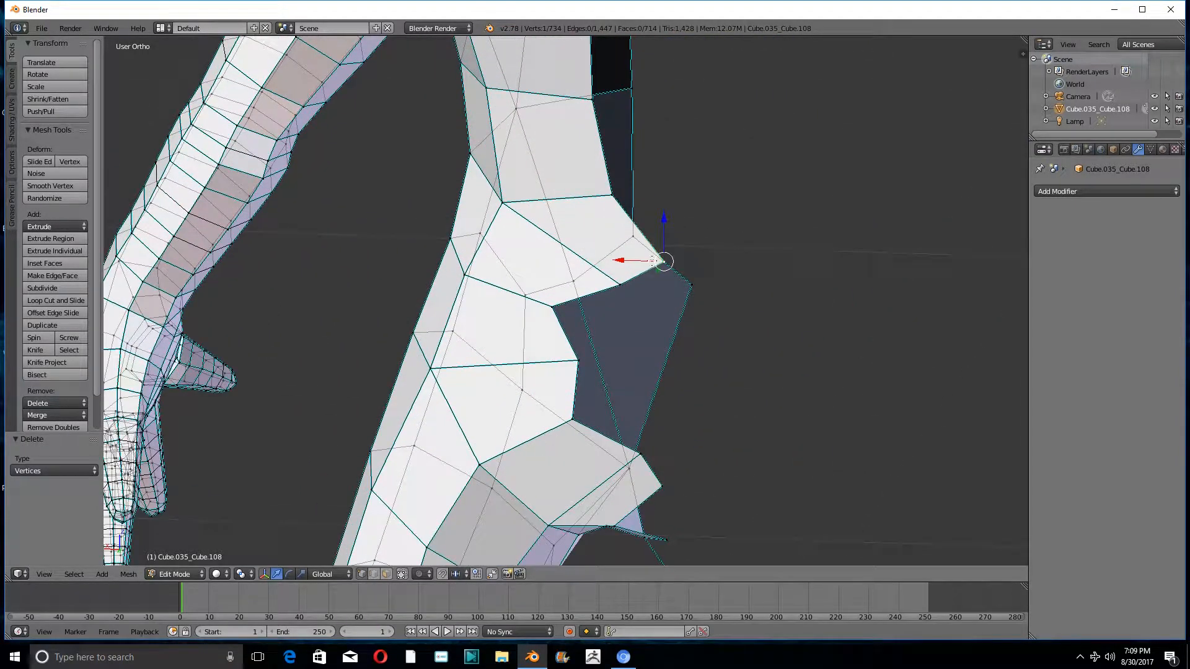
{"action": "scroll", "coordinate": [683, 256], "scroll_direction": "down", "scroll_amount": 2}
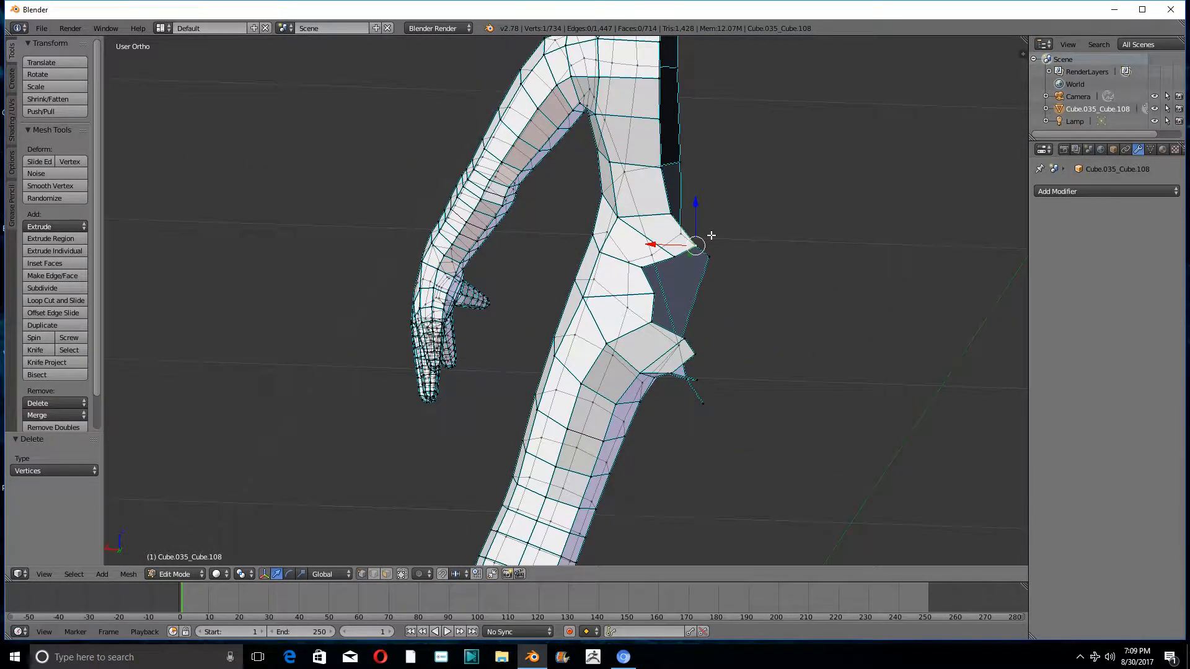
{"action": "scroll", "coordinate": [711, 236], "scroll_direction": "up", "scroll_amount": 2}
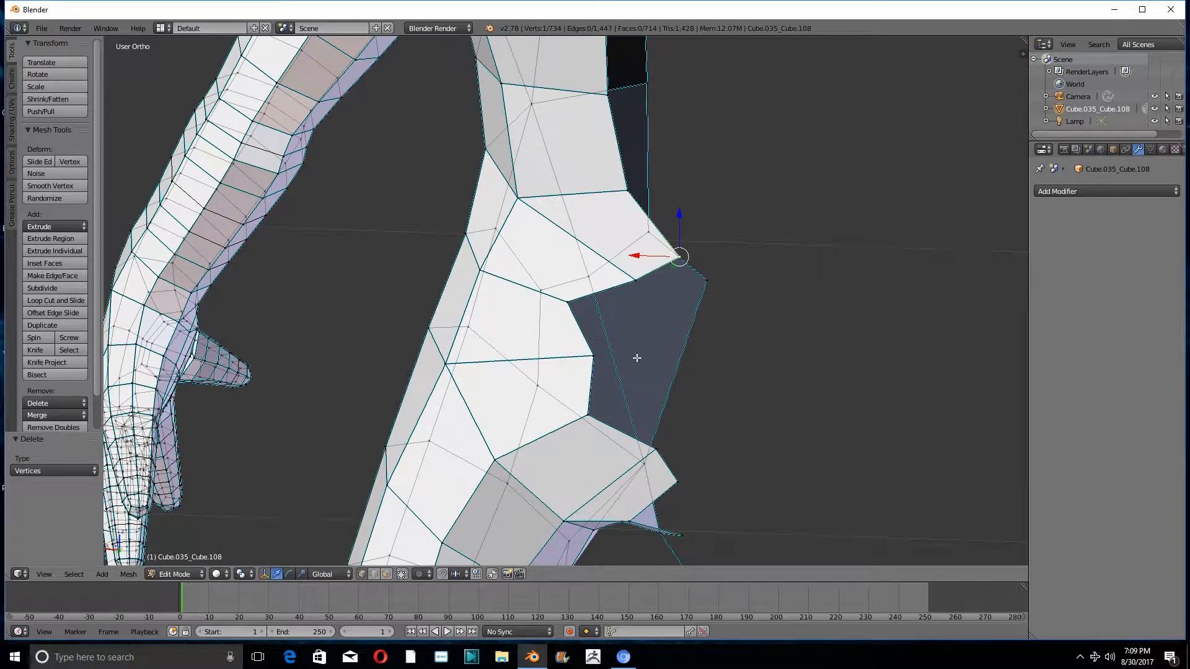
{"action": "key", "text": "ctrl+z"}
{"action": "key", "text": "ctrl+z"}
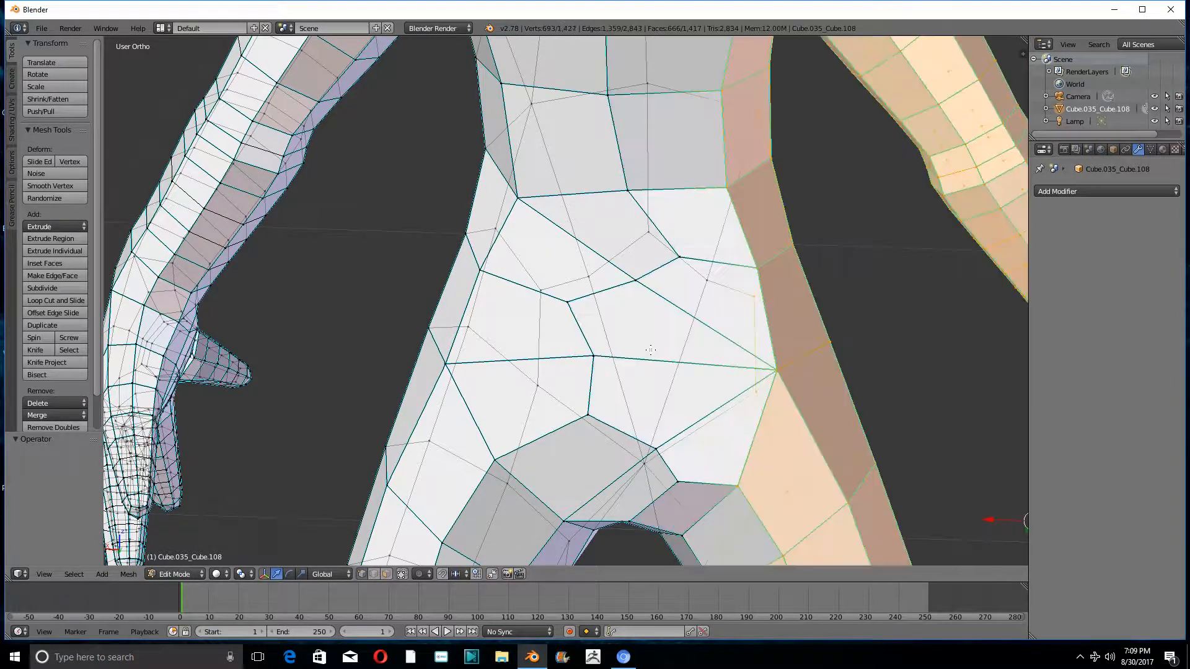
- Select the off-centre lower-back vertex and add a Mirror modifier on the X axis with Clipping enabled
{"action": "scroll", "coordinate": [617, 321], "scroll_direction": "up", "scroll_amount": 3}
{"action": "scroll", "coordinate": [603, 329], "scroll_direction": "down", "scroll_amount": 4}
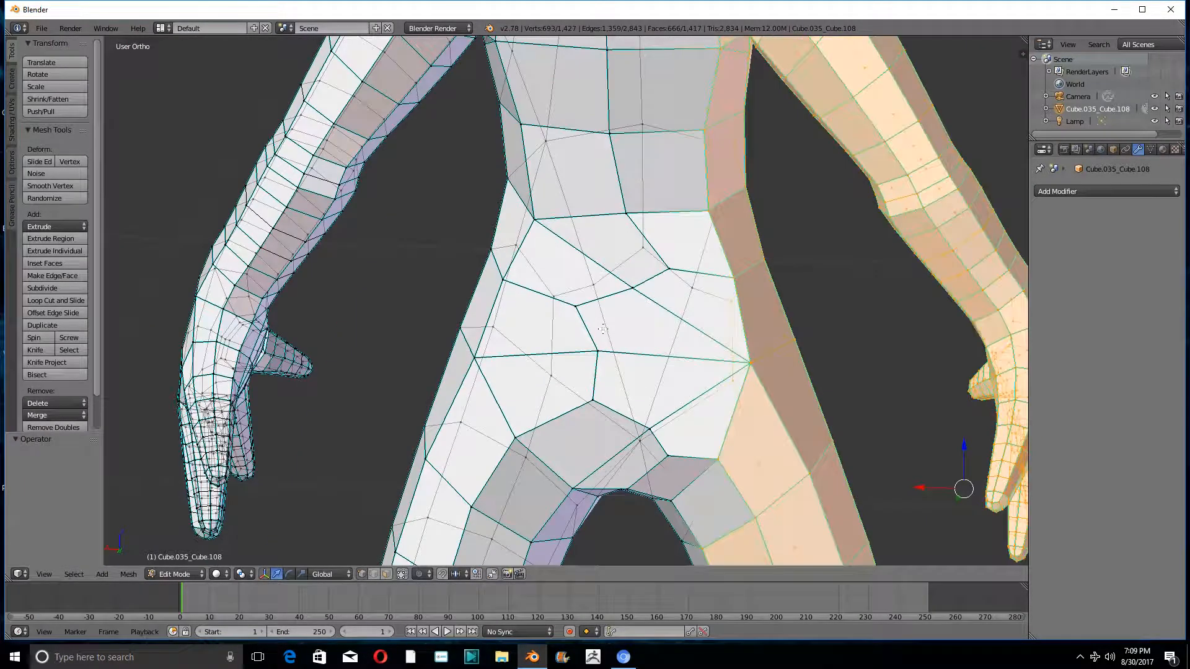
{"action": "right_click", "coordinate": [577, 304]}
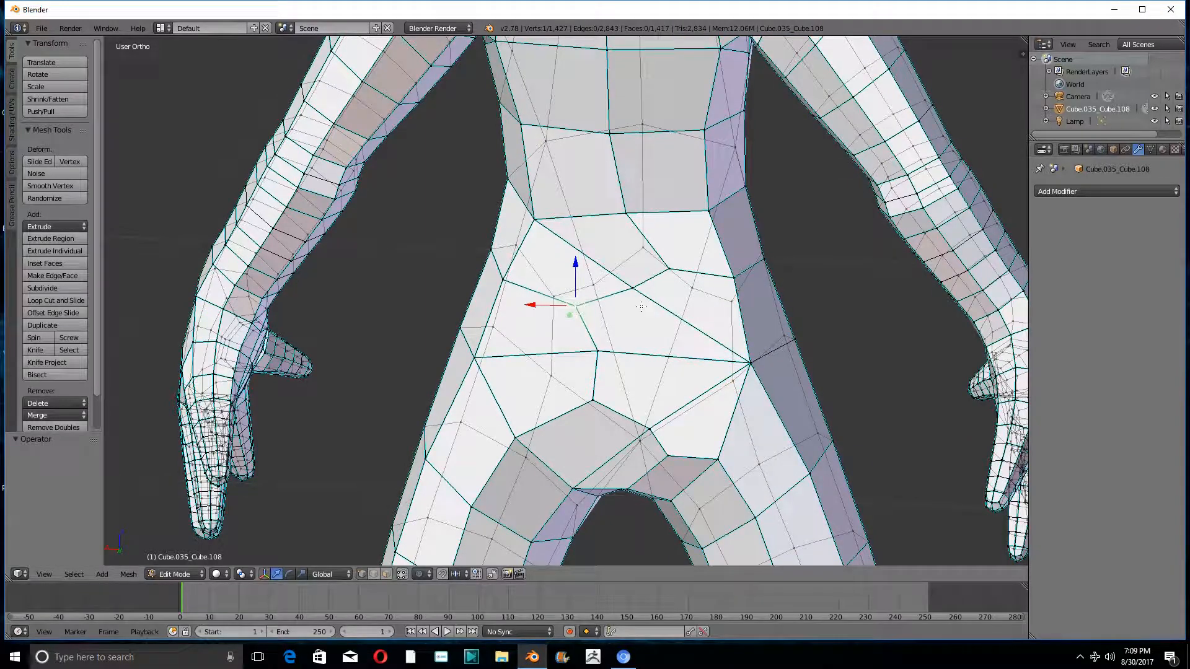
{"action": "left_click", "coordinate": [1107, 192]}
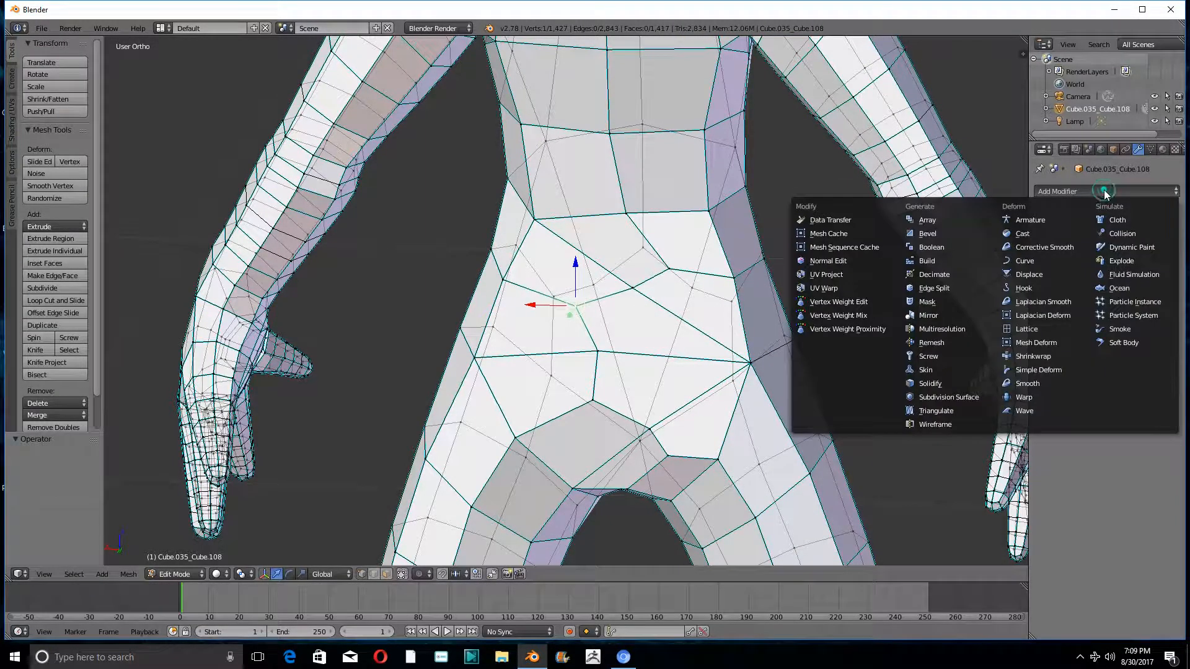
{"action": "left_click", "coordinate": [927, 315]}
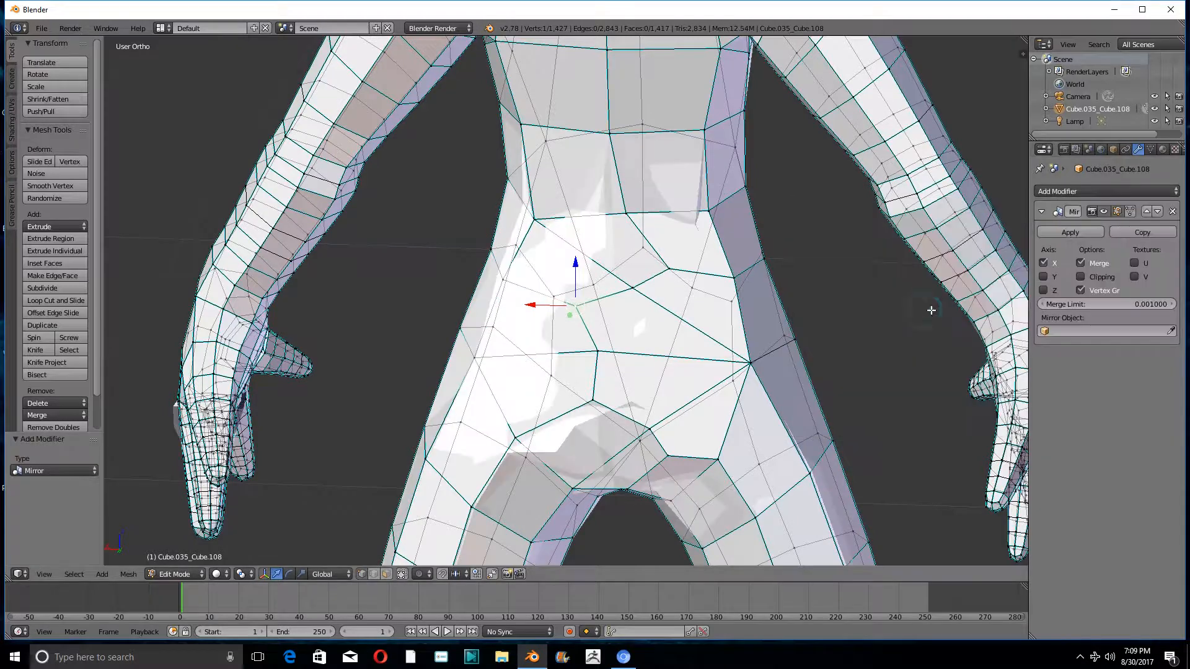
{"action": "left_click", "coordinate": [1081, 277]}
- Move the three off-centre lower-back vertices onto the centre line along X, by about -0.148, 0.107 and 0.055
{"action": "left_click_drag", "start_coordinate": [531, 305], "coordinate": [690, 310]}
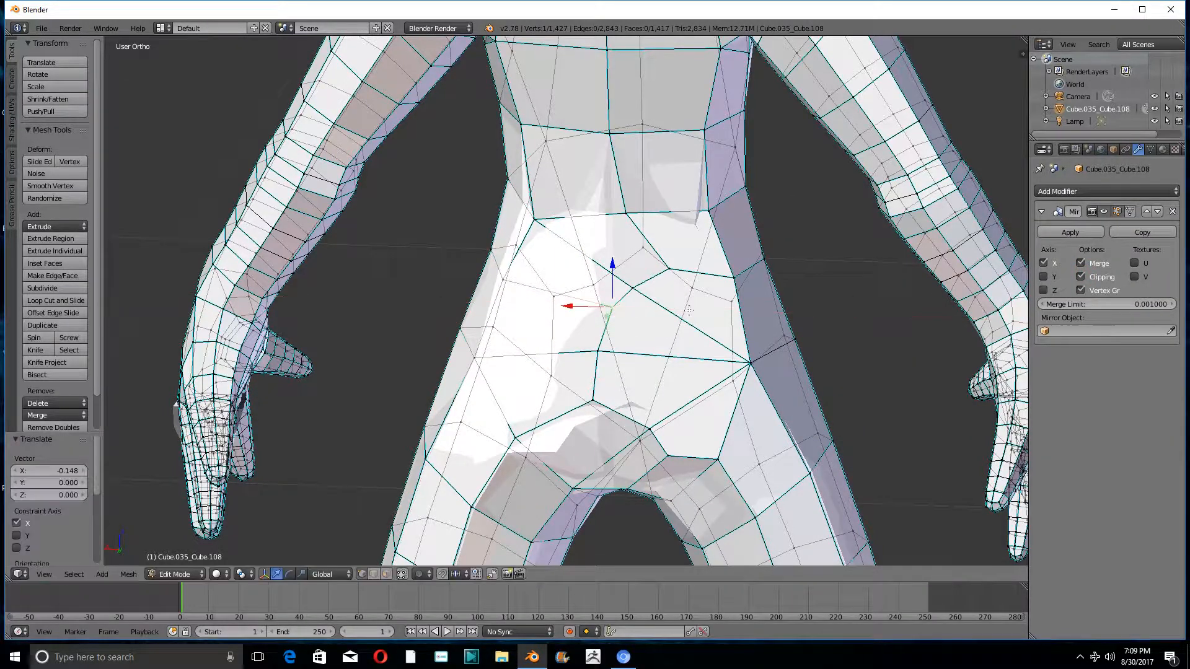
{"action": "right_click", "coordinate": [660, 264]}
{"action": "key", "text": "g"}
{"action": "key", "text": "x"}
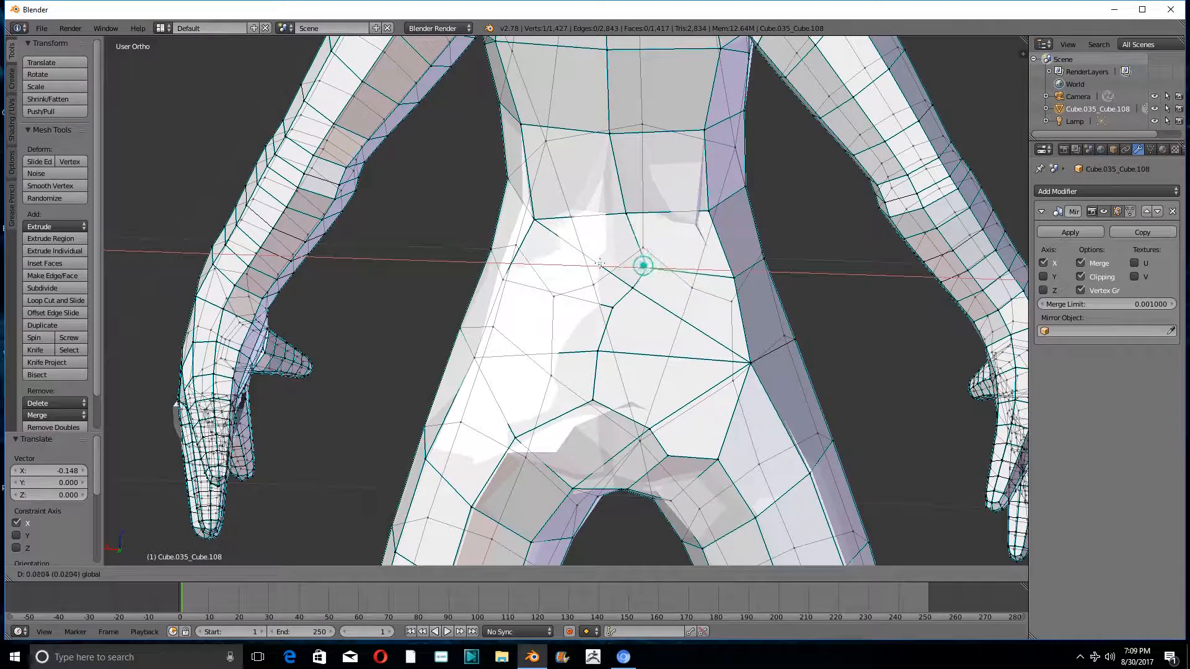
{"action": "left_click", "coordinate": [568, 266]}
{"action": "right_click", "coordinate": [636, 291]}
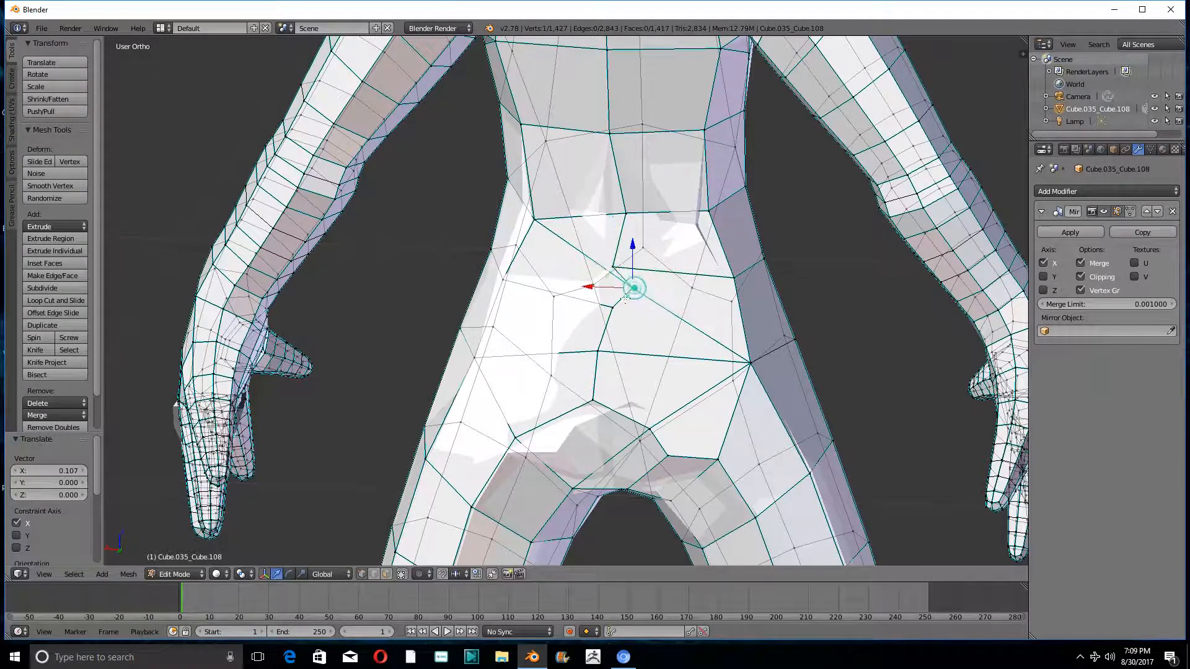
{"action": "key", "text": "g"}
{"action": "key", "text": "x"}
{"action": "left_click", "coordinate": [609, 335]}
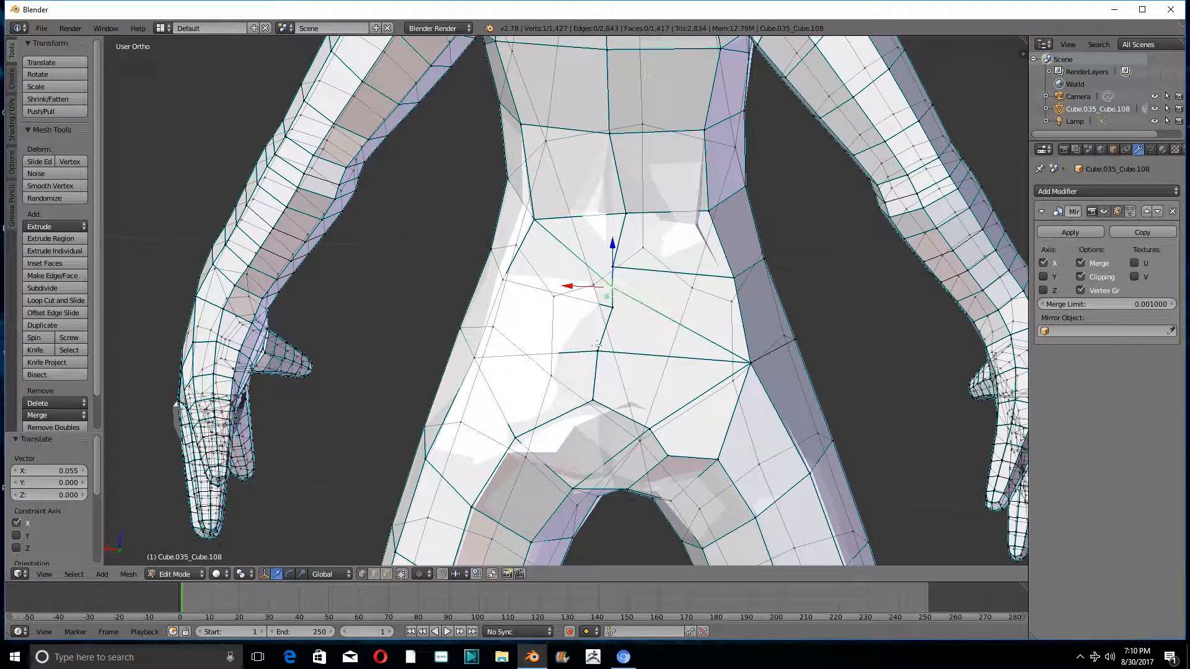
- Move the two vertices below them on the seat onto the centre line along X, by about -0.056 and -0.043
{"action": "right_click", "coordinate": [597, 347]}
{"action": "key", "text": "g"}
{"action": "key", "text": "x"}
{"action": "left_click", "coordinate": [610, 371]}
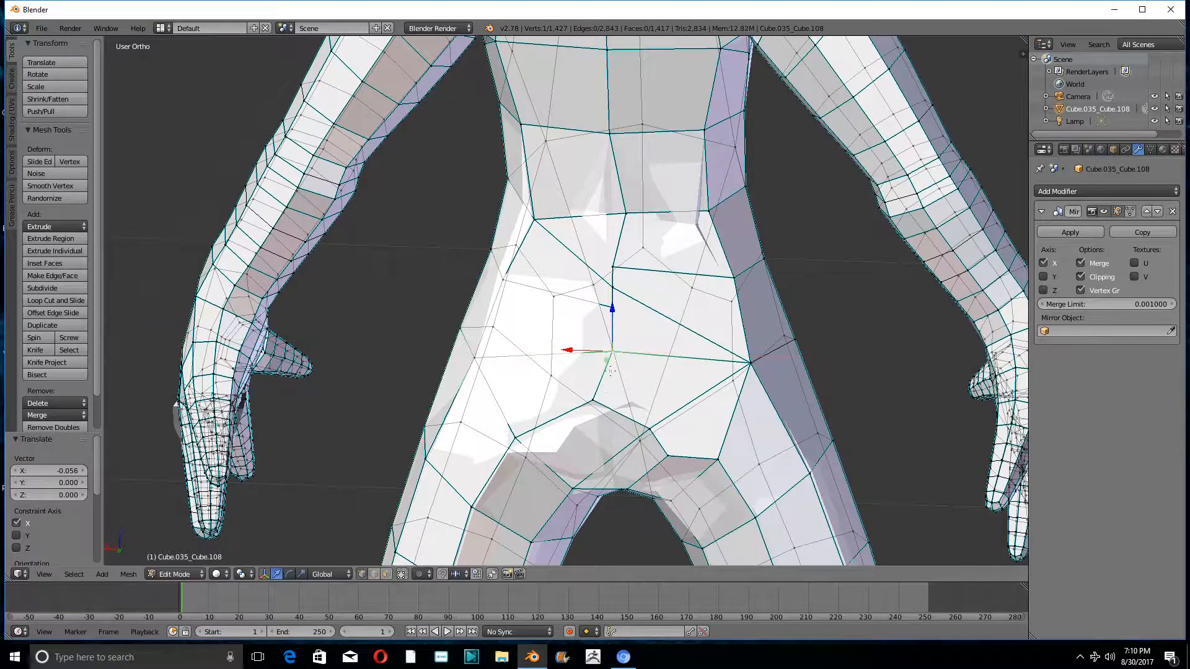
{"action": "right_click", "coordinate": [595, 399]}
{"action": "key", "text": "g"}
{"action": "key", "text": "x"}
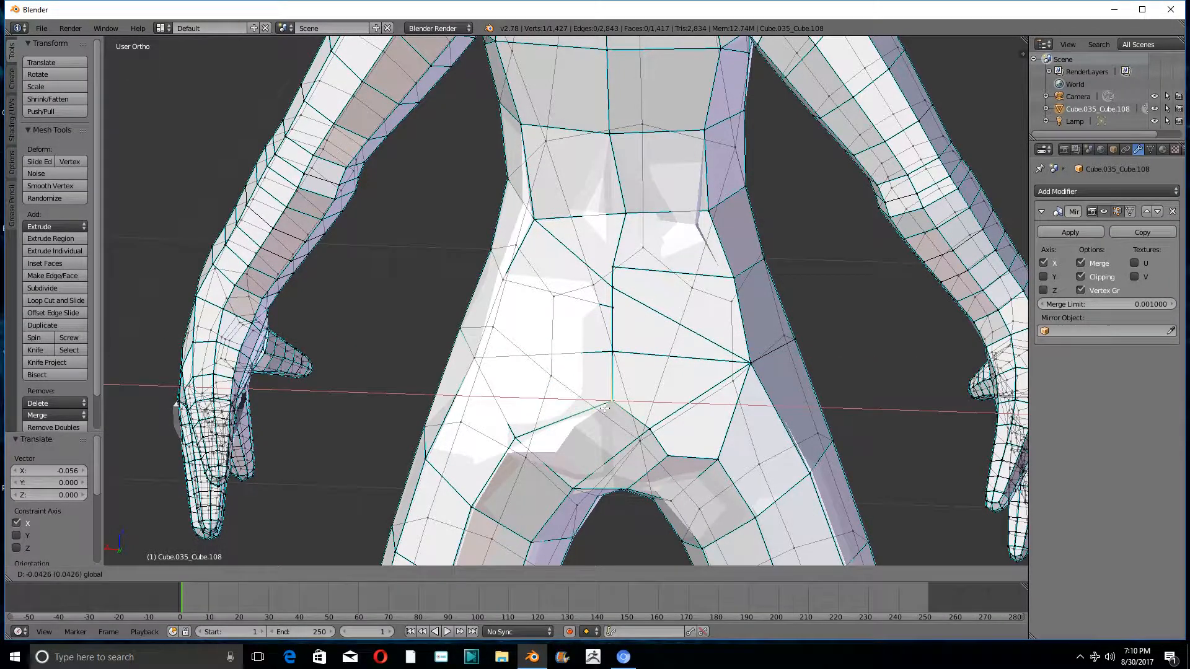
{"action": "left_click", "coordinate": [594, 469]}
- Move the off-centre vertex at the back of the waist about 0.054 along X onto the centre line
{"action": "middle_click_drag", "start_coordinate": [604, 426], "coordinate": [655, 416]}
{"action": "scroll", "coordinate": [655, 417], "scroll_direction": "up", "scroll_amount": 2}
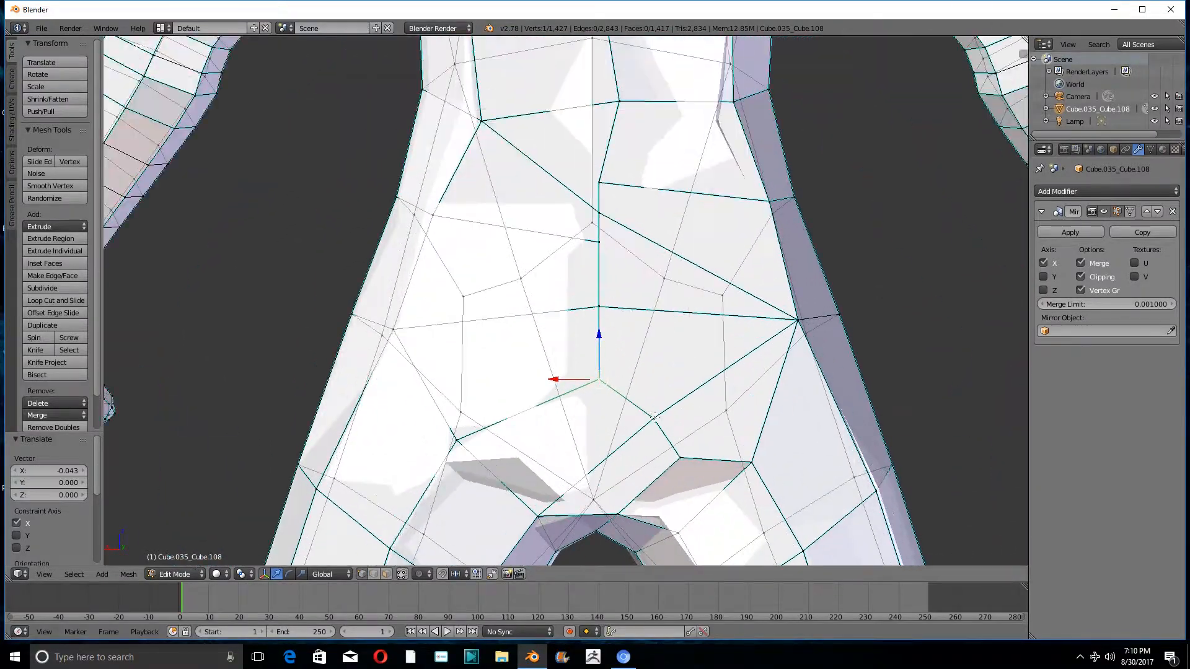
{"action": "middle_click_drag", "start_coordinate": [608, 219], "coordinate": [602, 392], "text": "shift"}
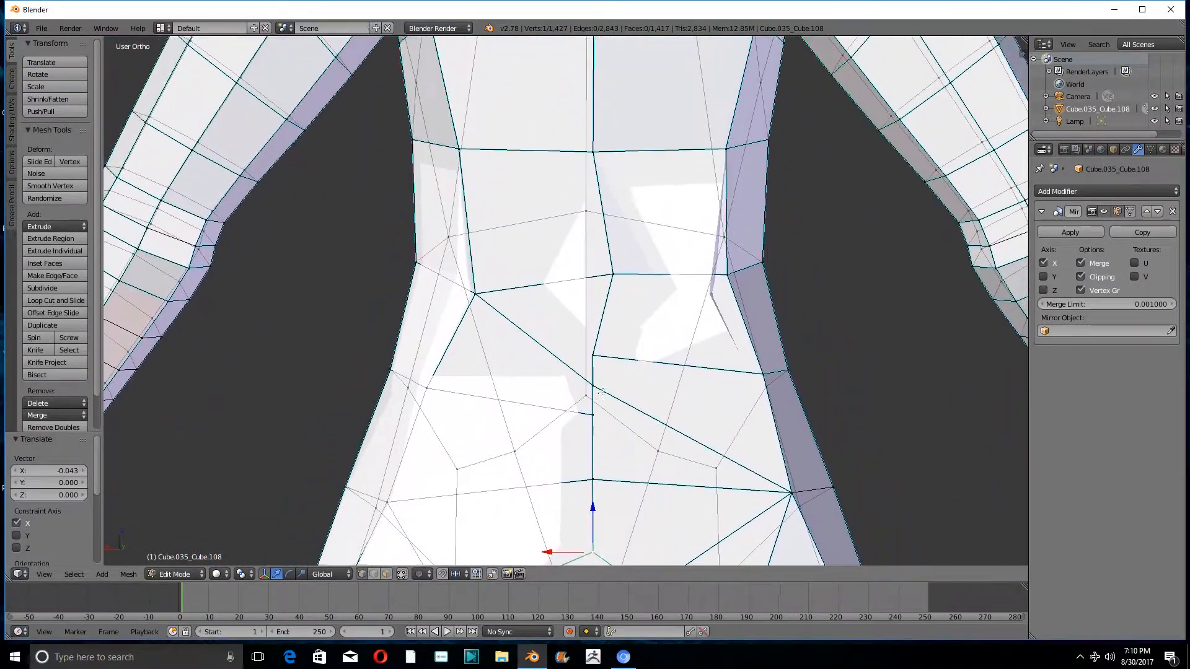
{"action": "right_click", "coordinate": [611, 272]}
{"action": "left_click_drag", "start_coordinate": [595, 272], "coordinate": [571, 272]}
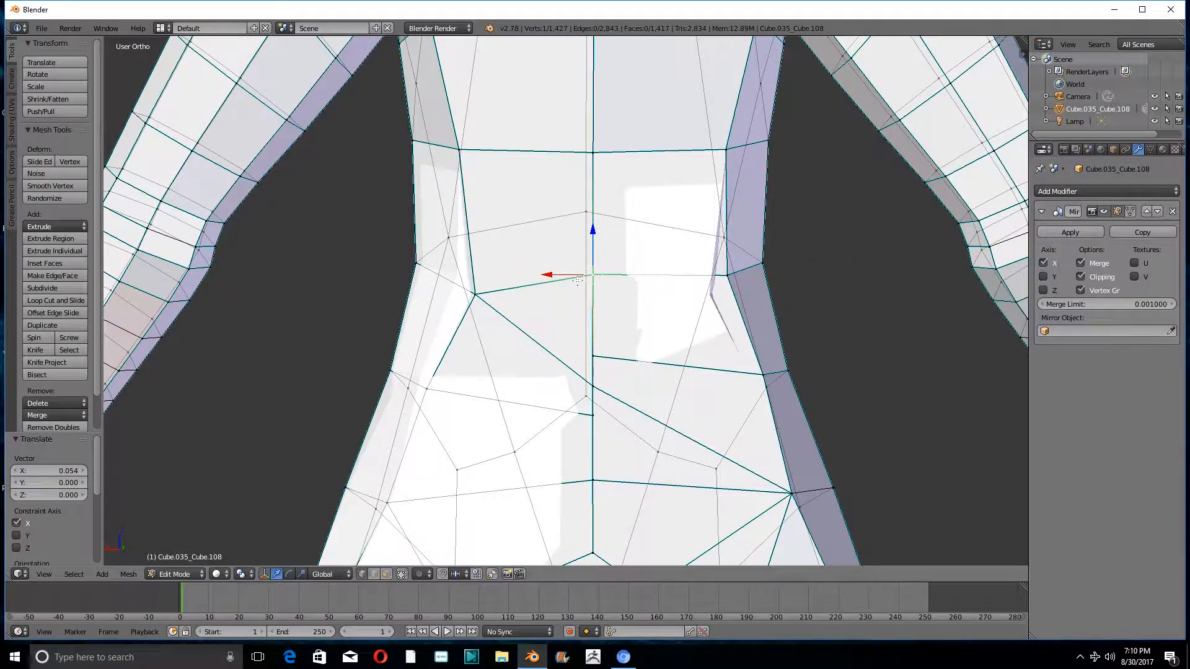
- Move the three off-centre vertices above the crotch onto the centre line along X, by about 0.064, 0.084 and 0.070
{"action": "middle_click_drag", "start_coordinate": [610, 469], "coordinate": [615, 299], "text": "shift"}
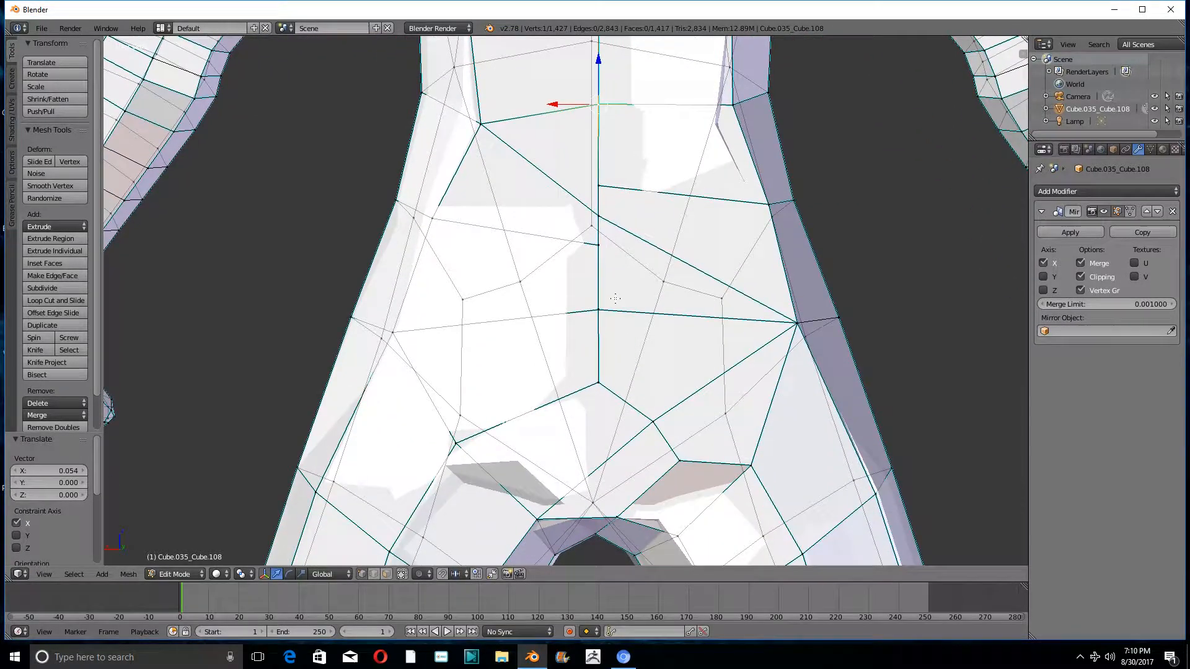
{"action": "right_click", "coordinate": [652, 420]}
{"action": "left_click_drag", "start_coordinate": [635, 418], "coordinate": [582, 418]}
{"action": "middle_click_drag", "start_coordinate": [650, 382], "coordinate": [662, 240], "text": "shift"}
{"action": "right_click", "coordinate": [685, 315]}
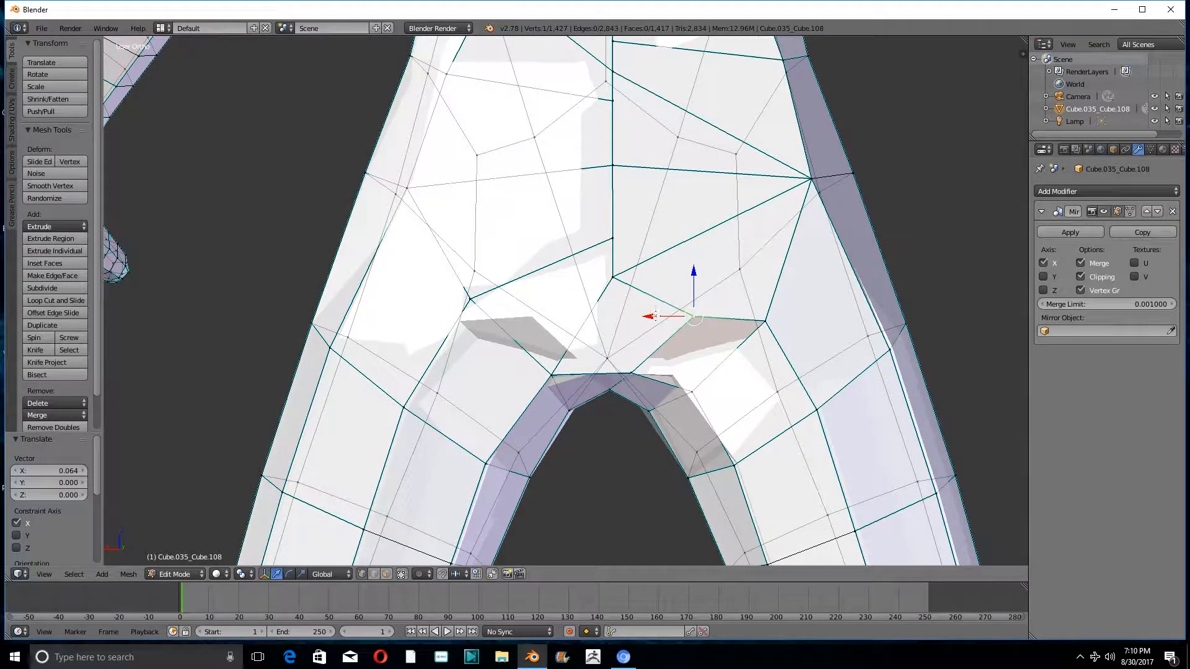
{"action": "left_click_drag", "start_coordinate": [655, 316], "coordinate": [574, 317]}
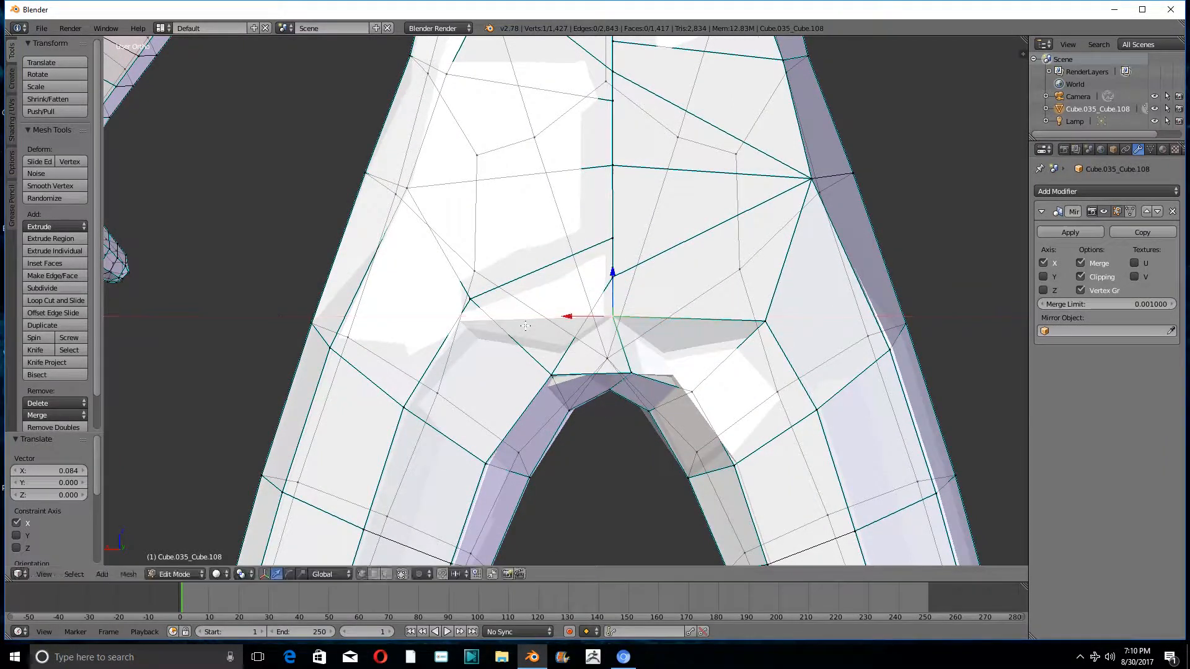
{"action": "right_click", "coordinate": [621, 368]}
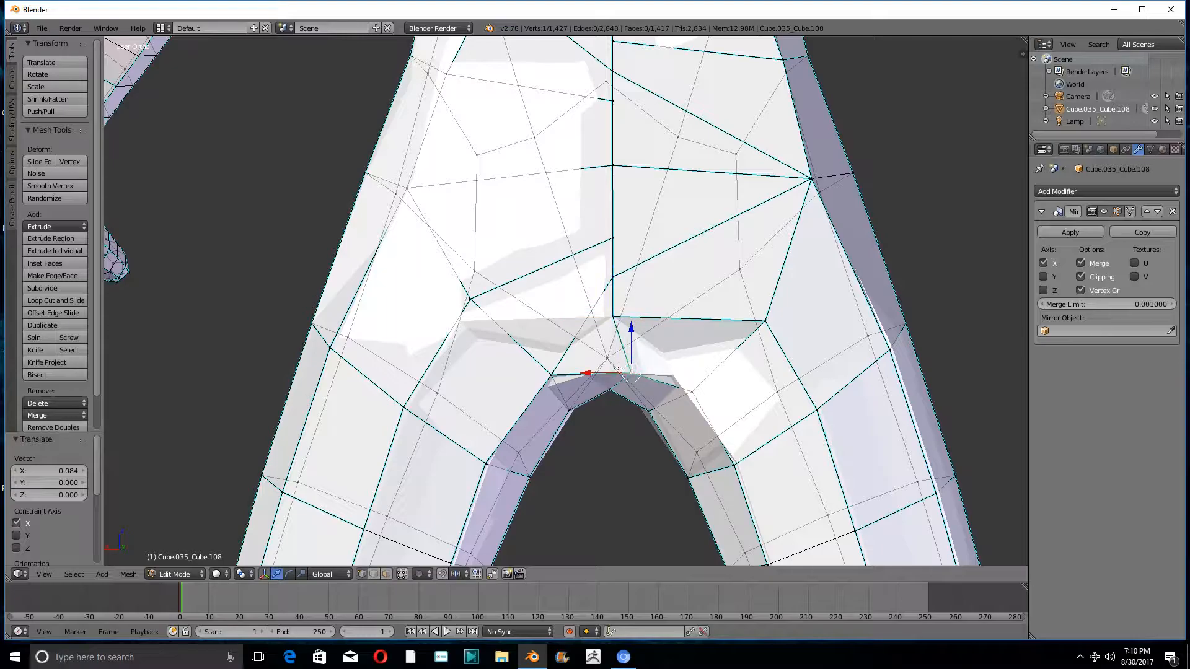
{"action": "left_click_drag", "start_coordinate": [607, 372], "coordinate": [589, 372]}
{"action": "scroll", "coordinate": [610, 347], "scroll_direction": "down", "scroll_amount": 4}
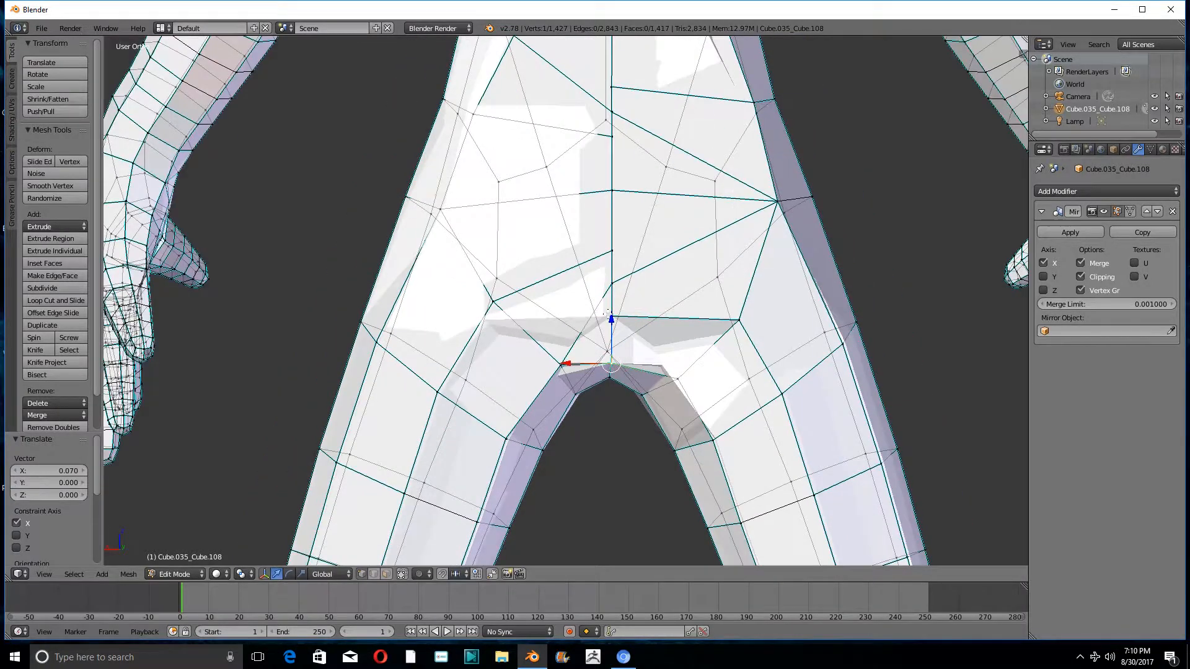
- Remove the Mirror modifier from the figure and switch to the front view
{"action": "mouse_move", "coordinate": [619, 326]}
{"action": "middle_mouse_down"}
{"action": "mouse_move", "coordinate": [682, 326]}
{"action": "mouse_move", "coordinate": [615, 324]}
{"action": "middle_mouse_up"}
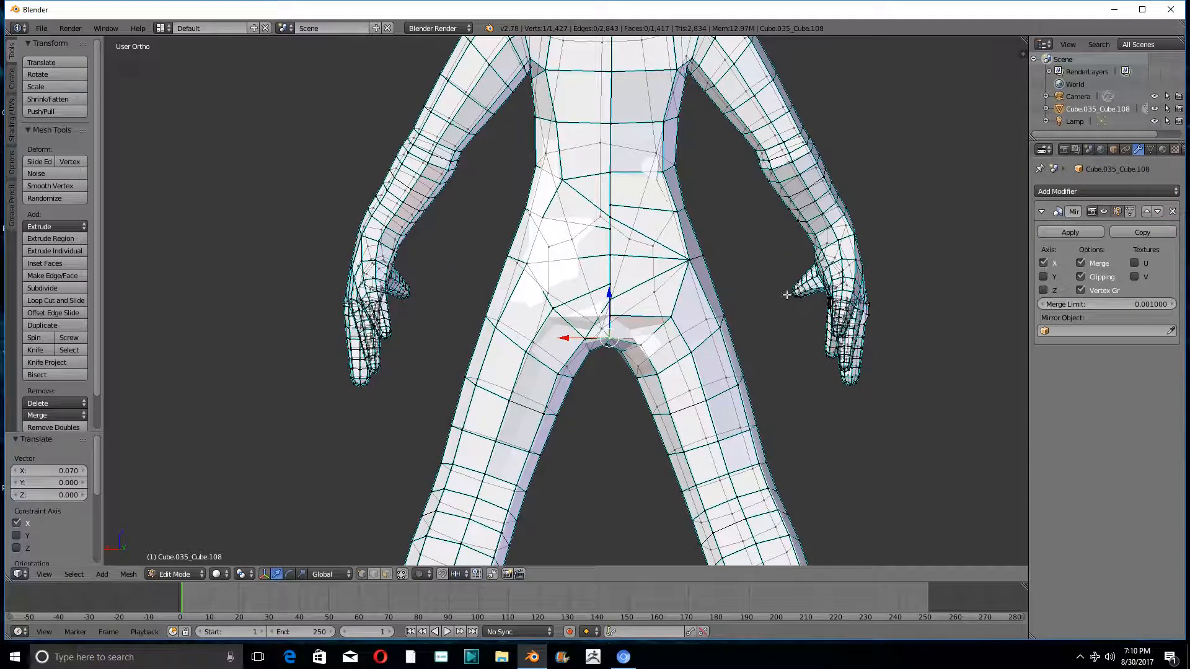
{"action": "middle_click_drag", "start_coordinate": [576, 327], "coordinate": [648, 326]}
{"action": "left_click", "coordinate": [1173, 211]}
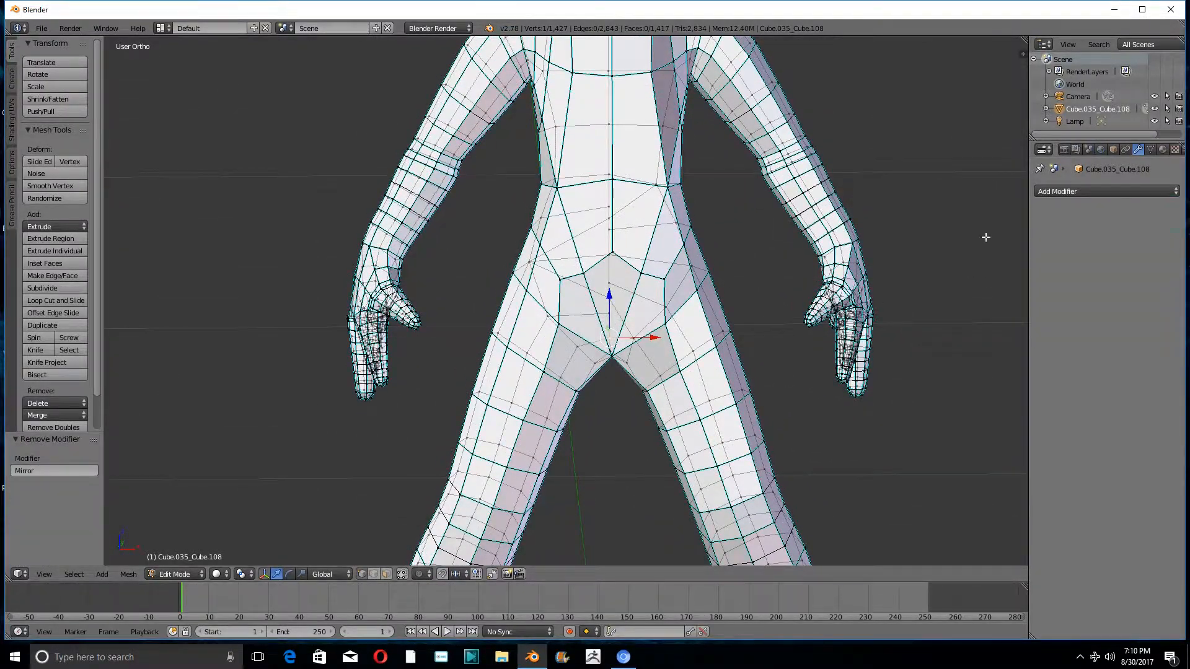
{"action": "scroll", "coordinate": [986, 239], "scroll_direction": "down", "scroll_amount": 4}
{"action": "middle_click_drag", "start_coordinate": [713, 285], "coordinate": [845, 274]}
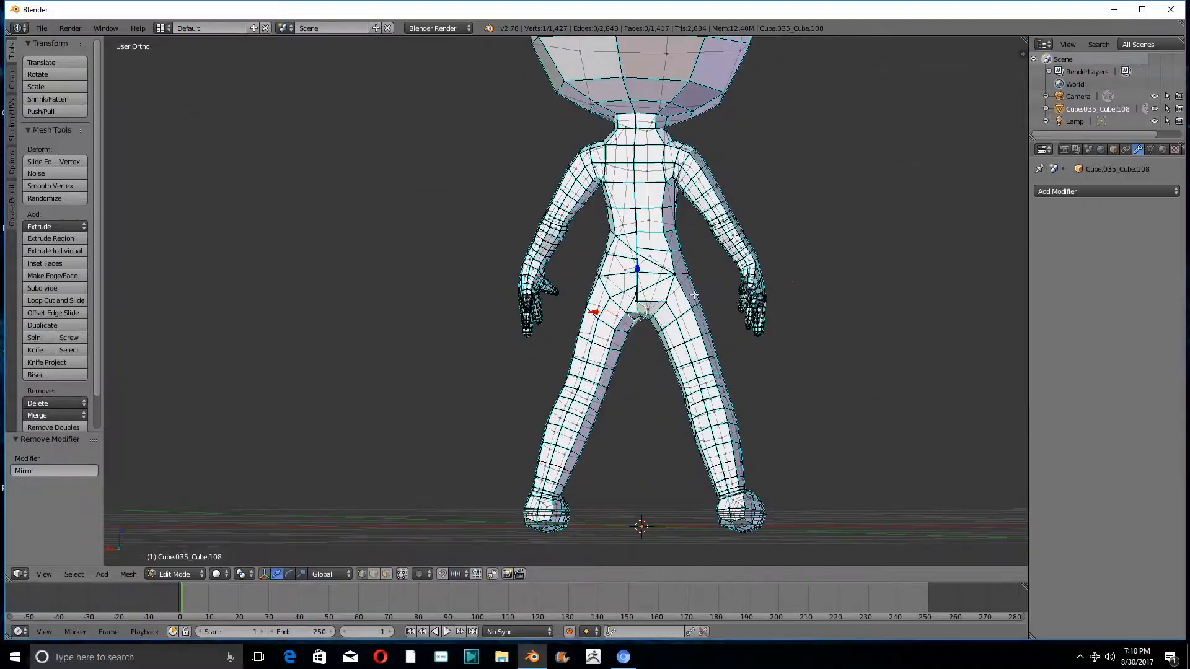
{"action": "scroll", "coordinate": [833, 272], "scroll_direction": "up", "scroll_amount": 6}
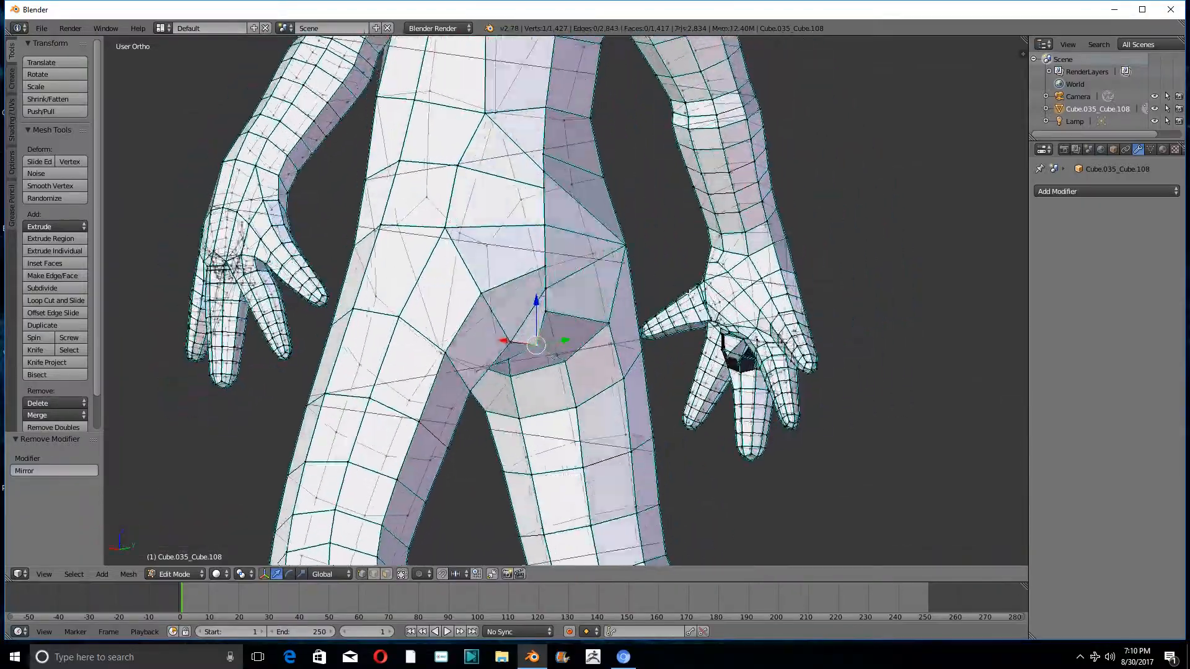
{"action": "middle_click_drag", "start_coordinate": [690, 292], "coordinate": [657, 259]}
{"action": "scroll", "coordinate": [642, 286], "scroll_direction": "down", "scroll_amount": 8}
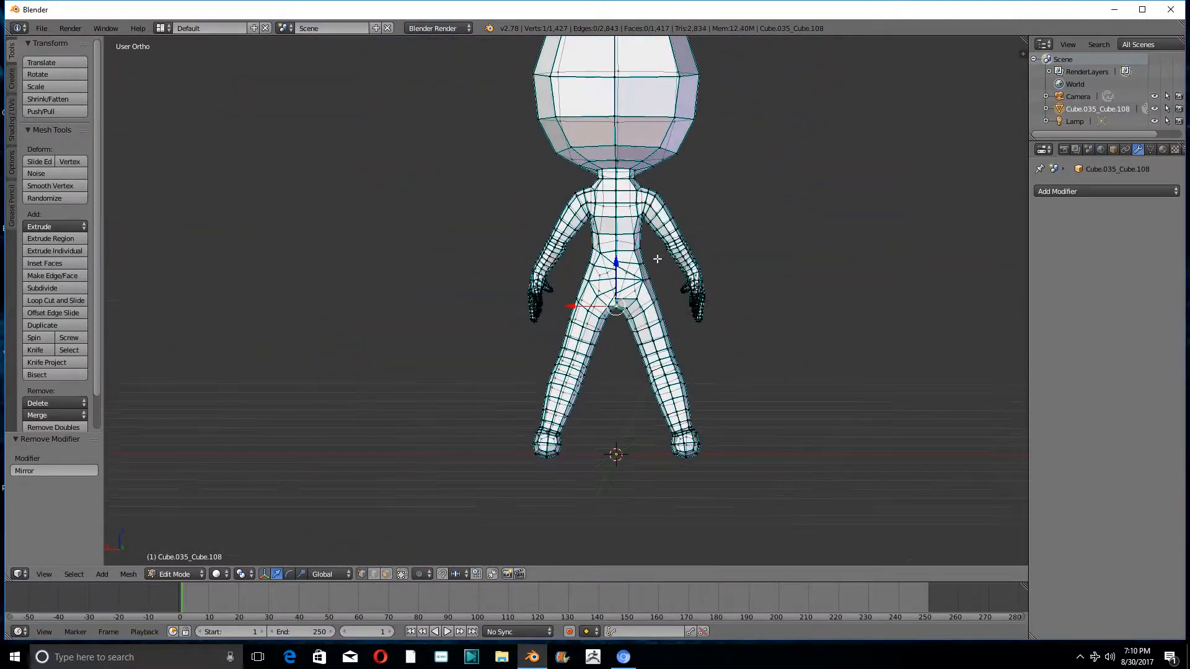
{"action": "key", "text": "KP_1"}
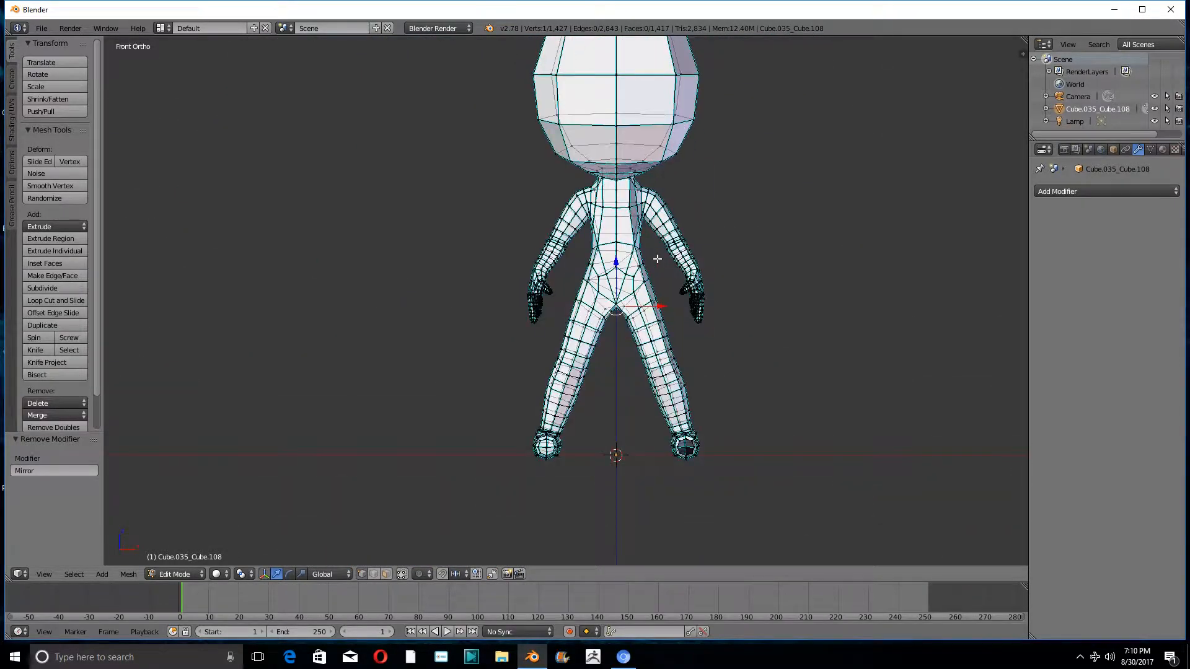
{"action": "scroll", "coordinate": [671, 172], "scroll_direction": "down", "scroll_amount": 4}
{"action": "key", "text": "b"}
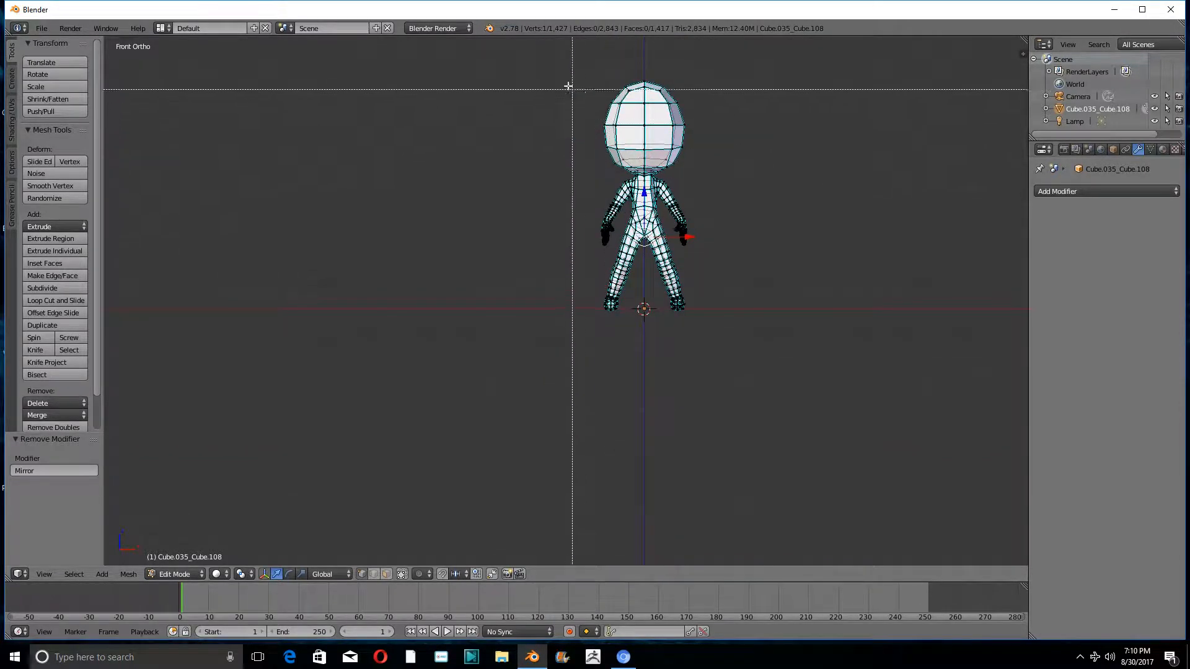
{"action": "left_click_drag", "start_coordinate": [570, 71], "coordinate": [637, 341]}
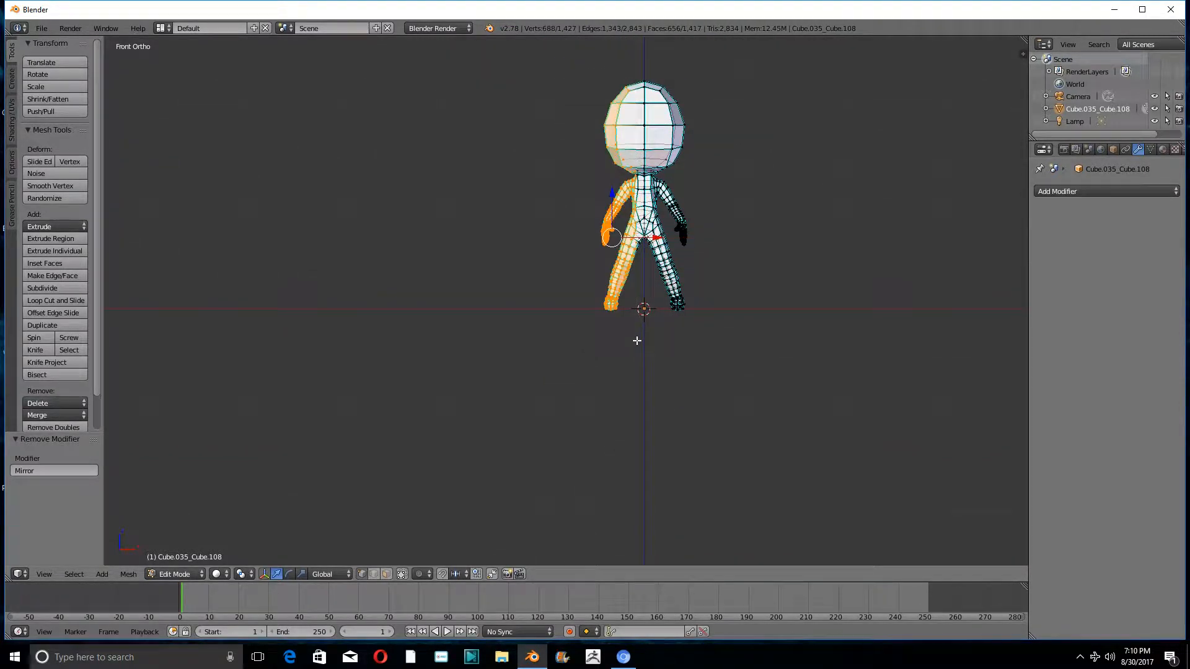
{"action": "scroll", "coordinate": [645, 297], "scroll_direction": "up", "scroll_amount": 10}
{"action": "scroll", "coordinate": [629, 219], "scroll_direction": "down", "scroll_amount": 4}
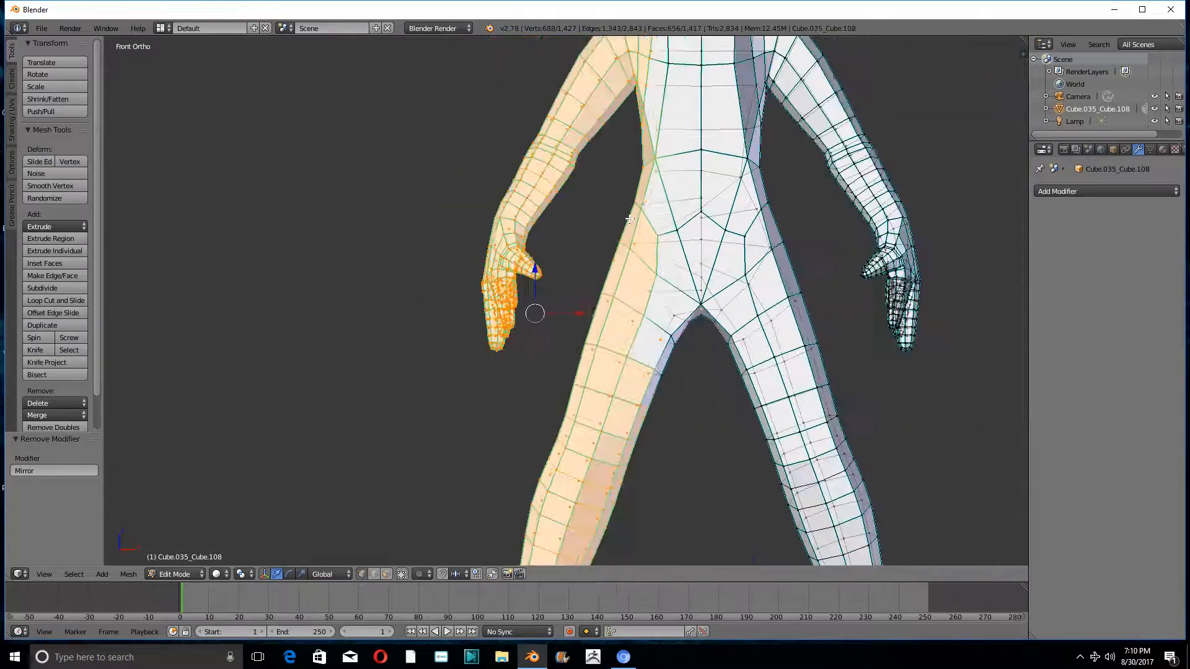
{"action": "key", "text": "a"}
{"action": "key", "text": "a"}
{"action": "key", "text": "a"}
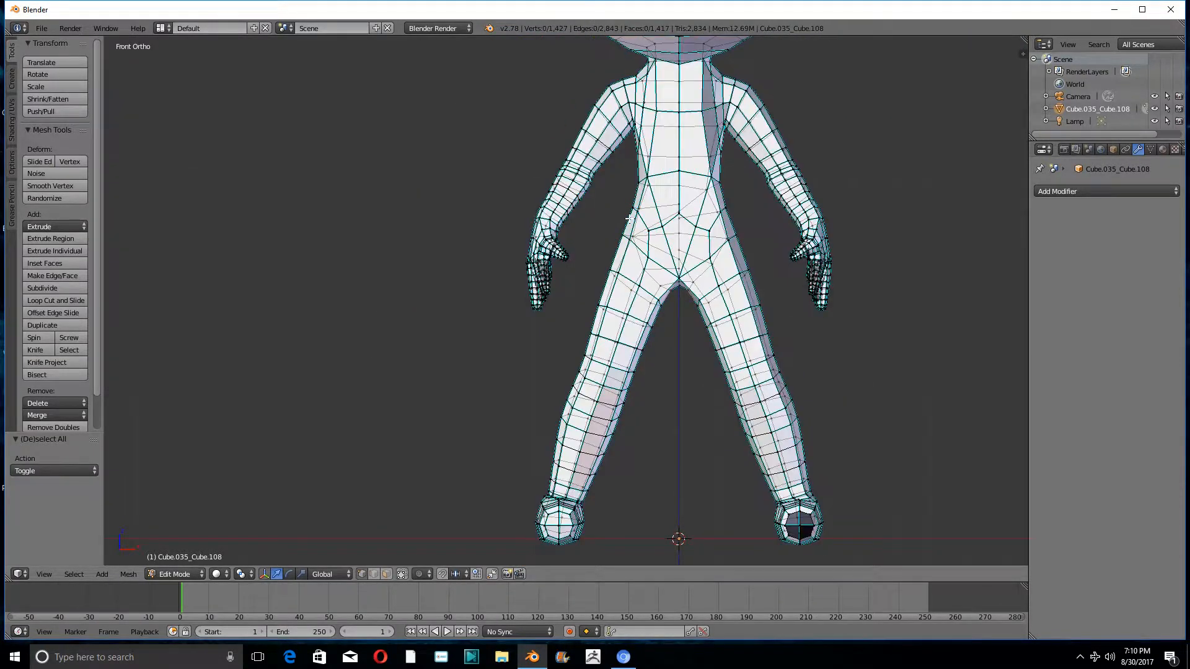
- Delete all vertices of the figure's half on the negative X side, keeping the centre-line vertices
{"action": "scroll", "coordinate": [629, 218], "scroll_direction": "down", "scroll_amount": 5}
{"action": "scroll", "coordinate": [629, 218], "scroll_direction": "down", "scroll_amount": 2}
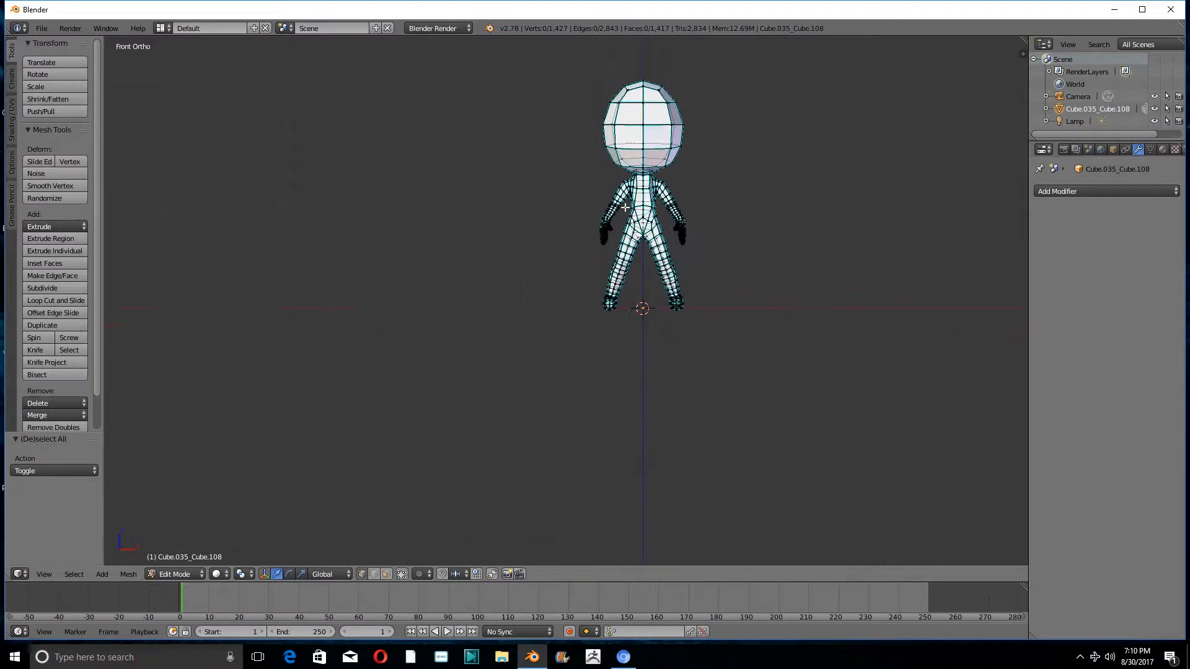
{"action": "key", "text": "b"}
{"action": "left_click_drag", "start_coordinate": [587, 73], "coordinate": [639, 345]}
{"action": "key", "text": "x"}
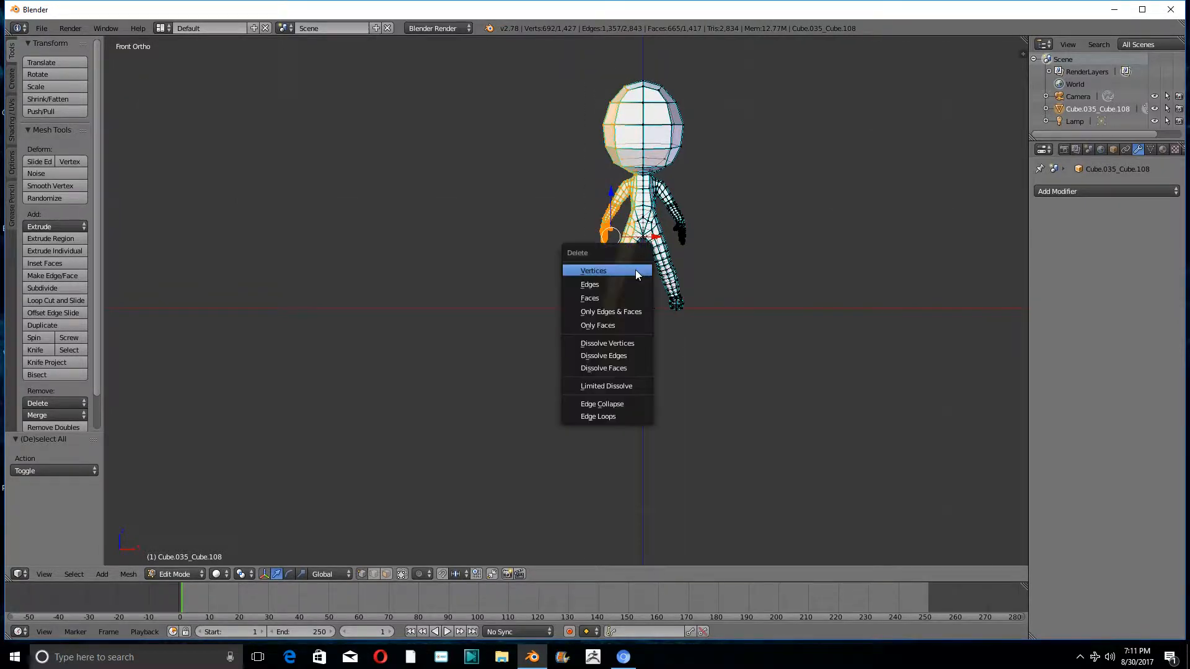
{"action": "left_click", "coordinate": [634, 269]}
- Add a Mirror modifier with Clipping enabled and move the stray front pelvis vertex about 0.102 along X onto the centre line
{"action": "scroll", "coordinate": [700, 253], "scroll_direction": "up", "scroll_amount": 8}
{"action": "scroll", "coordinate": [700, 252], "scroll_direction": "up", "scroll_amount": 1}
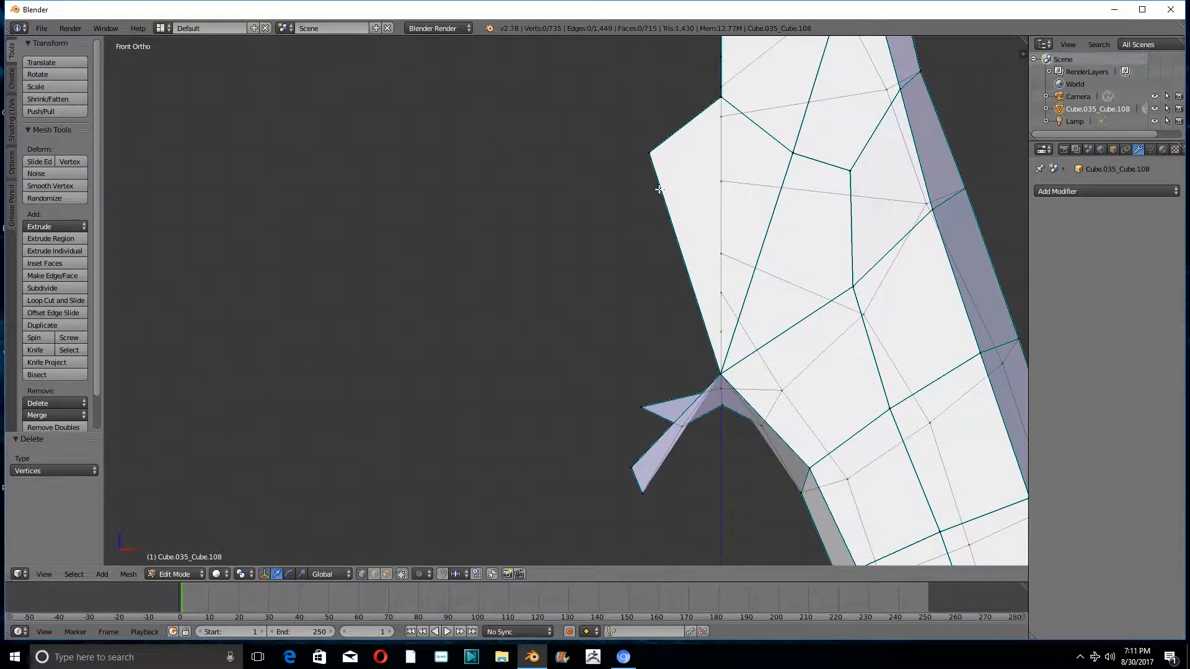
{"action": "right_click", "coordinate": [653, 160]}
{"action": "mouse_move", "coordinate": [648, 199]}
{"action": "middle_mouse_down"}
{"action": "mouse_move", "coordinate": [656, 239]}
{"action": "mouse_move", "coordinate": [665, 222]}
{"action": "mouse_move", "coordinate": [633, 210]}
{"action": "middle_mouse_up"}
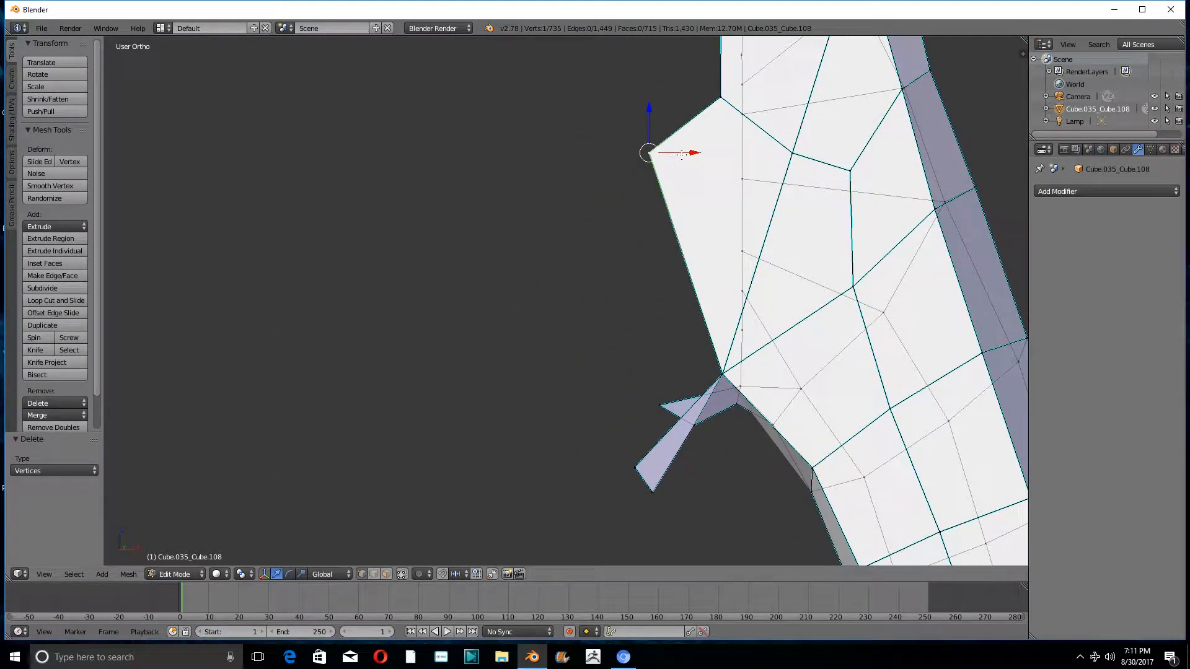
{"action": "left_click", "coordinate": [1071, 192]}
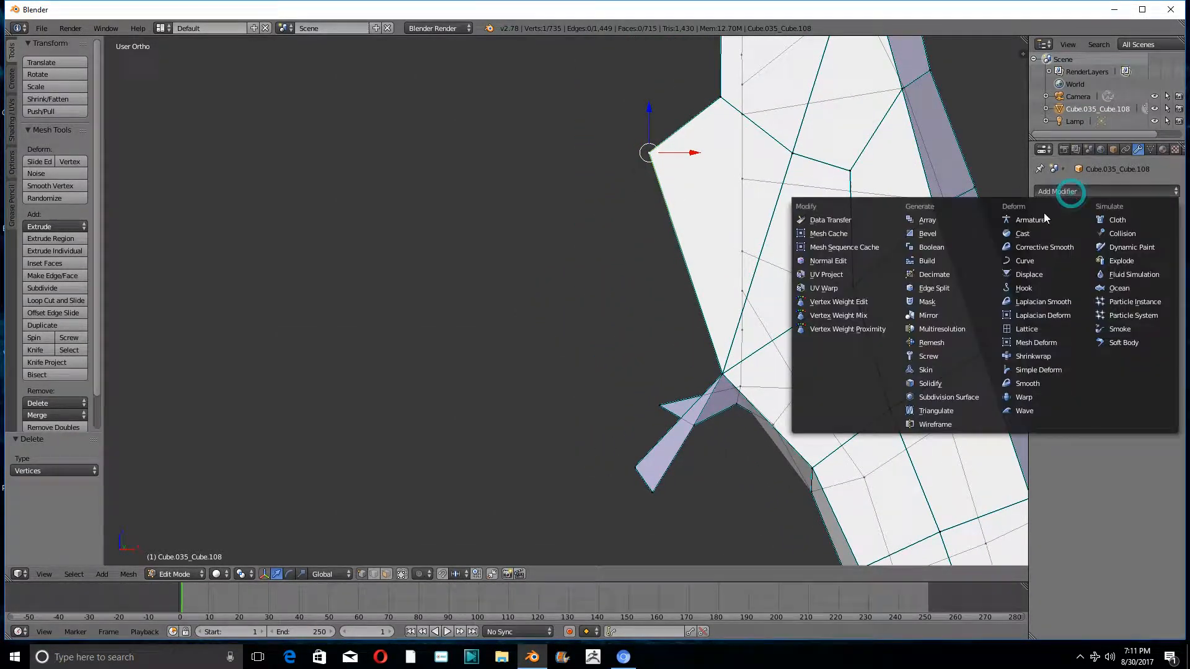
{"action": "left_click", "coordinate": [932, 314]}
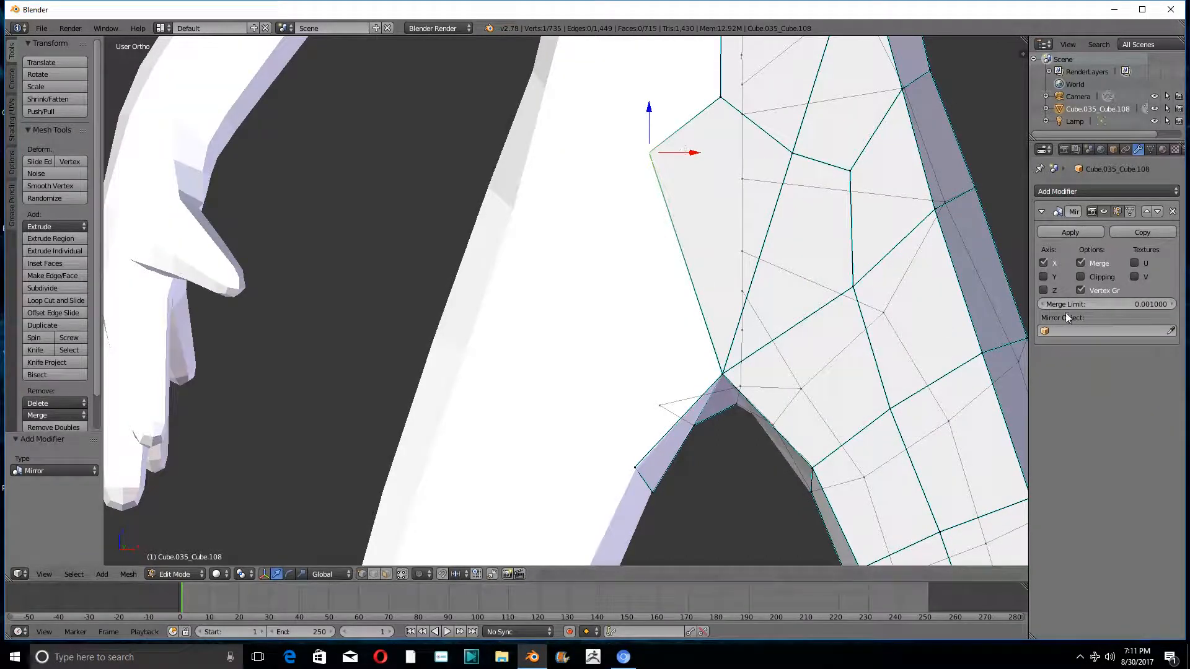
{"action": "left_click", "coordinate": [1080, 279]}
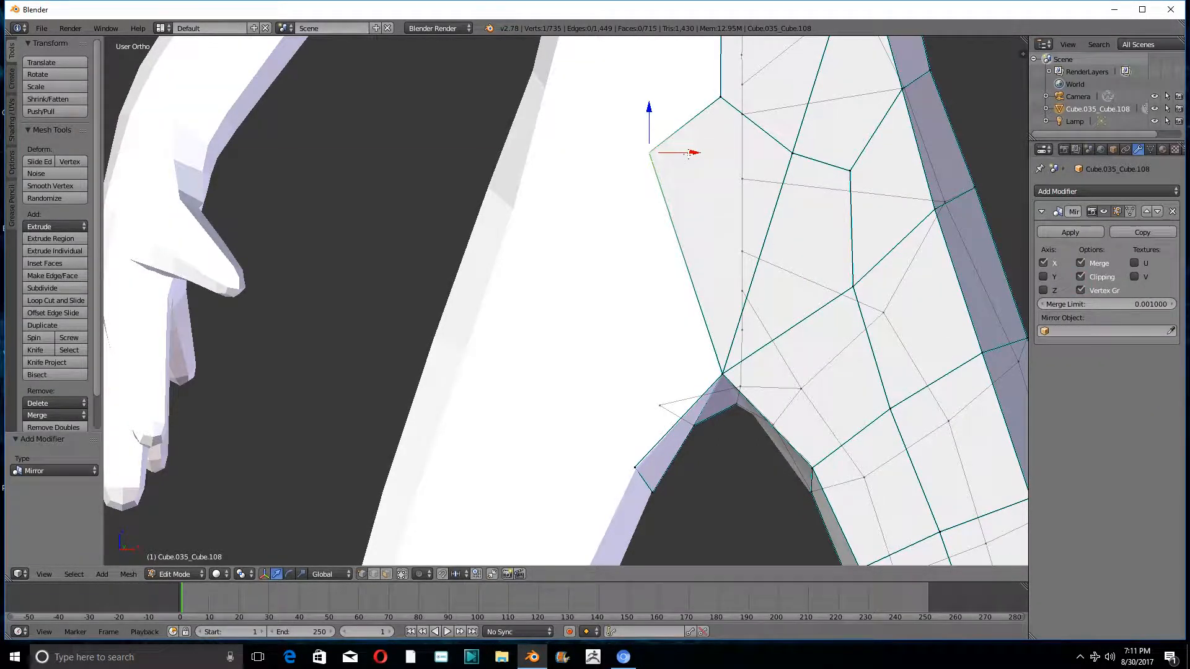
{"action": "left_click_drag", "start_coordinate": [688, 153], "coordinate": [805, 212]}
- Delete the stray vertex that sticks out past the centre line behind the crotch
{"action": "middle_click_drag", "start_coordinate": [750, 280], "coordinate": [125, 288]}
{"action": "scroll", "coordinate": [426, 374], "scroll_direction": "up", "scroll_amount": 4}
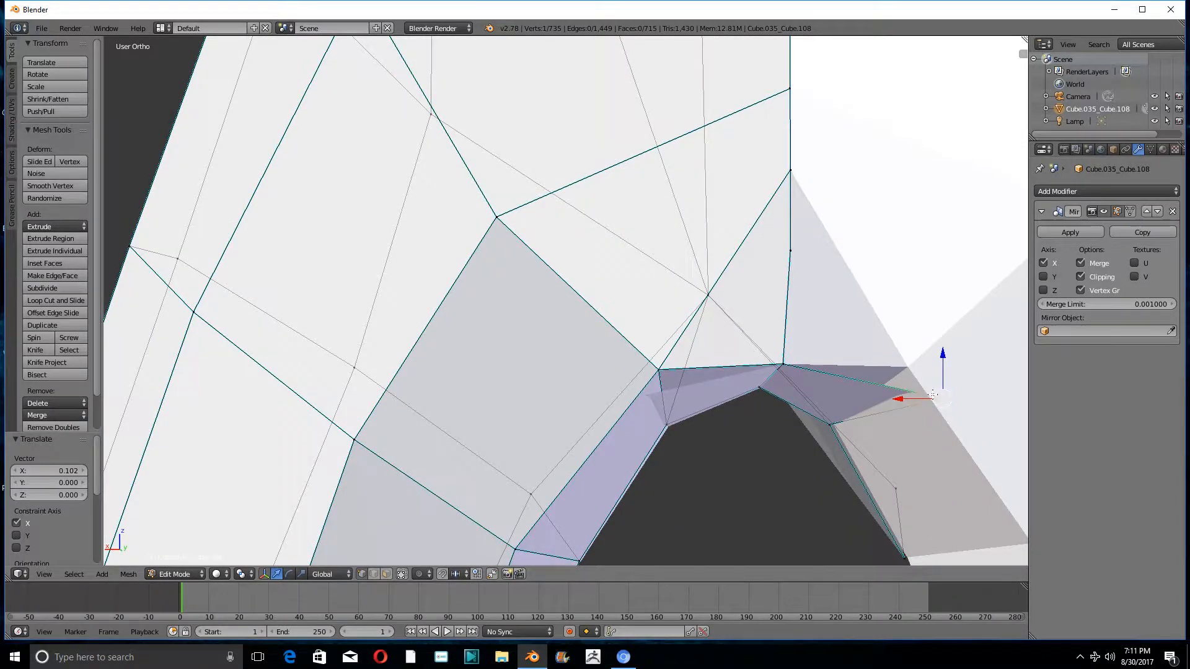
{"action": "middle_click_drag", "start_coordinate": [940, 397], "coordinate": [913, 373]}
{"action": "key", "text": "x"}
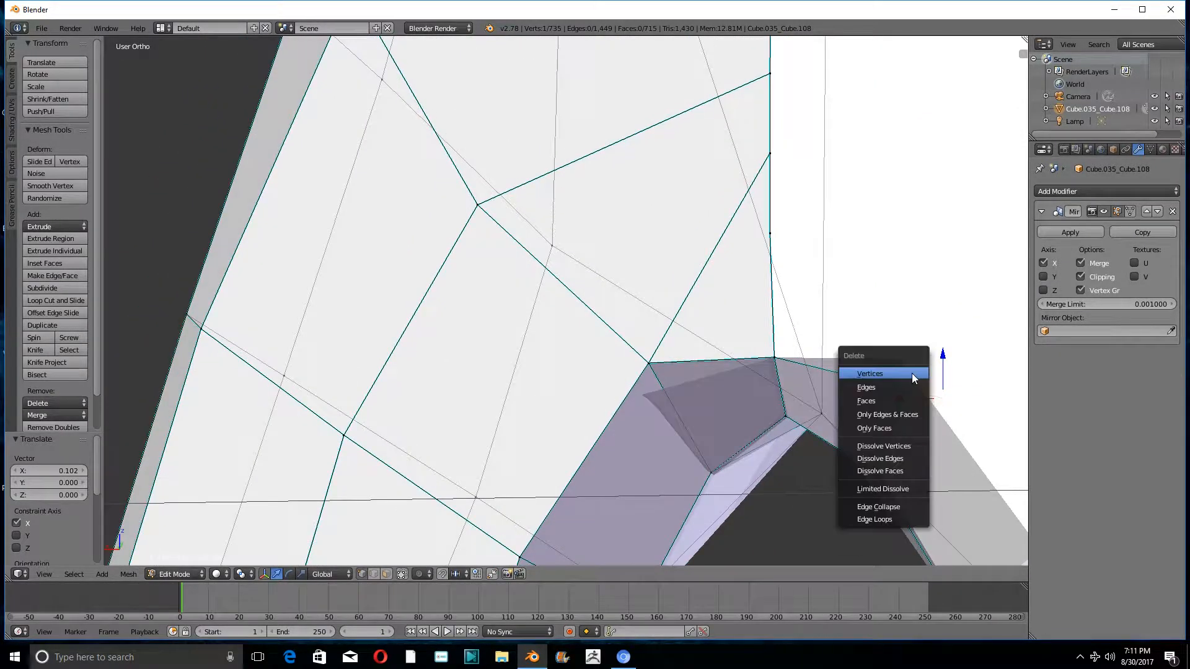
{"action": "left_click", "coordinate": [912, 373]}
- Try deleting the next stray vertex underneath the crotch, and undo the deletion
{"action": "middle_click_drag", "start_coordinate": [864, 377], "coordinate": [866, 285], "text": "shift"}
{"action": "scroll", "coordinate": [866, 286], "scroll_direction": "up", "scroll_amount": 1}
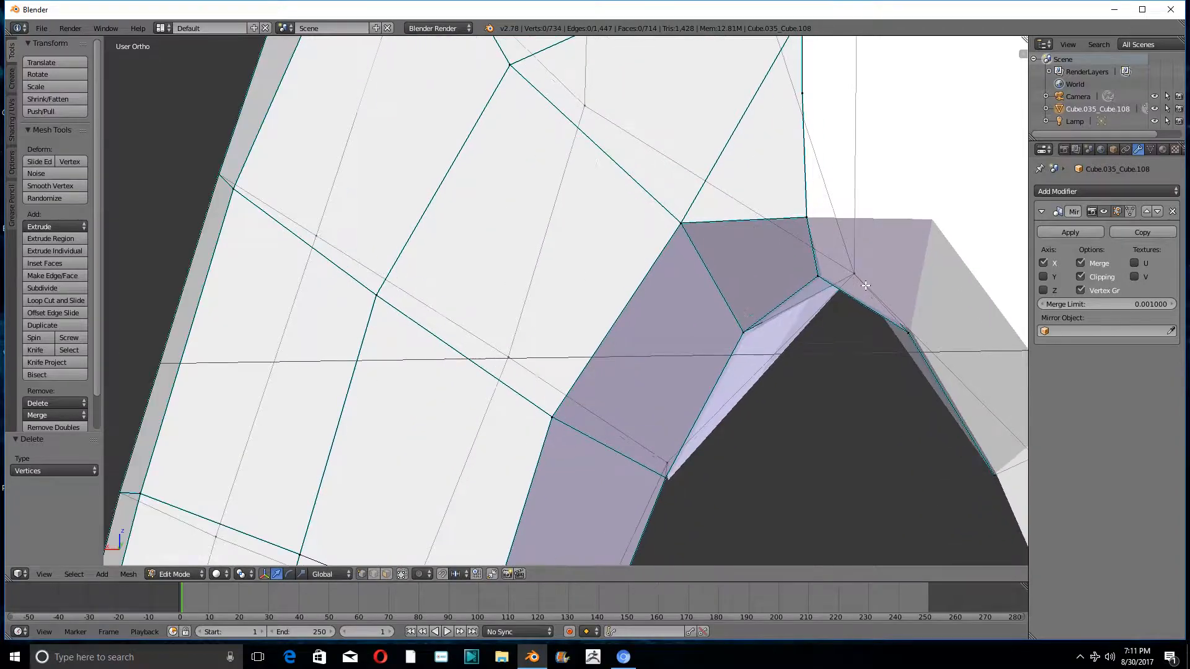
{"action": "right_click", "coordinate": [910, 333]}
{"action": "middle_click_drag", "start_coordinate": [910, 334], "coordinate": [898, 305]}
{"action": "key", "text": "x"}
{"action": "left_click", "coordinate": [948, 323]}
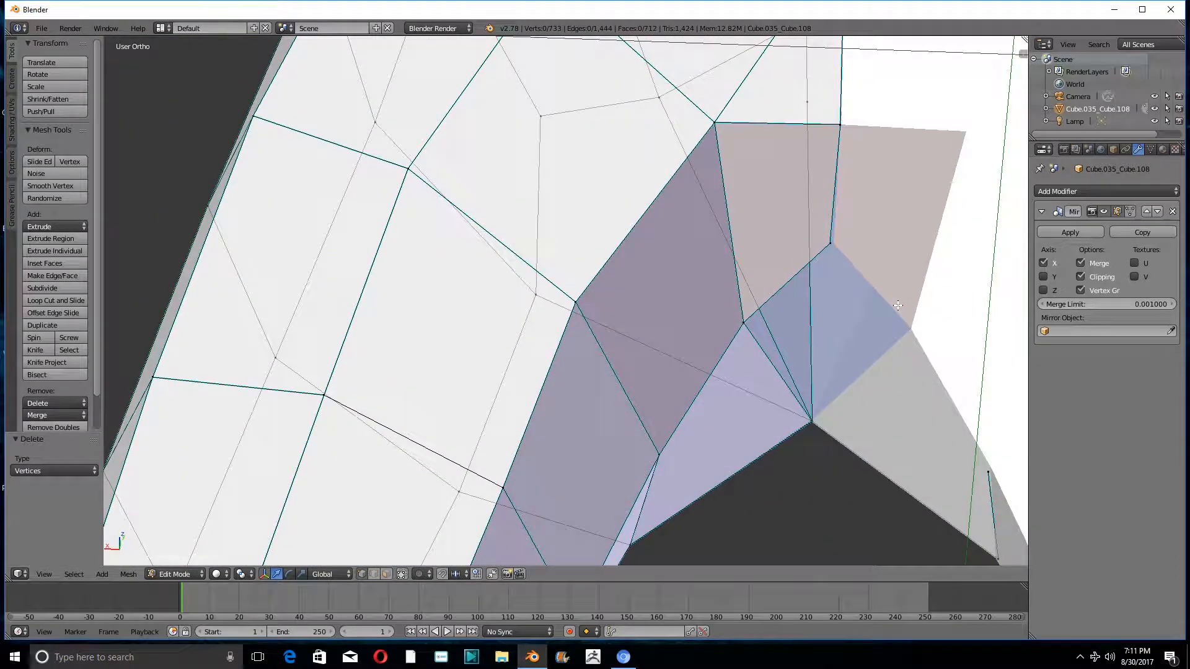
{"action": "key", "text": "ctrl+z"}
- Move the stray vertex underneath the crotch about 0.036 and its neighbour about -0.005 along X onto the centre line
{"action": "scroll", "coordinate": [913, 301], "scroll_direction": "up", "scroll_amount": 4}
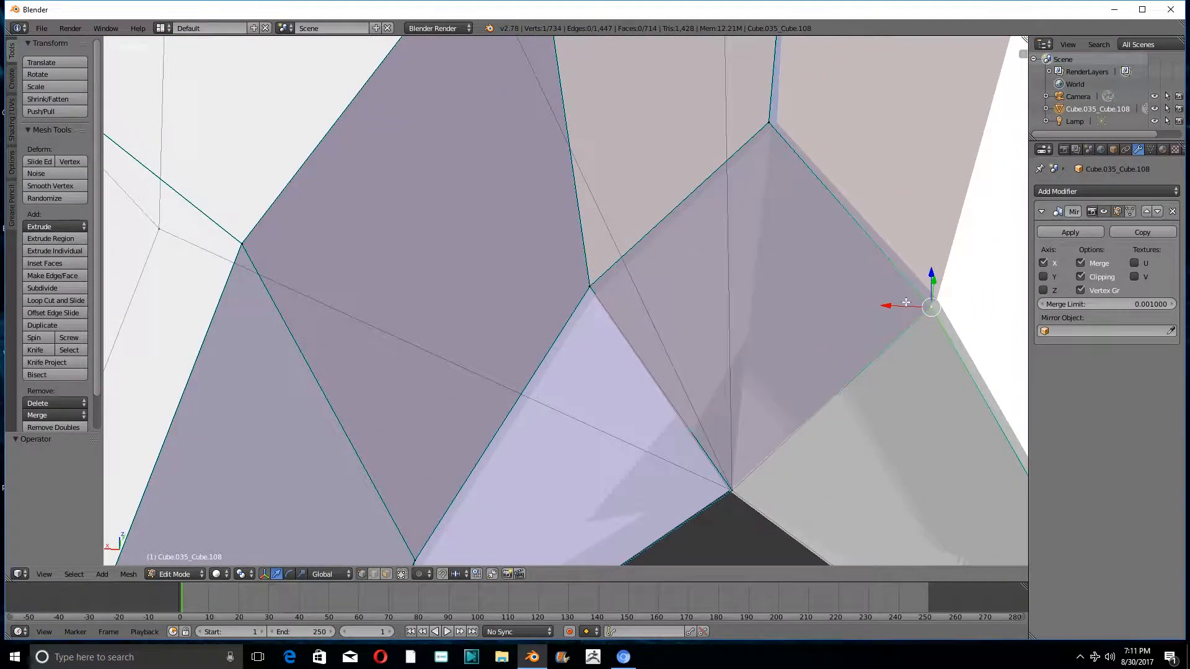
{"action": "left_click_drag", "start_coordinate": [898, 305], "coordinate": [664, 325]}
{"action": "middle_click_drag", "start_coordinate": [663, 324], "coordinate": [626, 311]}
{"action": "right_click", "coordinate": [661, 139]}
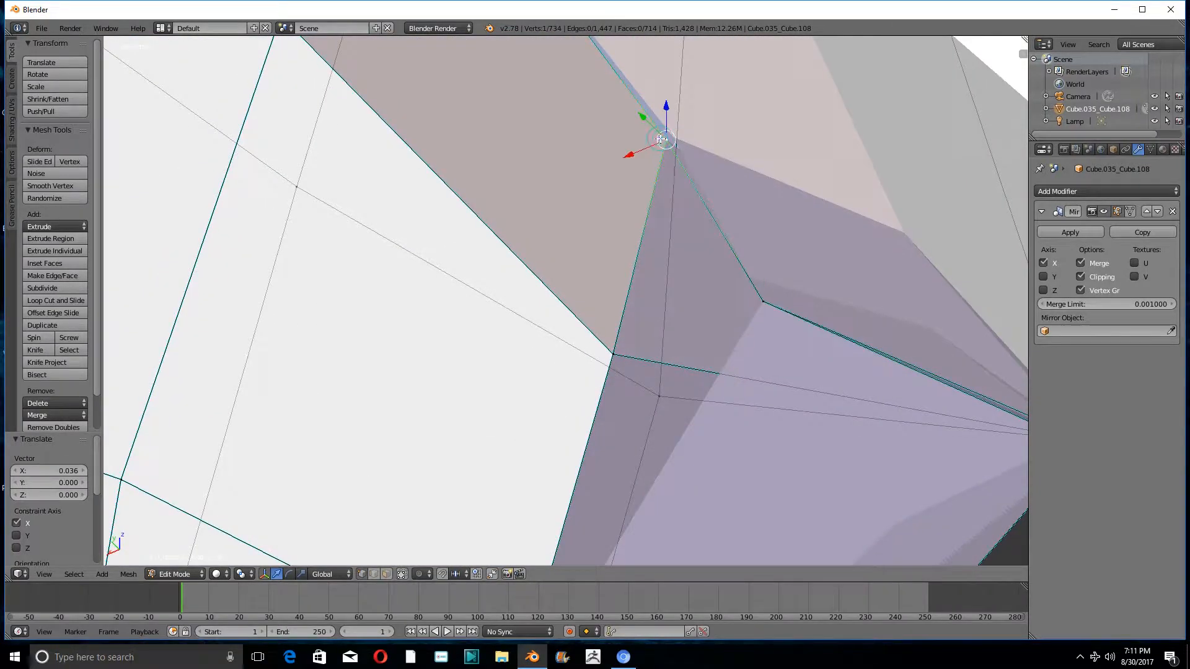
{"action": "middle_click_drag", "start_coordinate": [661, 140], "coordinate": [666, 175]}
{"action": "left_click_drag", "start_coordinate": [627, 147], "coordinate": [635, 146]}
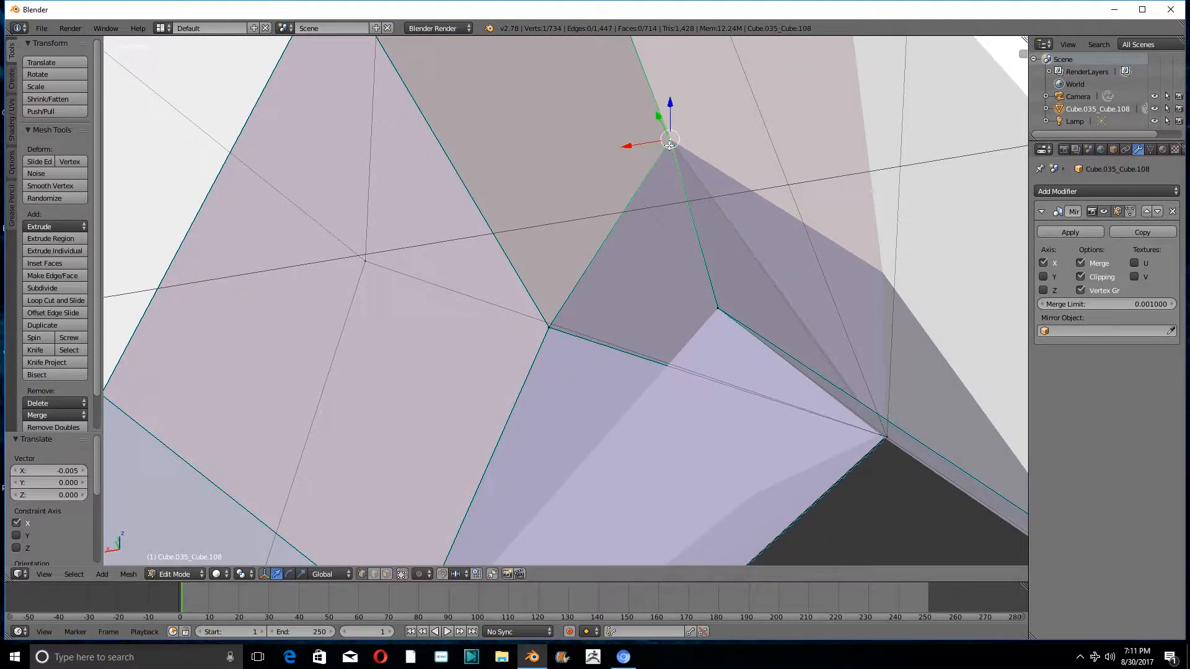
- Merge the two adjacent centre-line vertices above the back of the crotch at the last selected, upper one
{"action": "scroll", "coordinate": [669, 144], "scroll_direction": "down", "scroll_amount": 5}
{"action": "middle_click_drag", "start_coordinate": [670, 143], "coordinate": [675, 325]}
{"action": "middle_click_drag", "start_coordinate": [691, 163], "coordinate": [670, 371], "text": "shift"}
{"action": "scroll", "coordinate": [653, 298], "scroll_direction": "up", "scroll_amount": 6}
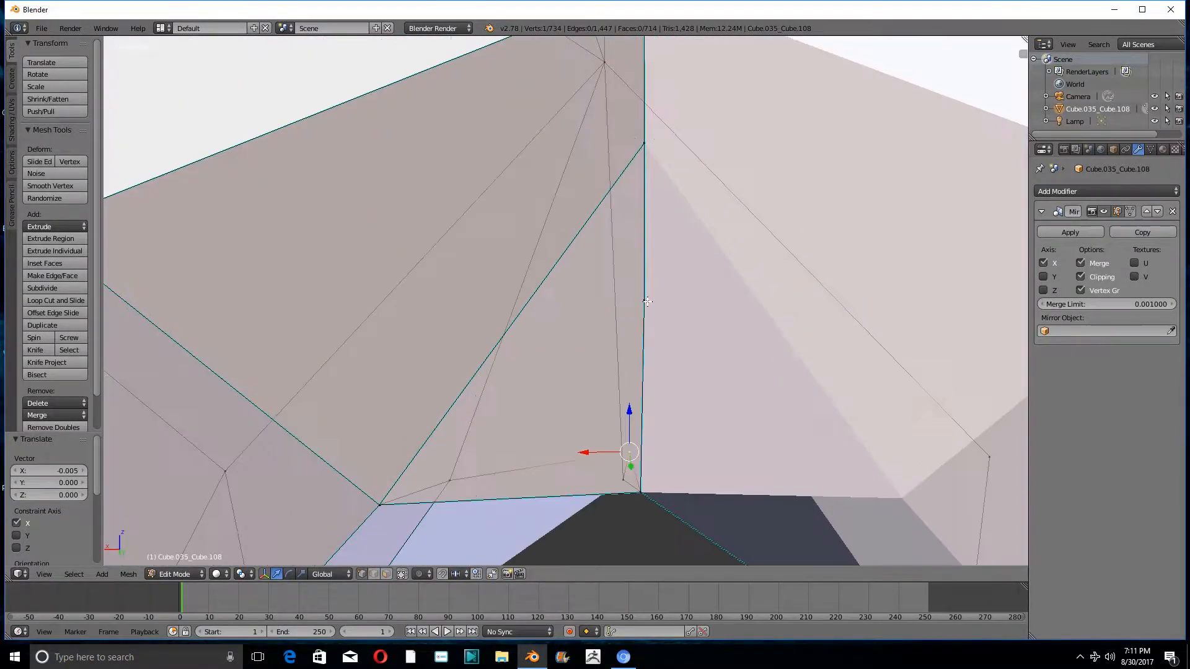
{"action": "right_click", "coordinate": [646, 302]}
{"action": "middle_click_drag", "start_coordinate": [648, 302], "coordinate": [696, 314]}
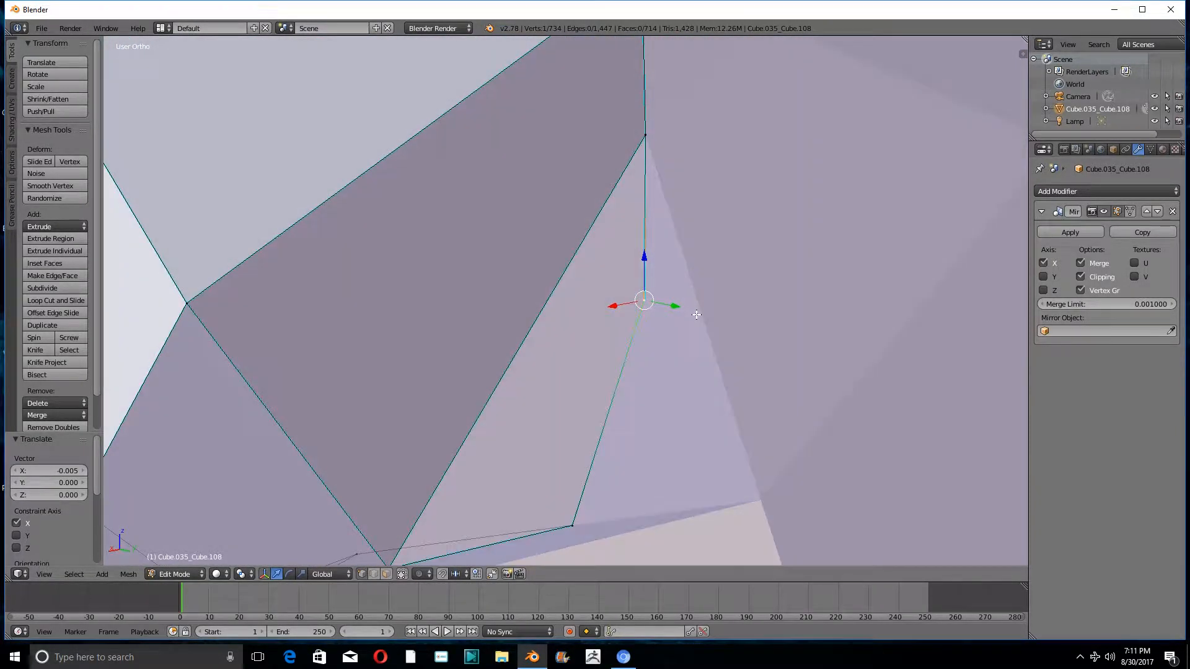
{"action": "right_click", "coordinate": [642, 139], "text": "shift"}
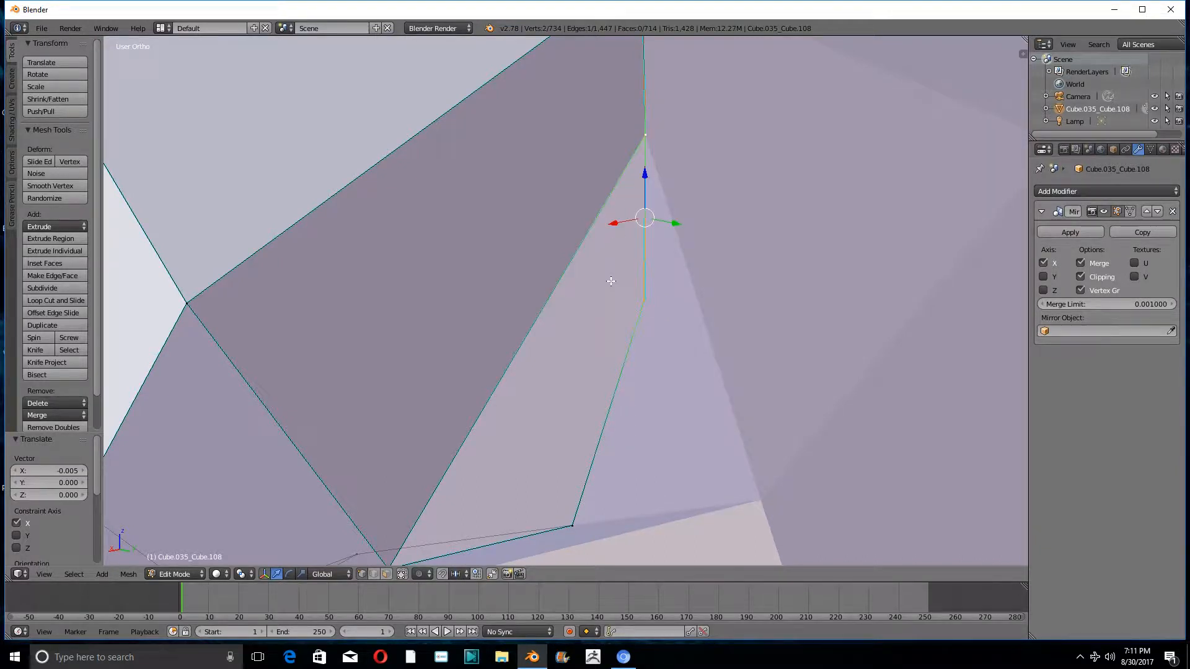
{"action": "key", "text": "alt+m"}
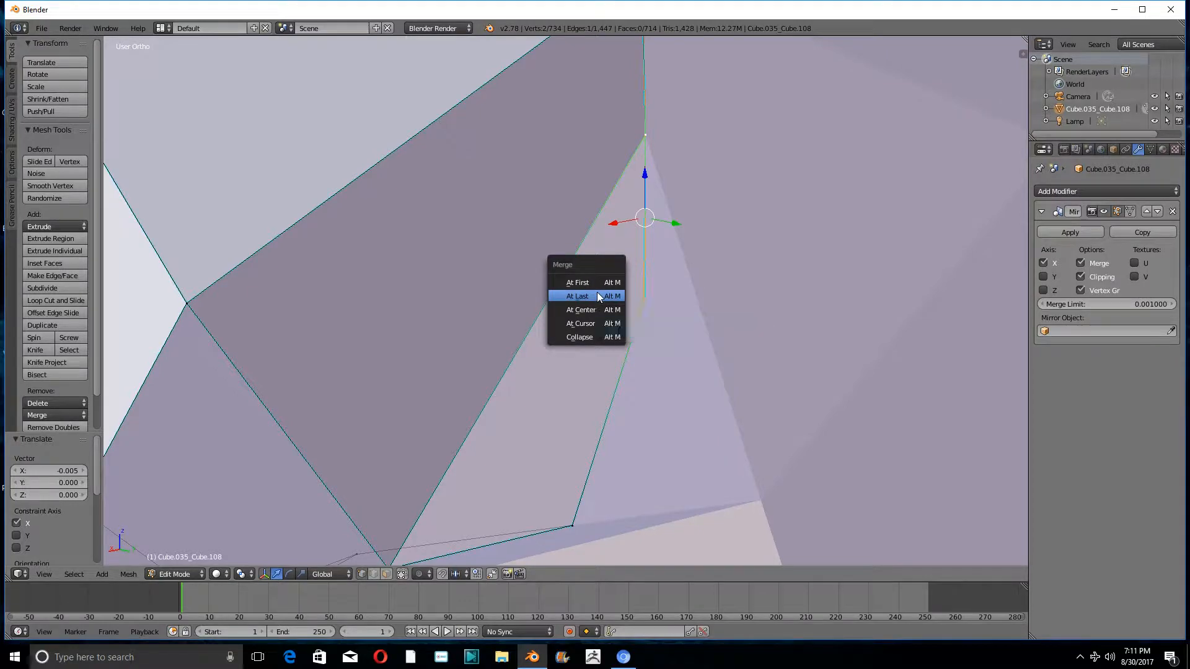
{"action": "left_click", "coordinate": [598, 297]}
- Delete the two leftover vertices of the stray face on the mirrored inner thigh
{"action": "middle_click_drag", "start_coordinate": [598, 292], "coordinate": [549, 329]}
{"action": "scroll", "coordinate": [576, 376], "scroll_direction": "down", "scroll_amount": 3}
{"action": "middle_click_drag", "start_coordinate": [589, 406], "coordinate": [628, 278], "text": "shift"}
{"action": "scroll", "coordinate": [657, 317], "scroll_direction": "up", "scroll_amount": 6}
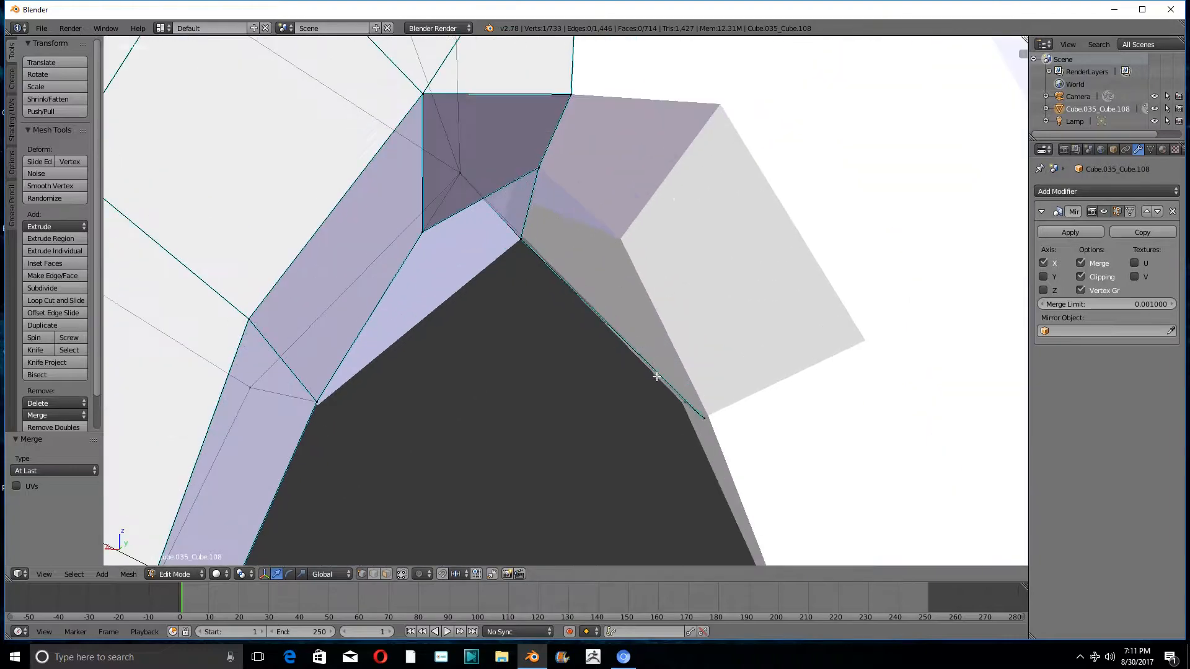
{"action": "right_click", "coordinate": [686, 401]}
{"action": "middle_click_drag", "start_coordinate": [686, 402], "coordinate": [740, 339]}
{"action": "key", "text": "x"}
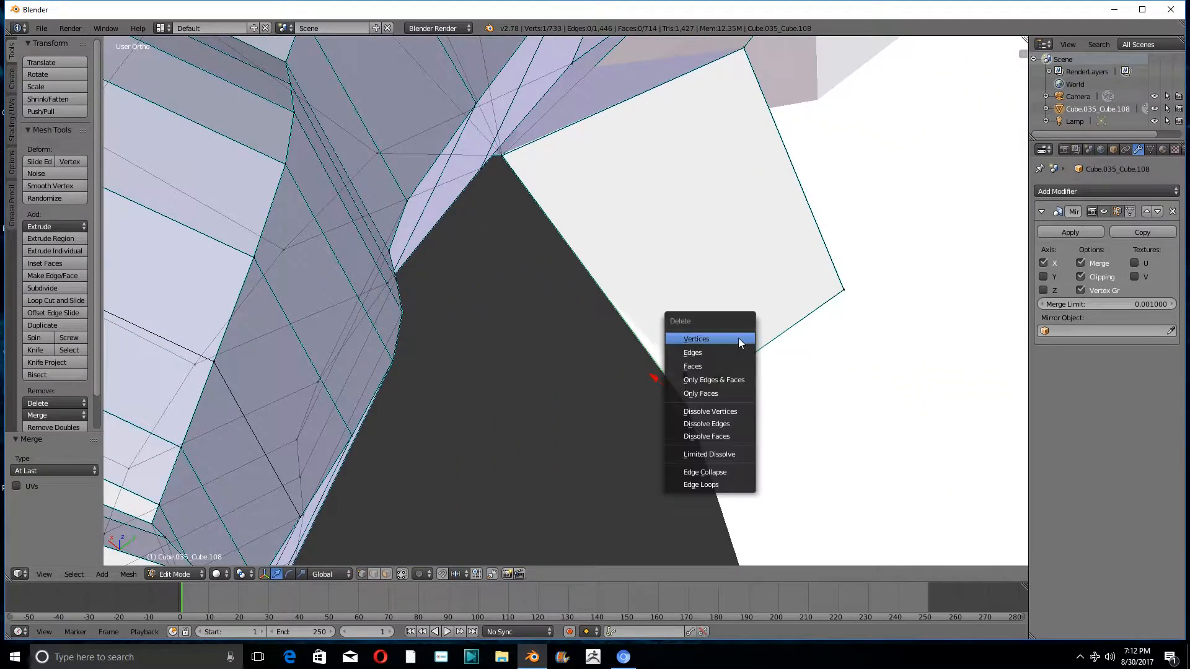
{"action": "left_click", "coordinate": [739, 338]}
{"action": "right_click", "coordinate": [837, 280]}
{"action": "key", "text": "x"}
{"action": "left_click", "coordinate": [837, 282]}
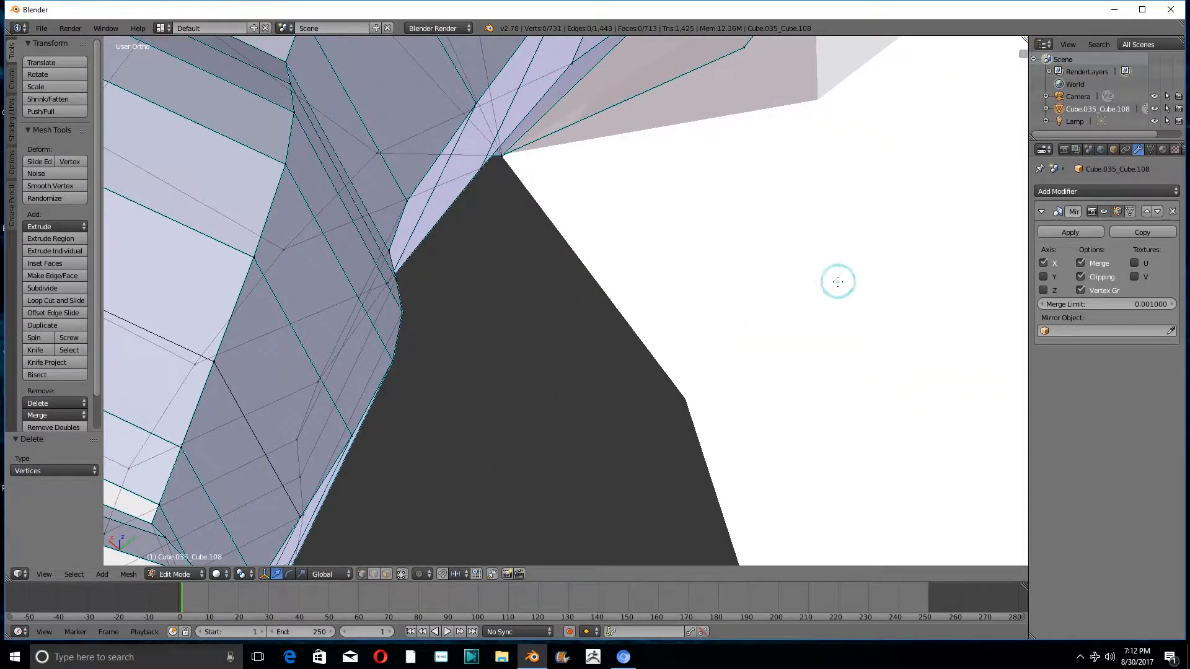
- Move the remaining off-centre vertex at the crotch about -0.014 along X onto the centre line
{"action": "middle_click_drag", "start_coordinate": [837, 281], "coordinate": [763, 290]}
{"action": "middle_click_drag", "start_coordinate": [499, 95], "coordinate": [539, 314], "text": "shift"}
{"action": "right_click", "coordinate": [573, 319]}
{"action": "left_click_drag", "start_coordinate": [531, 327], "coordinate": [582, 326]}
- Examine the mirrored figure's crotch and legs from several sides for remaining flaws
{"action": "scroll", "coordinate": [586, 327], "scroll_direction": "down", "scroll_amount": 5}
{"action": "middle_click_drag", "start_coordinate": [586, 327], "coordinate": [550, 398]}
{"action": "scroll", "coordinate": [546, 263], "scroll_direction": "down", "scroll_amount": 7}
{"action": "scroll", "coordinate": [549, 256], "scroll_direction": "down", "scroll_amount": 5}
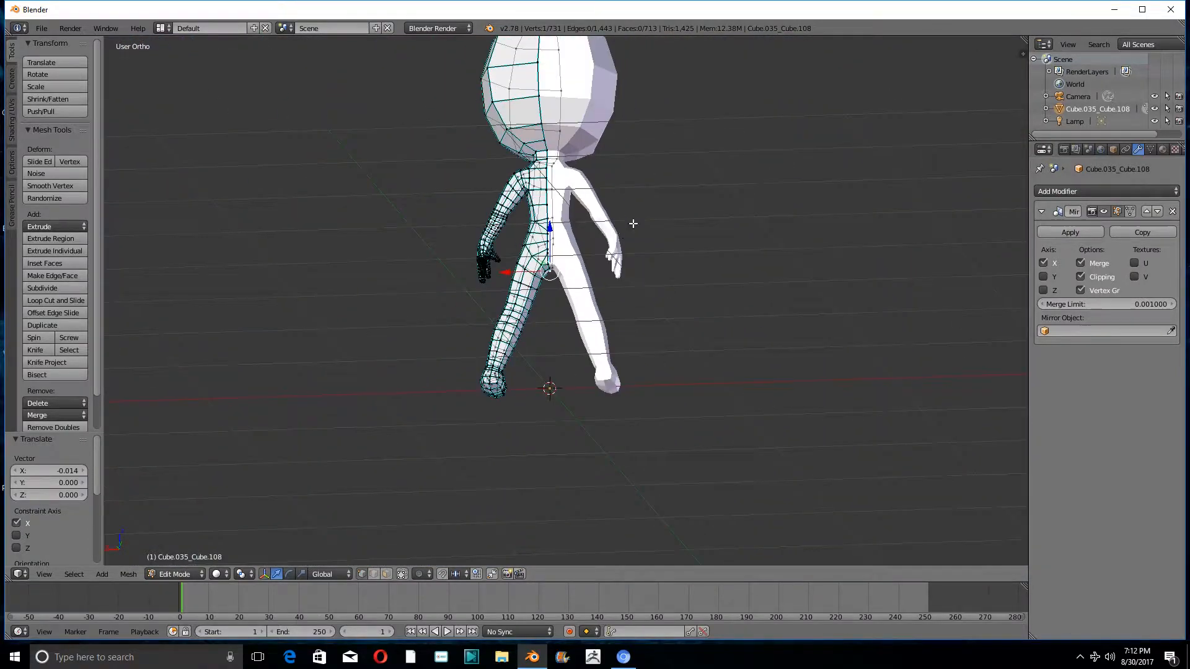
{"action": "middle_click_drag", "start_coordinate": [633, 224], "coordinate": [365, 268]}
{"action": "scroll", "coordinate": [547, 300], "scroll_direction": "up", "scroll_amount": 5}
{"action": "scroll", "coordinate": [621, 333], "scroll_direction": "down", "scroll_amount": 4}
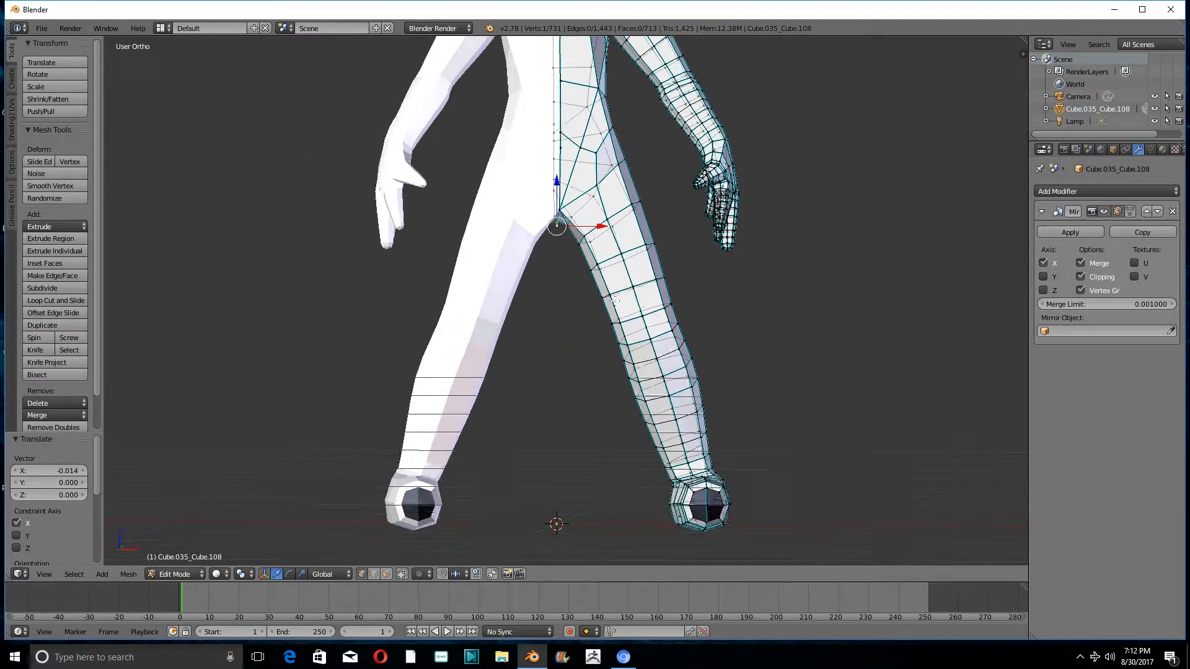
{"action": "middle_click_drag", "start_coordinate": [587, 310], "coordinate": [540, 191]}
- Select the four dark faces at the tip of the foot and flip the direction of their normals
{"action": "scroll", "coordinate": [586, 329], "scroll_direction": "up", "scroll_amount": 4}
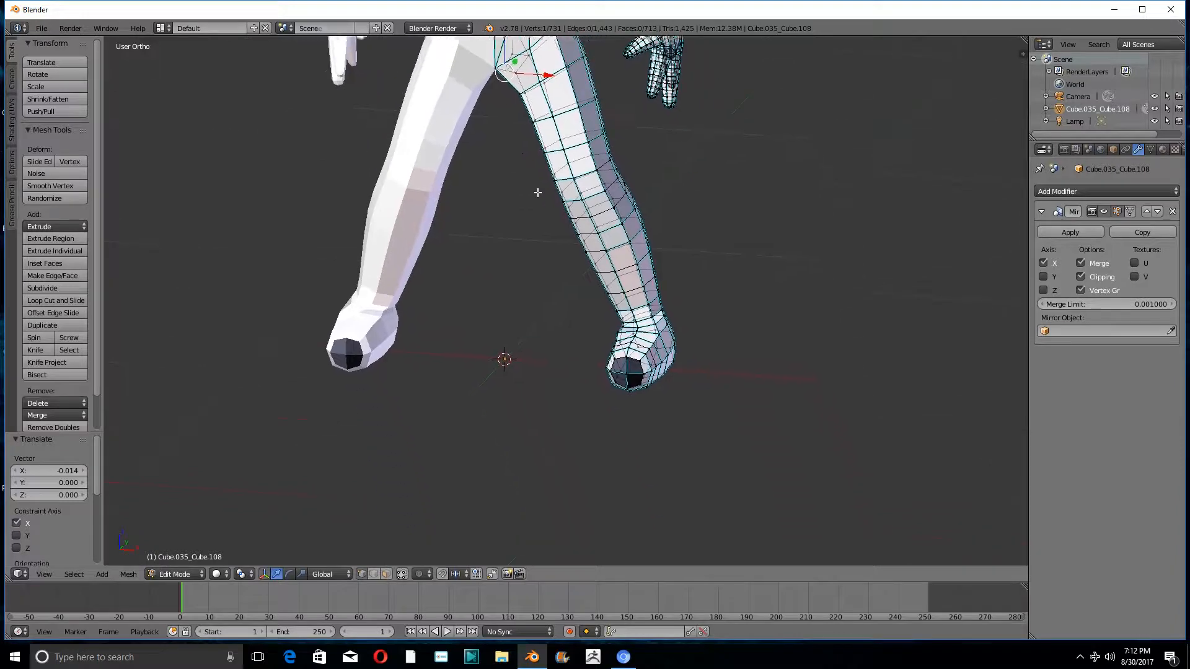
{"action": "scroll", "coordinate": [326, 362], "scroll_direction": "up", "scroll_amount": 3}
{"action": "scroll", "coordinate": [691, 399], "scroll_direction": "up", "scroll_amount": 4}
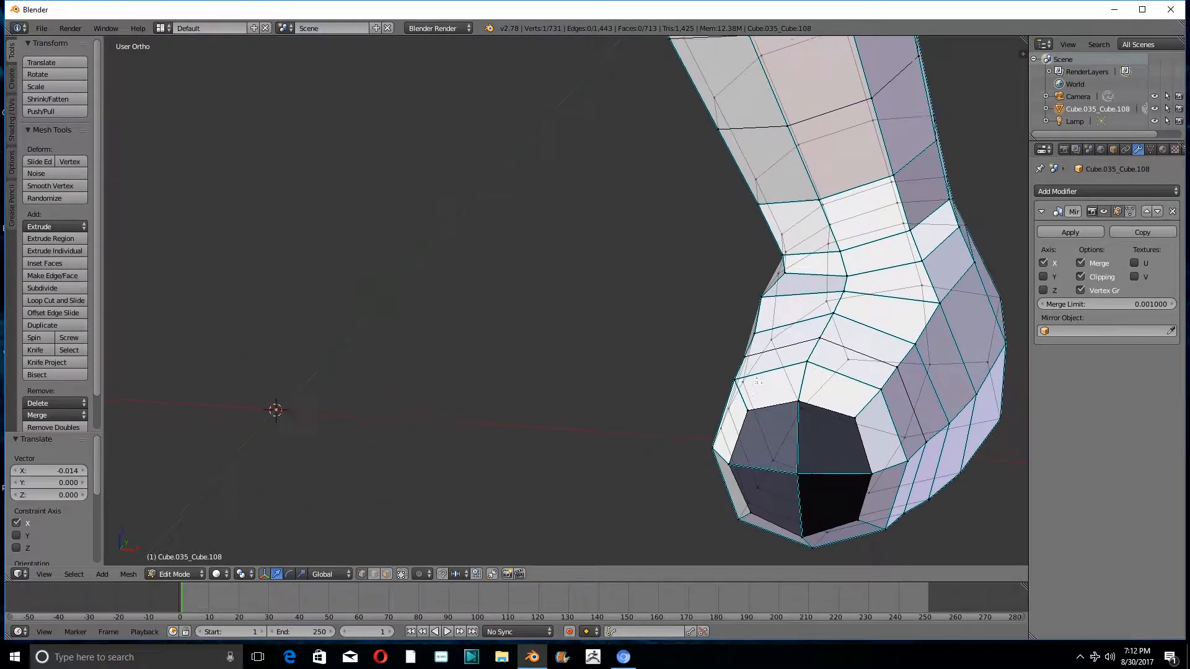
{"action": "middle_click_drag", "start_coordinate": [692, 399], "coordinate": [609, 342], "text": "shift"}
{"action": "left_click", "coordinate": [385, 574]}
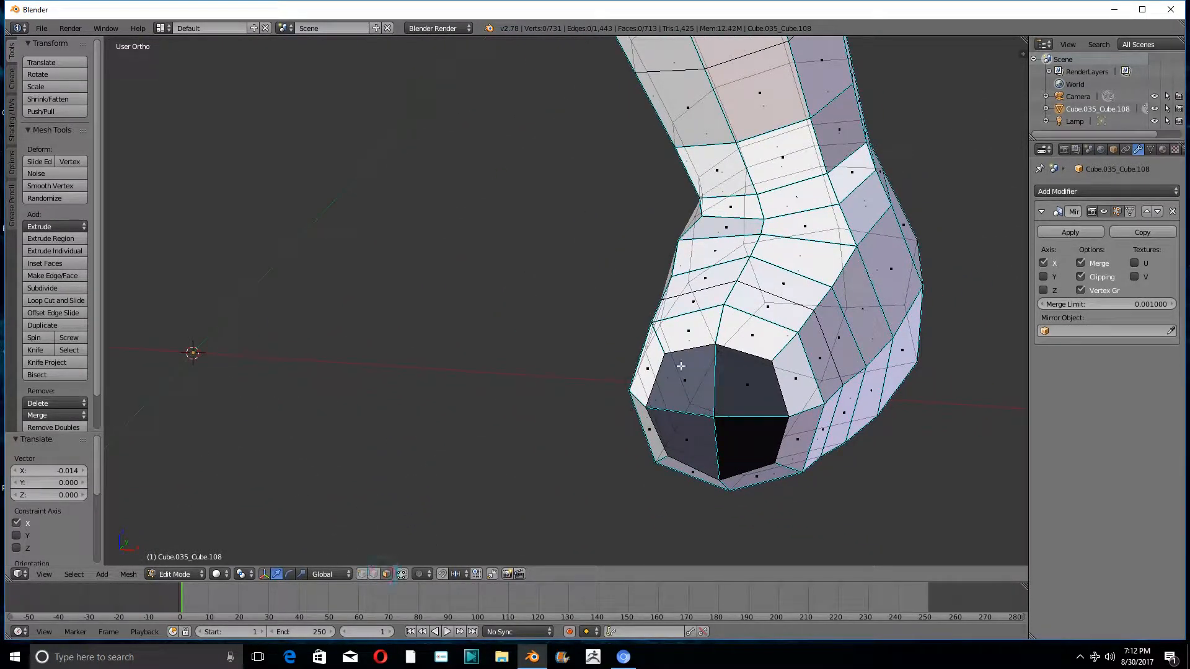
{"action": "right_click", "coordinate": [681, 366]}
{"action": "right_click", "coordinate": [746, 390], "text": "shift"}
{"action": "right_click", "coordinate": [747, 441], "text": "shift"}
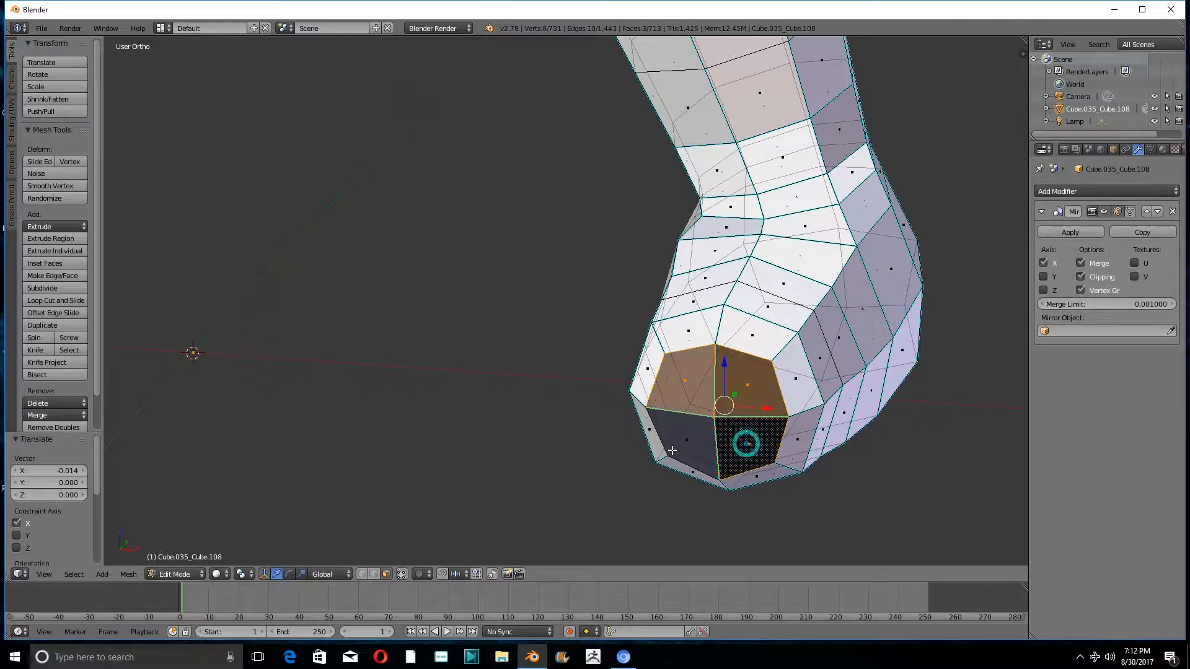
{"action": "right_click", "coordinate": [685, 431], "text": "shift"}
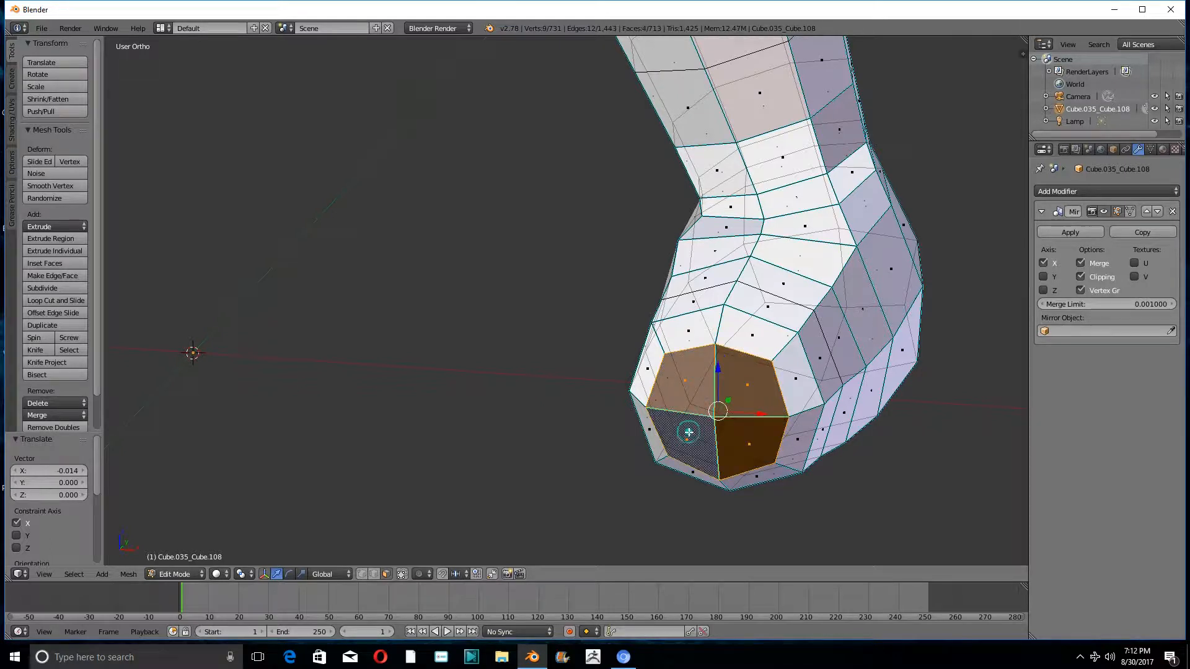
{"action": "left_click", "coordinate": [10, 130]}
{"action": "left_click", "coordinate": [41, 165]}
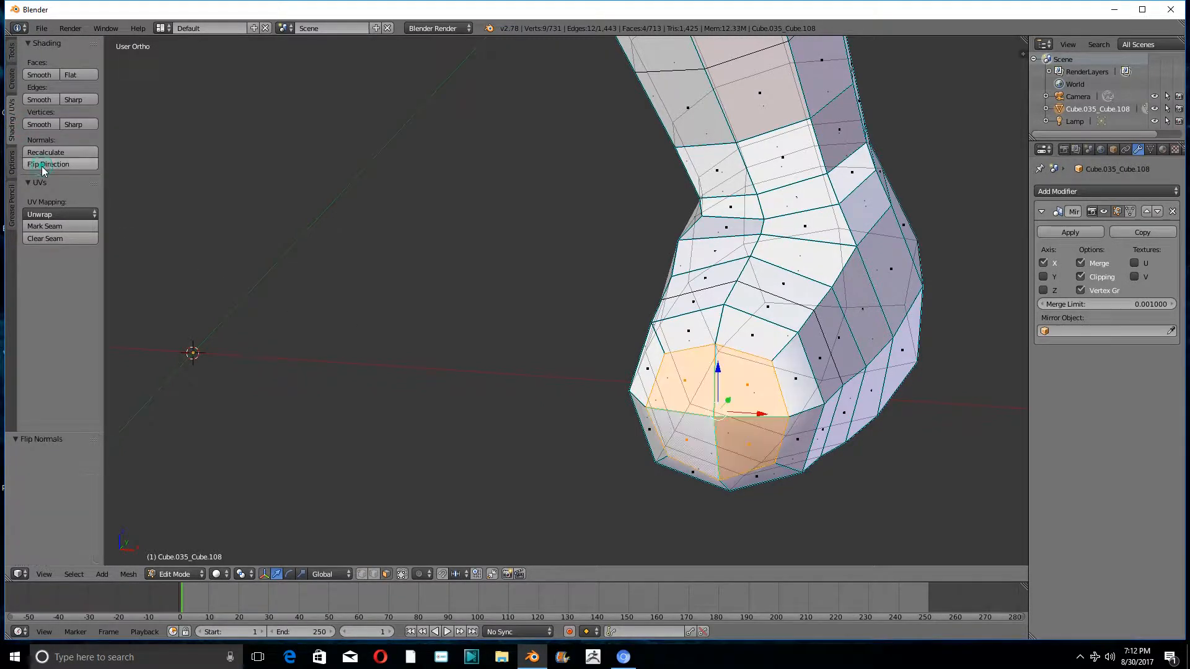
- Replace the selection with all faces along the underside of the foot and switch to vertex selection mode
{"action": "mouse_move", "coordinate": [603, 411]}
{"action": "middle_mouse_down"}
{"action": "mouse_move", "coordinate": [657, 397]}
{"action": "mouse_move", "coordinate": [612, 399]}
{"action": "middle_mouse_up"}
{"action": "key", "text": "KP_1"}
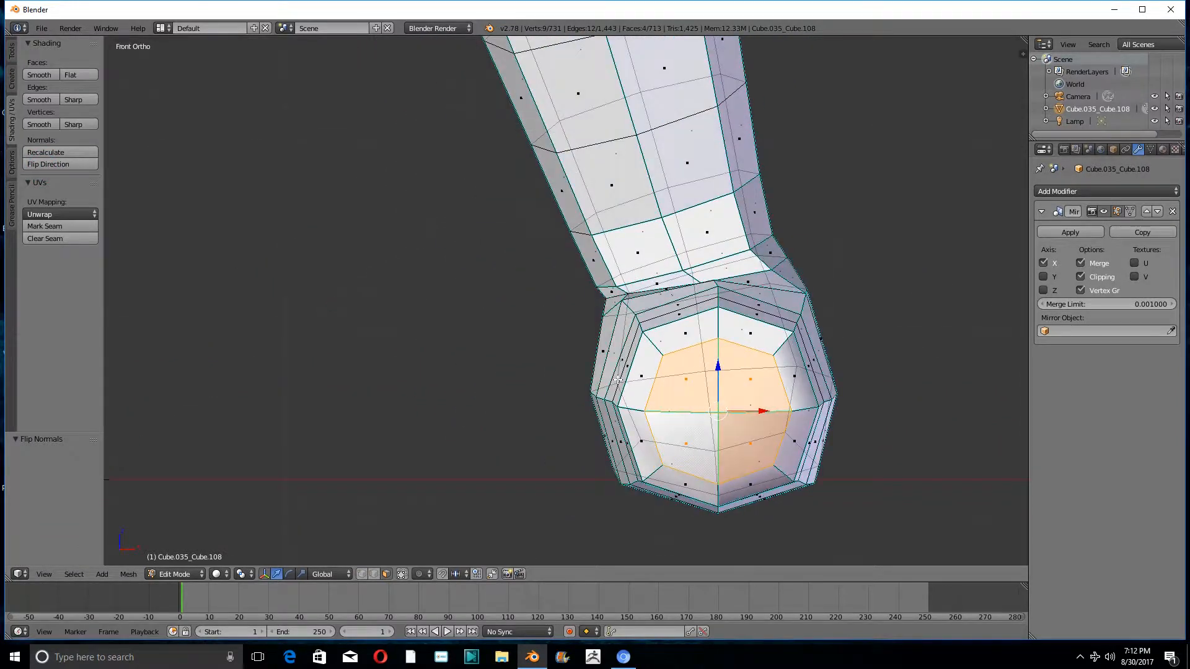
{"action": "scroll", "coordinate": [612, 400], "scroll_direction": "down", "scroll_amount": 6}
{"action": "scroll", "coordinate": [627, 410], "scroll_direction": "up", "scroll_amount": 3}
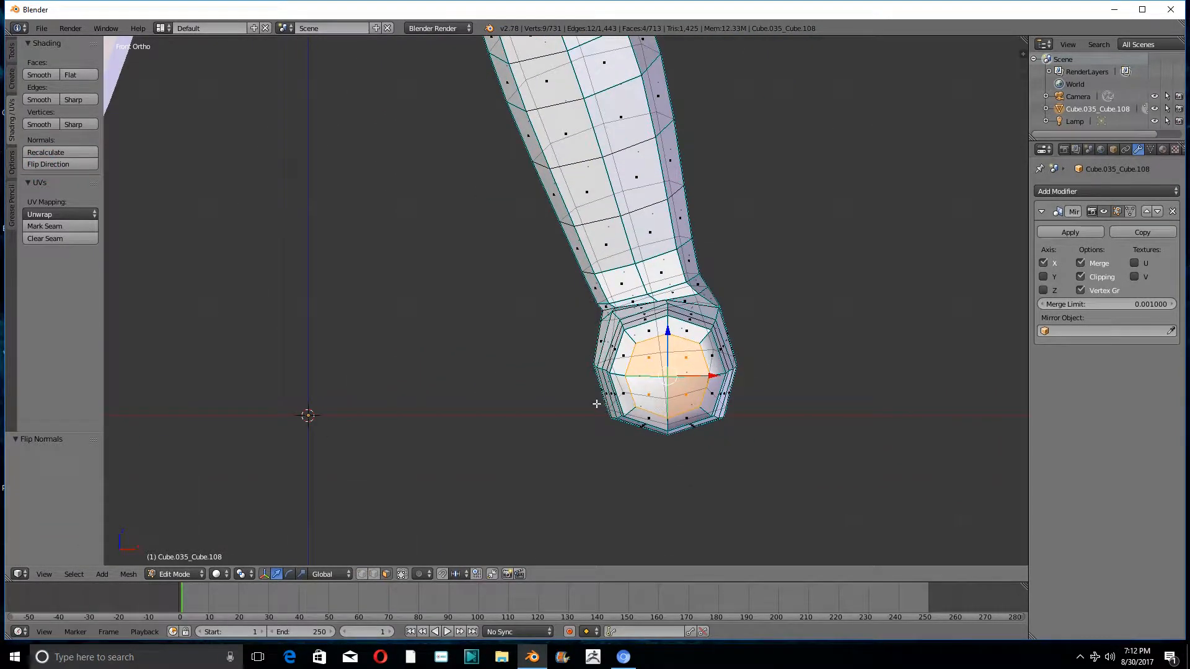
{"action": "key", "text": "a"}
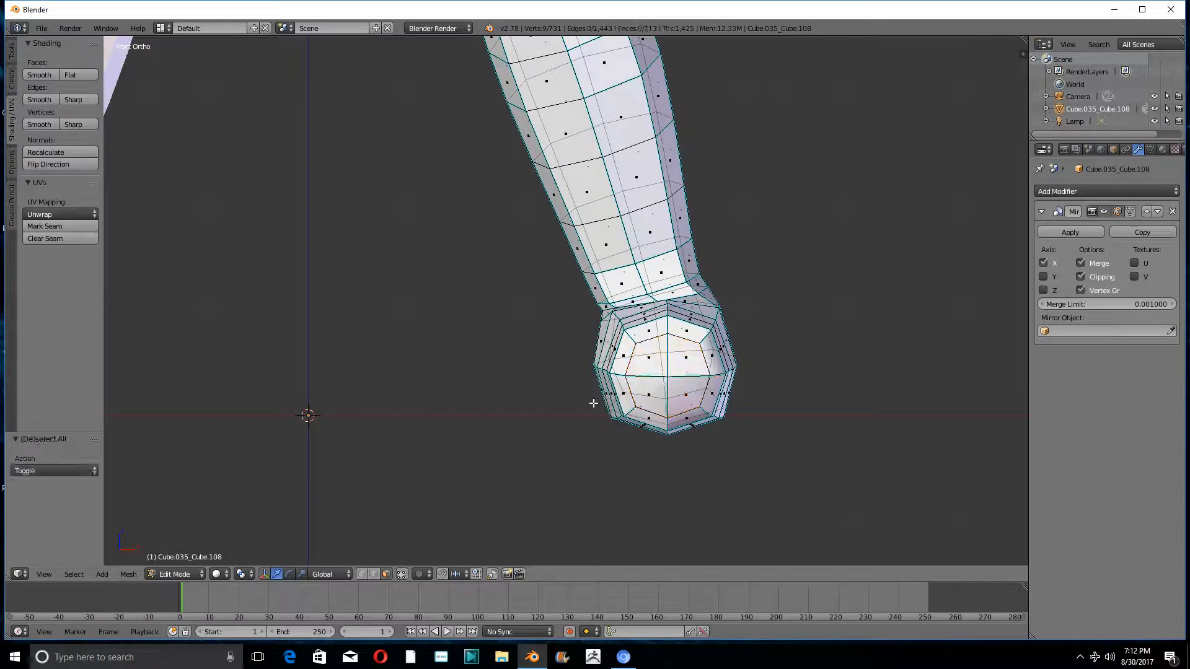
{"action": "key", "text": "b"}
{"action": "left_click_drag", "start_coordinate": [579, 395], "coordinate": [791, 471]}
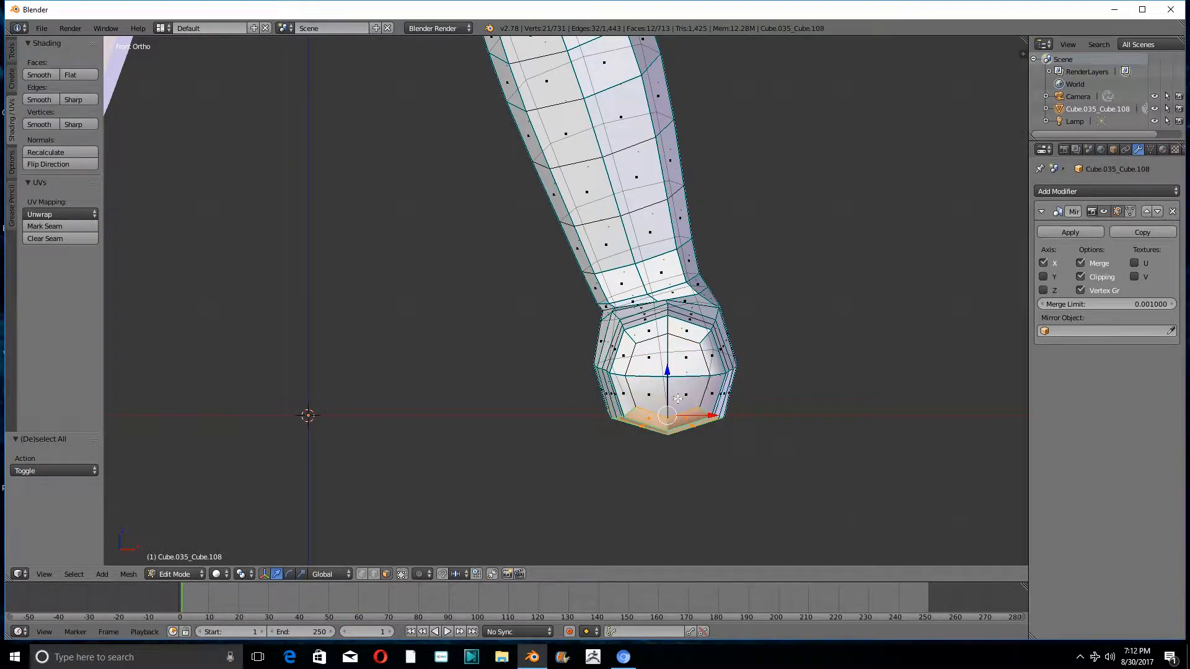
{"action": "key", "text": "KP_Decimal"}
{"action": "middle_click_drag", "start_coordinate": [678, 398], "coordinate": [422, 434]}
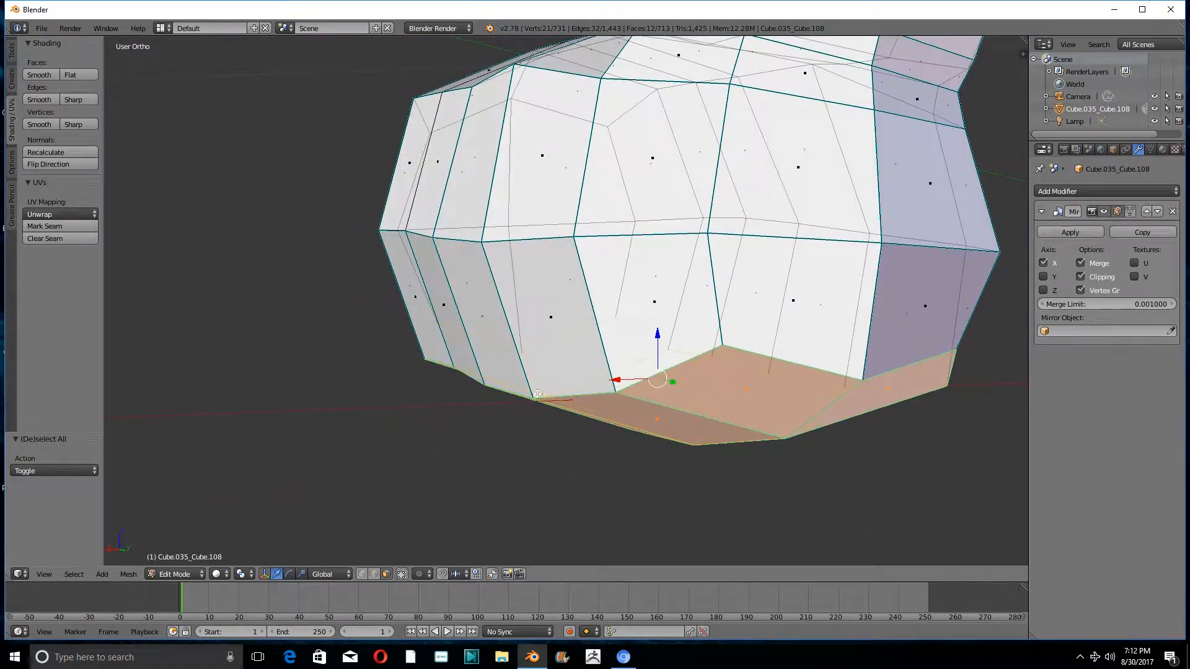
{"action": "left_click", "coordinate": [361, 574]}
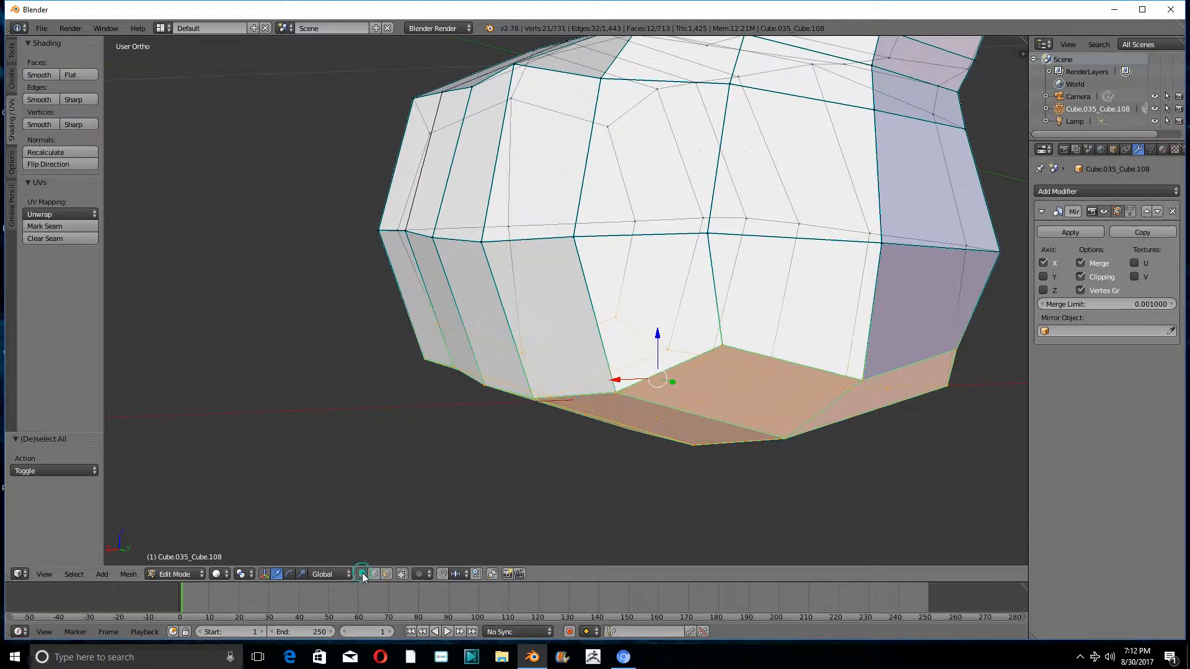
{"action": "middle_click_drag", "start_coordinate": [581, 369], "coordinate": [544, 371]}
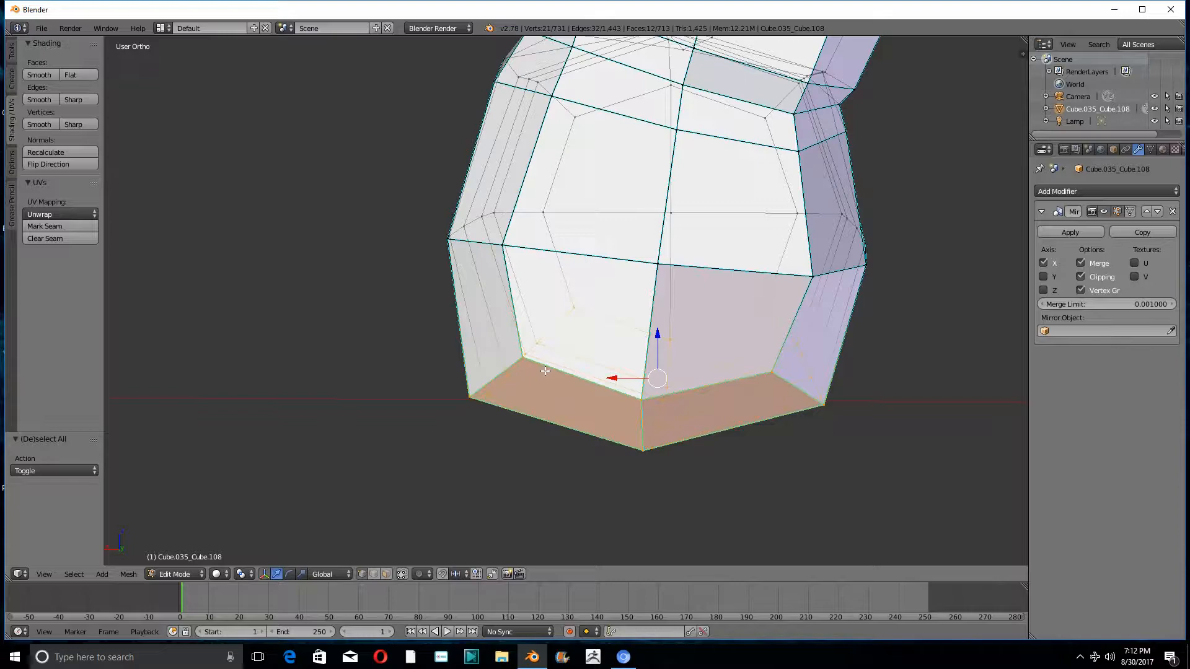
{"action": "middle_click_drag", "start_coordinate": [464, 395], "coordinate": [753, 381]}
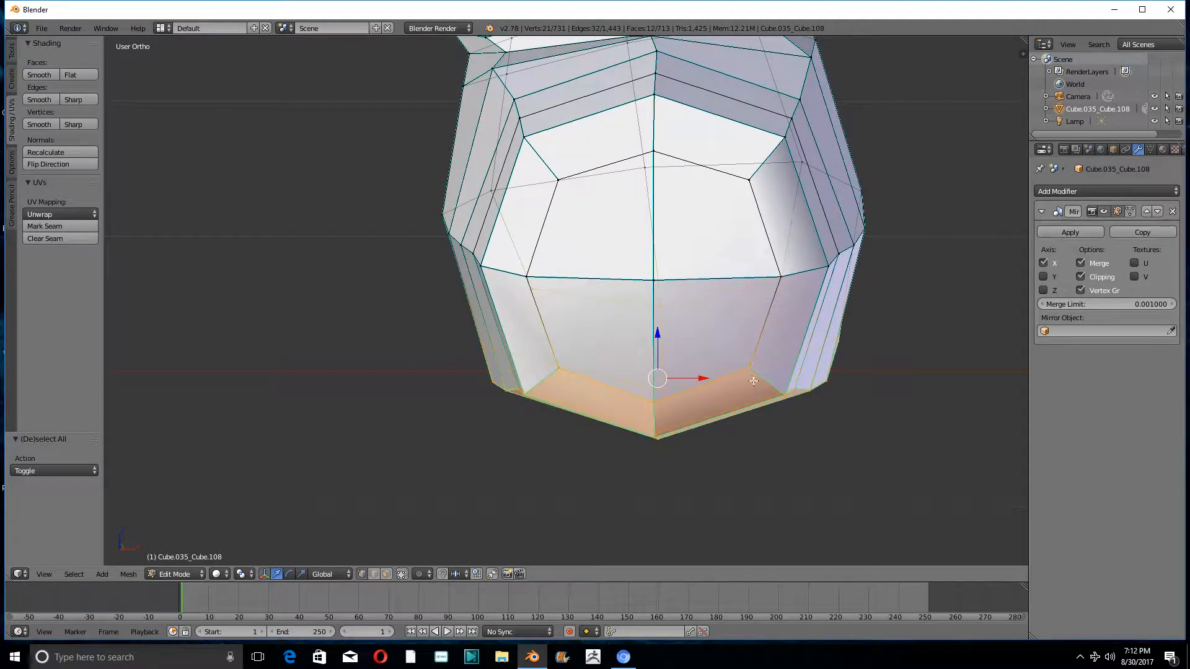
- Flatten the sole by scaling it to 0 along Z about the active outer toe vertex, using the Active Element pivot
{"action": "right_click", "coordinate": [749, 372], "text": "shift"}
{"action": "right_click", "coordinate": [748, 372], "text": "shift"}
{"action": "left_click", "coordinate": [234, 575]}
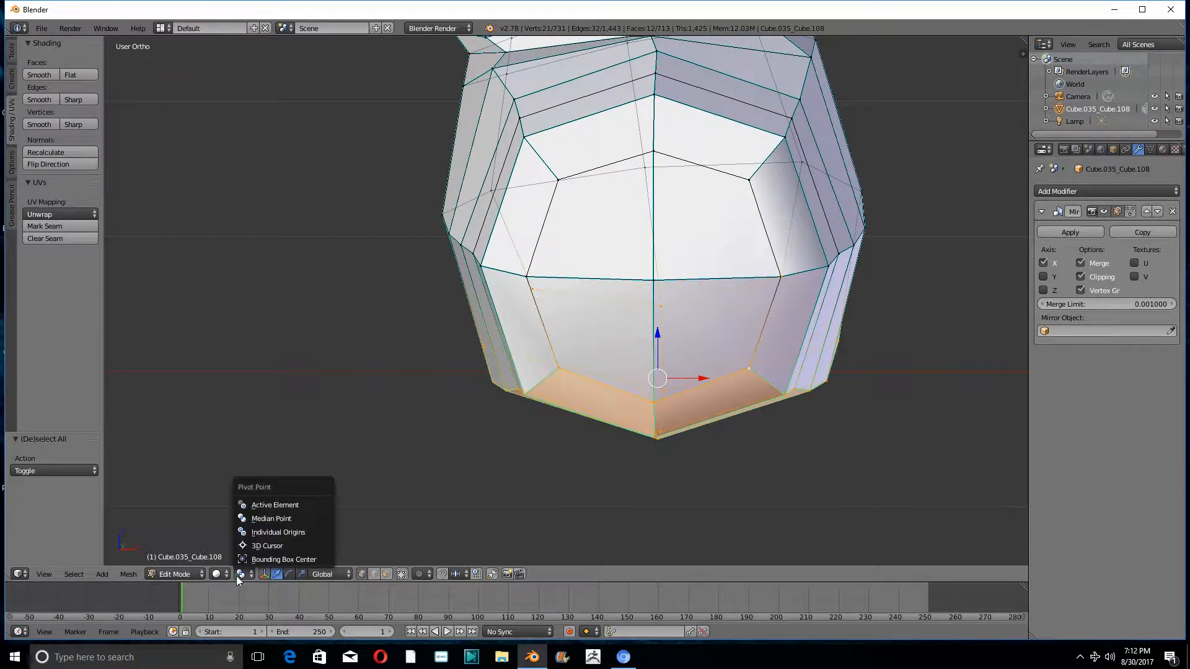
{"action": "left_click", "coordinate": [269, 502]}
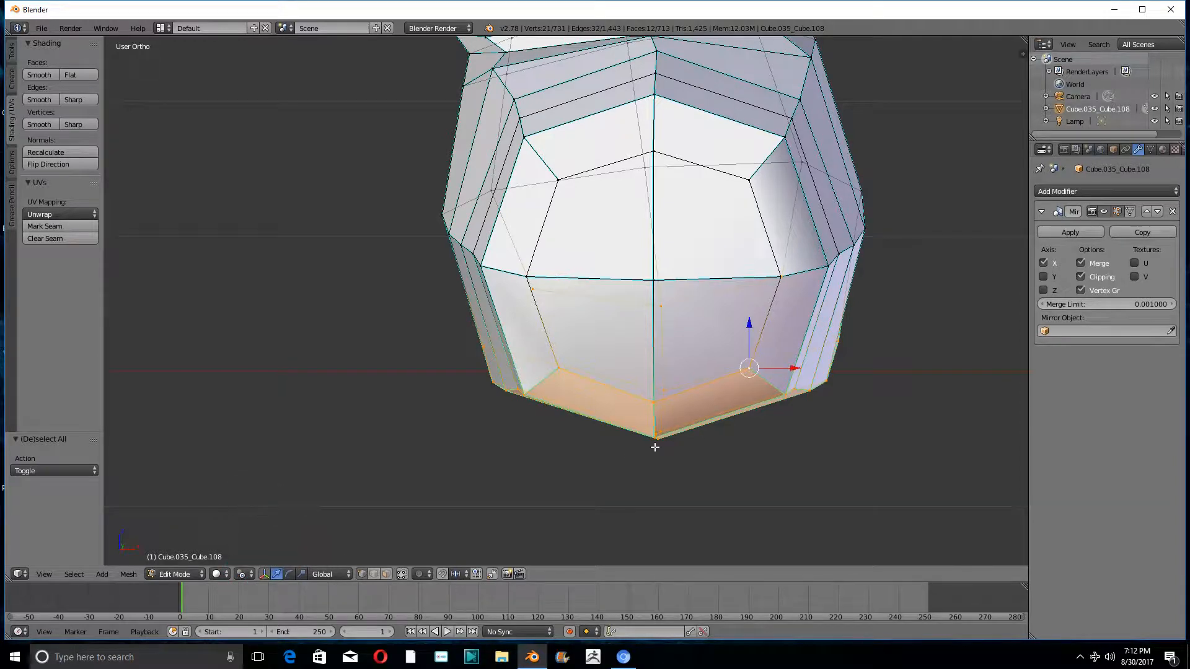
{"action": "key", "text": "s"}
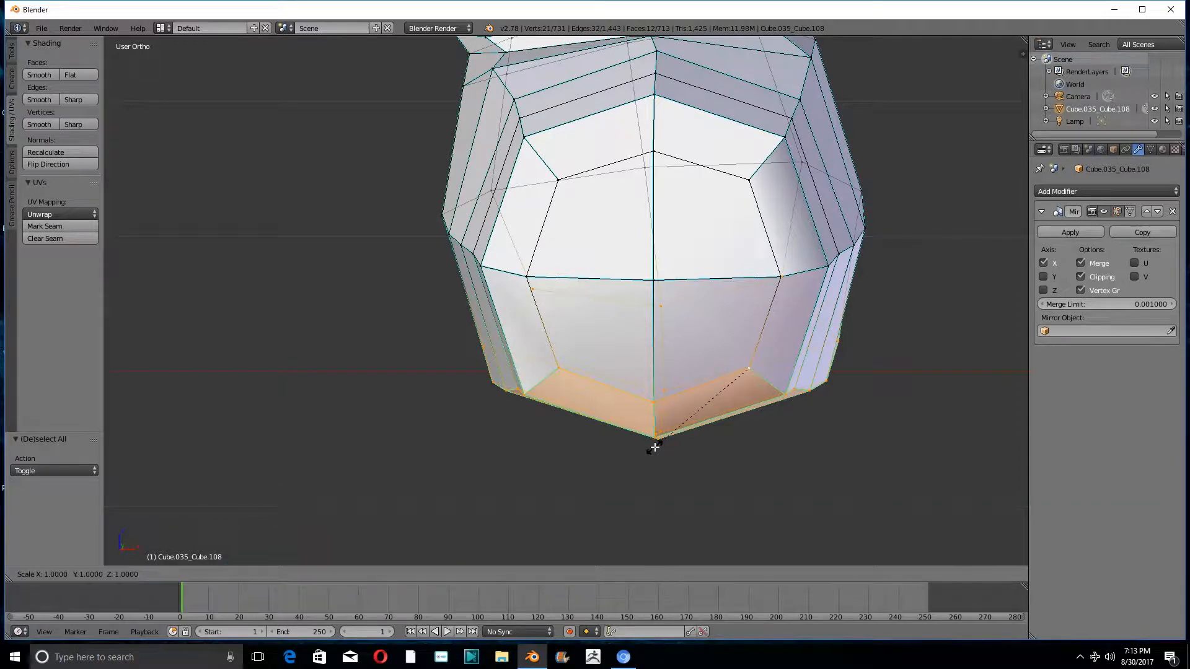
{"action": "type", "text": "z"}
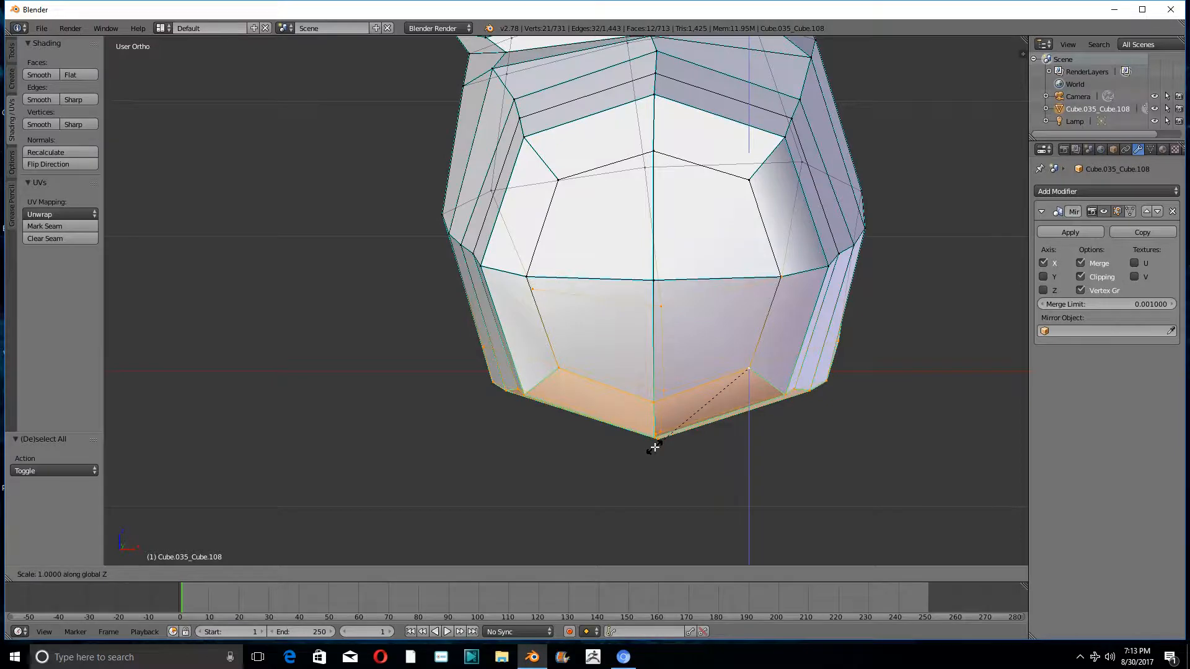
{"action": "type", "text": "0"}
{"action": "key", "text": "Return"}
{"action": "scroll", "coordinate": [647, 378], "scroll_direction": "down", "scroll_amount": 3}
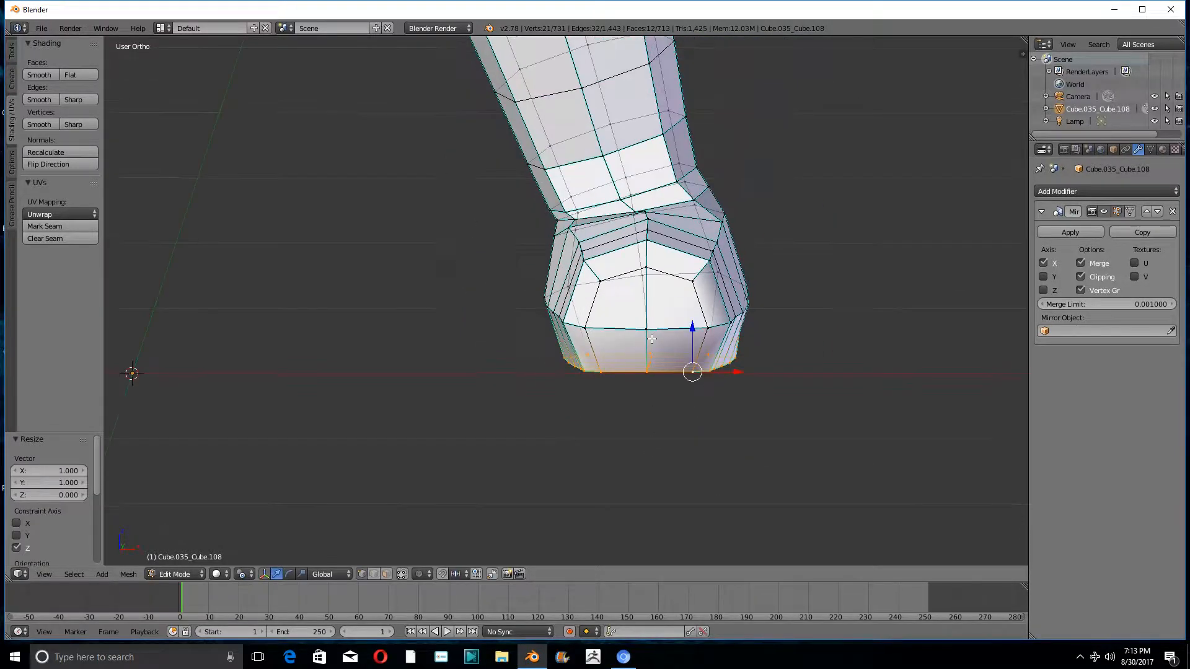
{"action": "key", "text": "s"}
{"action": "right_click", "coordinate": [784, 362]}
{"action": "left_click_drag", "start_coordinate": [739, 370], "coordinate": [740, 372]}
{"action": "middle_click_drag", "start_coordinate": [739, 371], "coordinate": [660, 273]}
{"action": "scroll", "coordinate": [545, 365], "scroll_direction": "down", "scroll_amount": 3}
{"action": "scroll", "coordinate": [660, 273], "scroll_direction": "down", "scroll_amount": 3}
{"action": "scroll", "coordinate": [650, 224], "scroll_direction": "up", "scroll_amount": 5}
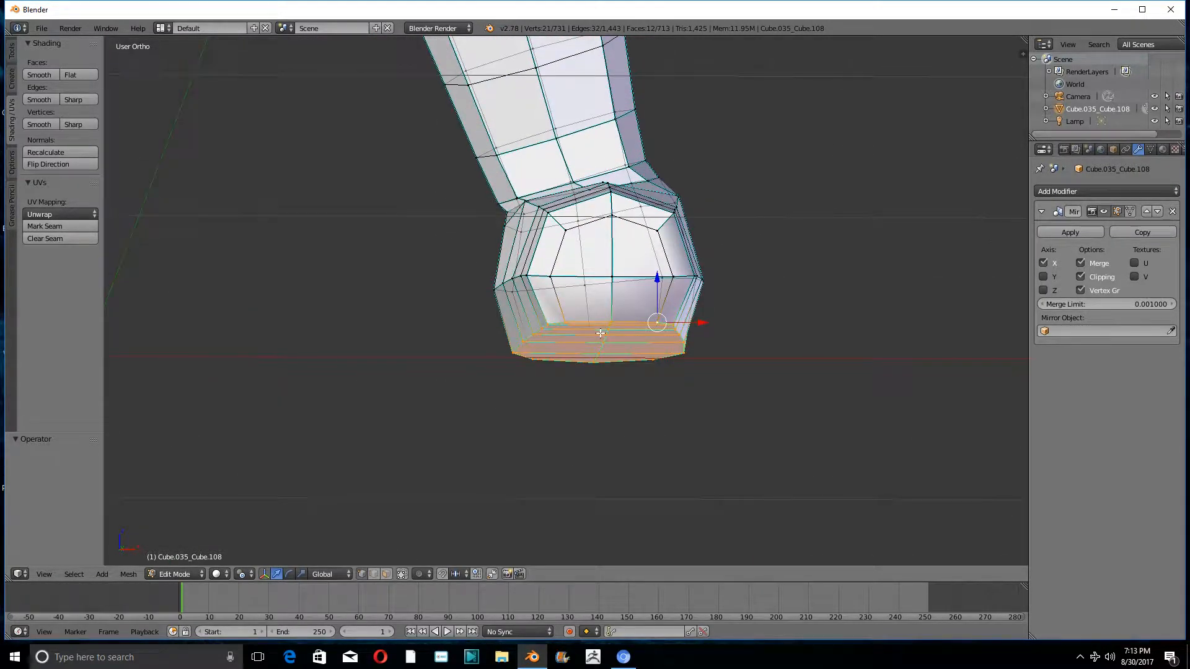
{"action": "key", "text": "s"}
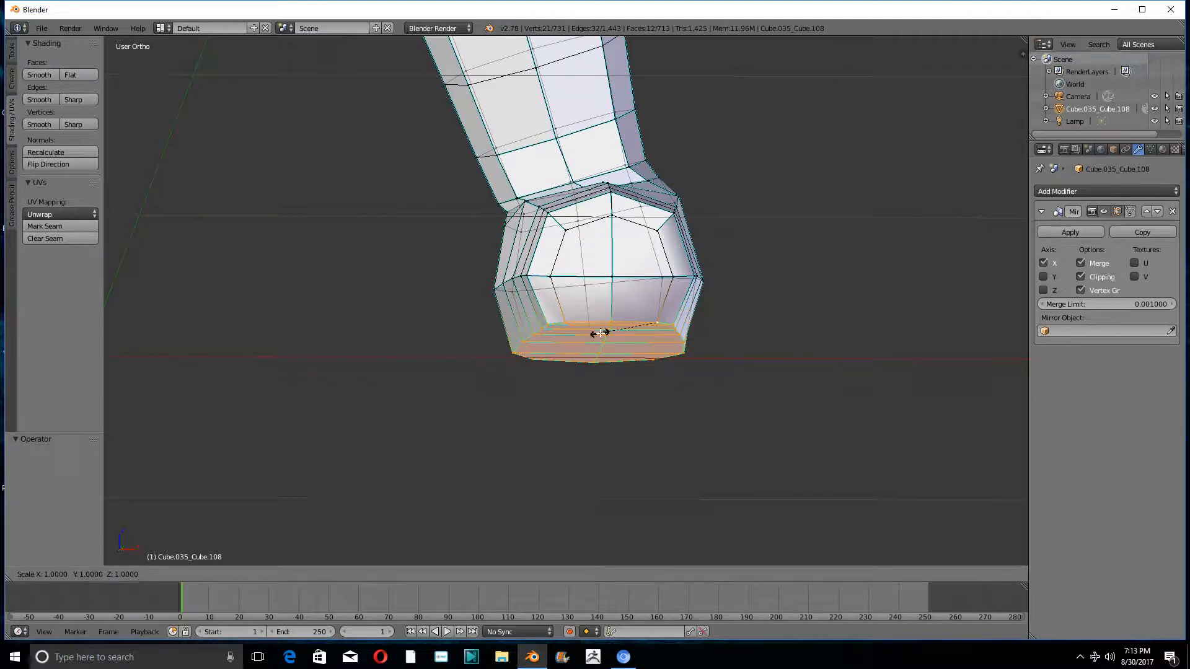
{"action": "key", "text": "x"}
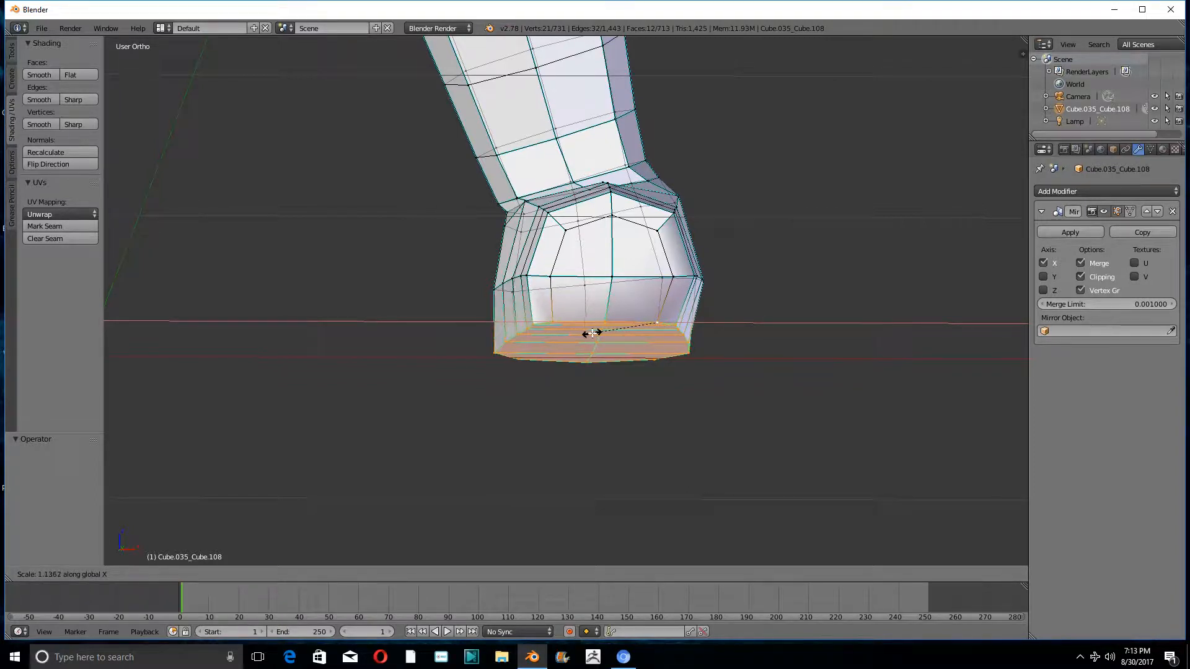
{"action": "key", "text": "Escape"}
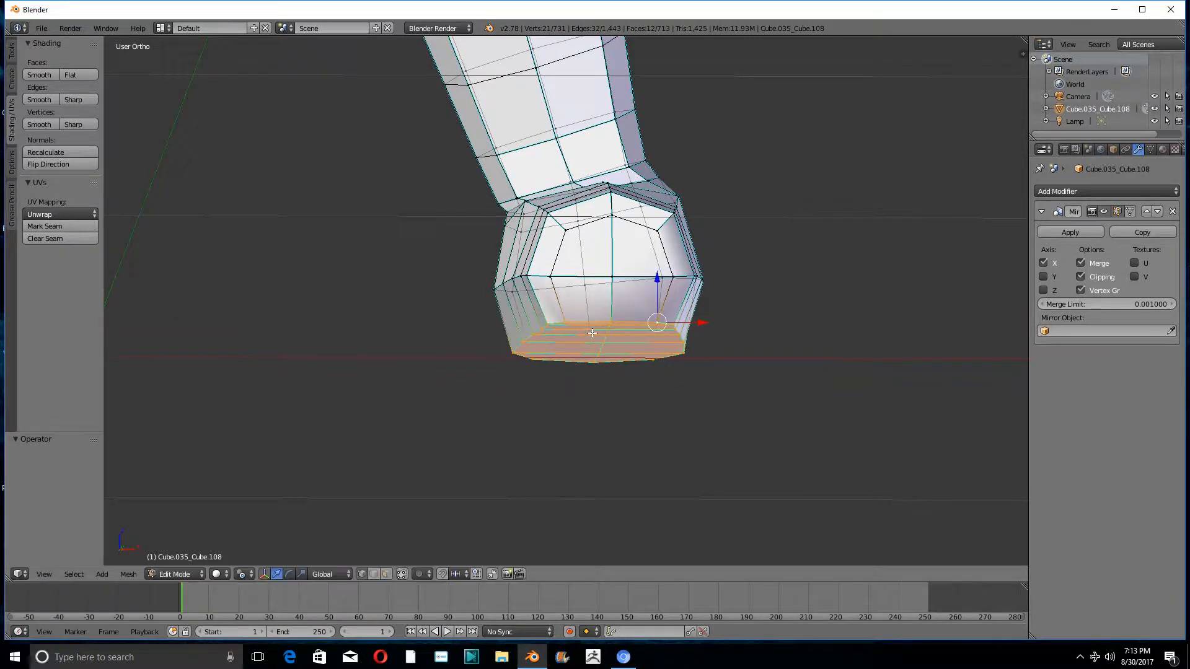
- Set the pivot to Median Point and widen the flattened sole by a factor of about 1.289 along X
{"action": "left_click", "coordinate": [246, 575]}
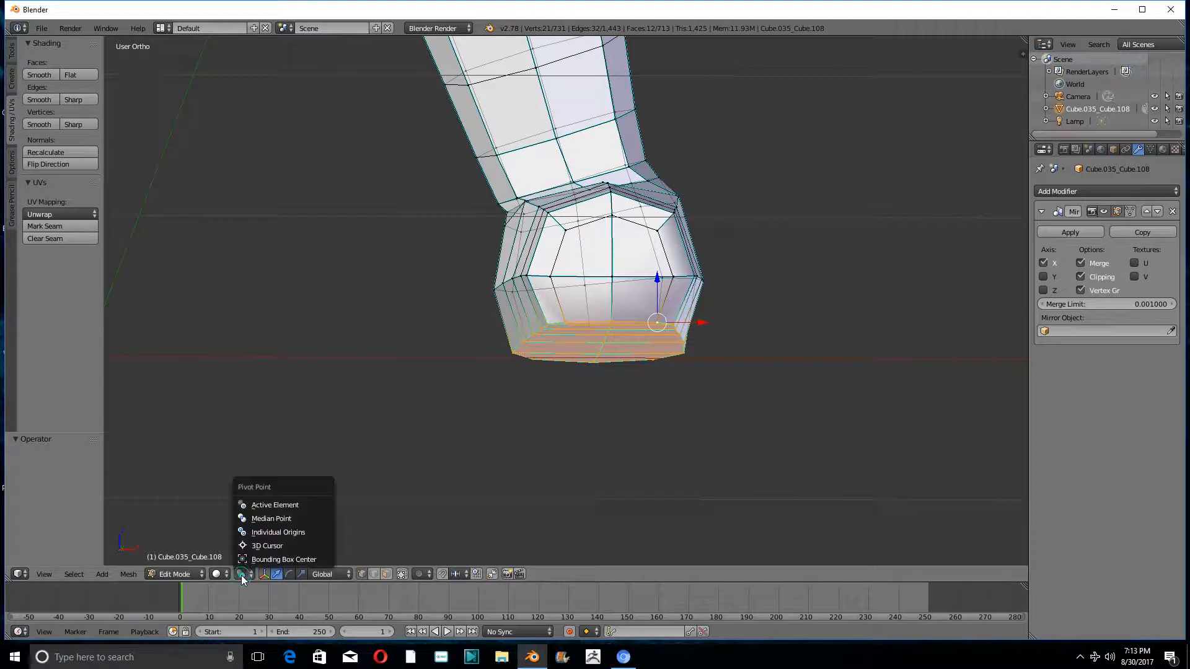
{"action": "left_click", "coordinate": [252, 519]}
{"action": "key", "text": "s"}
{"action": "key", "text": "x"}
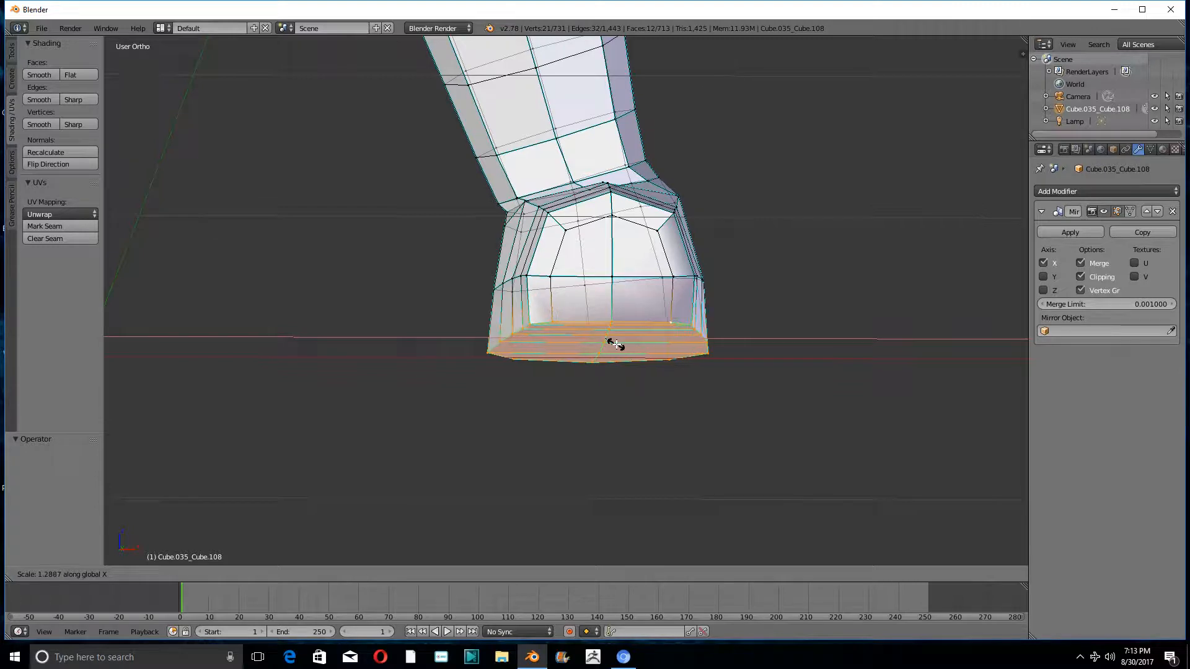
{"action": "left_click", "coordinate": [612, 341]}
- Examine the reshaped feet, the fingers and the whole mirrored figure from several angles
{"action": "scroll", "coordinate": [588, 273], "scroll_direction": "down", "scroll_amount": 6}
{"action": "key", "text": "KP_1"}
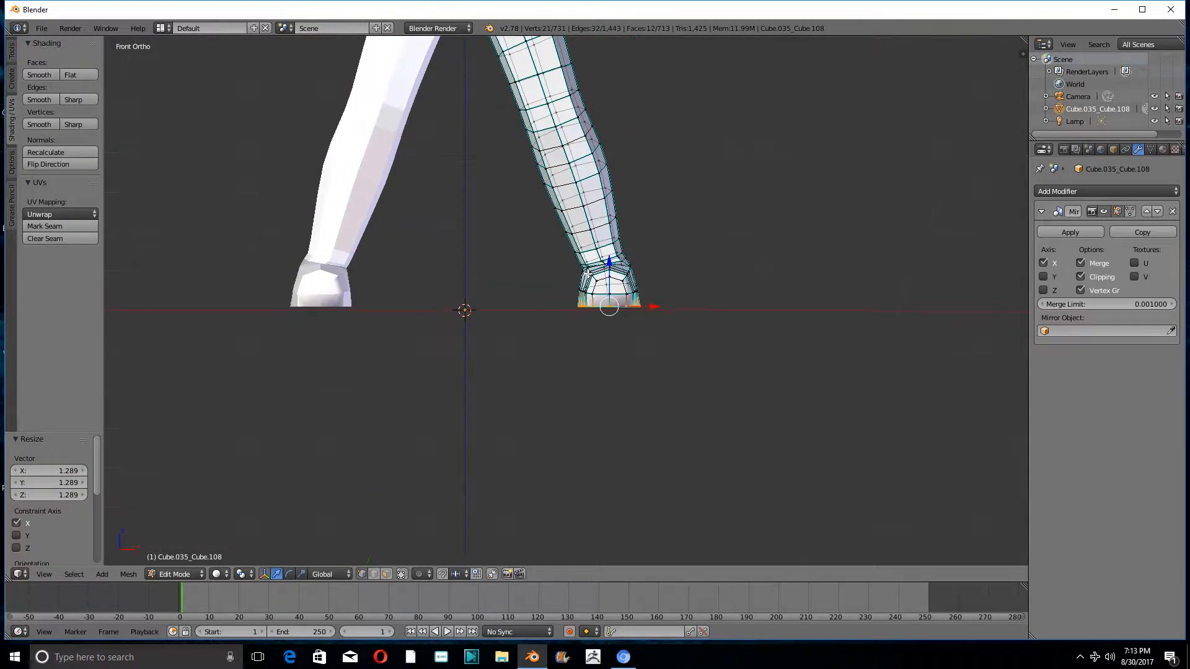
{"action": "scroll", "coordinate": [587, 266], "scroll_direction": "down", "scroll_amount": 8}
{"action": "middle_click_drag", "start_coordinate": [612, 138], "coordinate": [547, 168], "text": "shift"}
{"action": "scroll", "coordinate": [479, 254], "scroll_direction": "up", "scroll_amount": 15}
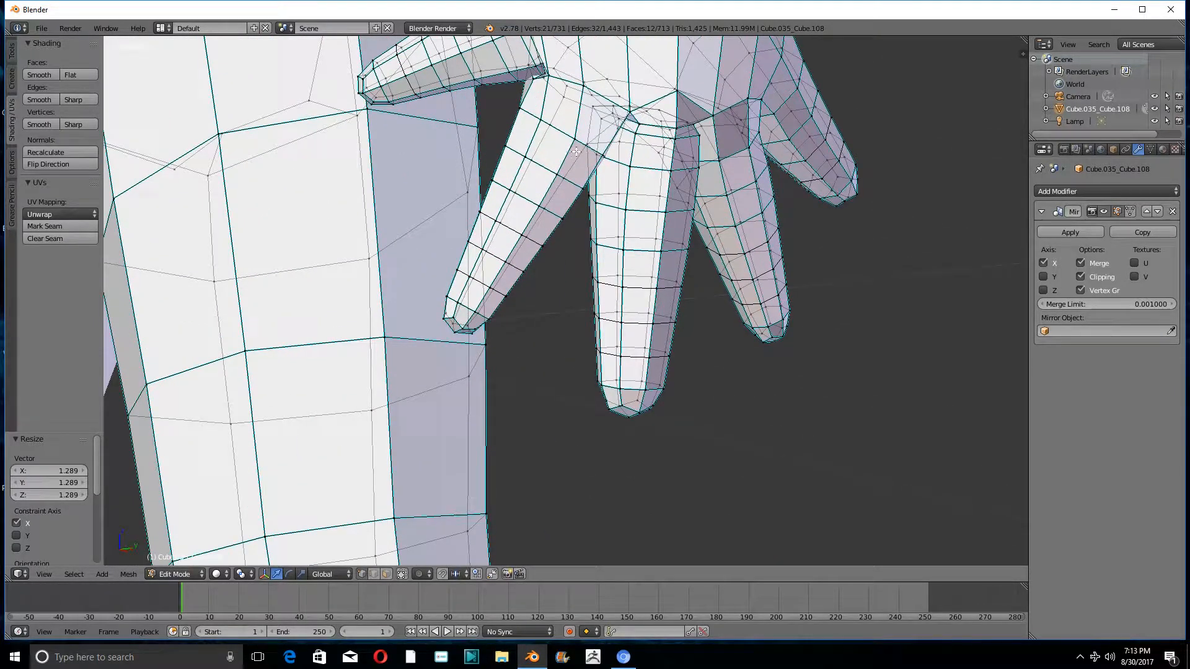
{"action": "middle_click_drag", "start_coordinate": [600, 132], "coordinate": [674, 174]}
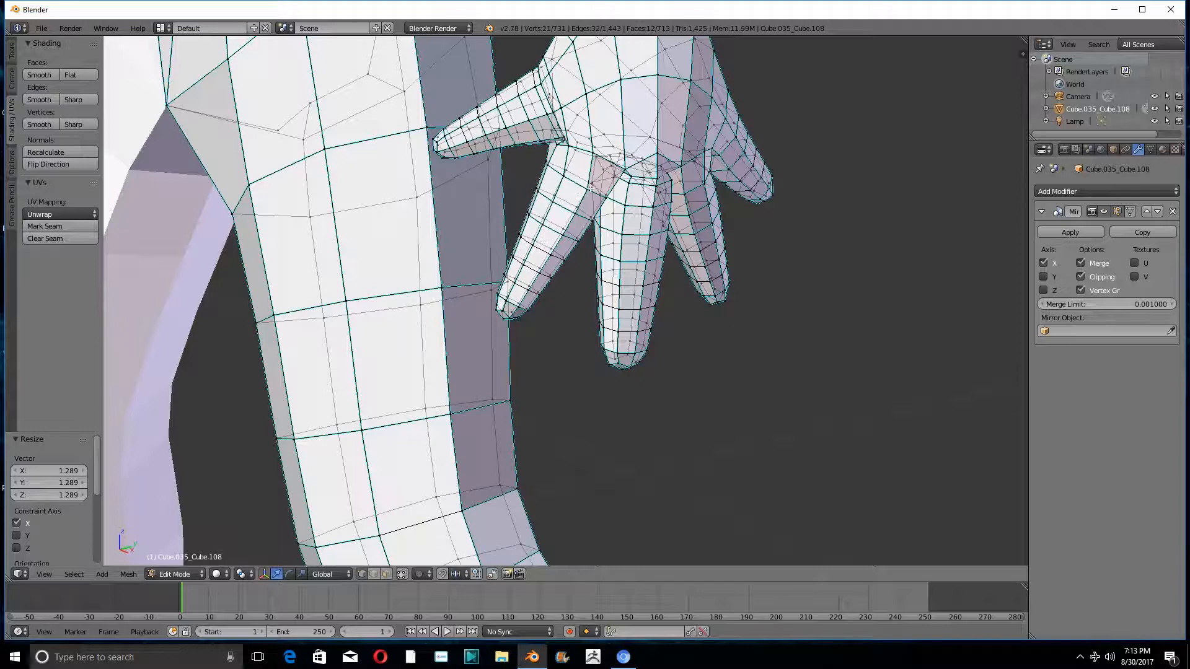
{"action": "scroll", "coordinate": [628, 151], "scroll_direction": "down", "scroll_amount": 10}
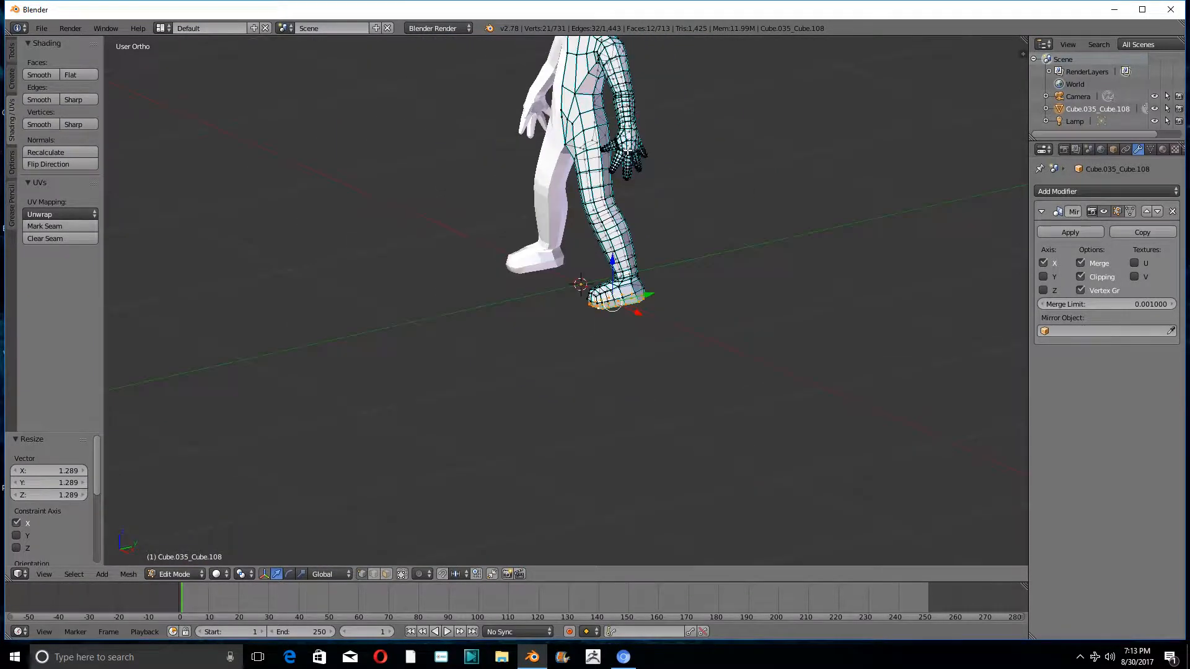
{"action": "scroll", "coordinate": [690, 153], "scroll_direction": "up", "scroll_amount": 8}
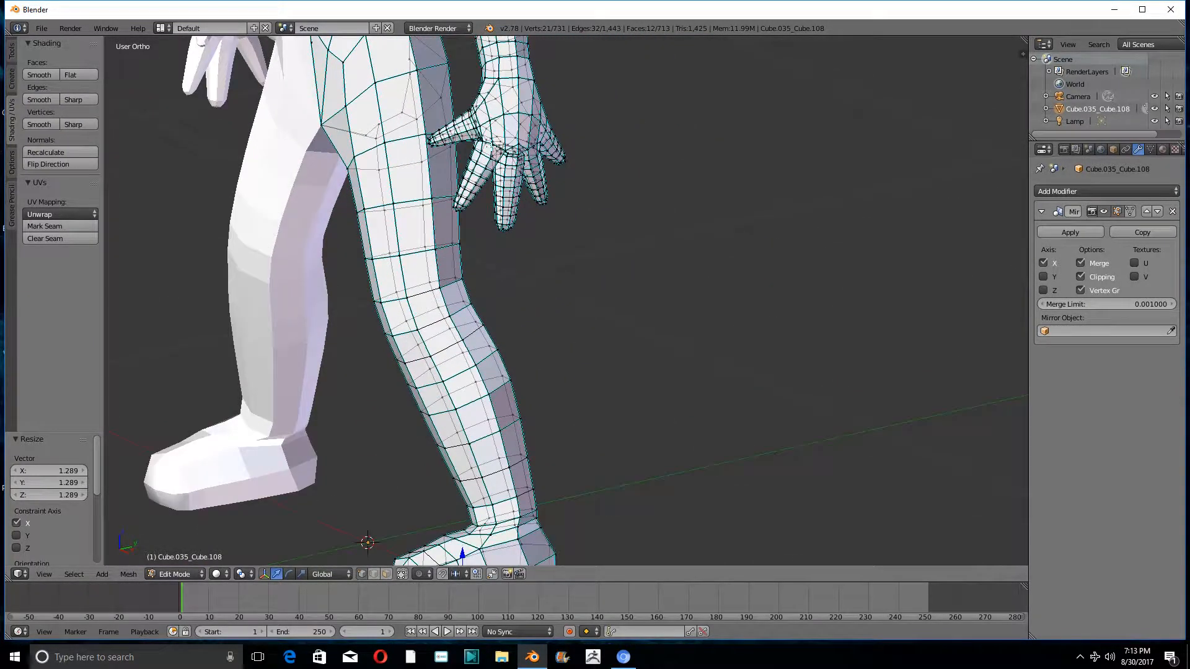
{"action": "middle_click_drag", "start_coordinate": [522, 185], "coordinate": [581, 291]}
{"action": "scroll", "coordinate": [462, 135], "scroll_direction": "down", "scroll_amount": 4}
{"action": "key", "text": "KP_1"}
{"action": "scroll", "coordinate": [458, 136], "scroll_direction": "down", "scroll_amount": 7}
{"action": "scroll", "coordinate": [550, 175], "scroll_direction": "up", "scroll_amount": 4}
{"action": "middle_click_drag", "start_coordinate": [550, 175], "coordinate": [561, 253]}
{"action": "key", "text": "KP_1"}
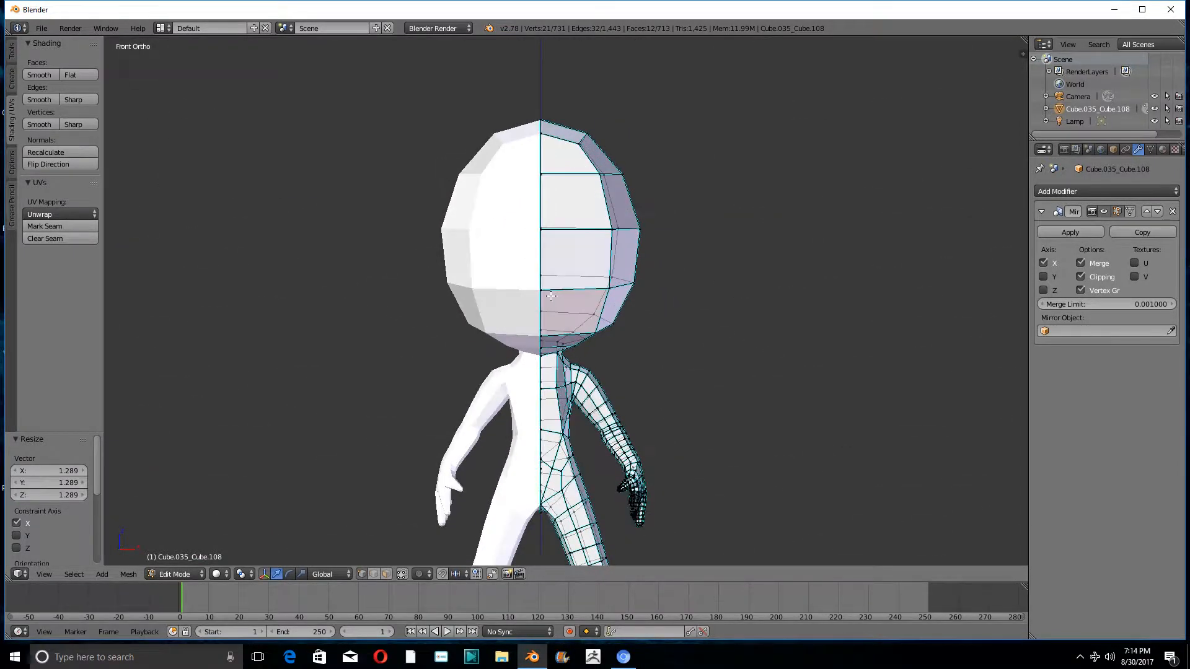
{"action": "scroll", "coordinate": [540, 234], "scroll_direction": "down", "scroll_amount": 3}
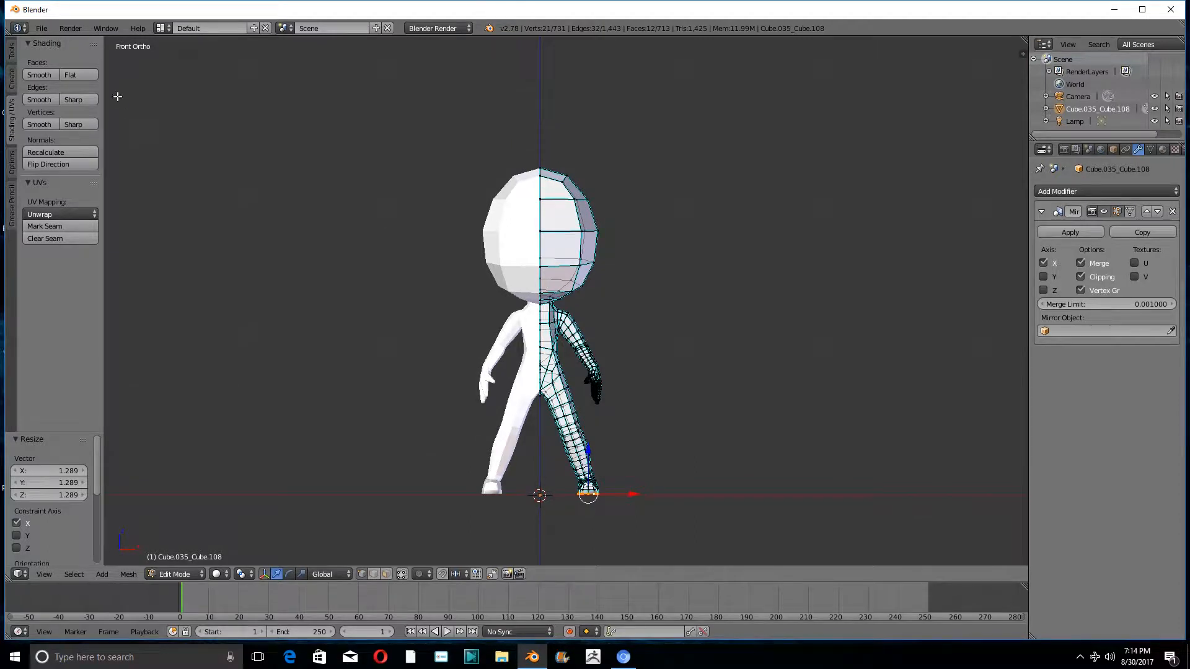
- Save the figure as a new Blender file named many.blend in the Desktop folder
{"action": "left_click", "coordinate": [41, 28]}
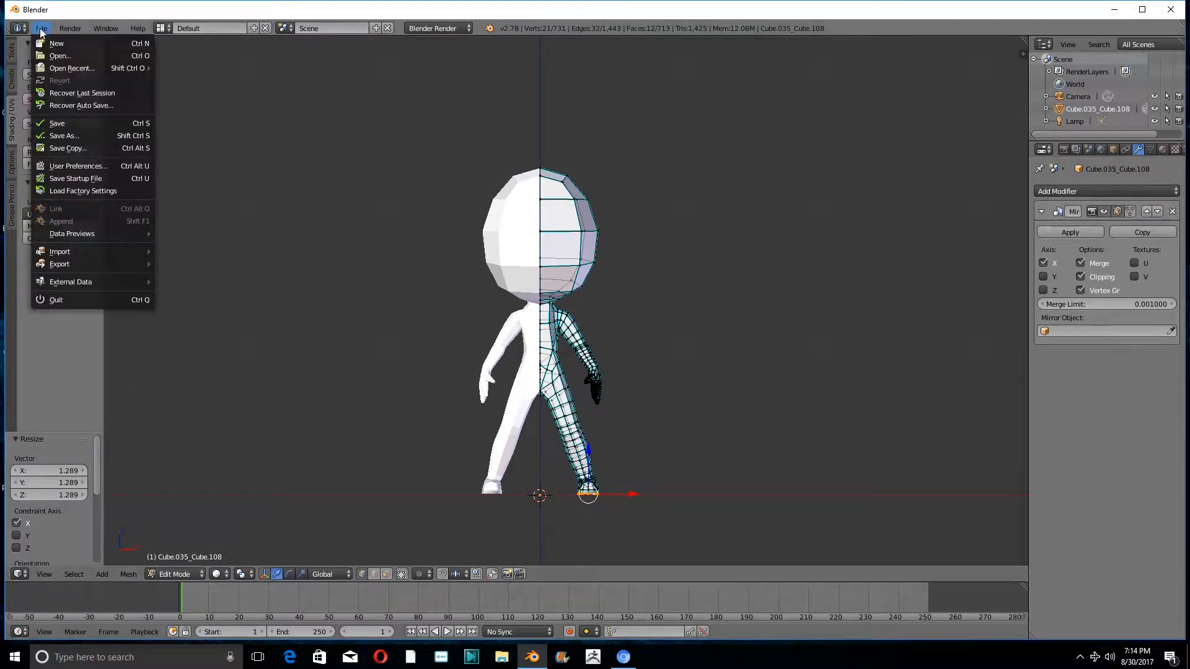
{"action": "left_click", "coordinate": [53, 135]}
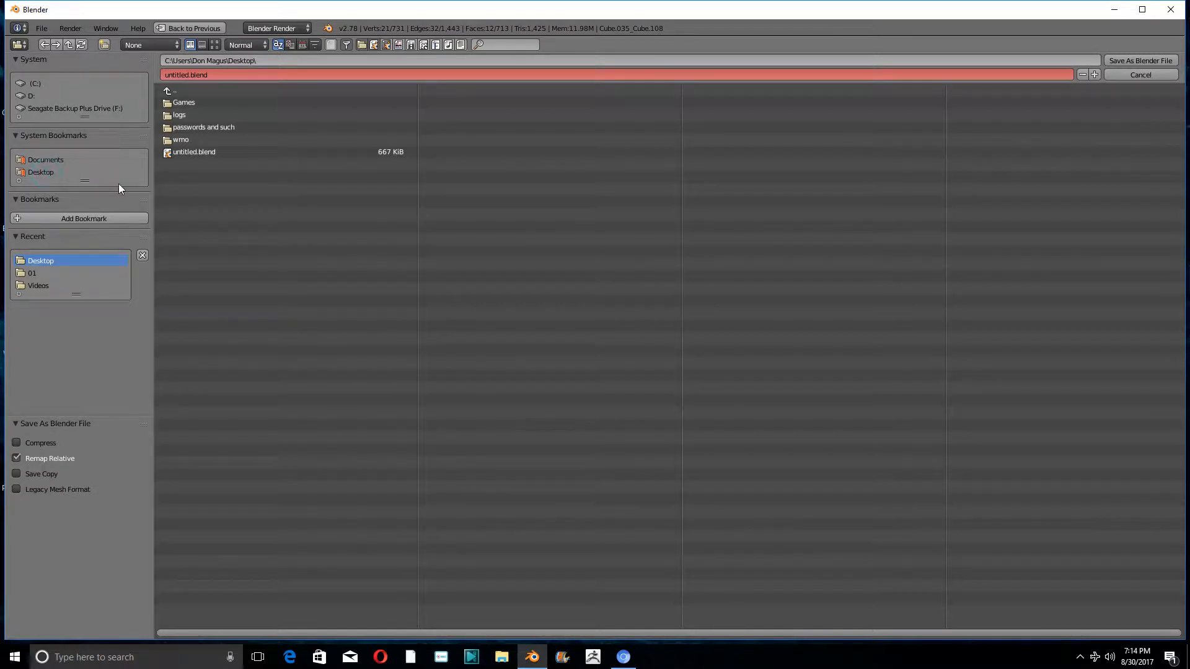
{"action": "left_click", "coordinate": [225, 70]}
{"action": "key", "text": "BackSpace"}
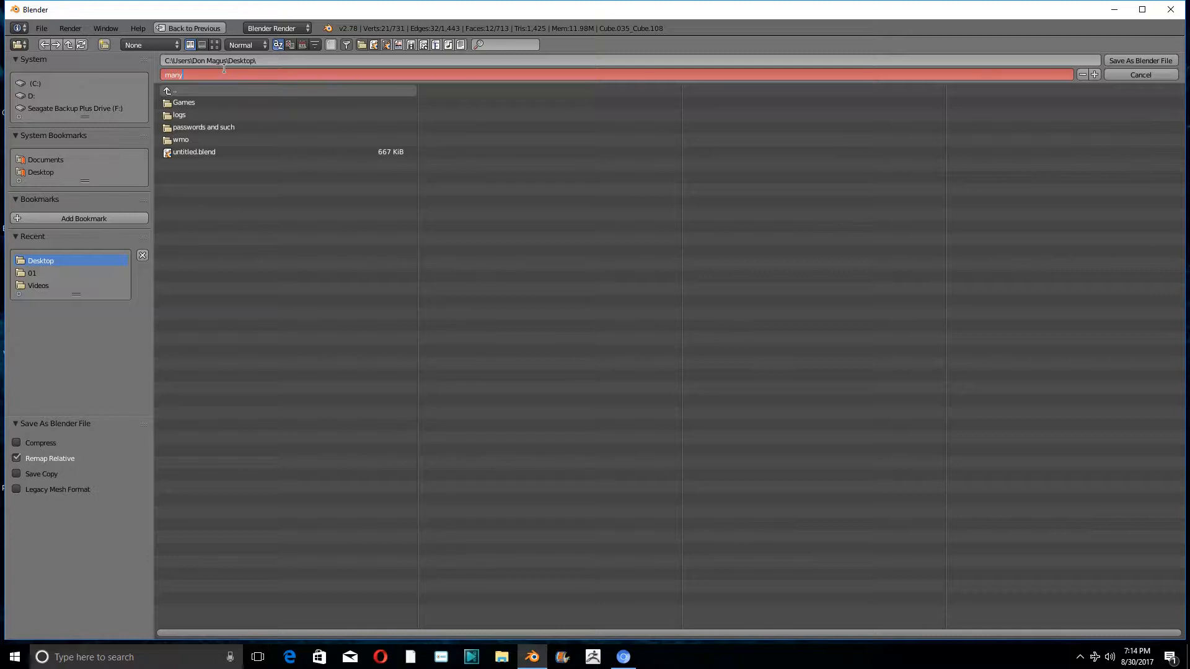
{"action": "type", "text": "many"}
{"action": "key", "text": "Return"}
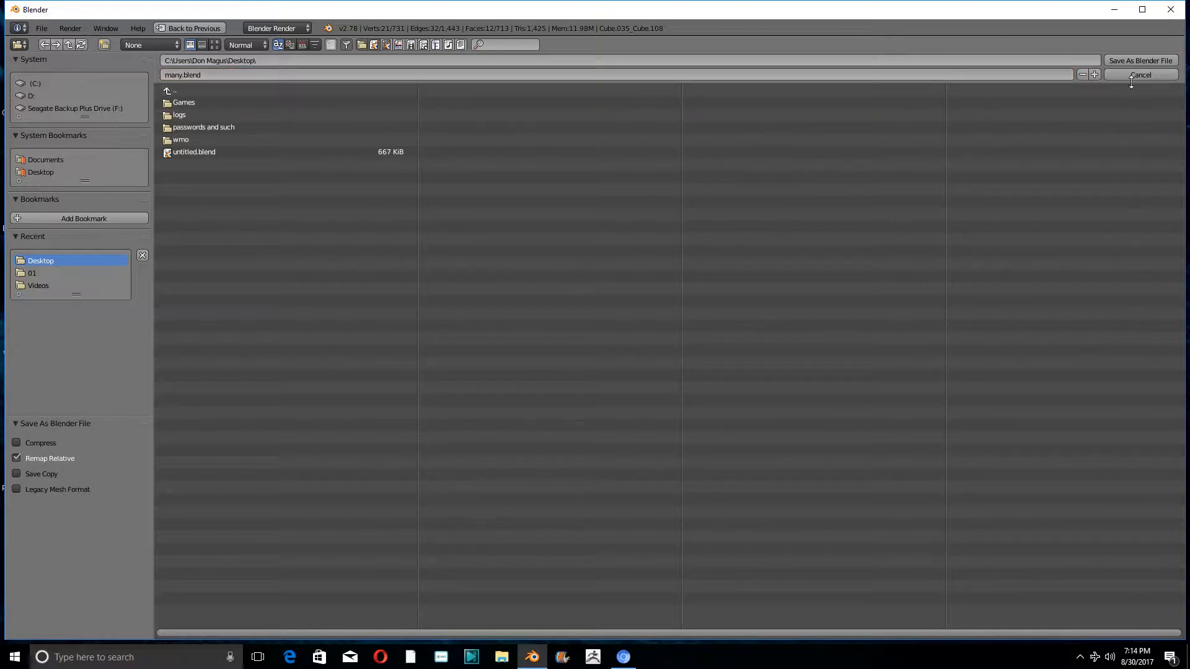
{"action": "left_click", "coordinate": [1125, 64]}
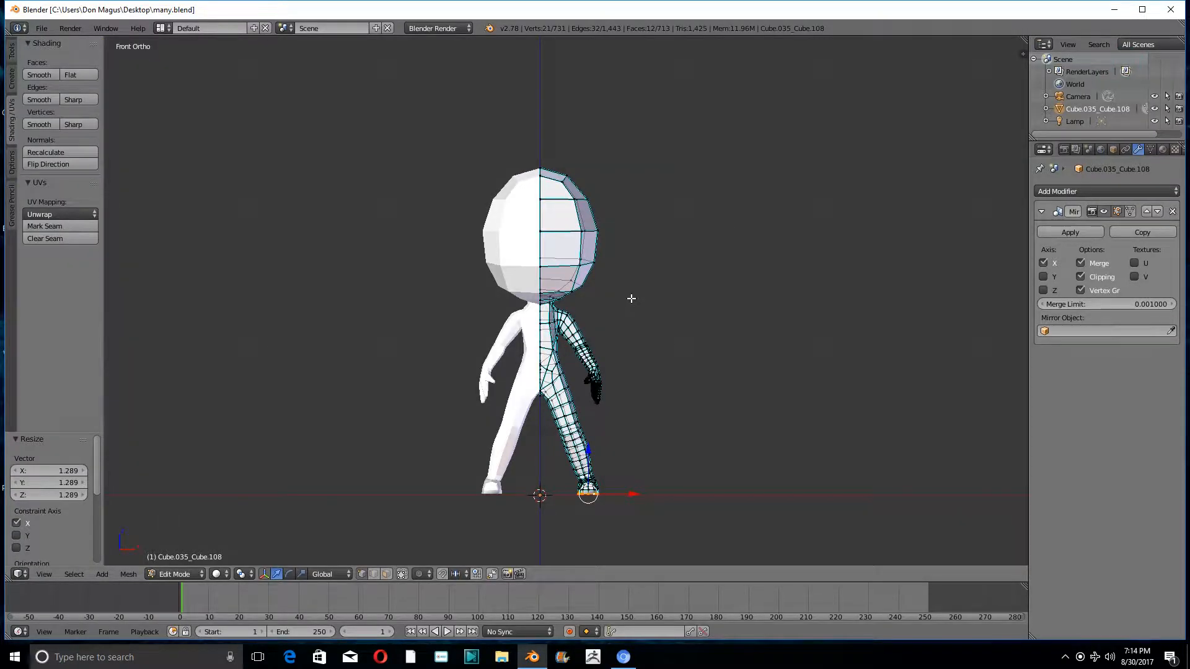
- Switch the figure from Edit Mode to Sculpt Mode
{"action": "scroll", "coordinate": [631, 298], "scroll_direction": "up", "scroll_amount": 3}
{"action": "scroll", "coordinate": [593, 287], "scroll_direction": "up", "scroll_amount": 1}
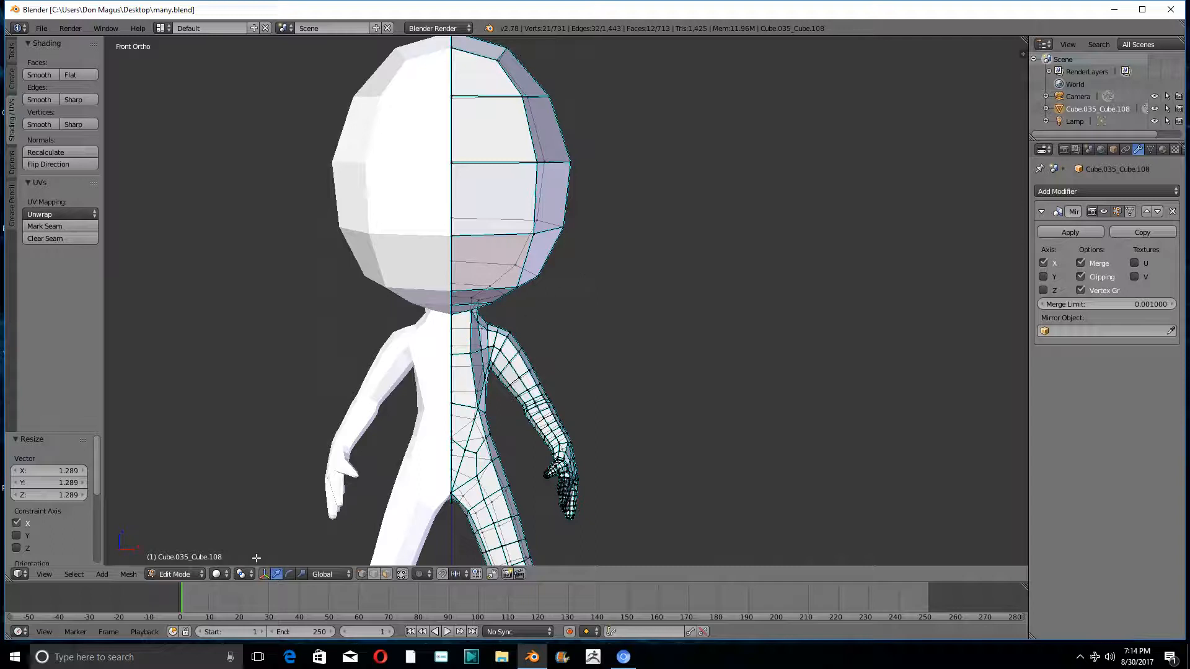
{"action": "left_click", "coordinate": [160, 577]}
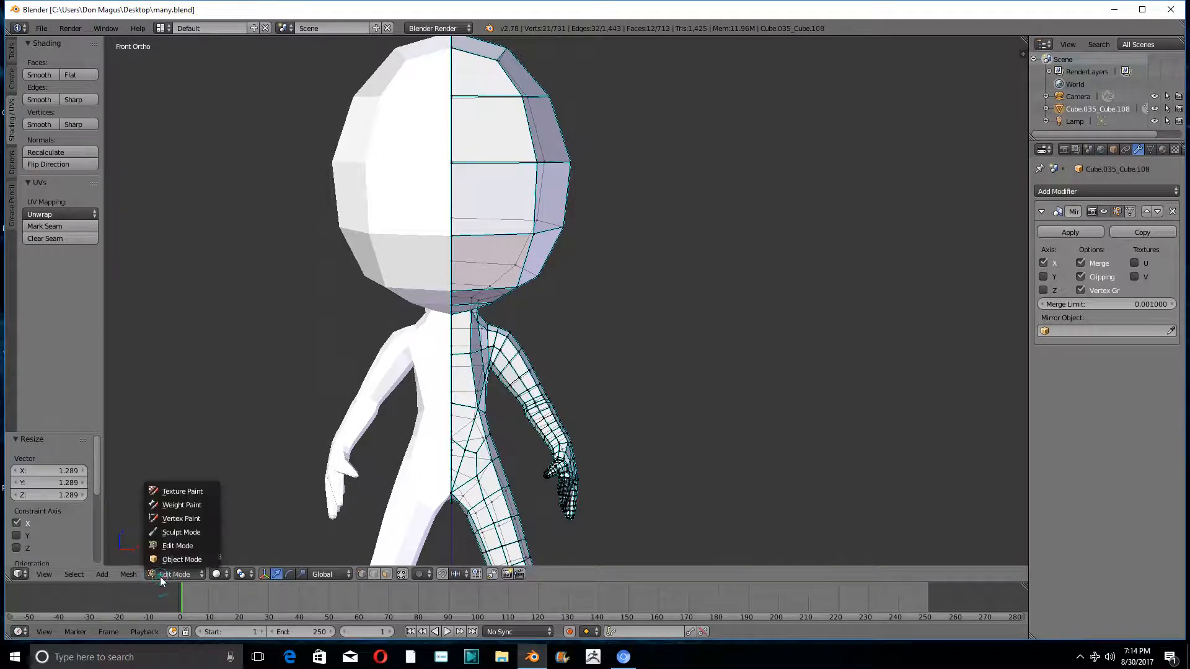
{"action": "left_click", "coordinate": [175, 533]}
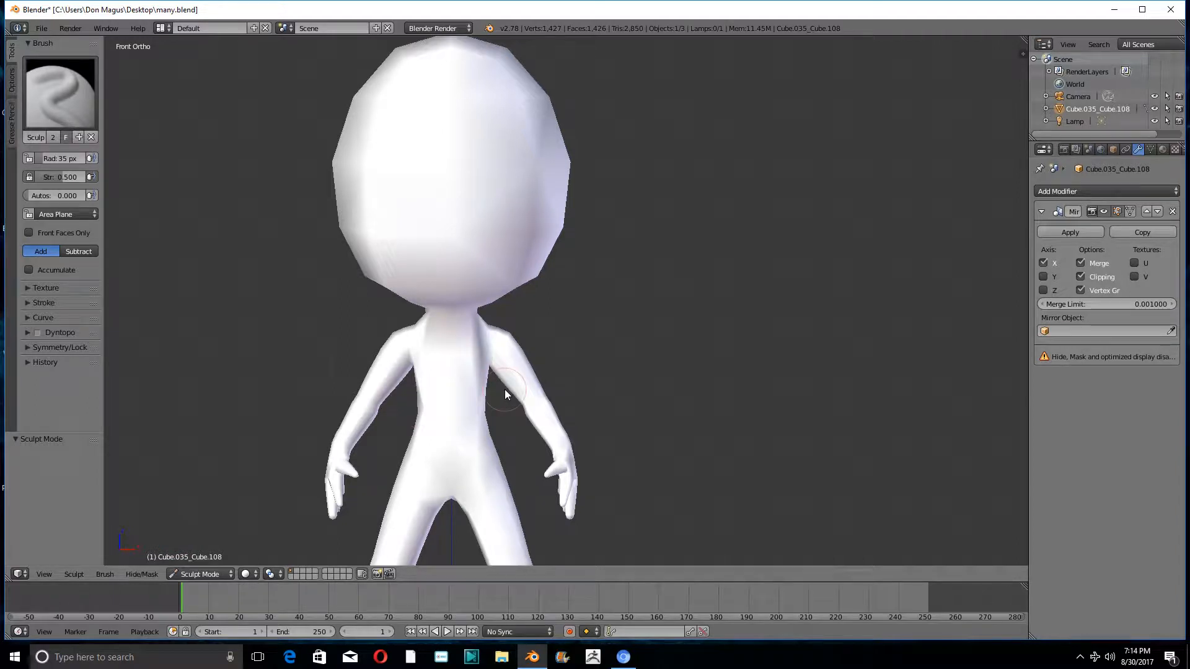
{"action": "middle_click_drag", "start_coordinate": [502, 403], "coordinate": [582, 418], "text": "shift"}
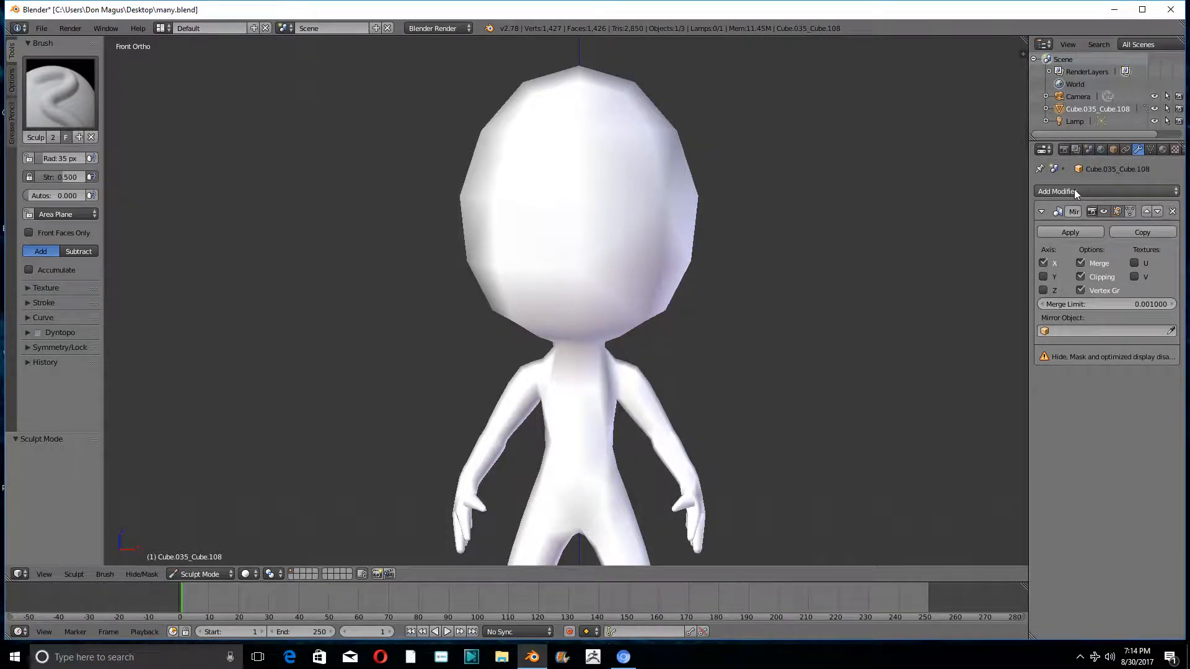
- Add a Subdivision Surface modifier to the figure and compare Simple with Catmull-Clark subdivision, keeping Catmull-Clark
{"action": "left_click", "coordinate": [1114, 190]}
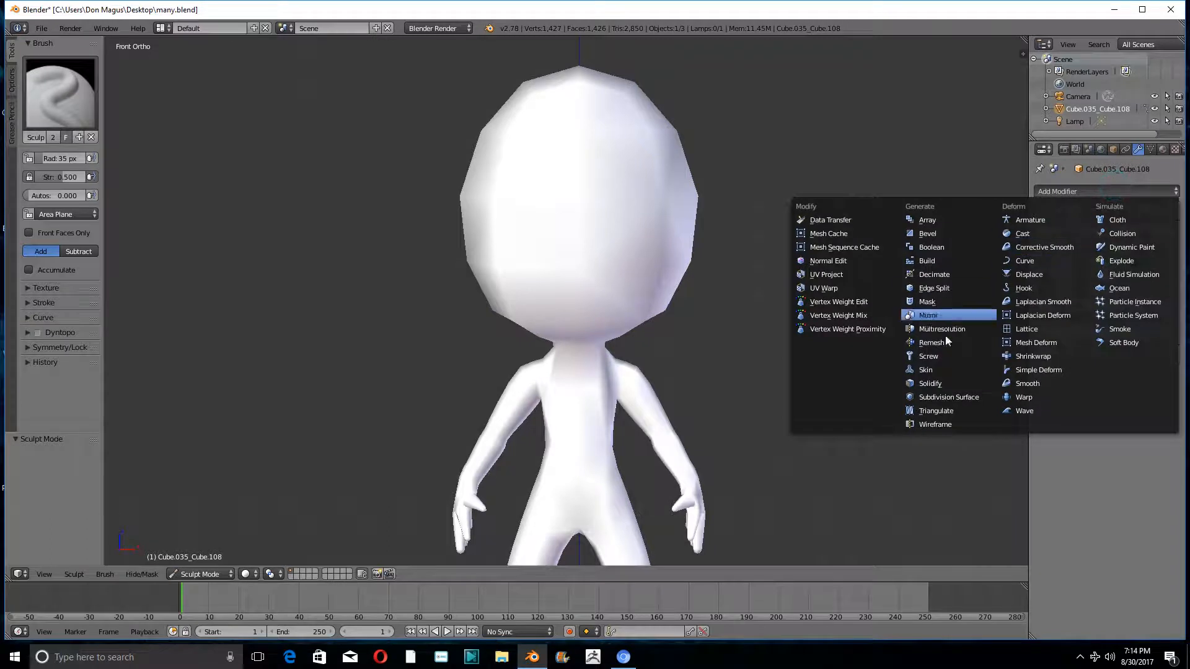
{"action": "left_click", "coordinate": [929, 397]}
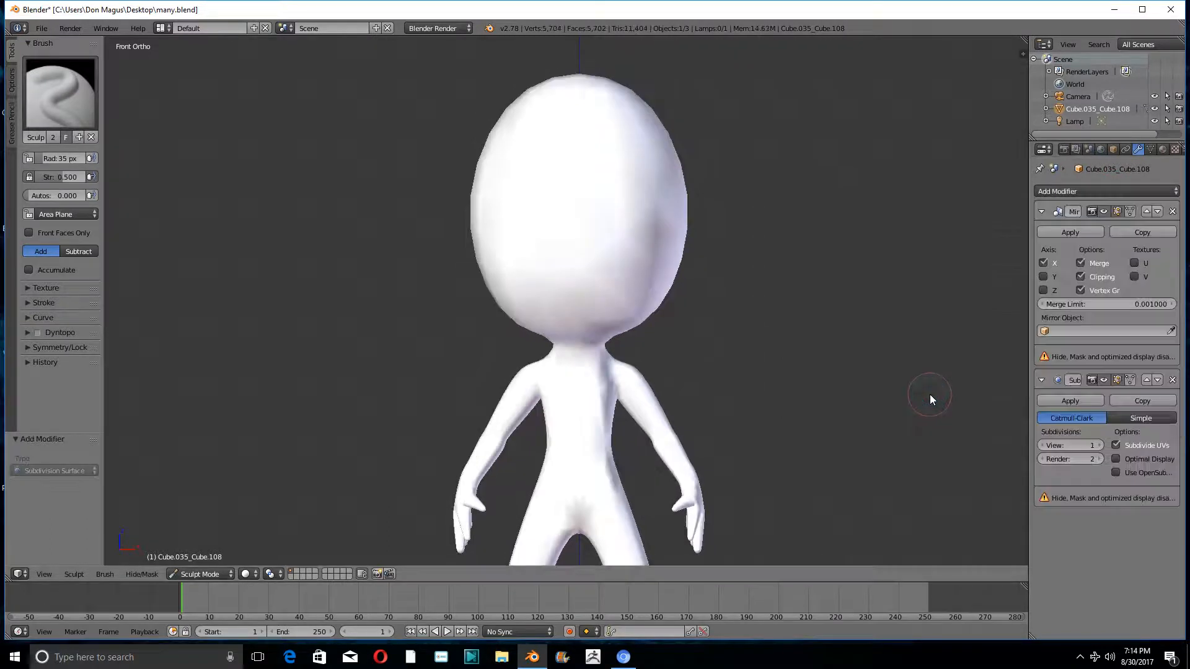
{"action": "left_click", "coordinate": [1160, 419]}
{"action": "left_click", "coordinate": [1089, 416]}
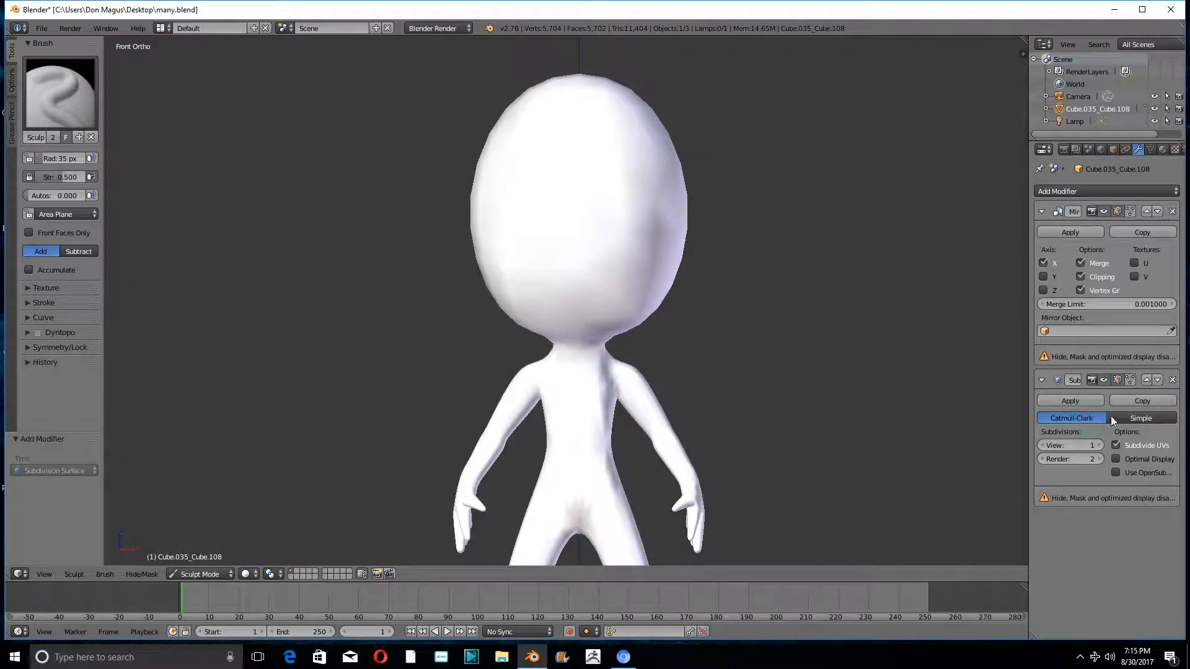
{"action": "left_click", "coordinate": [1135, 415]}
{"action": "left_click", "coordinate": [1088, 419]}
- Return to Edit Mode and connect the centre-line vertex above the crotch to the nearest inner vertex beside it with a new edge
{"action": "scroll", "coordinate": [753, 434], "scroll_direction": "up", "scroll_amount": 5}
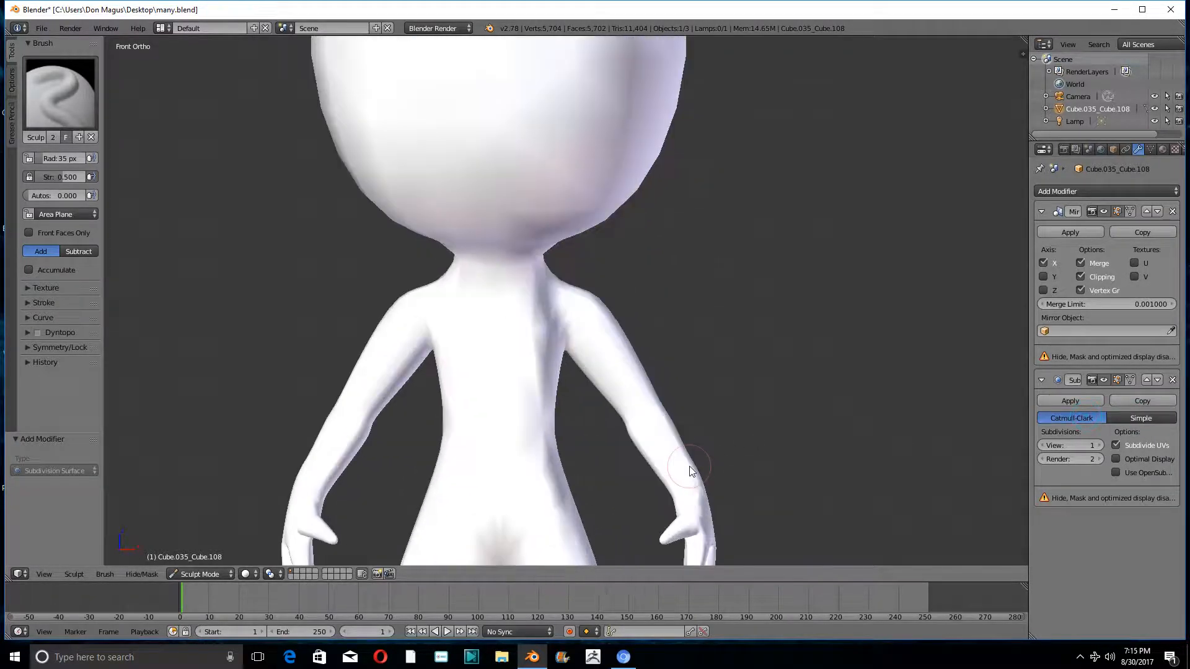
{"action": "middle_click_drag", "start_coordinate": [689, 466], "coordinate": [830, 277], "text": "shift"}
{"action": "scroll", "coordinate": [578, 373], "scroll_direction": "up", "scroll_amount": 3}
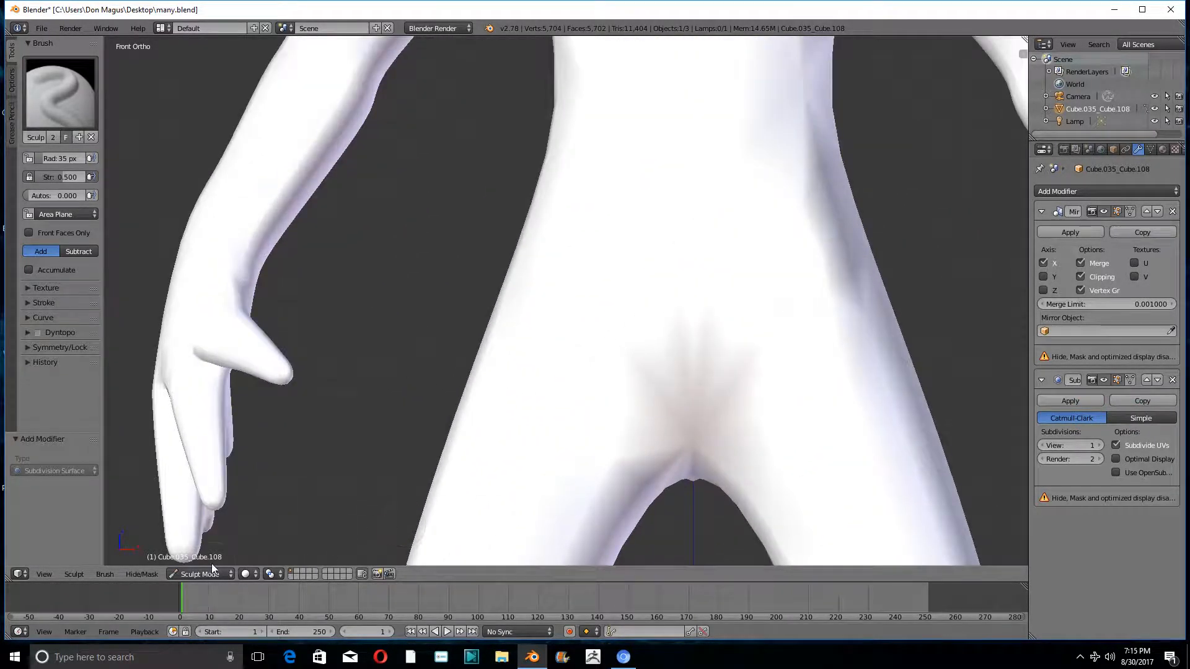
{"action": "left_click", "coordinate": [196, 573]}
{"action": "left_click", "coordinate": [194, 548]}
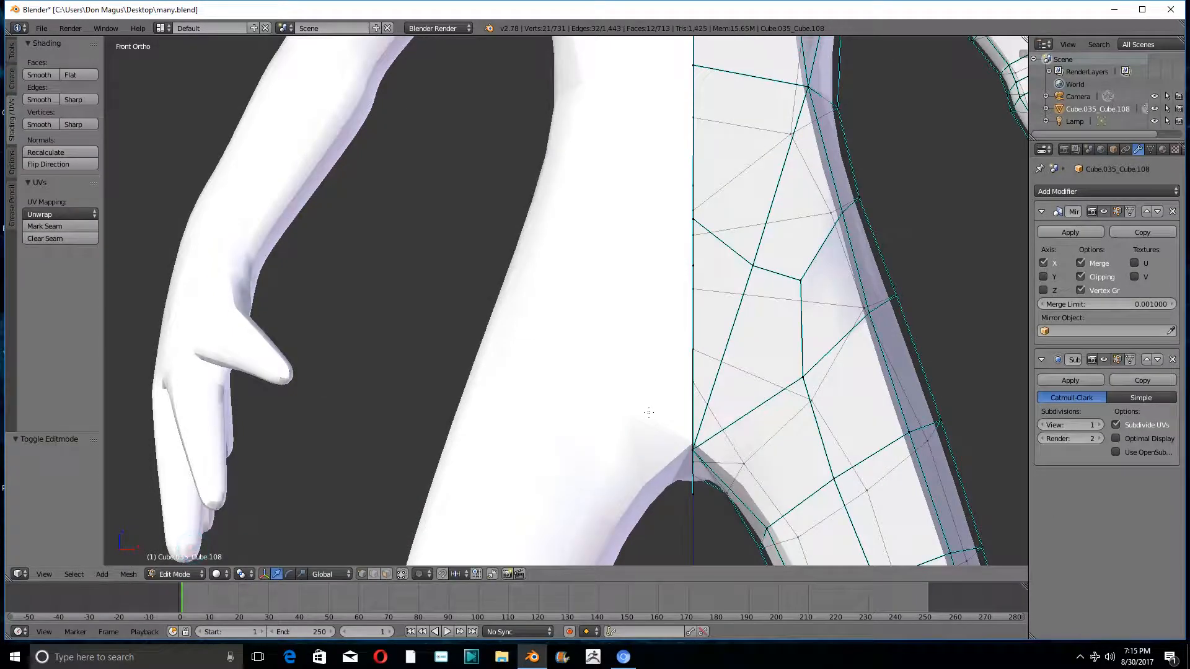
{"action": "middle_click_drag", "start_coordinate": [744, 388], "coordinate": [710, 418]}
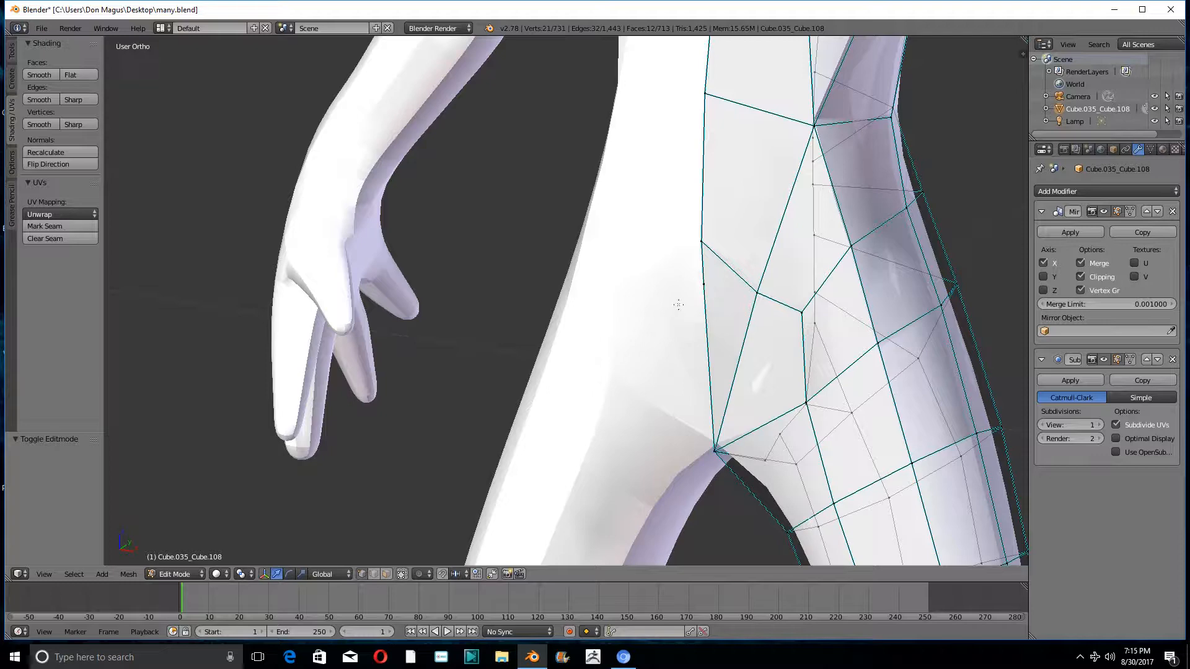
{"action": "right_click", "coordinate": [711, 282]}
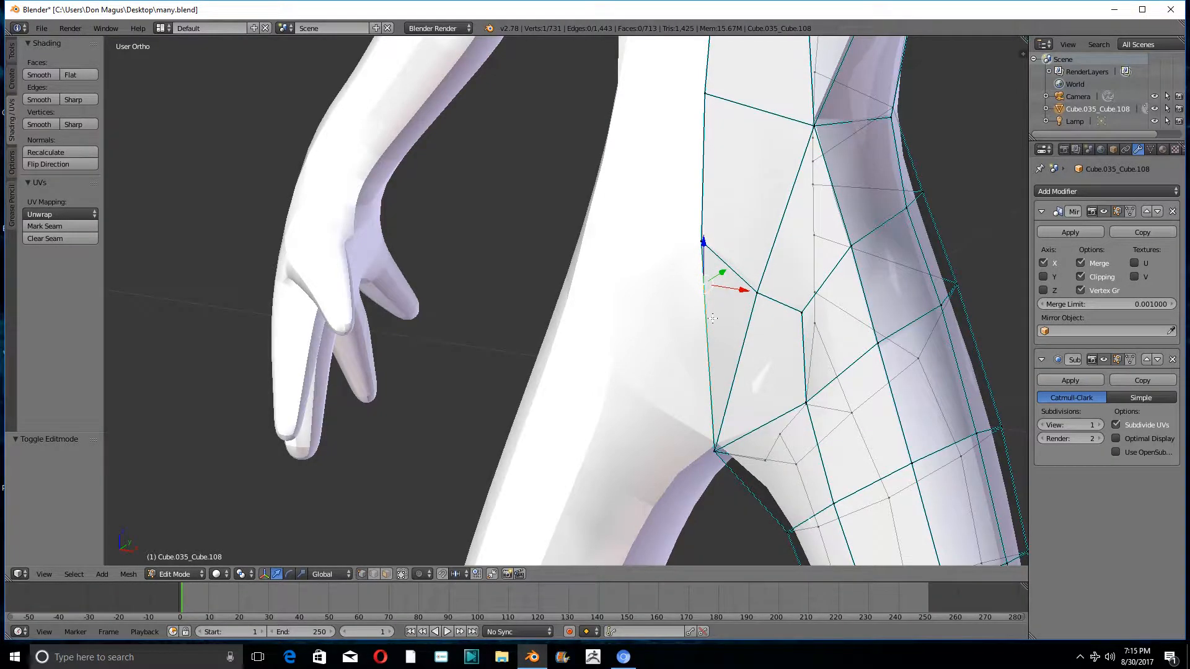
{"action": "middle_click_drag", "start_coordinate": [713, 318], "coordinate": [745, 319]}
{"action": "right_click", "coordinate": [763, 283], "text": "shift"}
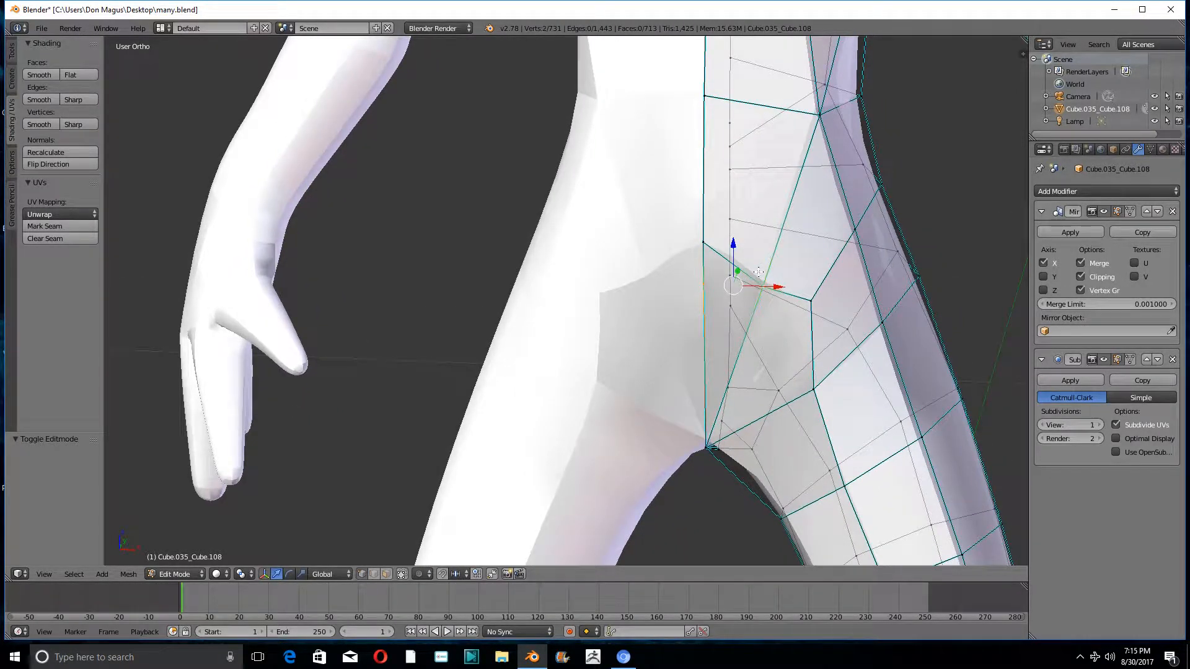
{"action": "key", "text": "j"}
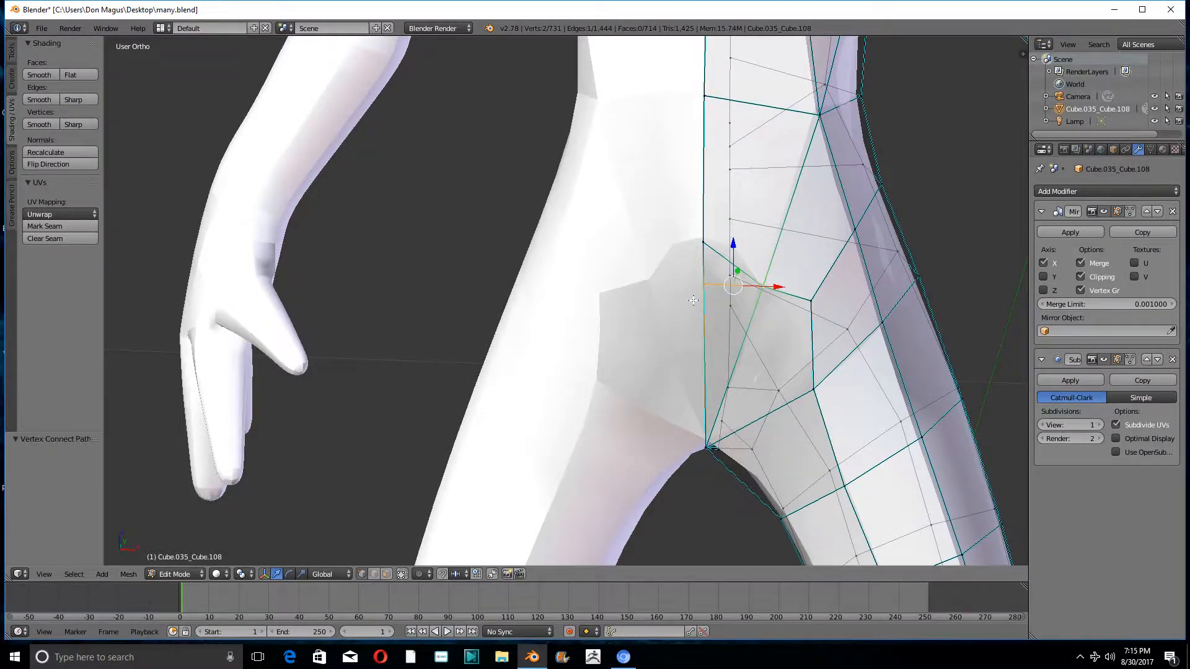
- Slide the centre-line vertex above the crotch down its edge with Vertex Slide, by a factor of about 0.403
{"action": "middle_click_drag", "start_coordinate": [692, 300], "coordinate": [631, 305]}
{"action": "right_click", "coordinate": [710, 275]}
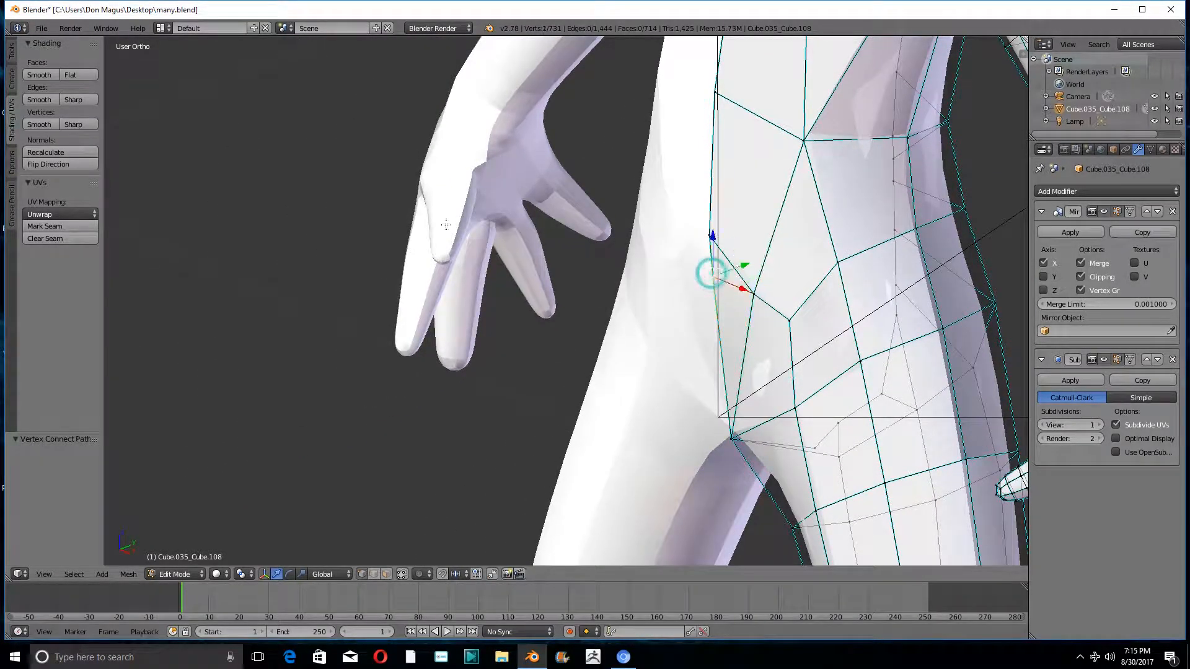
{"action": "left_click", "coordinate": [12, 52]}
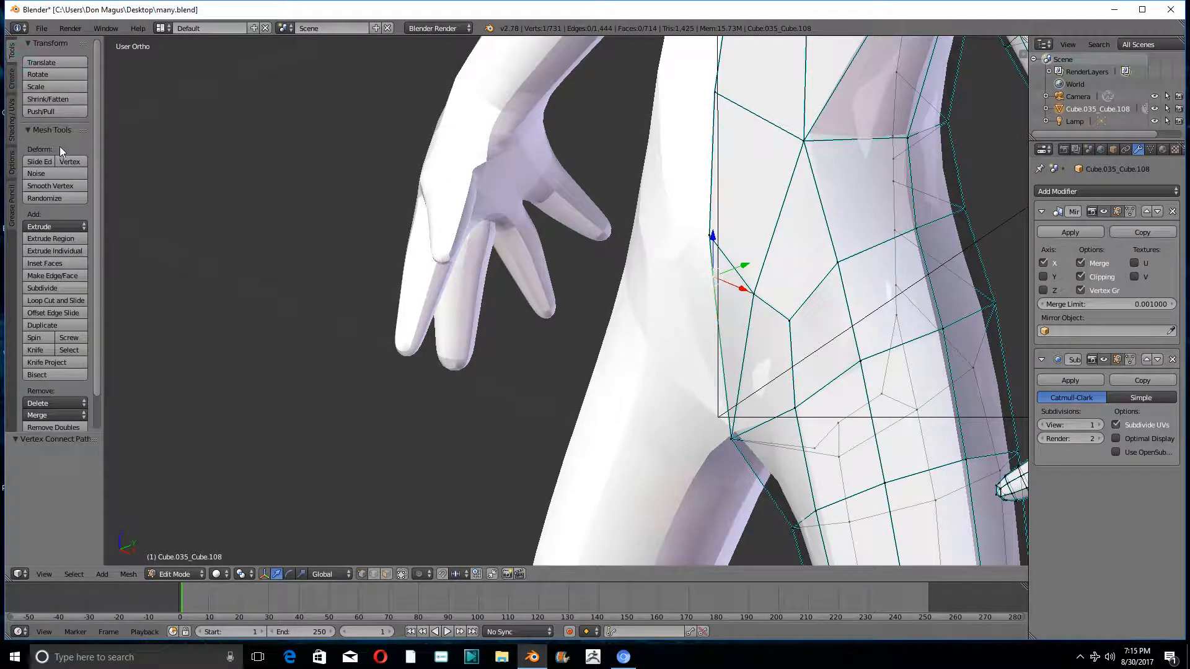
{"action": "left_click", "coordinate": [67, 160]}
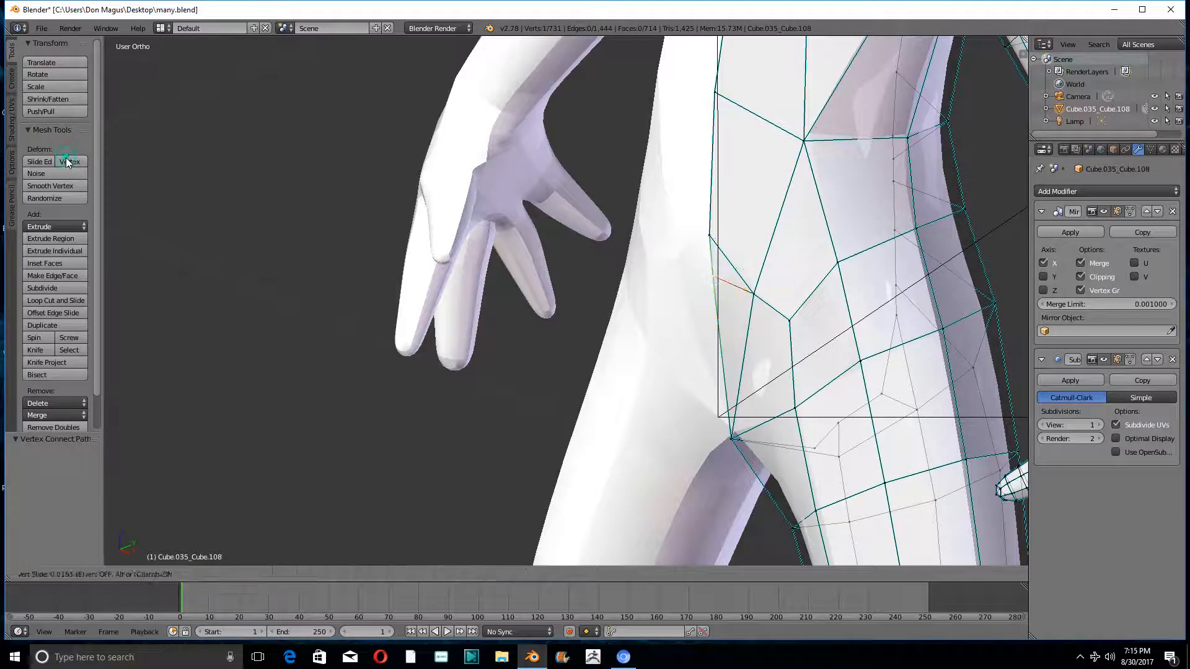
{"action": "left_click", "coordinate": [106, 221]}
{"action": "middle_click_drag", "start_coordinate": [105, 221], "coordinate": [584, 329]}
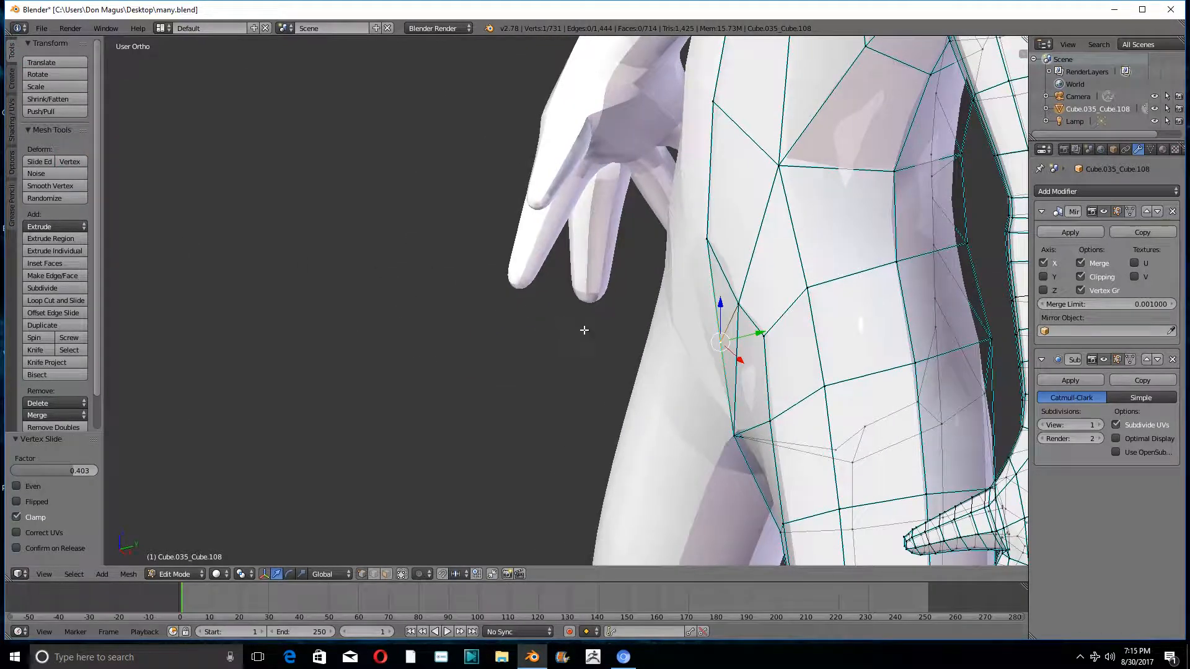
- Move the slid centre-line vertex about -0.015 along Y, -0.010 along Z and a further -0.008 along Y
{"action": "left_click_drag", "start_coordinate": [751, 333], "coordinate": [672, 335]}
{"action": "middle_click_drag", "start_coordinate": [672, 335], "coordinate": [699, 307]}
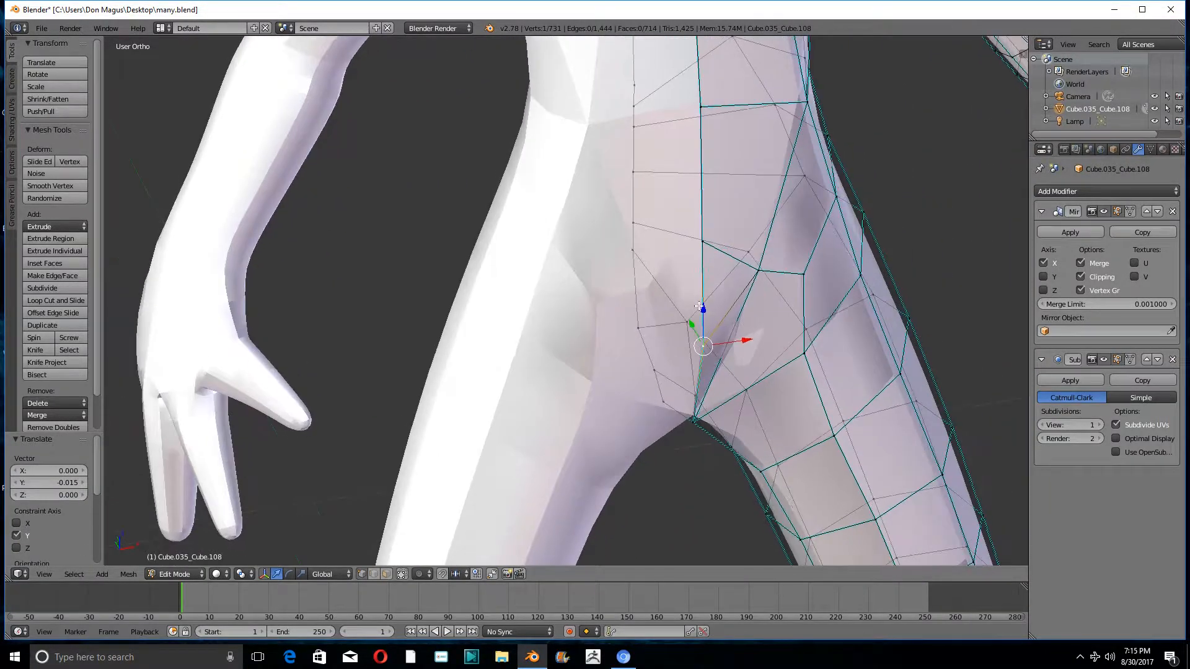
{"action": "left_click_drag", "start_coordinate": [704, 306], "coordinate": [704, 315]}
{"action": "middle_click_drag", "start_coordinate": [704, 314], "coordinate": [696, 349]}
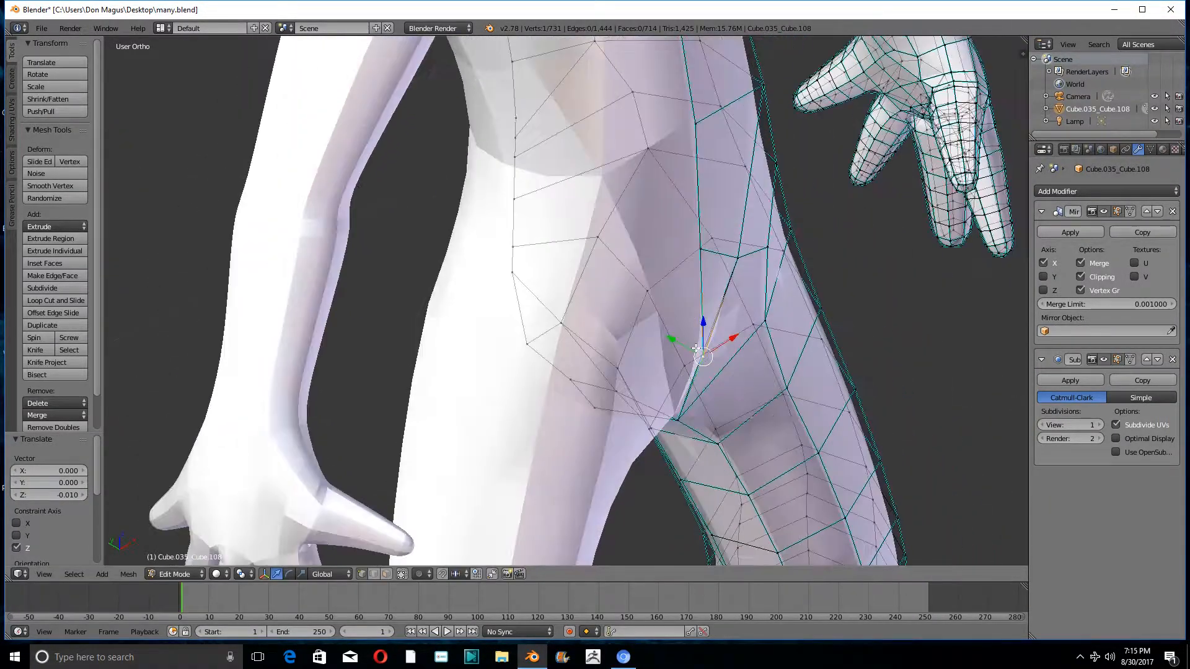
{"action": "left_click_drag", "start_coordinate": [674, 338], "coordinate": [685, 340]}
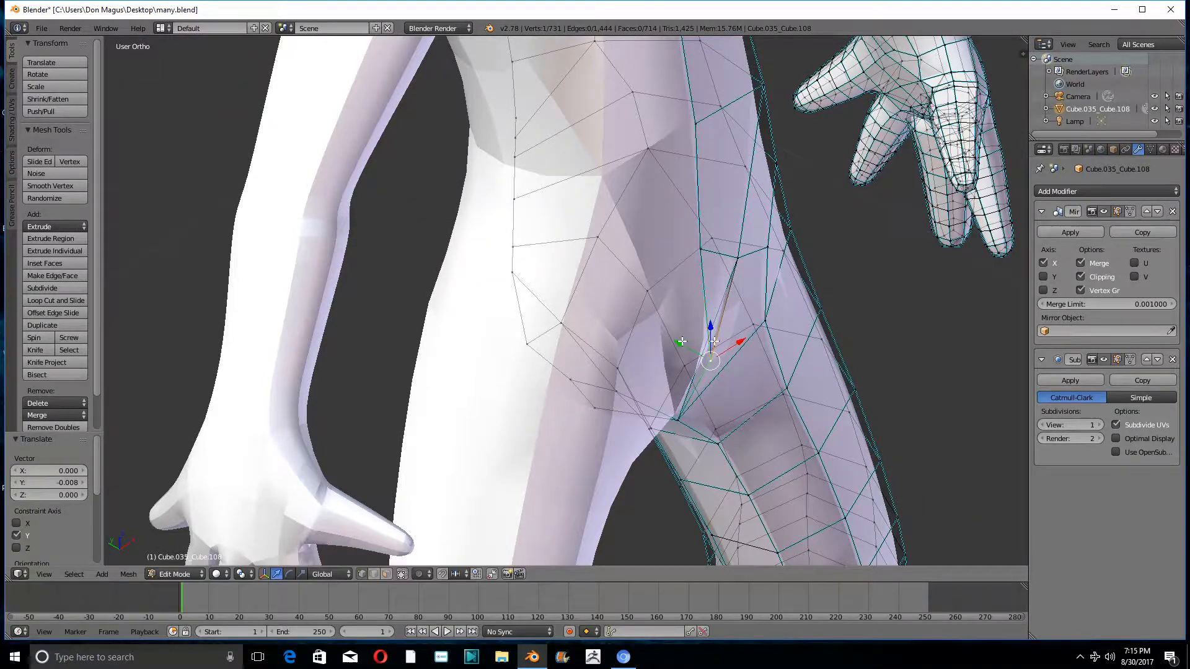
{"action": "middle_click_drag", "start_coordinate": [651, 372], "coordinate": [593, 381]}
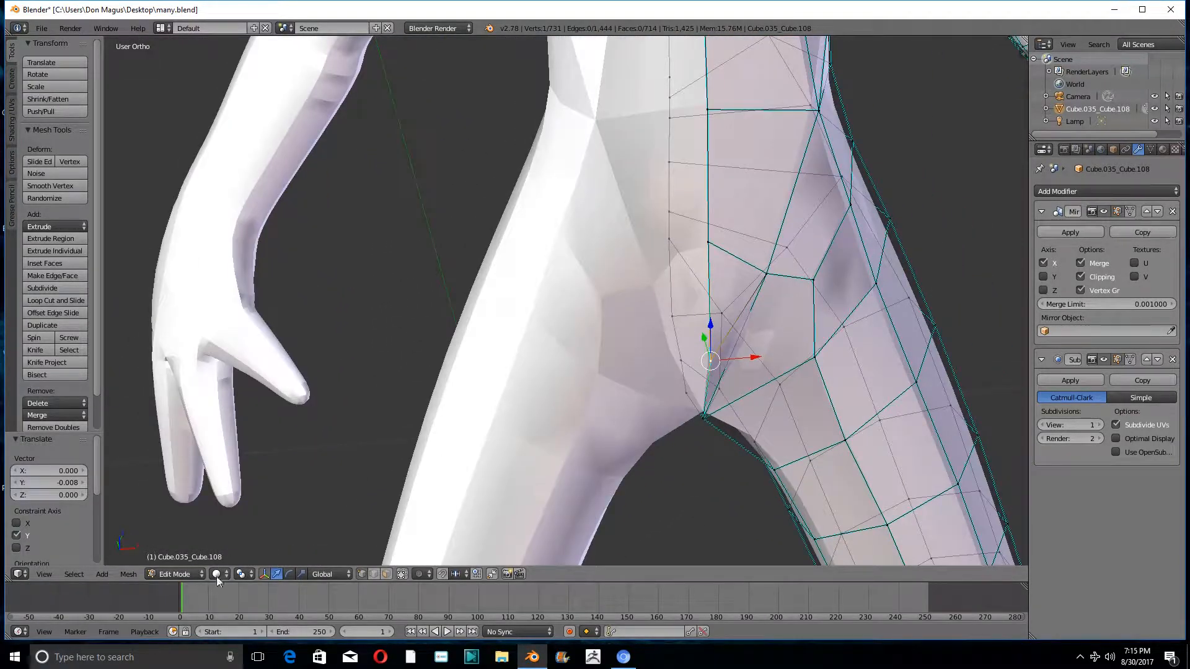
- Switch to Object Mode and inspect the smoothed figure as a whole
{"action": "left_click", "coordinate": [173, 574]}
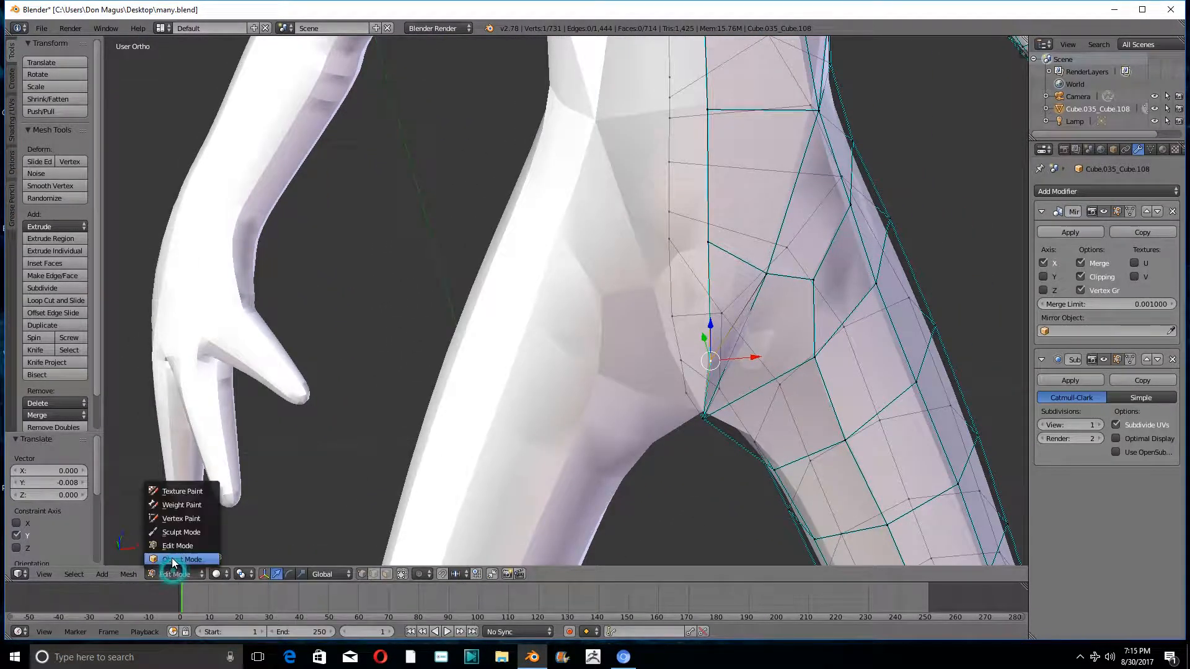
{"action": "left_click", "coordinate": [173, 561]}
{"action": "middle_click_drag", "start_coordinate": [681, 325], "coordinate": [626, 336]}
{"action": "scroll", "coordinate": [584, 290], "scroll_direction": "down", "scroll_amount": 4}
{"action": "scroll", "coordinate": [601, 281], "scroll_direction": "down", "scroll_amount": 1}
- Try viewport subdivision levels up to 5 on the Subdivision Surface modifier and settle on a View level of 2
{"action": "left_click", "coordinate": [1100, 424]}
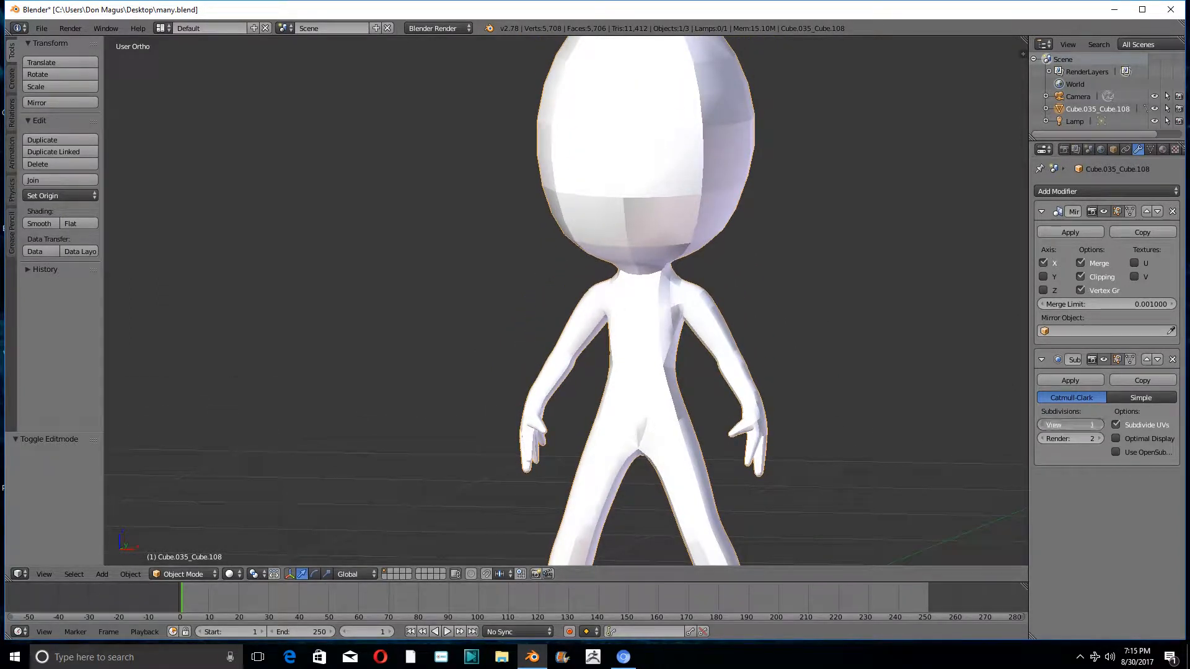
{"action": "left_click", "coordinate": [1101, 425]}
{"action": "left_click", "coordinate": [1101, 425]}
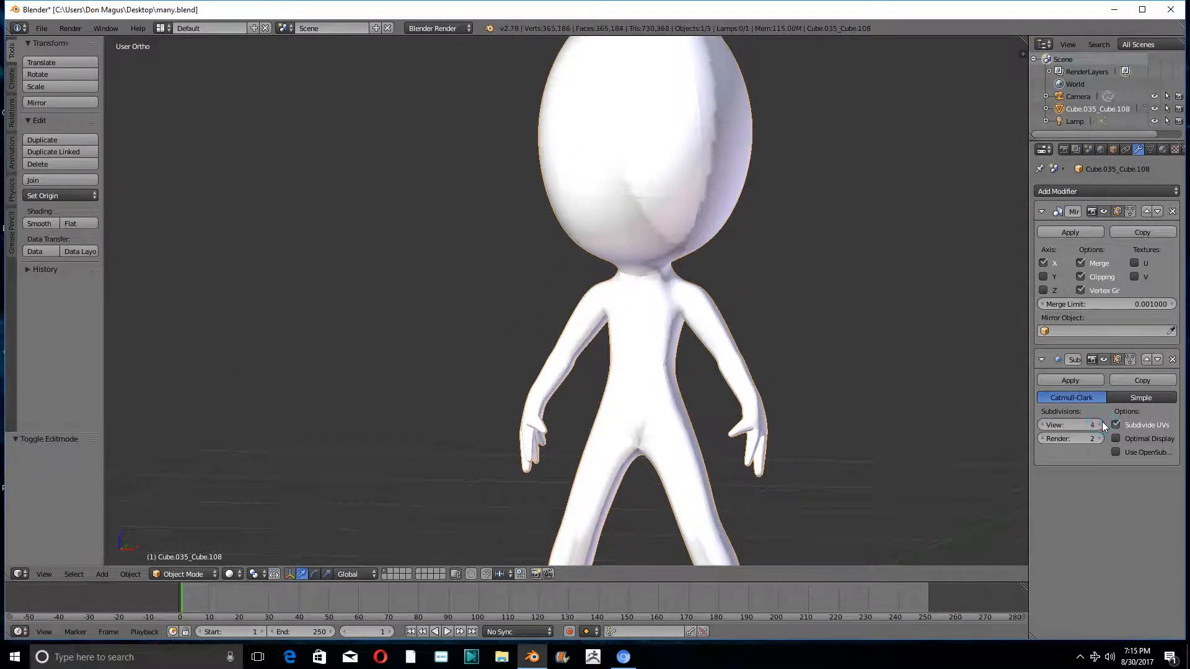
{"action": "left_click", "coordinate": [1040, 425]}
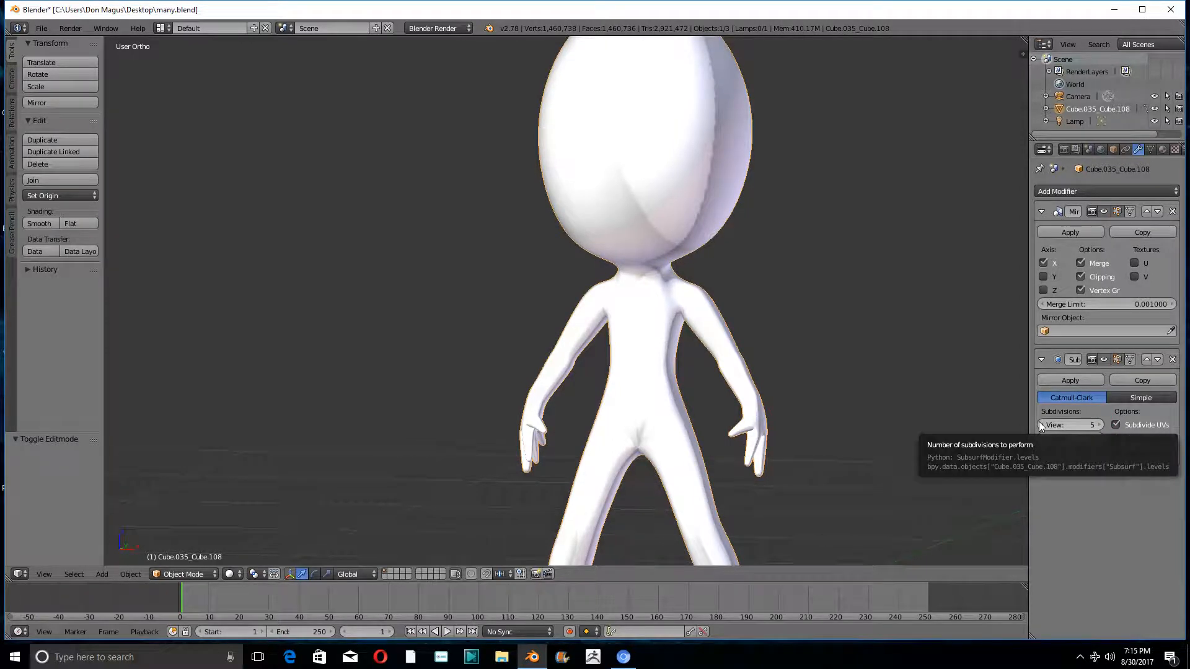
{"action": "left_click", "coordinate": [1040, 424]}
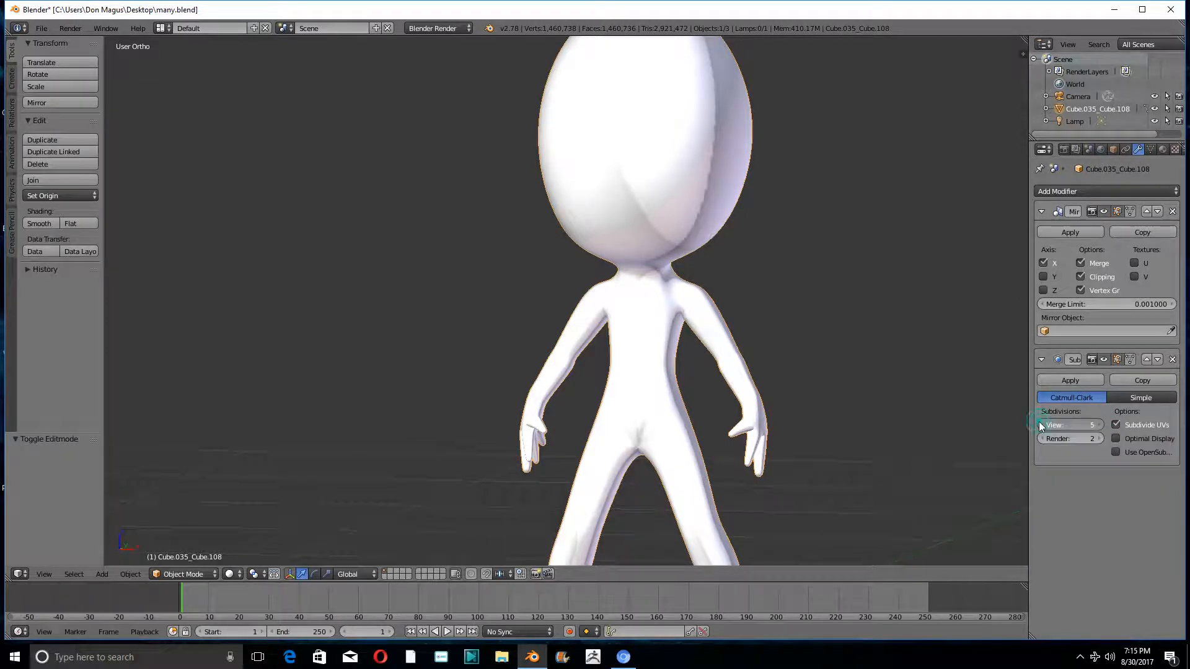
{"action": "left_click", "coordinate": [1040, 424]}
{"action": "left_click", "coordinate": [1040, 425]}
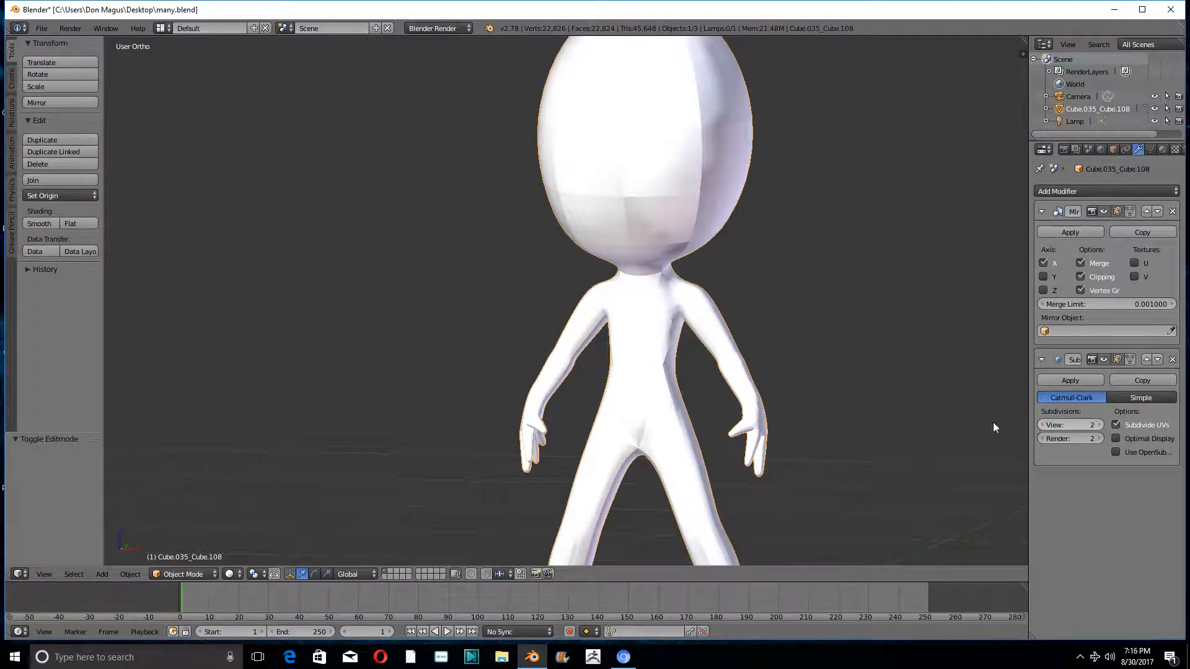
- Put the subdivided figure back into Sculpt Mode with the whole head in view
{"action": "left_click", "coordinate": [204, 572]}
{"action": "left_click", "coordinate": [177, 531]}
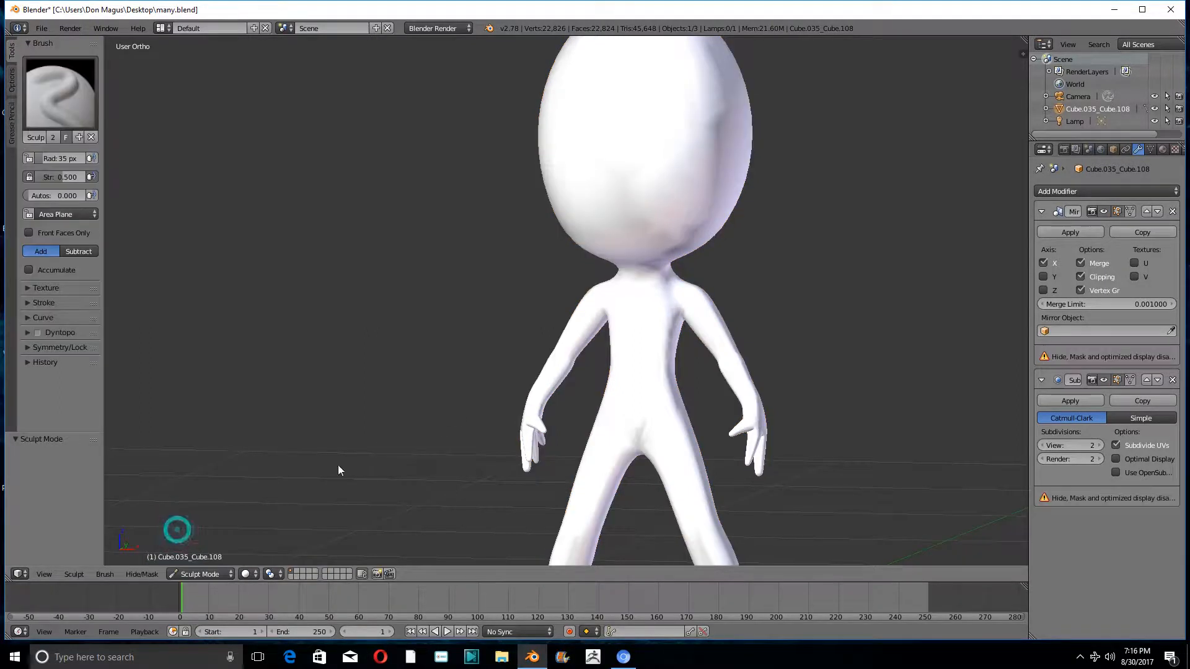
{"action": "scroll", "coordinate": [612, 215], "scroll_direction": "up", "scroll_amount": 1}
{"action": "scroll", "coordinate": [638, 228], "scroll_direction": "up", "scroll_amount": 1}
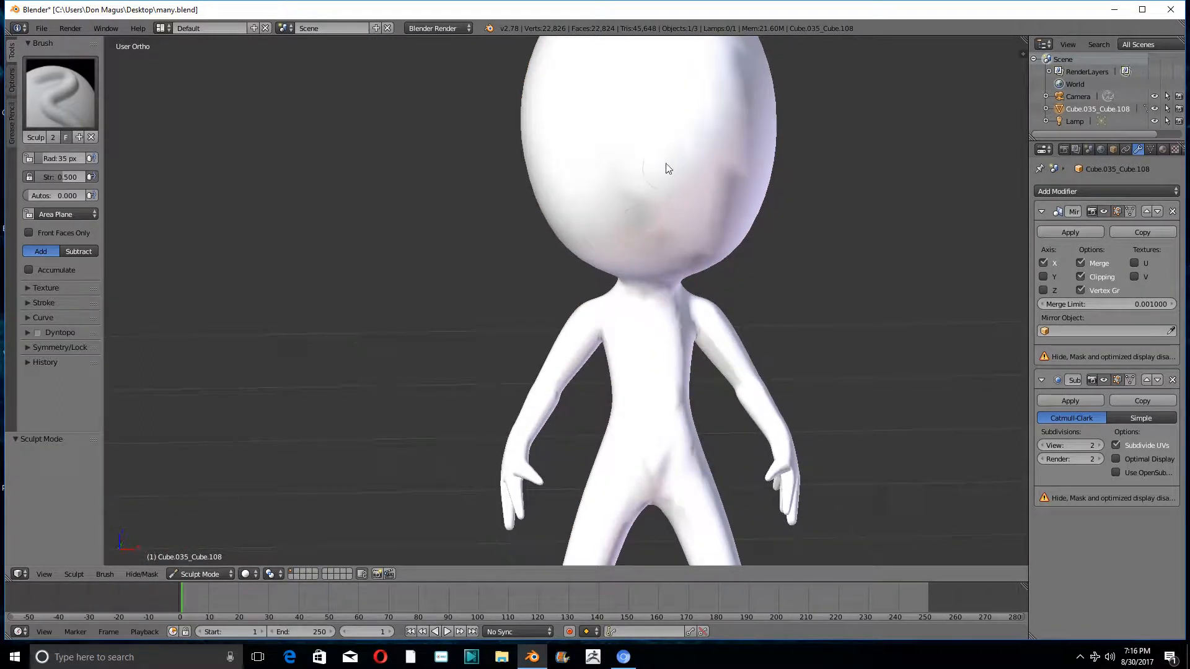
{"action": "mouse_move", "coordinate": [668, 166]}
{"action": "middle_mouse_down"}
{"action": "mouse_move", "coordinate": [643, 252]}
{"action": "mouse_move", "coordinate": [628, 262]}
{"action": "middle_mouse_up"}
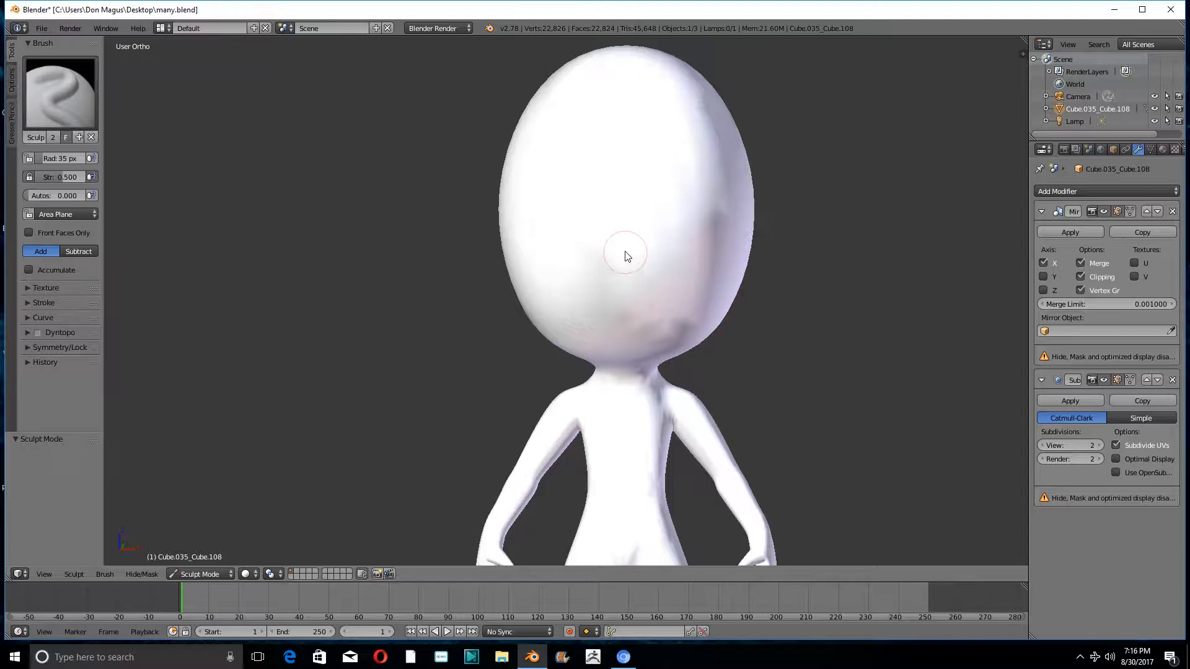
- Set the sculpt brush to Subtract and apply the Subdivision Surface modifier to the figure's mesh
{"action": "left_click", "coordinate": [79, 251]}
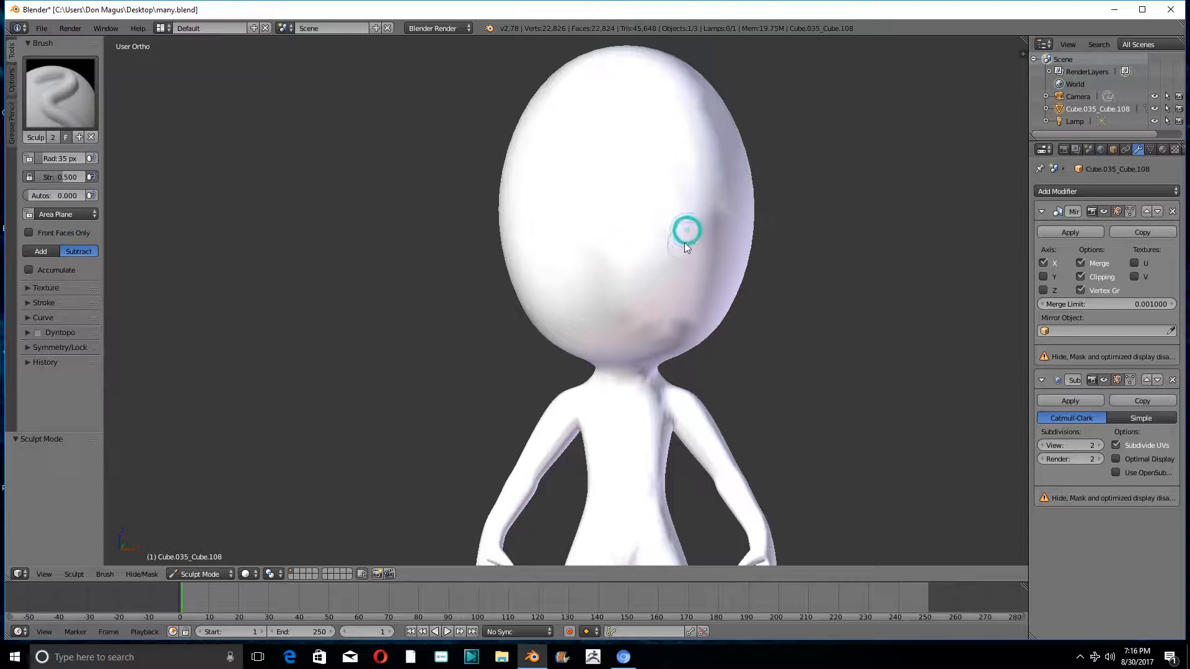
{"action": "middle_click_drag", "start_coordinate": [782, 268], "coordinate": [786, 274]}
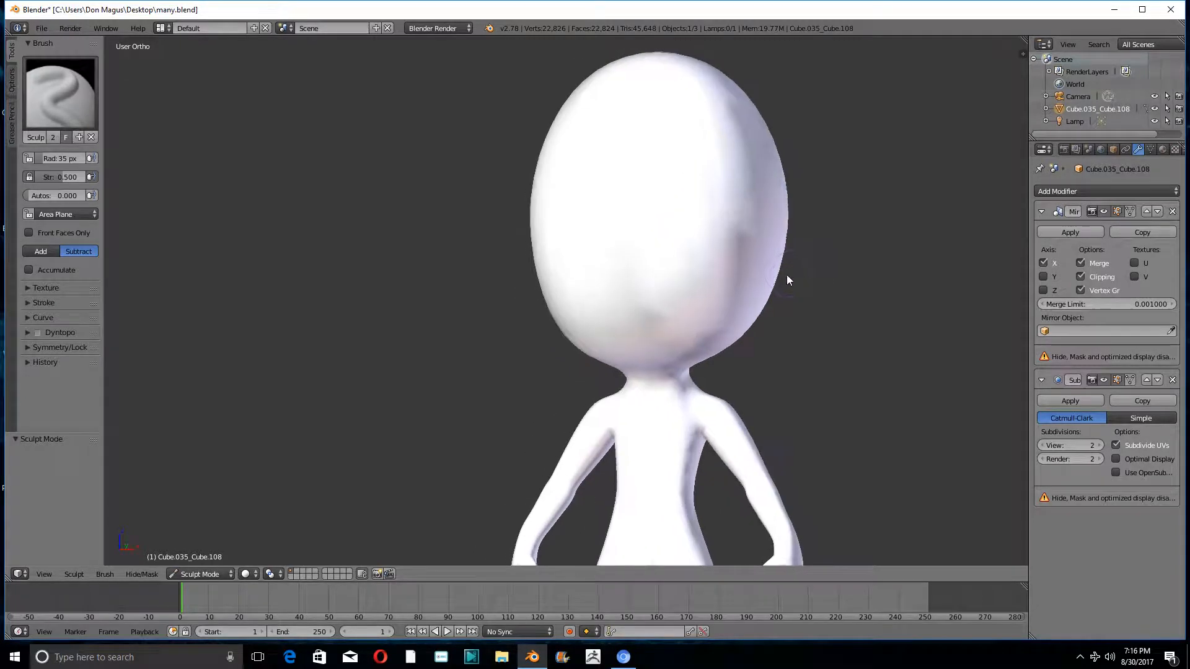
{"action": "left_click", "coordinate": [1064, 401]}
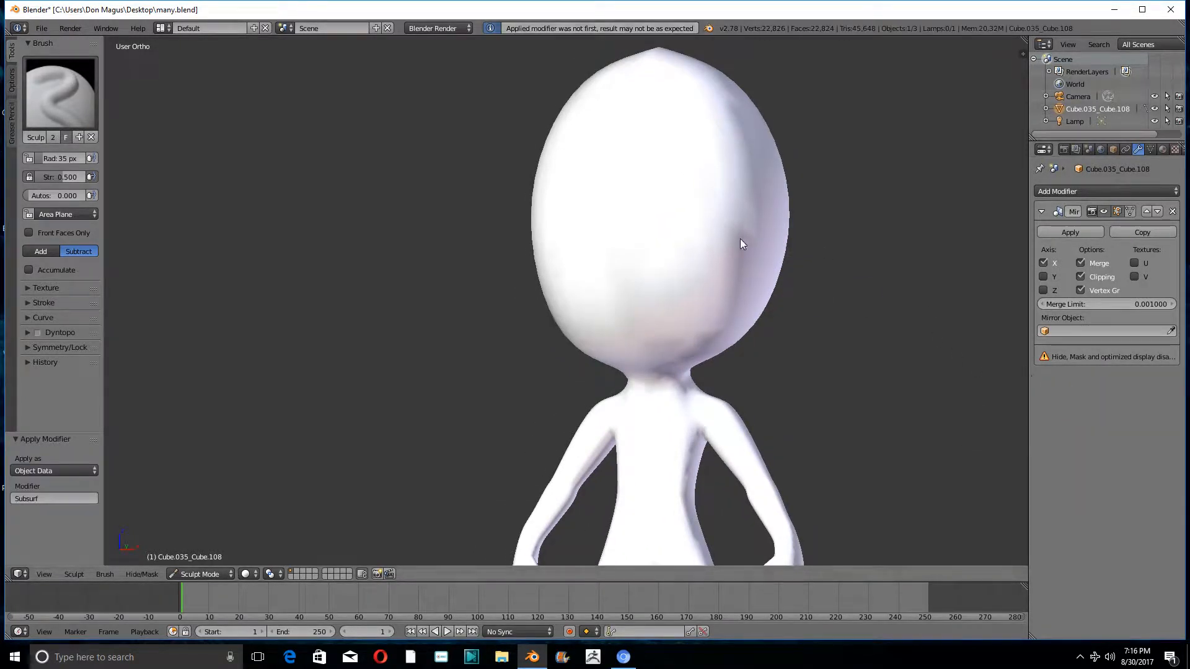
- Switch to Edit Mode and examine the denser mesh around the head, neck and torso
{"action": "mouse_move", "coordinate": [663, 239]}
{"action": "middle_mouse_down"}
{"action": "mouse_move", "coordinate": [696, 248]}
{"action": "mouse_move", "coordinate": [754, 319]}
{"action": "mouse_move", "coordinate": [685, 325]}
{"action": "mouse_move", "coordinate": [600, 306]}
{"action": "mouse_move", "coordinate": [664, 273]}
{"action": "middle_mouse_up"}
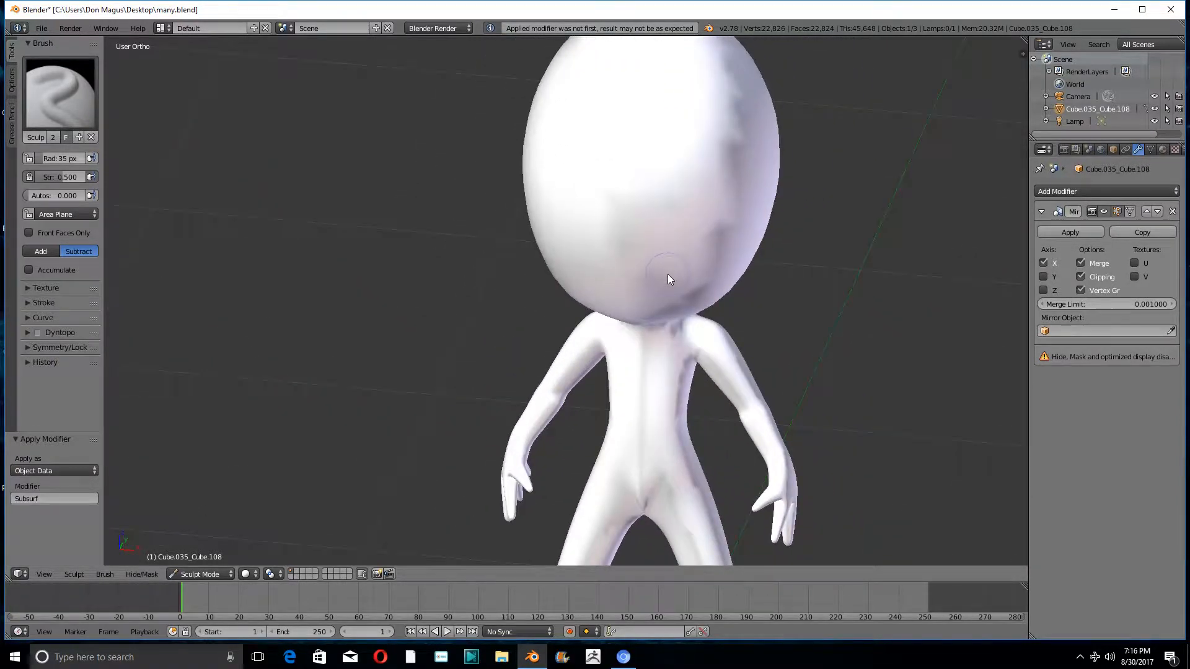
{"action": "left_click", "coordinate": [197, 574]}
{"action": "left_click", "coordinate": [199, 546]}
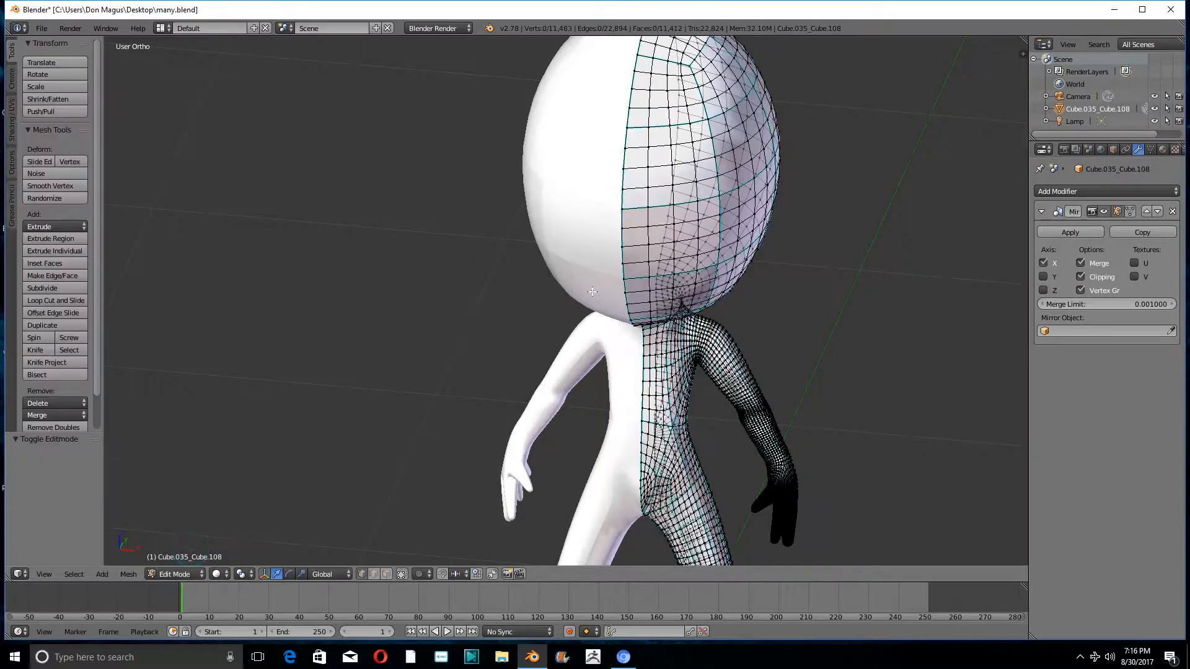
{"action": "middle_click_drag", "start_coordinate": [564, 264], "coordinate": [687, 358]}
{"action": "scroll", "coordinate": [612, 241], "scroll_direction": "down", "scroll_amount": 5}
{"action": "scroll", "coordinate": [637, 320], "scroll_direction": "up", "scroll_amount": 7}
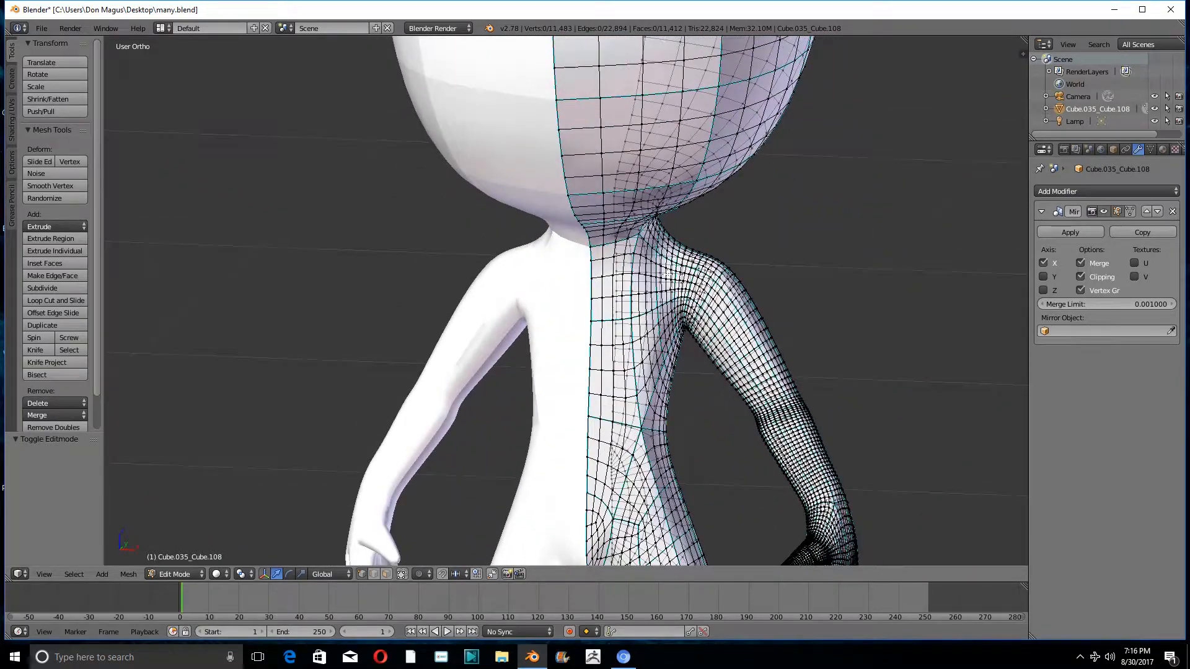
{"action": "middle_click_drag", "start_coordinate": [666, 275], "coordinate": [654, 301], "text": "shift"}
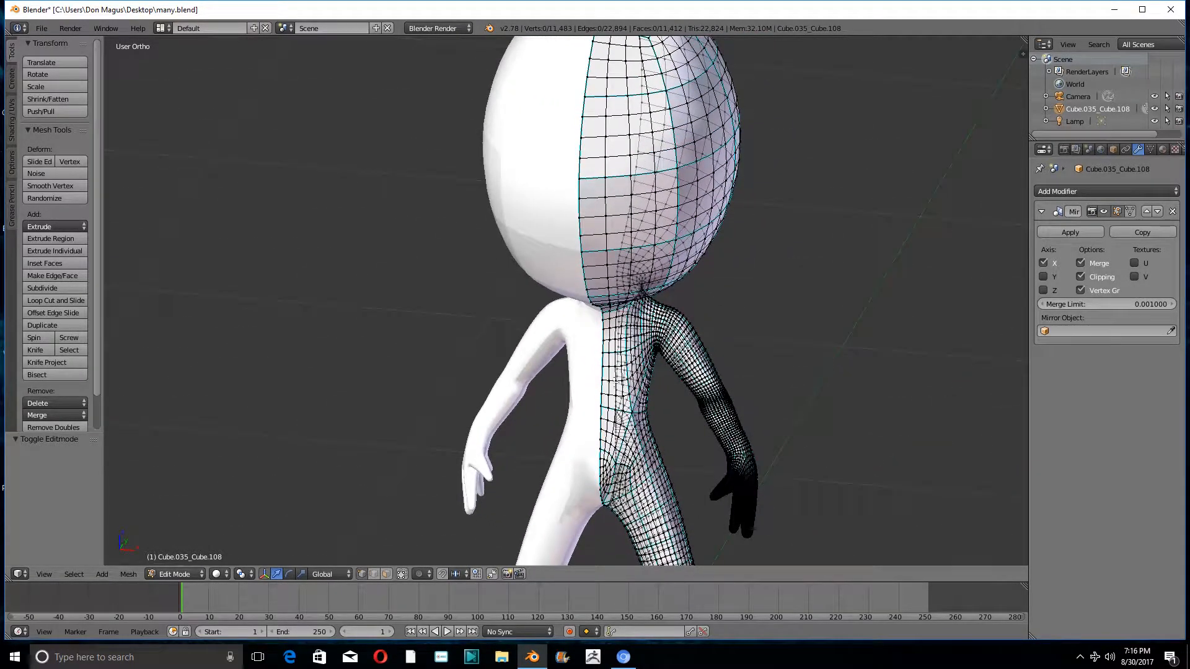
- Return to Sculpt Mode, try a subtracting stroke on the chest beside the armpit, and undo it
{"action": "left_click", "coordinate": [196, 574]}
{"action": "left_click", "coordinate": [169, 536]}
{"action": "scroll", "coordinate": [700, 302], "scroll_direction": "up", "scroll_amount": 4}
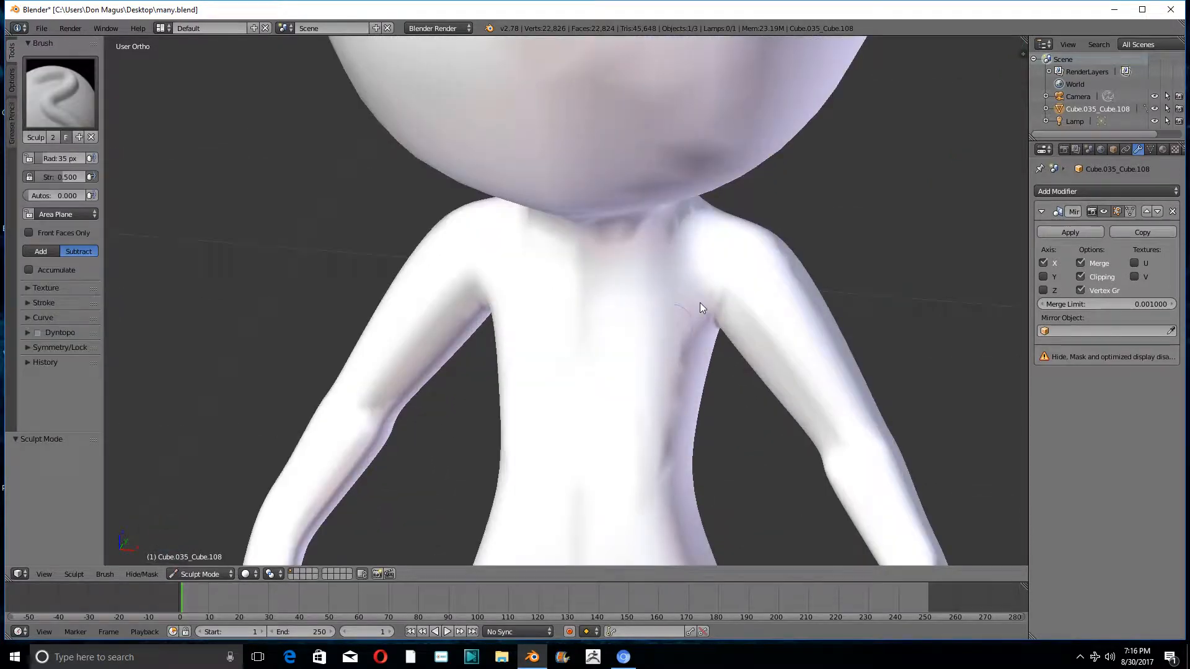
{"action": "left_click_drag", "start_coordinate": [700, 296], "coordinate": [674, 314]}
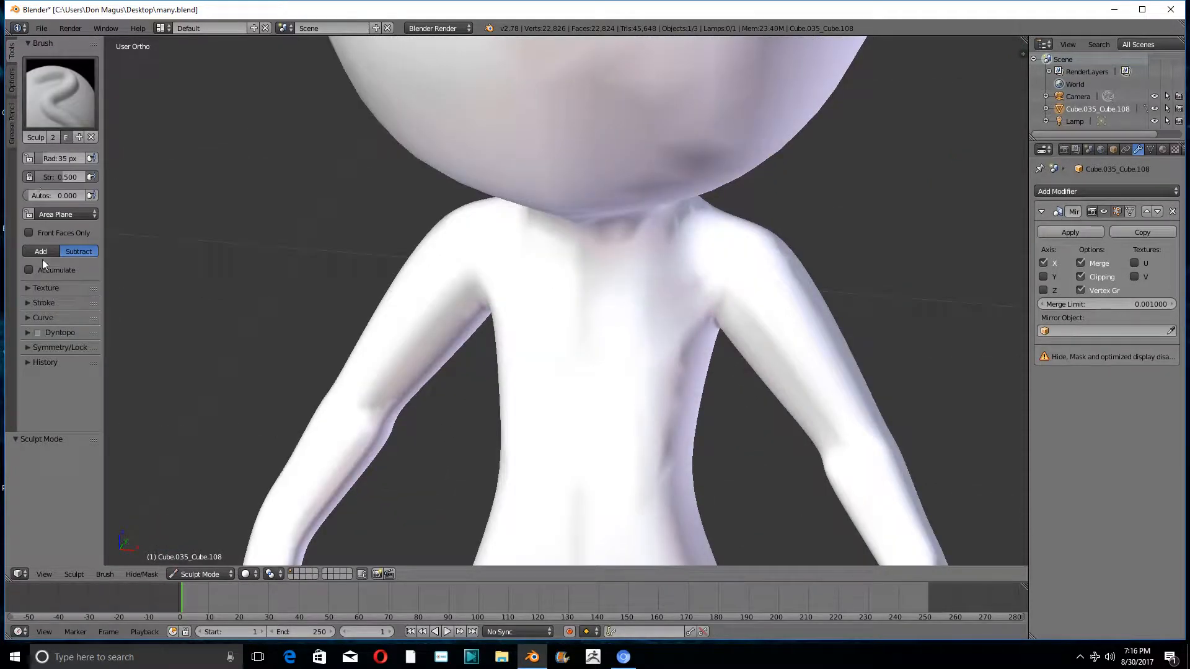
{"action": "key", "text": "ctrl+z"}
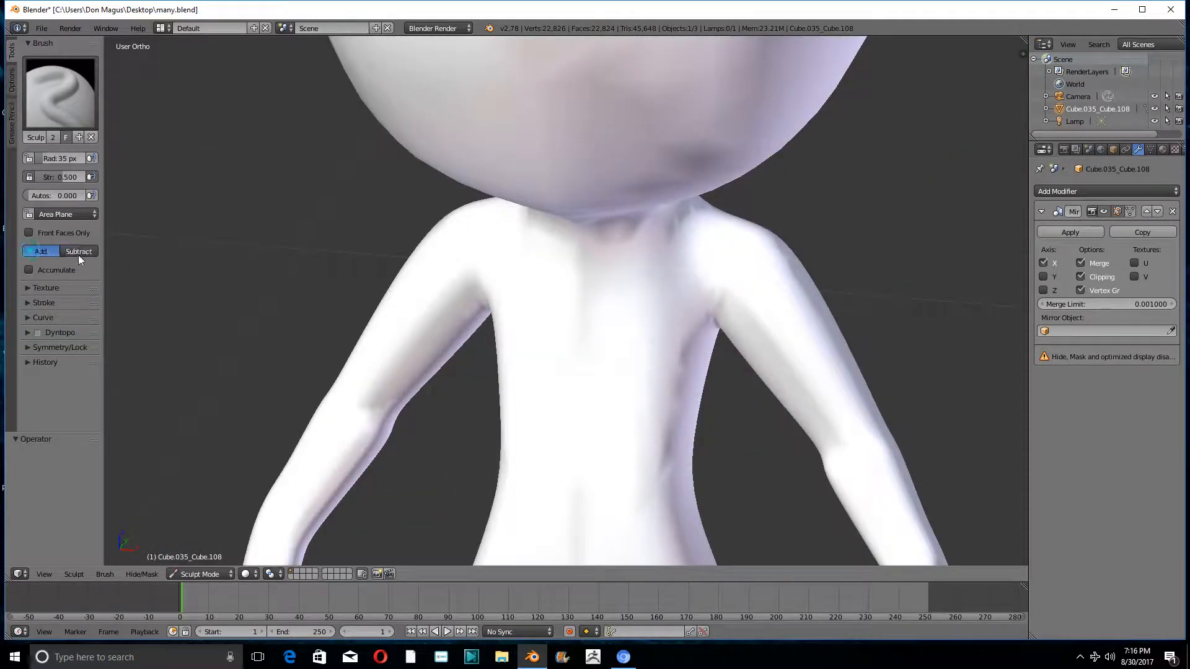
- Set the brush to Add and build up the chest with strokes from the armpit to the centre line
{"action": "mouse_move", "coordinate": [691, 305]}
{"action": "left_mouse_down"}
{"action": "mouse_move", "coordinate": [616, 351]}
{"action": "mouse_move", "coordinate": [624, 329]}
{"action": "left_mouse_up"}
{"action": "mouse_move", "coordinate": [690, 267]}
{"action": "left_mouse_down"}
{"action": "mouse_move", "coordinate": [657, 310]}
{"action": "mouse_move", "coordinate": [597, 345]}
{"action": "left_mouse_up"}
{"action": "left_click_drag", "start_coordinate": [600, 294], "coordinate": [606, 371]}
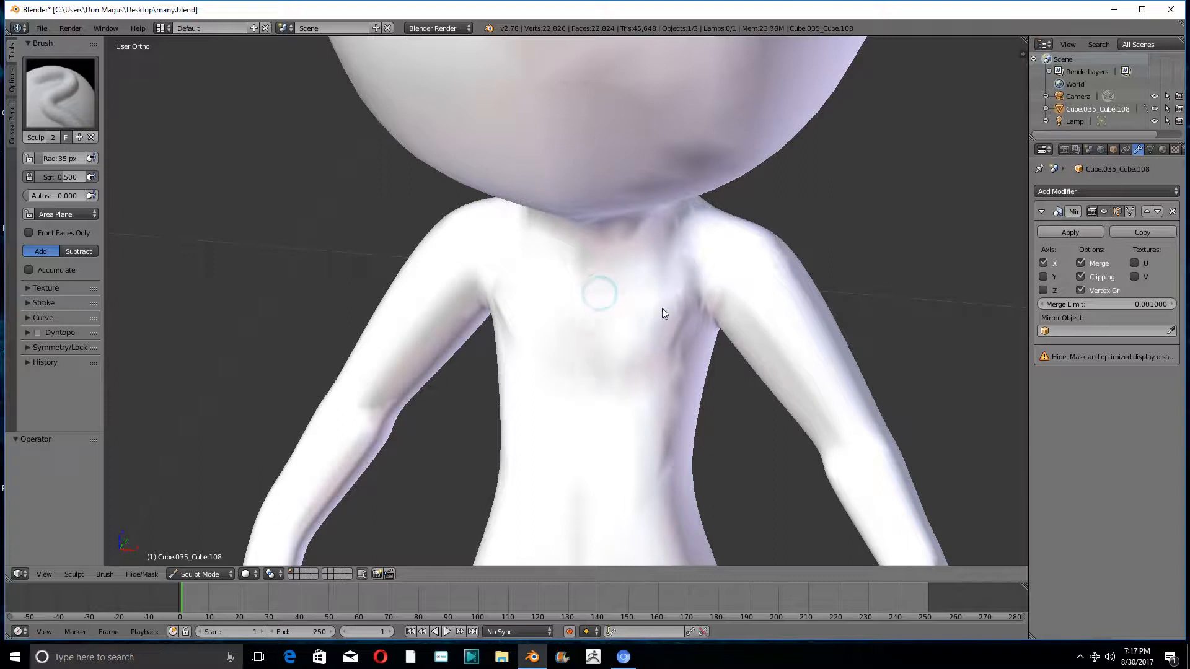
{"action": "left_click_drag", "start_coordinate": [675, 280], "coordinate": [608, 329]}
{"action": "mouse_move", "coordinate": [609, 332]}
{"action": "middle_mouse_down"}
{"action": "mouse_move", "coordinate": [681, 328]}
{"action": "mouse_move", "coordinate": [742, 298]}
{"action": "mouse_move", "coordinate": [772, 299]}
{"action": "mouse_move", "coordinate": [643, 319]}
{"action": "mouse_move", "coordinate": [632, 338]}
{"action": "mouse_move", "coordinate": [652, 354]}
{"action": "middle_mouse_up"}
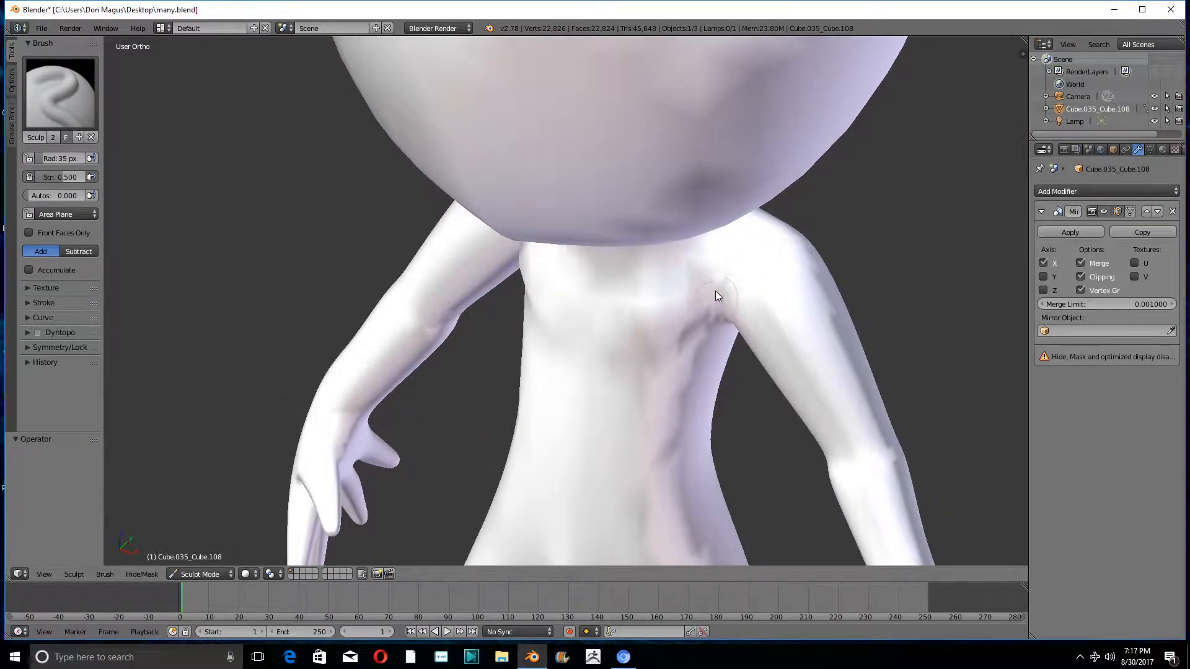
- Build up the shoulder and the top of the upper arm with Add strokes from the front and side
{"action": "left_click_drag", "start_coordinate": [727, 285], "coordinate": [794, 310]}
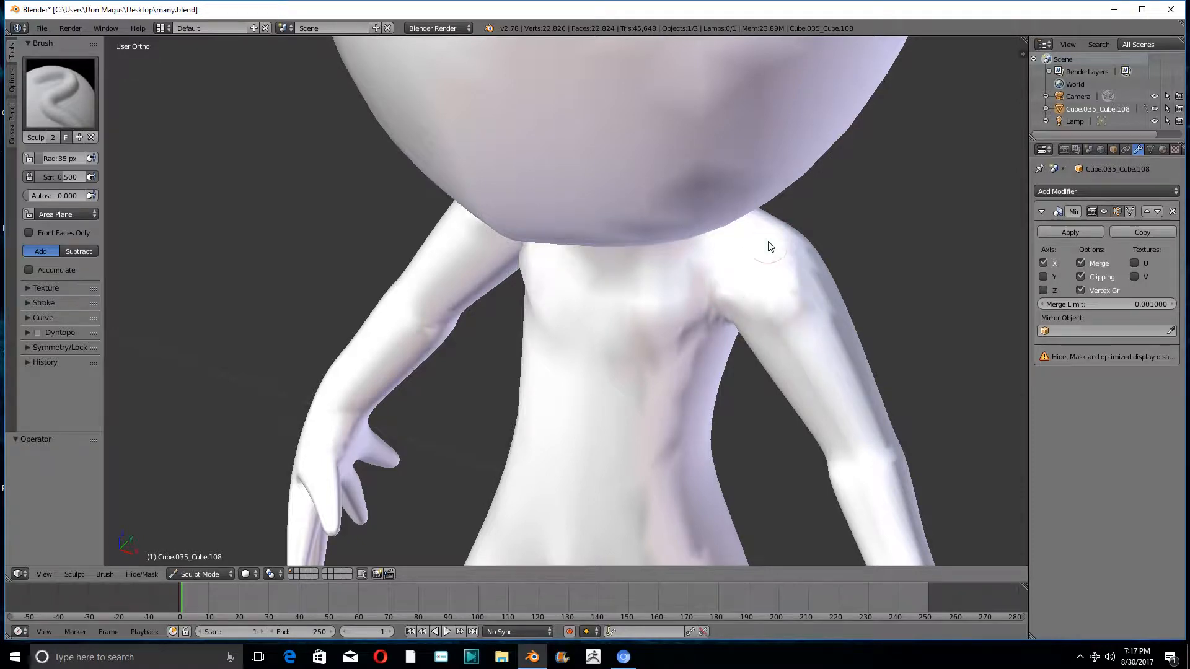
{"action": "left_click_drag", "start_coordinate": [770, 246], "coordinate": [749, 231]}
{"action": "mouse_move", "coordinate": [750, 231]}
{"action": "middle_mouse_down"}
{"action": "mouse_move", "coordinate": [695, 295]}
{"action": "mouse_move", "coordinate": [723, 312]}
{"action": "mouse_move", "coordinate": [757, 268]}
{"action": "mouse_move", "coordinate": [837, 260]}
{"action": "middle_mouse_up"}
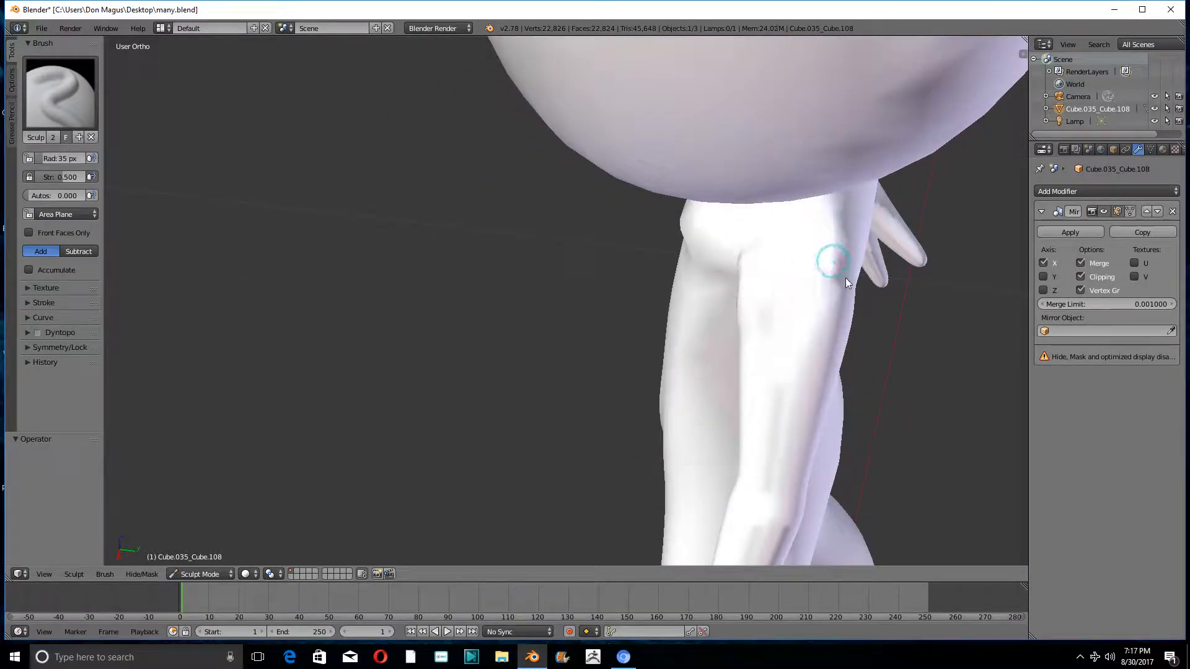
{"action": "mouse_move", "coordinate": [802, 340]}
{"action": "left_mouse_down"}
{"action": "mouse_move", "coordinate": [852, 259]}
{"action": "mouse_move", "coordinate": [796, 313]}
{"action": "mouse_move", "coordinate": [790, 287]}
{"action": "left_mouse_up"}
{"action": "mouse_move", "coordinate": [790, 286]}
{"action": "middle_mouse_down"}
{"action": "mouse_move", "coordinate": [931, 228]}
{"action": "mouse_move", "coordinate": [842, 279]}
{"action": "middle_mouse_up"}
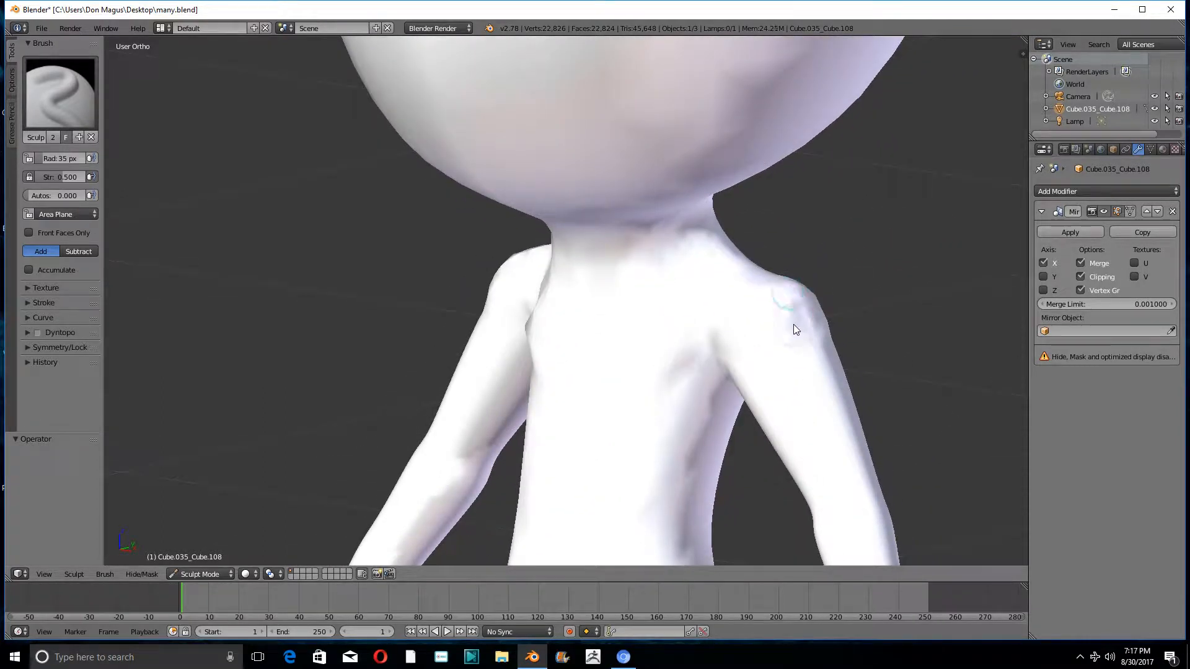
{"action": "middle_click_drag", "start_coordinate": [791, 313], "coordinate": [757, 331]}
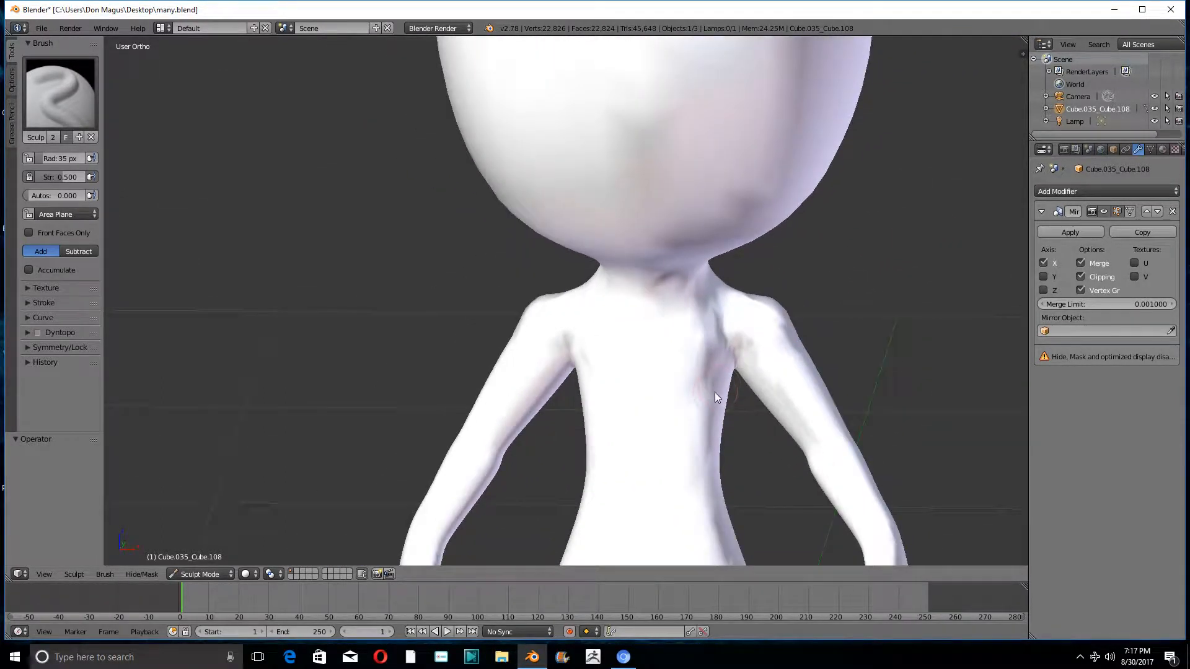
- Set the brush to Subtract and carve in the side of the waist
{"action": "middle_click_drag", "start_coordinate": [715, 392], "coordinate": [733, 224], "text": "shift"}
{"action": "scroll", "coordinate": [695, 300], "scroll_direction": "up", "scroll_amount": 3}
{"action": "scroll", "coordinate": [675, 315], "scroll_direction": "down", "scroll_amount": 1}
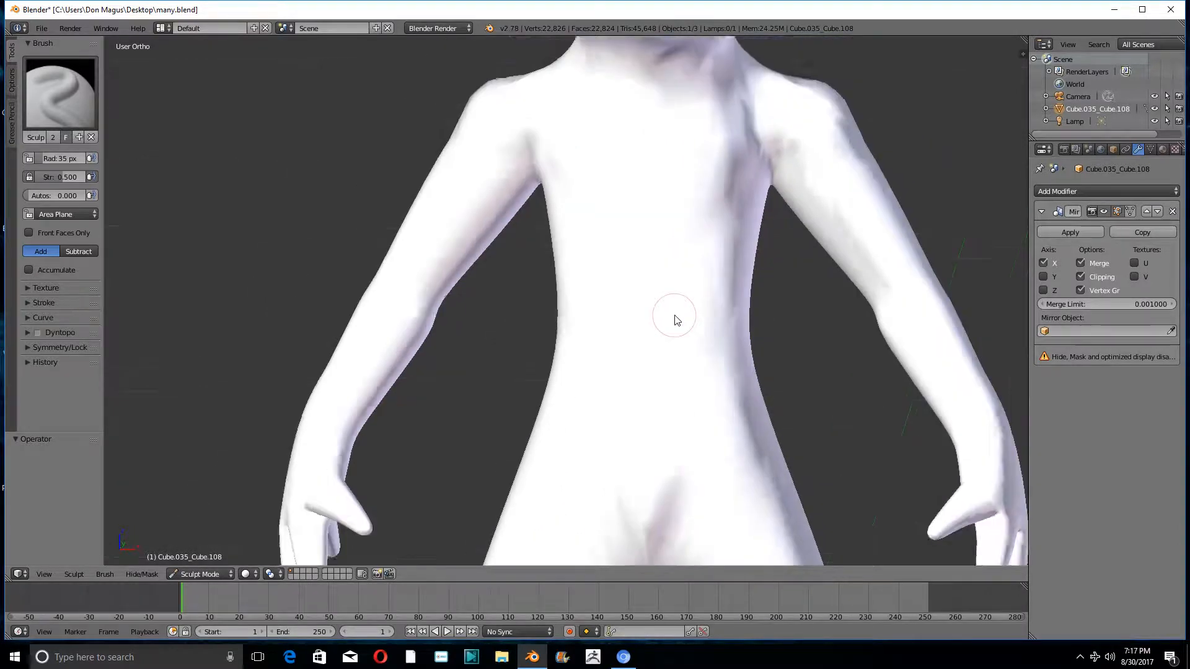
{"action": "scroll", "coordinate": [676, 320], "scroll_direction": "down", "scroll_amount": 1}
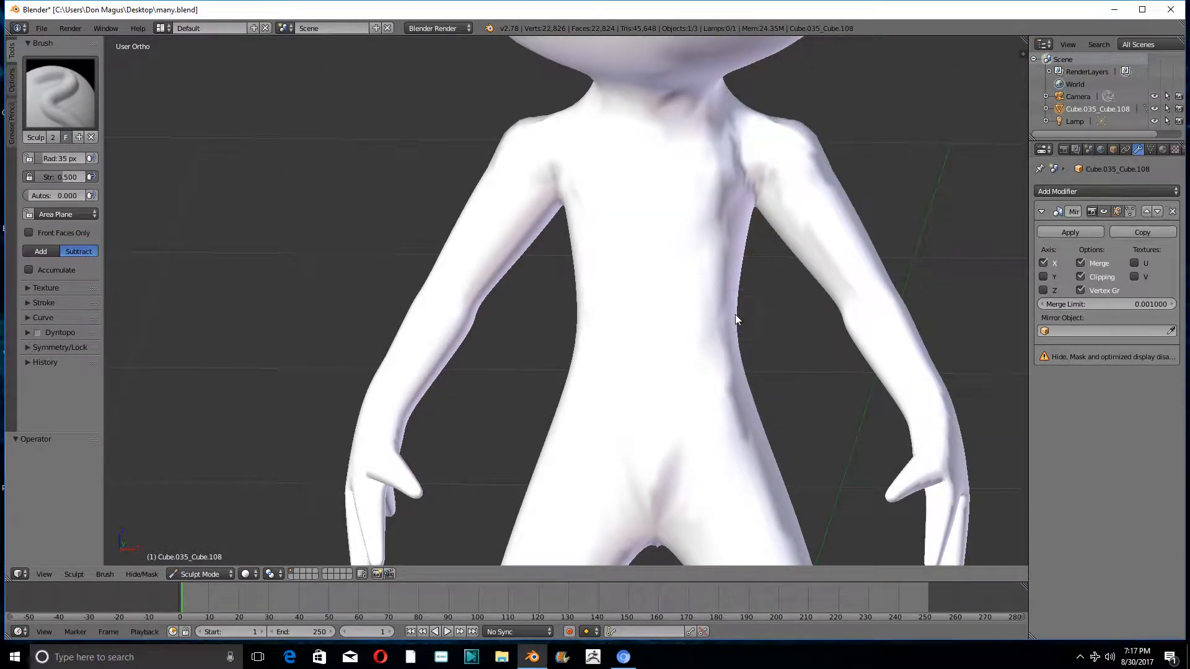
{"action": "middle_click_drag", "start_coordinate": [735, 314], "coordinate": [744, 329]}
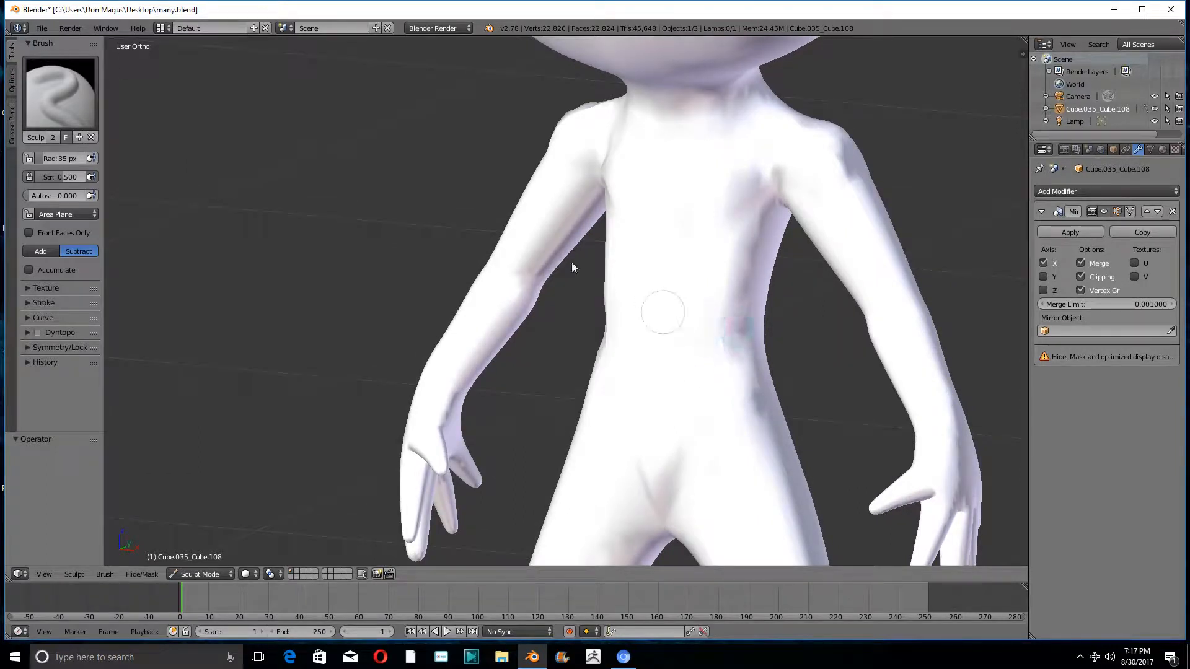
- Change the sculpt brush to Smooth
{"action": "left_click", "coordinate": [61, 94]}
{"action": "left_click", "coordinate": [404, 223]}
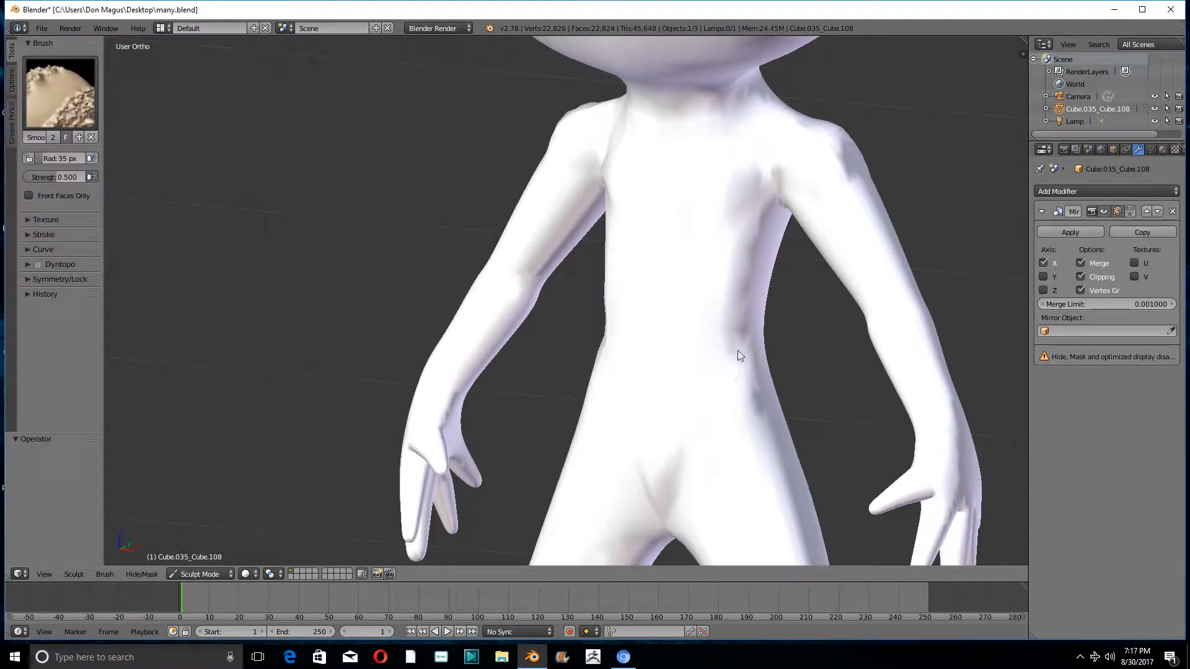
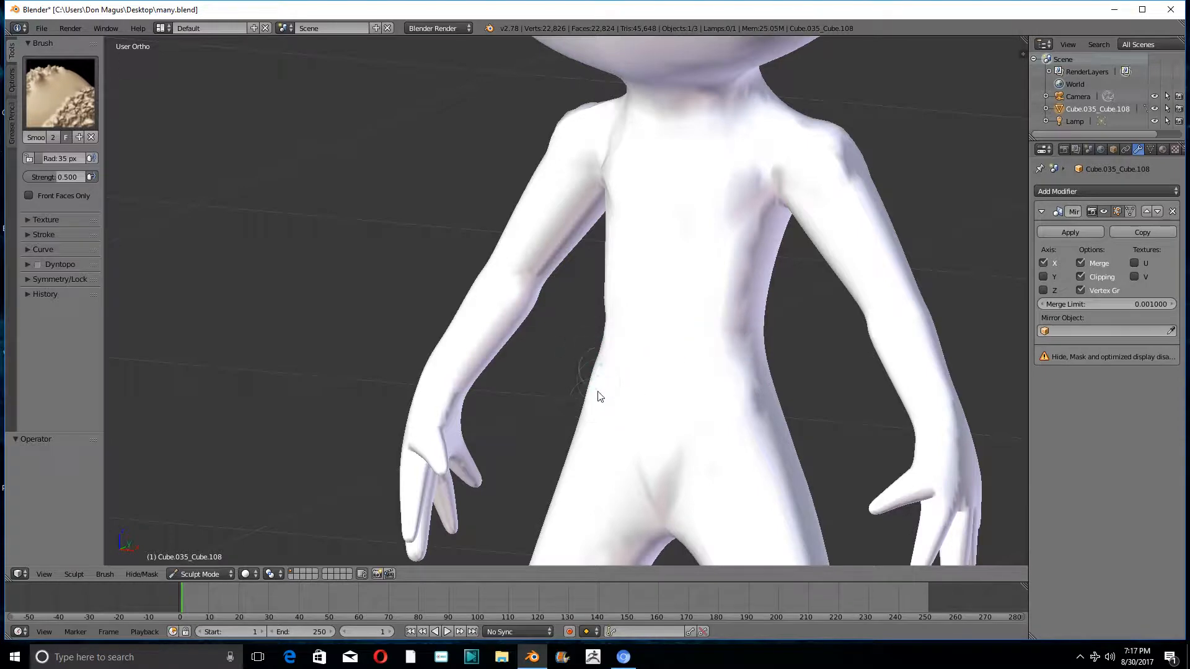
- Switch the figure from sculpting to Object Mode so that modifiers can be added
{"action": "middle_click_drag", "start_coordinate": [601, 399], "coordinate": [701, 352]}
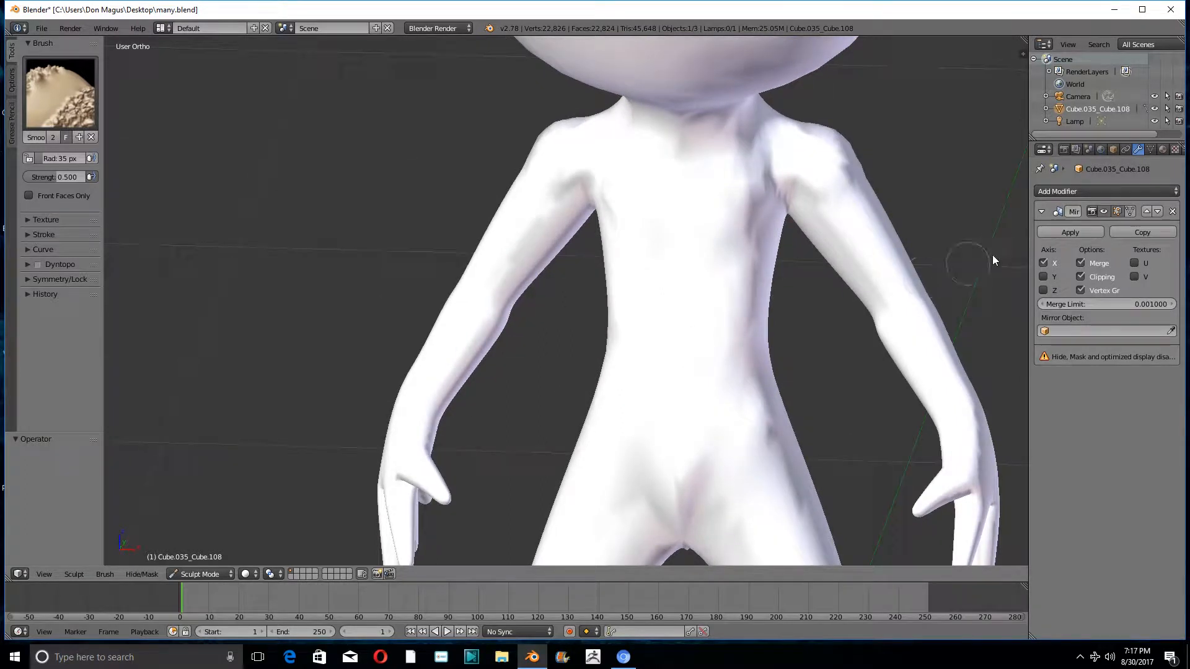
{"action": "left_click", "coordinate": [1094, 194]}
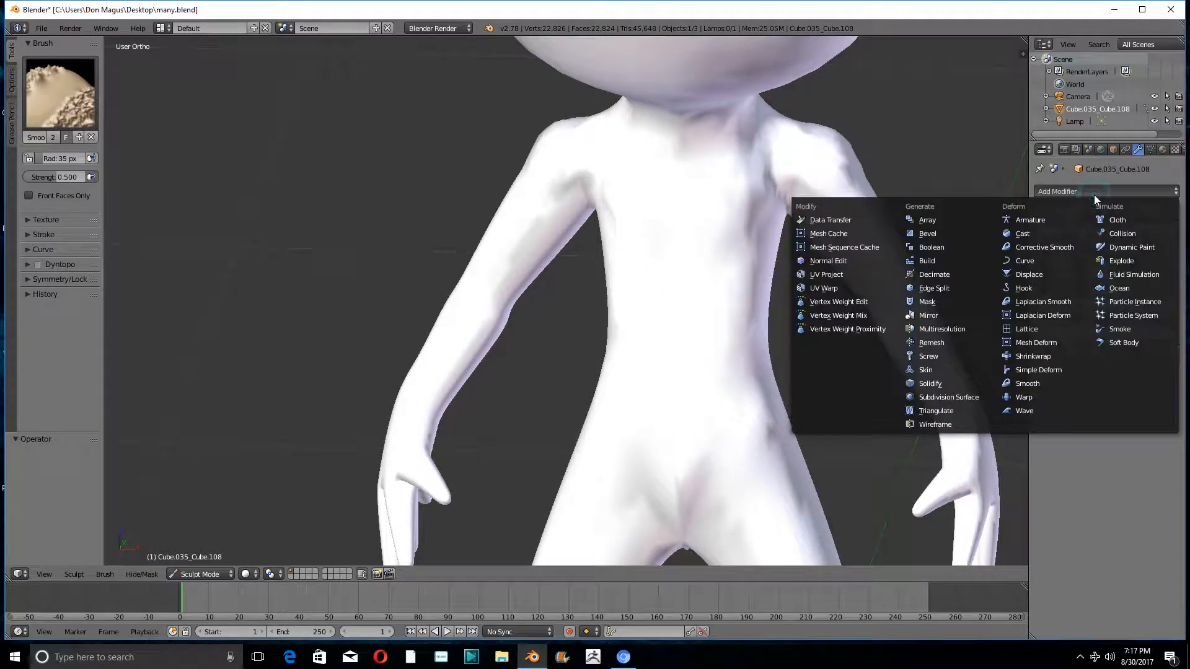
{"action": "left_click", "coordinate": [928, 315]}
{"action": "left_click", "coordinate": [188, 574]}
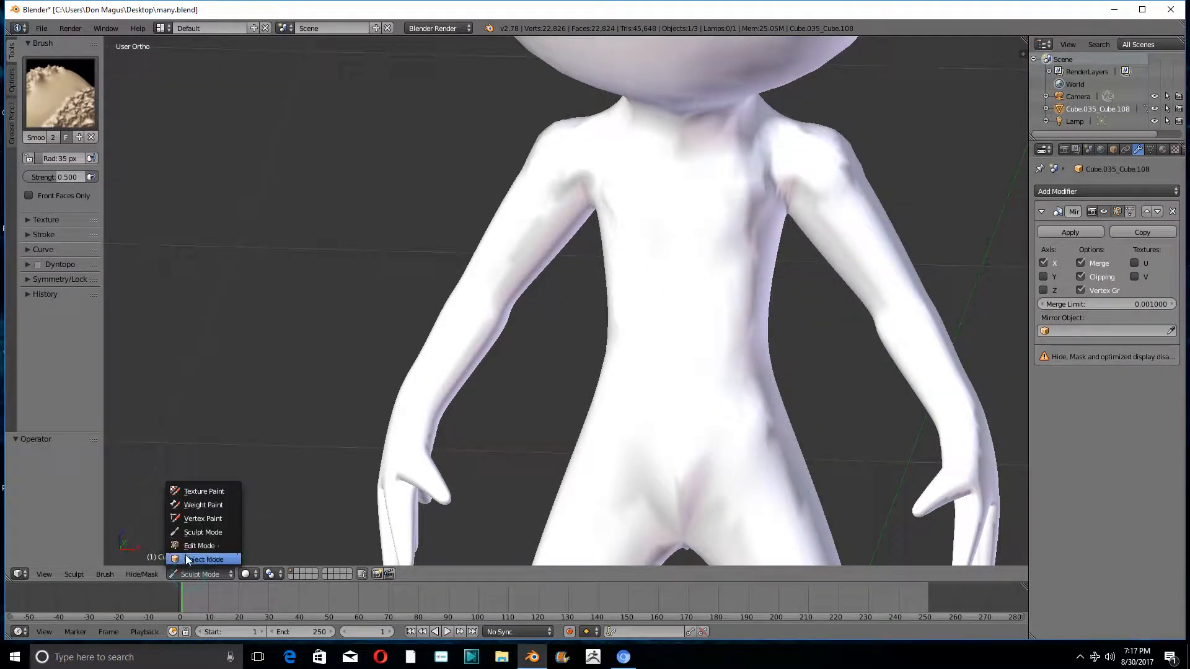
{"action": "left_click", "coordinate": [188, 560]}
{"action": "middle_click_drag", "start_coordinate": [854, 248], "coordinate": [867, 211]}
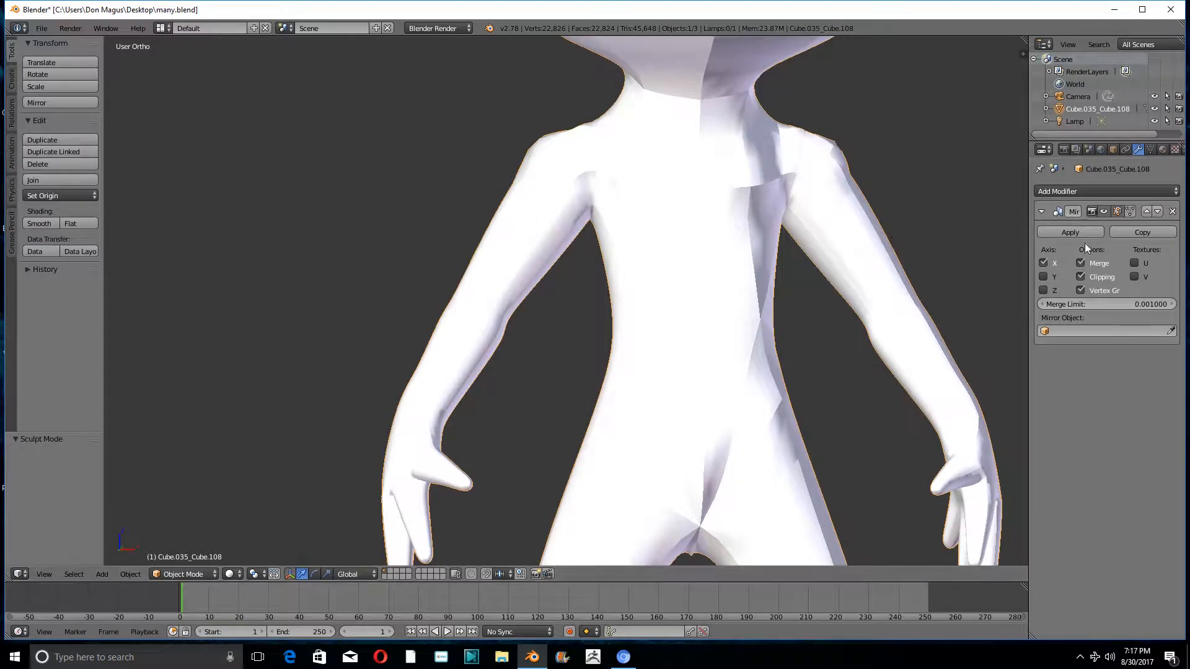
- Add a Decimate modifier to the figure, set its ratio to 0.0833 and apply it
{"action": "left_click", "coordinate": [1103, 191]}
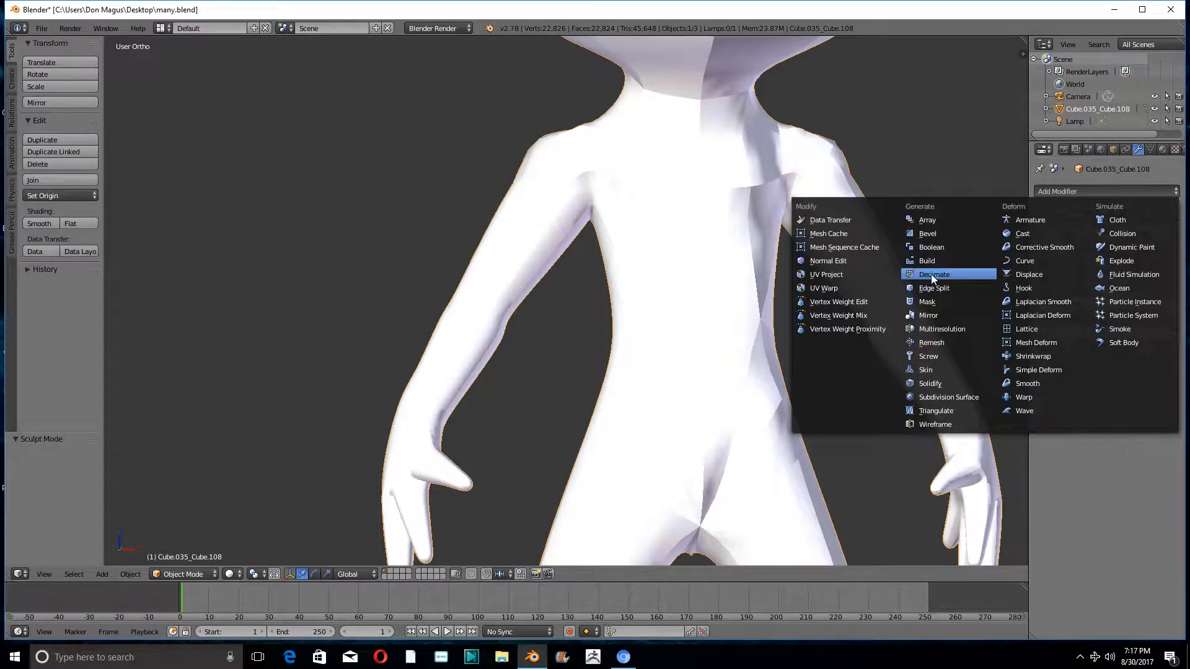
{"action": "left_click", "coordinate": [931, 274]}
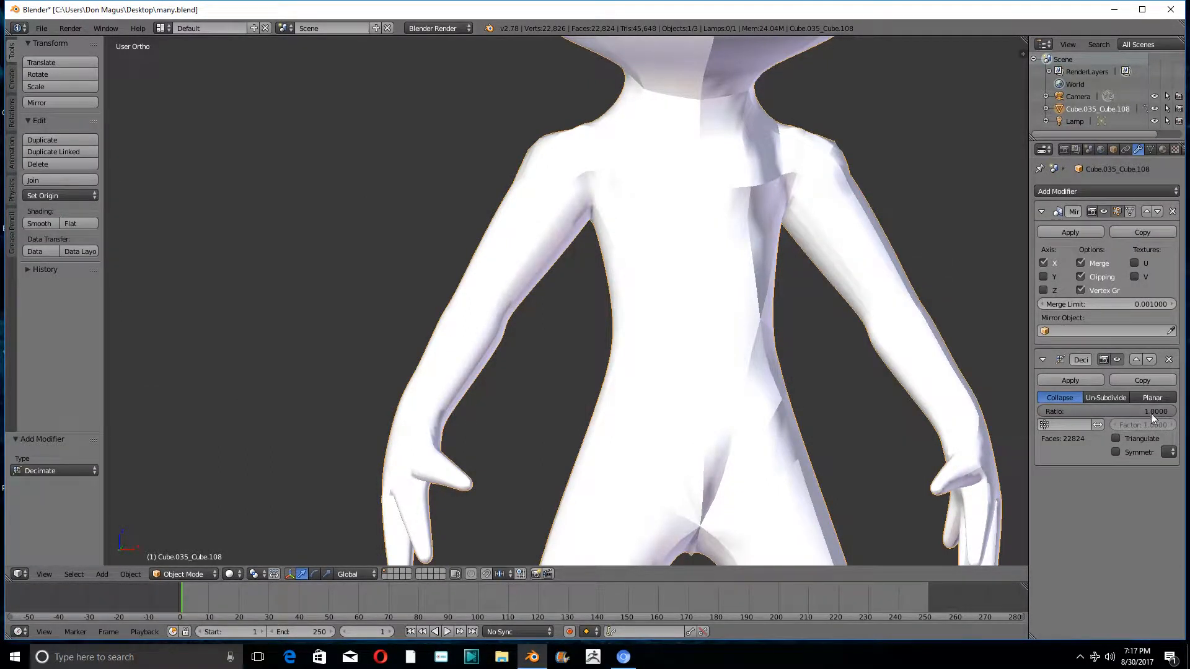
{"action": "left_click_drag", "start_coordinate": [1151, 414], "coordinate": [1049, 414]}
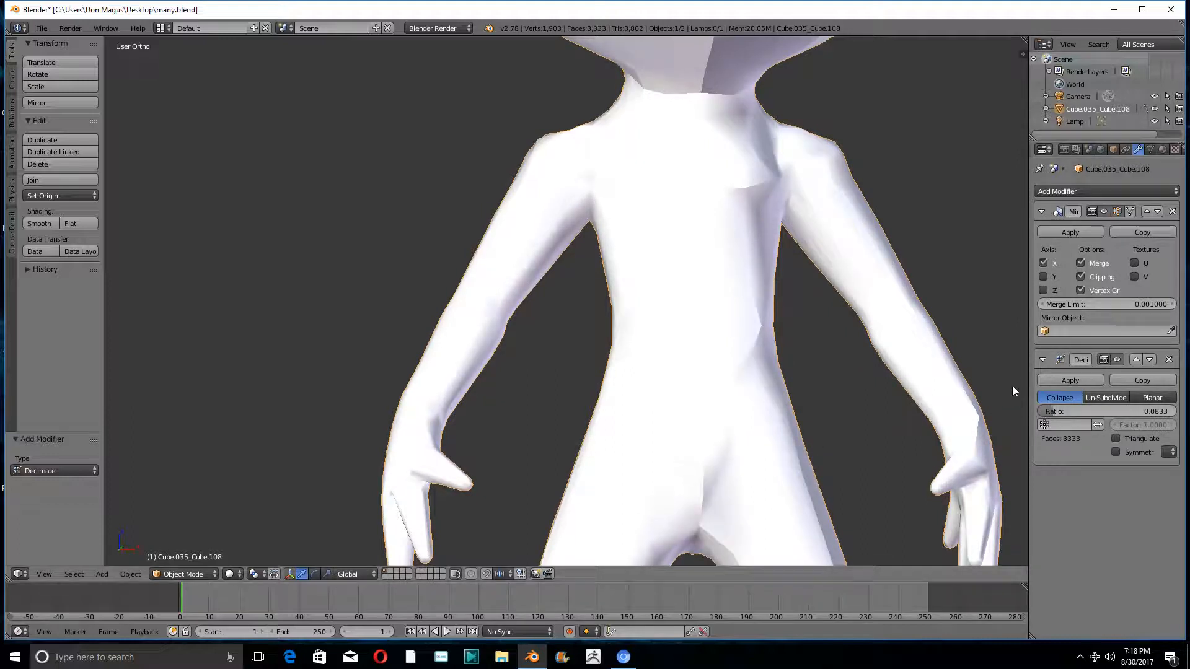
{"action": "left_click", "coordinate": [1059, 380]}
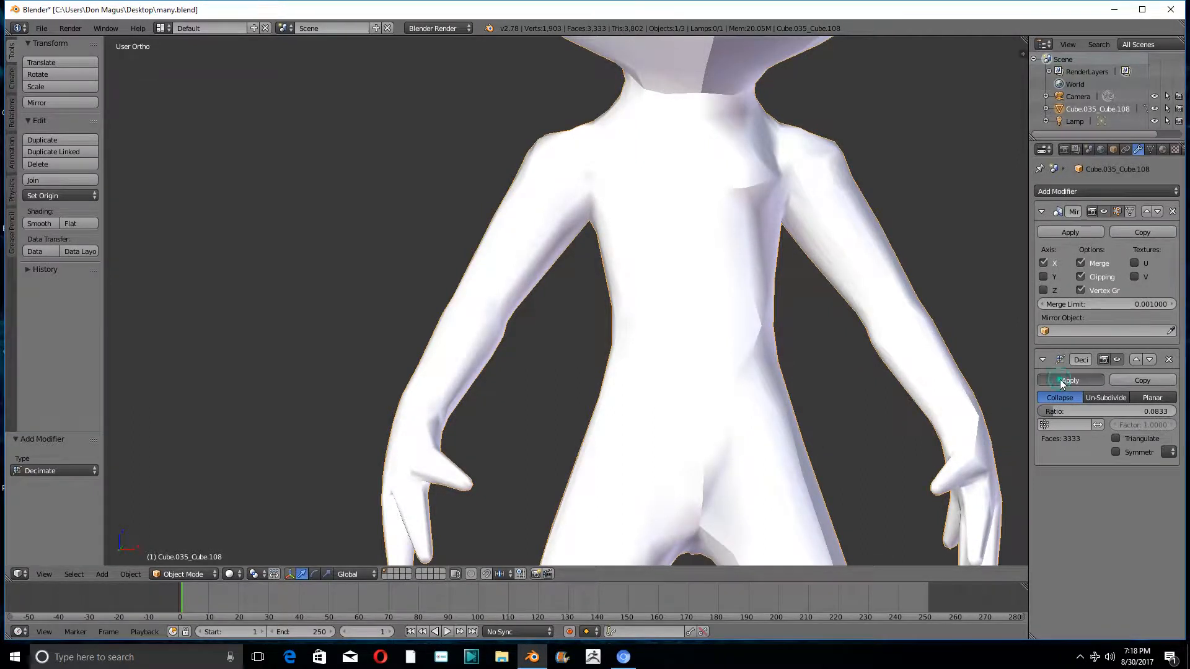
- Open the decimated mesh in Edit Mode and examine its topology around the chest, armpit and shoulder
{"action": "left_click", "coordinate": [166, 573]}
{"action": "left_click", "coordinate": [179, 546]}
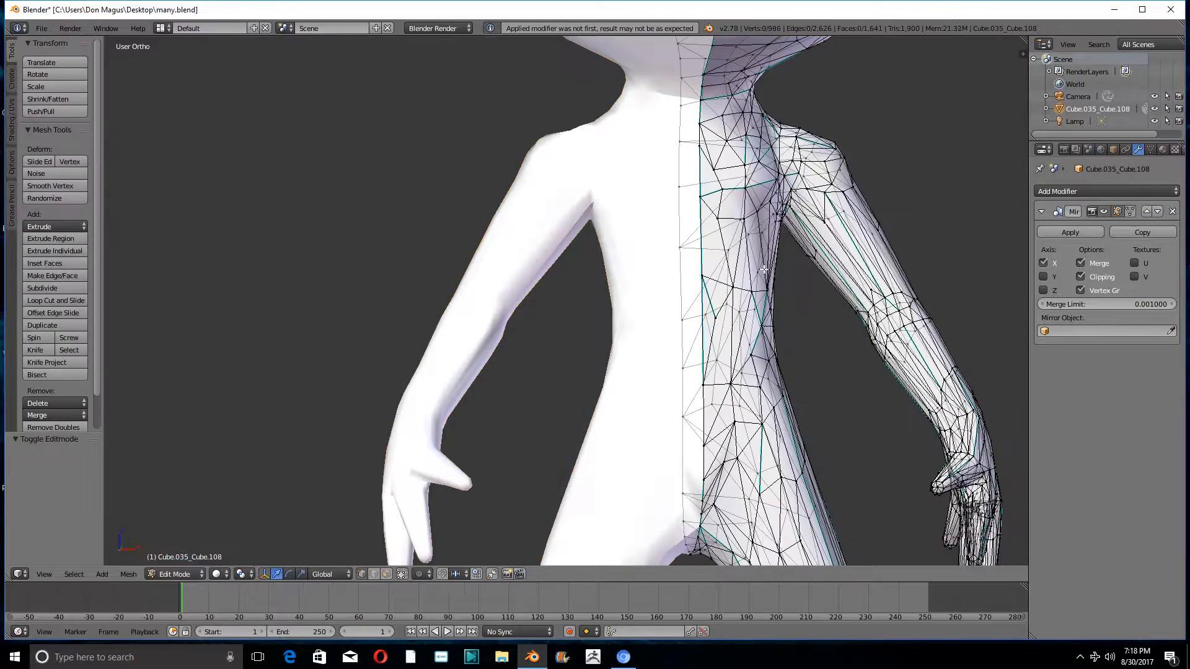
{"action": "middle_click_drag", "start_coordinate": [769, 263], "coordinate": [696, 243]}
{"action": "scroll", "coordinate": [731, 226], "scroll_direction": "up", "scroll_amount": 3}
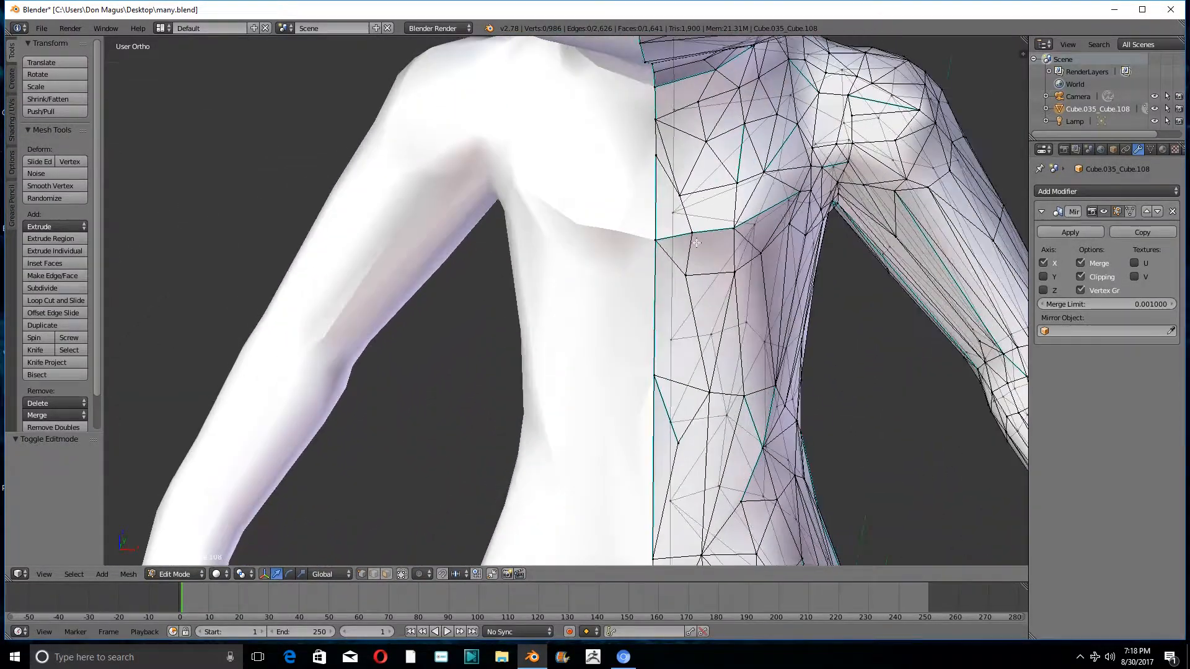
{"action": "middle_click_drag", "start_coordinate": [819, 169], "coordinate": [916, 277]}
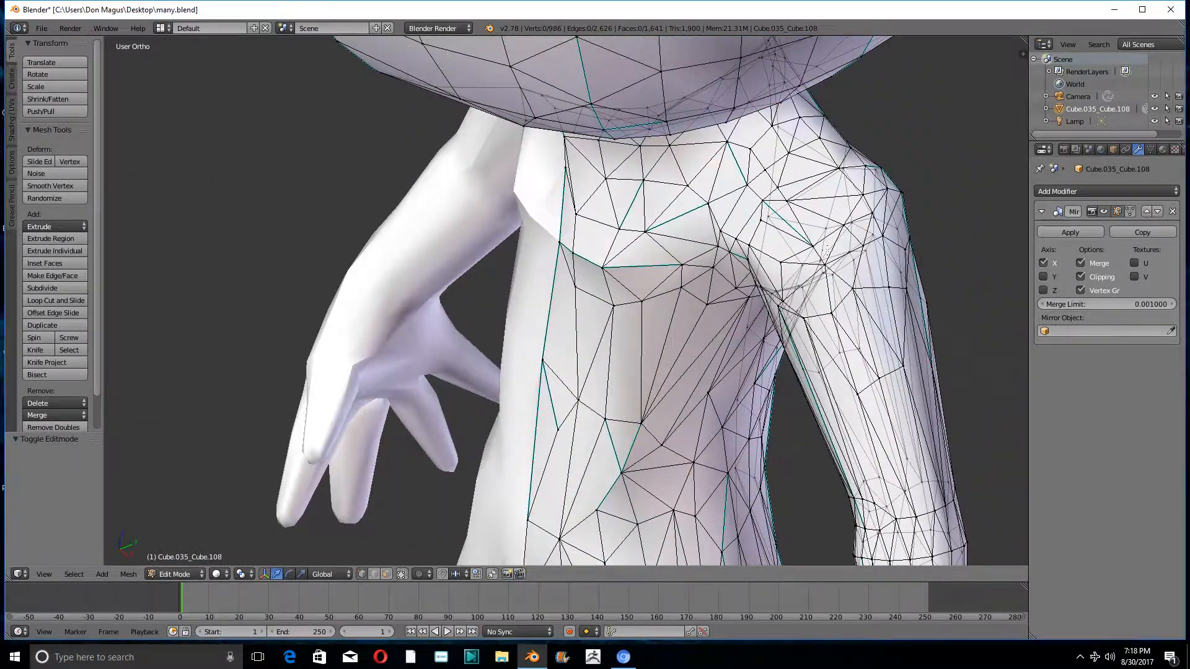
{"action": "middle_click_drag", "start_coordinate": [826, 248], "coordinate": [950, 151]}
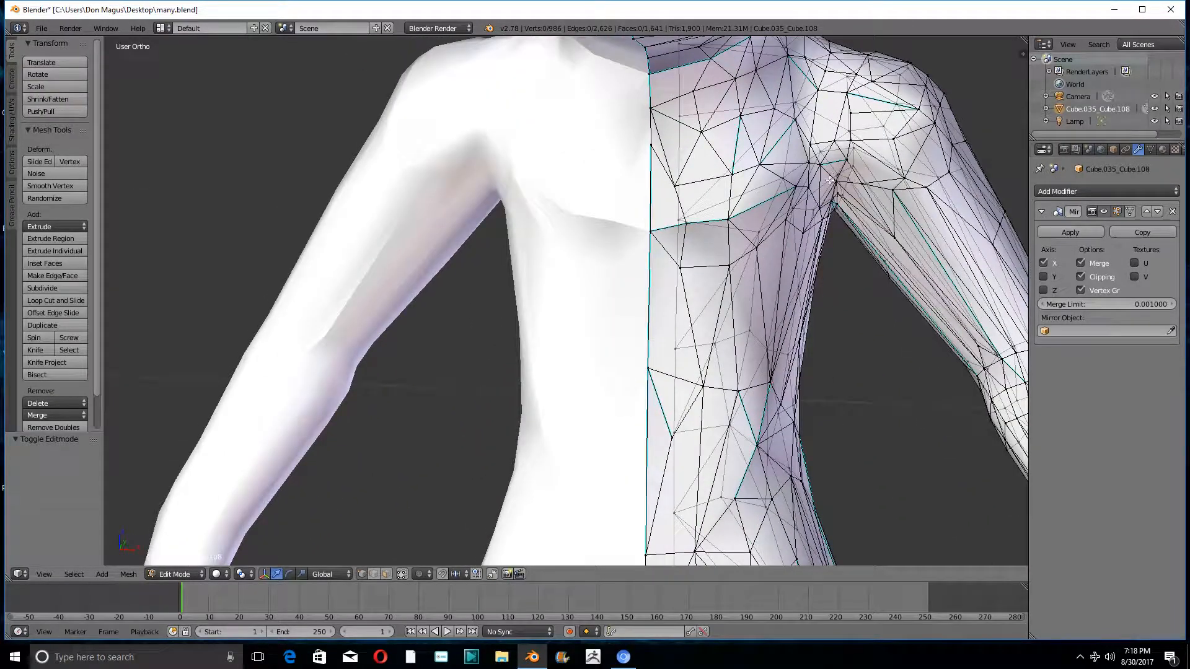
{"action": "scroll", "coordinate": [658, 234], "scroll_direction": "down", "scroll_amount": 4}
{"action": "middle_click_drag", "start_coordinate": [662, 238], "coordinate": [741, 278]}
{"action": "scroll", "coordinate": [685, 248], "scroll_direction": "up", "scroll_amount": 2}
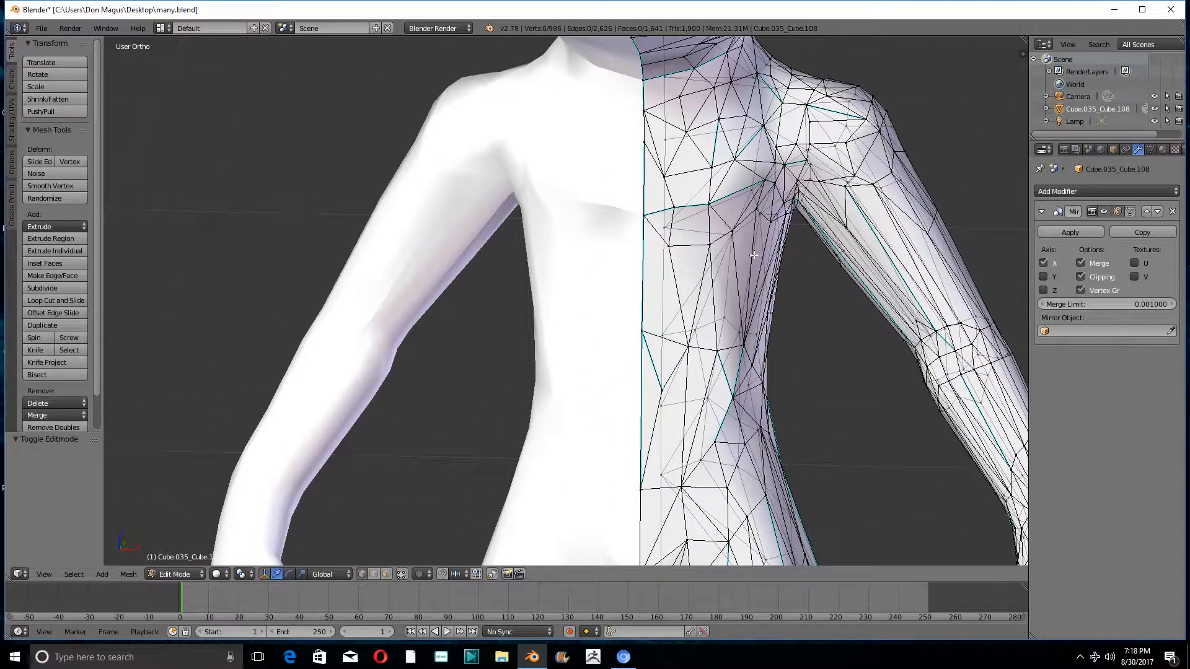
- Undo the decimation and return the figure to Sculpt Mode
{"action": "key", "text": "ctrl+z"}
{"action": "scroll", "coordinate": [754, 255], "scroll_direction": "down", "scroll_amount": 4}
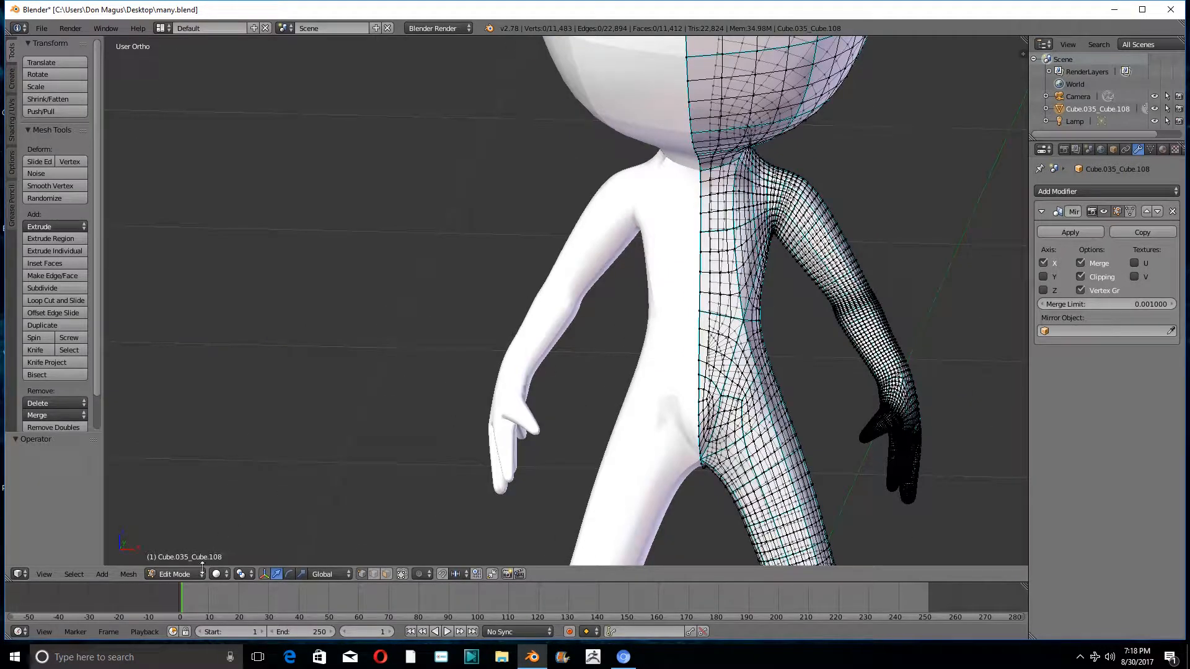
{"action": "left_click", "coordinate": [182, 575]}
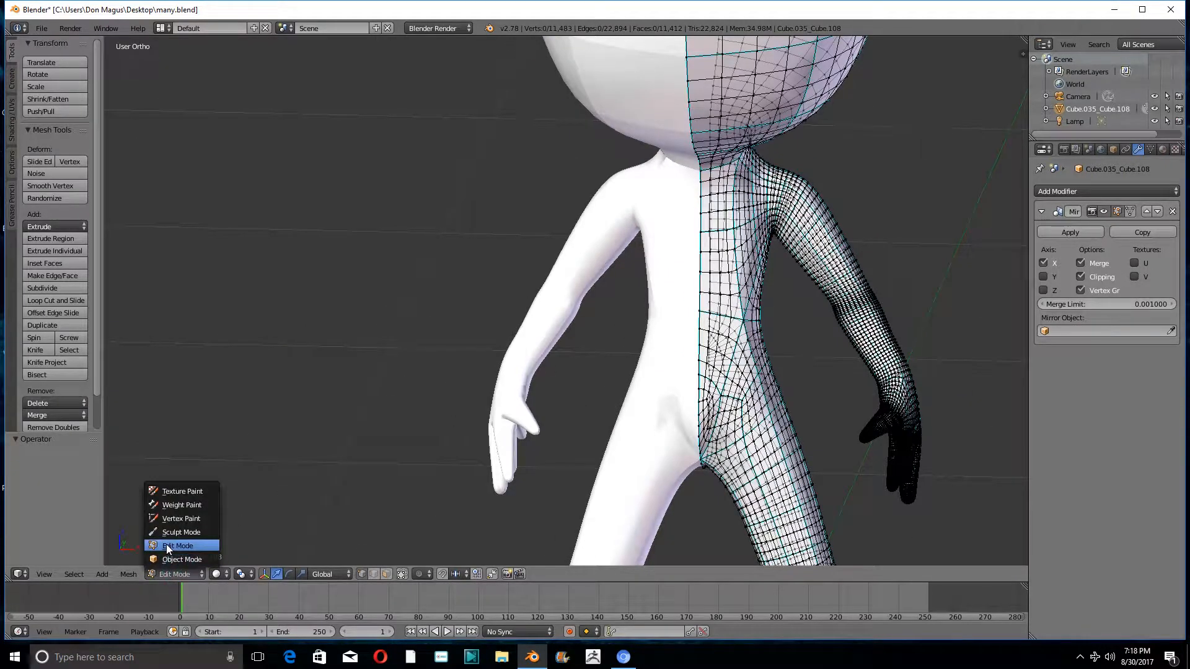
{"action": "left_click", "coordinate": [176, 532]}
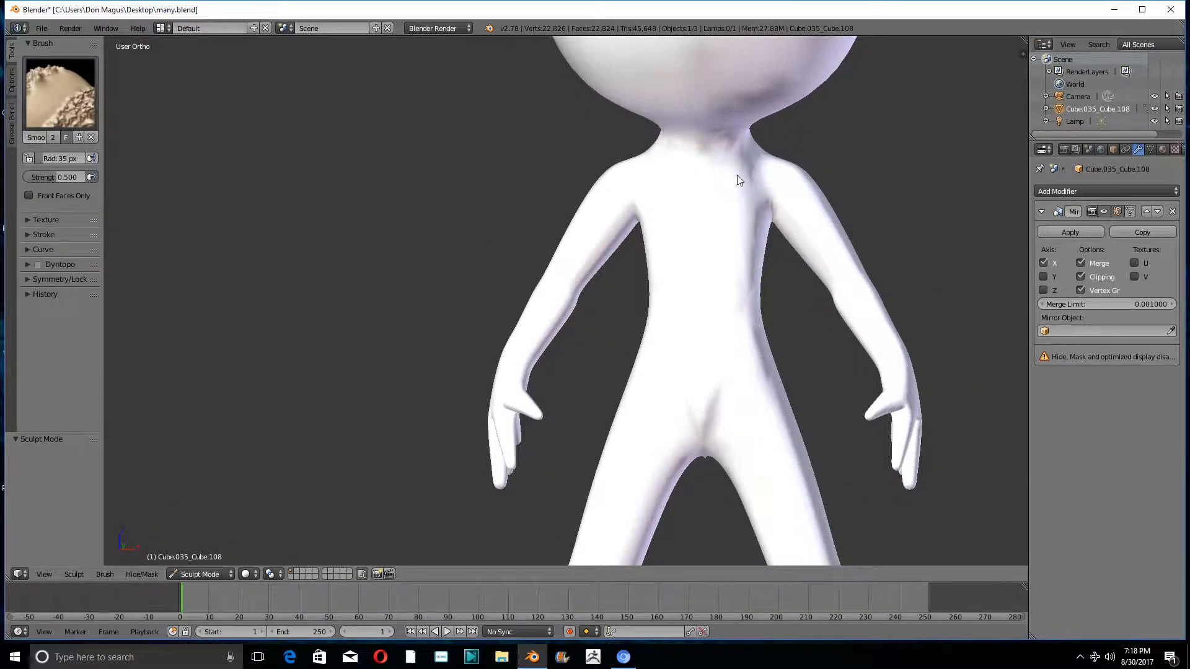
- Switch the figure to Edit Mode and box-select the head's vertices down to just above the neck
{"action": "middle_click_drag", "start_coordinate": [738, 180], "coordinate": [733, 355], "text": "shift"}
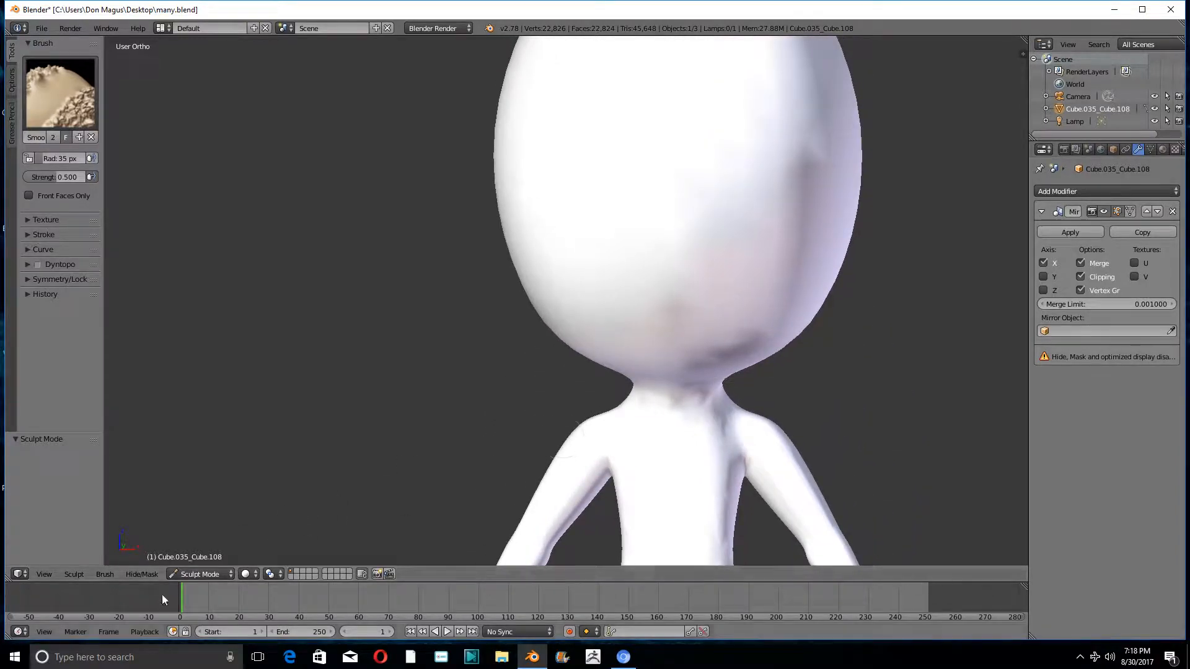
{"action": "left_click", "coordinate": [173, 575]}
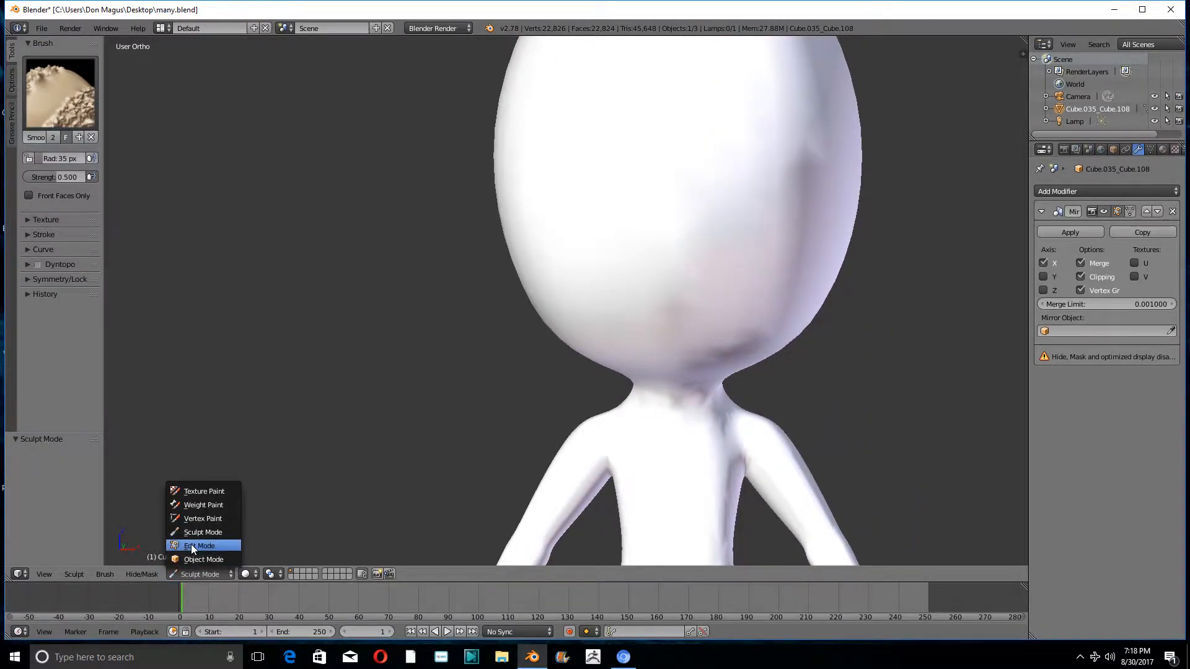
{"action": "left_click", "coordinate": [192, 545]}
{"action": "scroll", "coordinate": [727, 355], "scroll_direction": "down", "scroll_amount": 4}
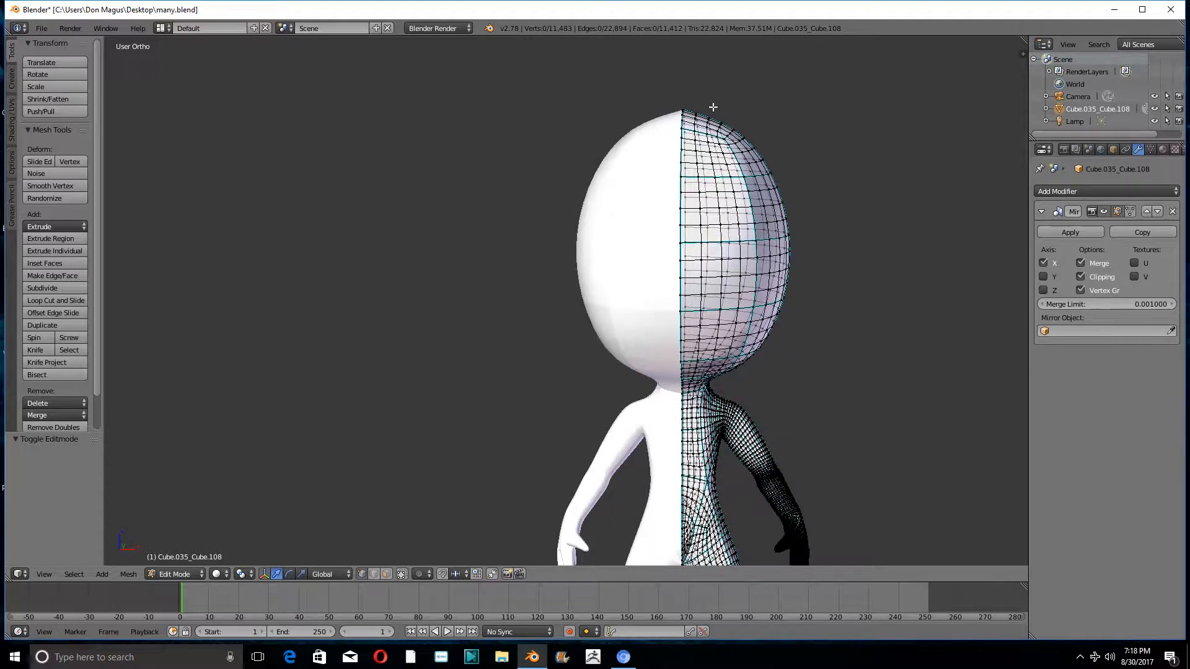
{"action": "key", "text": "b"}
{"action": "left_click_drag", "start_coordinate": [543, 86], "coordinate": [831, 369]}
- Extend the head selection with circle select across the underside of the chin and the side of the neck
{"action": "scroll", "coordinate": [804, 339], "scroll_direction": "up", "scroll_amount": 4}
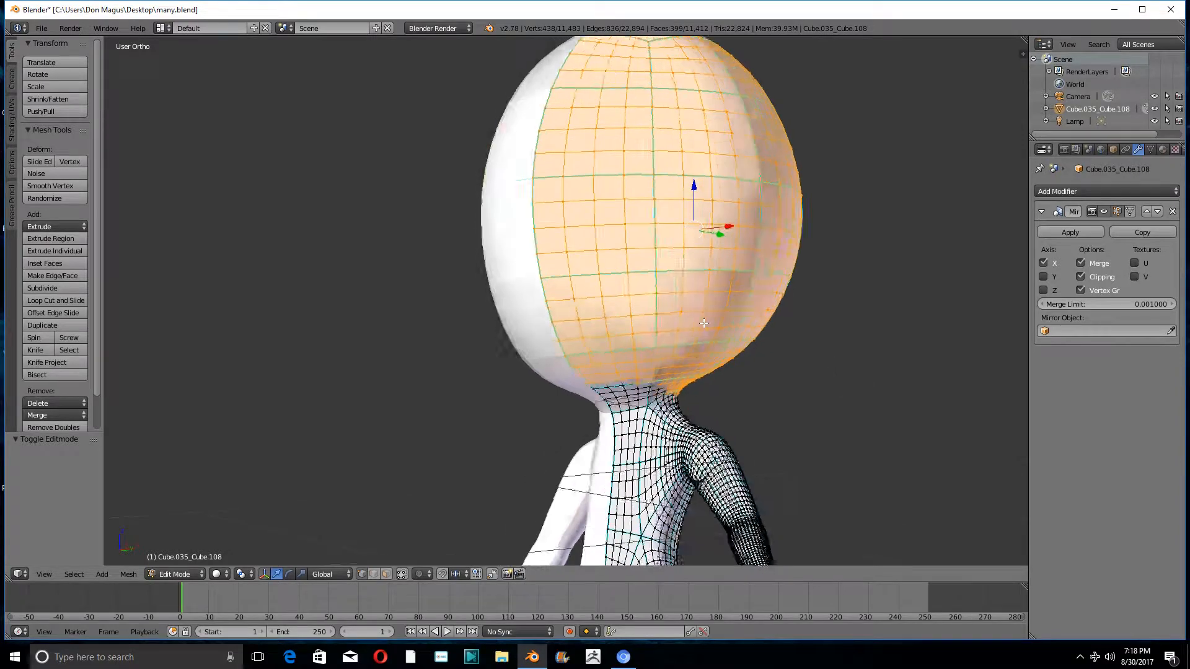
{"action": "middle_click_drag", "start_coordinate": [704, 323], "coordinate": [614, 414]}
{"action": "scroll", "coordinate": [614, 414], "scroll_direction": "up", "scroll_amount": 3}
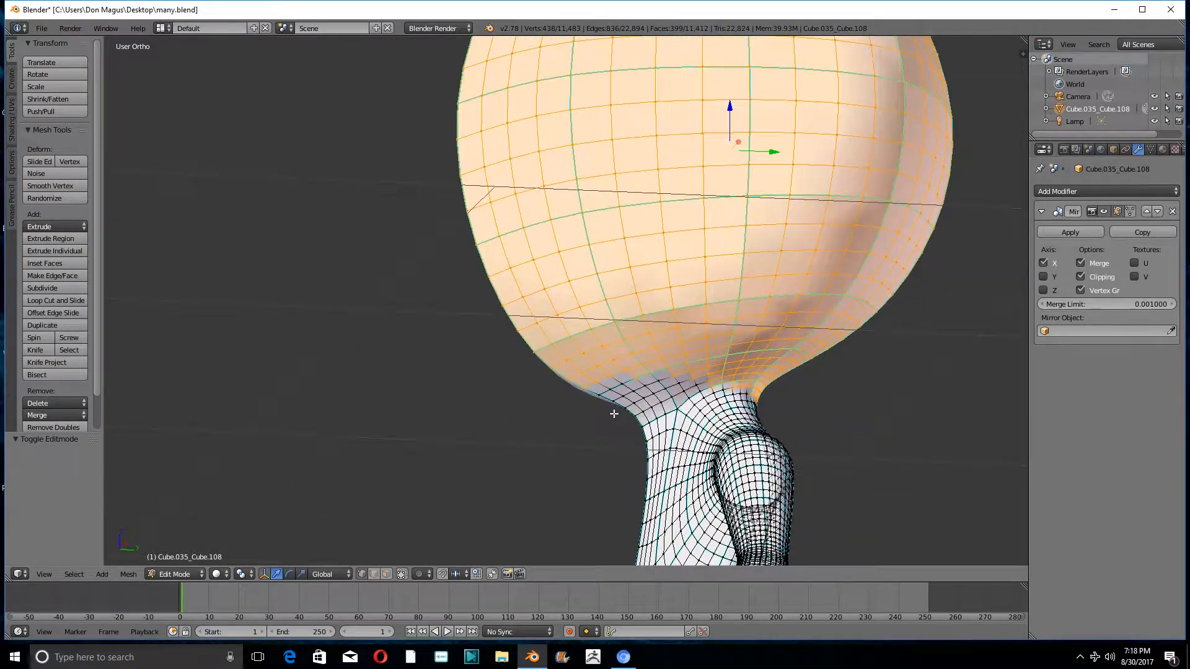
{"action": "key", "text": "c"}
{"action": "mouse_move", "coordinate": [682, 381]}
{"action": "left_mouse_down"}
{"action": "mouse_move", "coordinate": [600, 412]}
{"action": "mouse_move", "coordinate": [687, 385]}
{"action": "mouse_move", "coordinate": [608, 417]}
{"action": "left_mouse_up"}
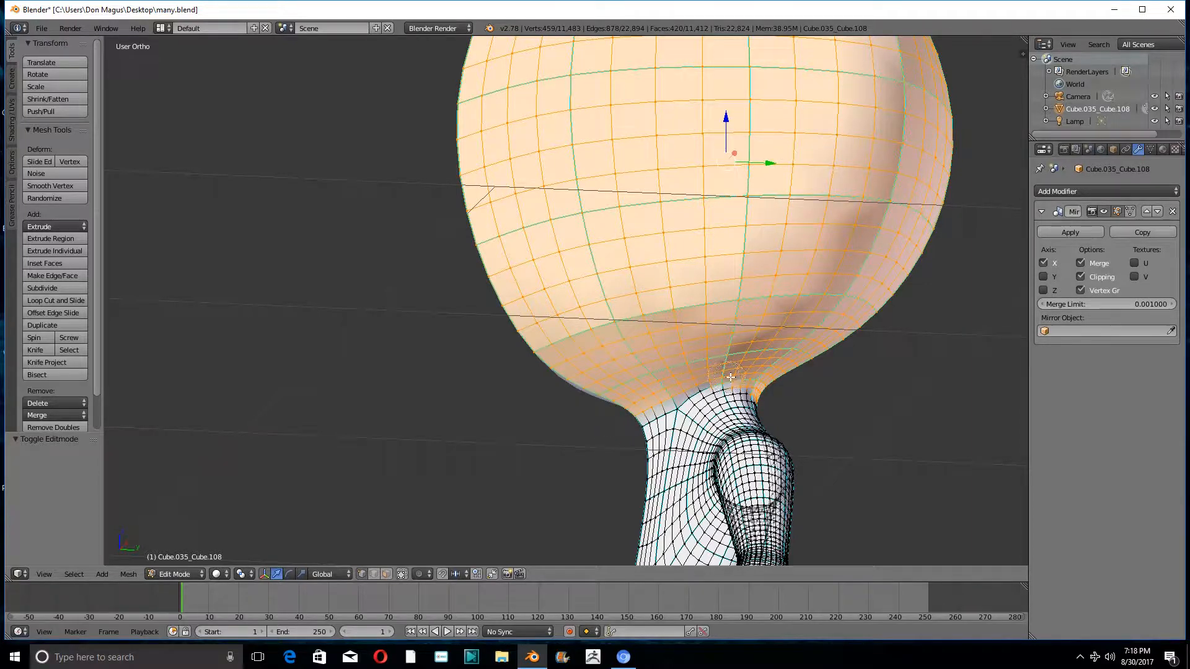
{"action": "mouse_move", "coordinate": [725, 379]}
{"action": "left_mouse_down"}
{"action": "mouse_move", "coordinate": [632, 420]}
{"action": "mouse_move", "coordinate": [796, 384]}
{"action": "left_mouse_up"}
{"action": "right_click", "coordinate": [863, 379]}
{"action": "mouse_move", "coordinate": [864, 380]}
{"action": "middle_mouse_down"}
{"action": "mouse_move", "coordinate": [722, 377]}
{"action": "mouse_move", "coordinate": [713, 388]}
{"action": "mouse_move", "coordinate": [805, 392]}
{"action": "middle_mouse_up"}
- Add the remaining upper neck vertices at the back, up to the mirror seam, to the head selection
{"action": "scroll", "coordinate": [805, 393], "scroll_direction": "up", "scroll_amount": 4}
{"action": "scroll", "coordinate": [806, 393], "scroll_direction": "up", "scroll_amount": 2}
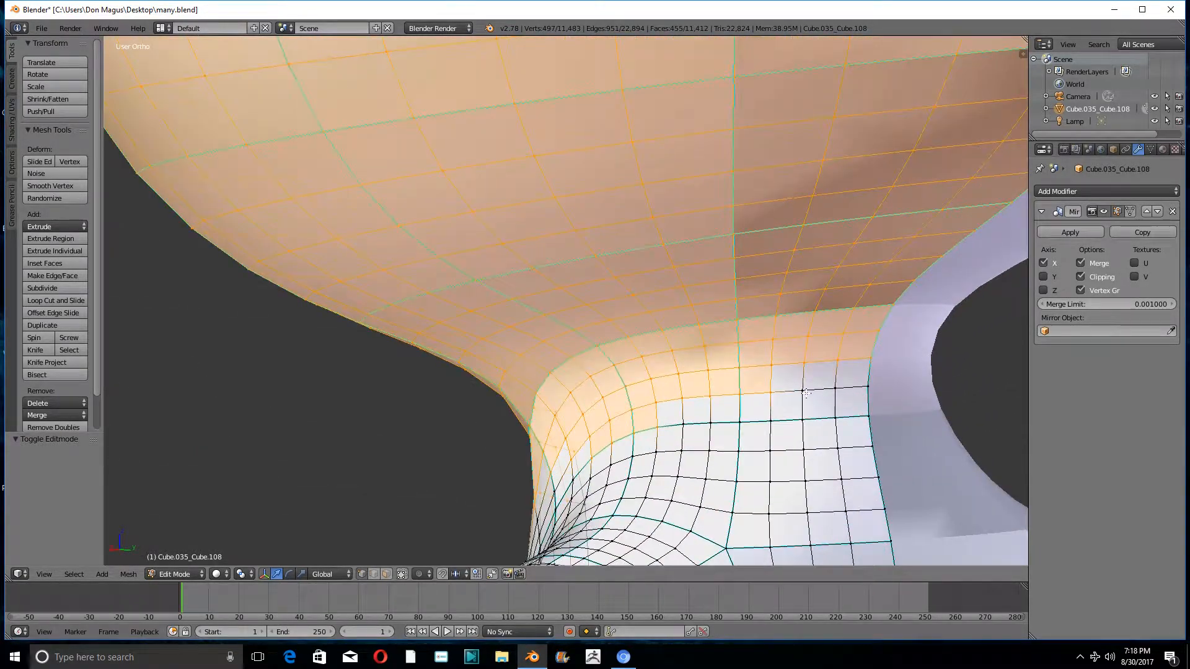
{"action": "right_click", "coordinate": [804, 391], "text": "shift"}
{"action": "right_click", "coordinate": [833, 391], "text": "shift"}
{"action": "right_click", "coordinate": [870, 385], "text": "shift"}
{"action": "scroll", "coordinate": [730, 392], "scroll_direction": "down", "scroll_amount": 6}
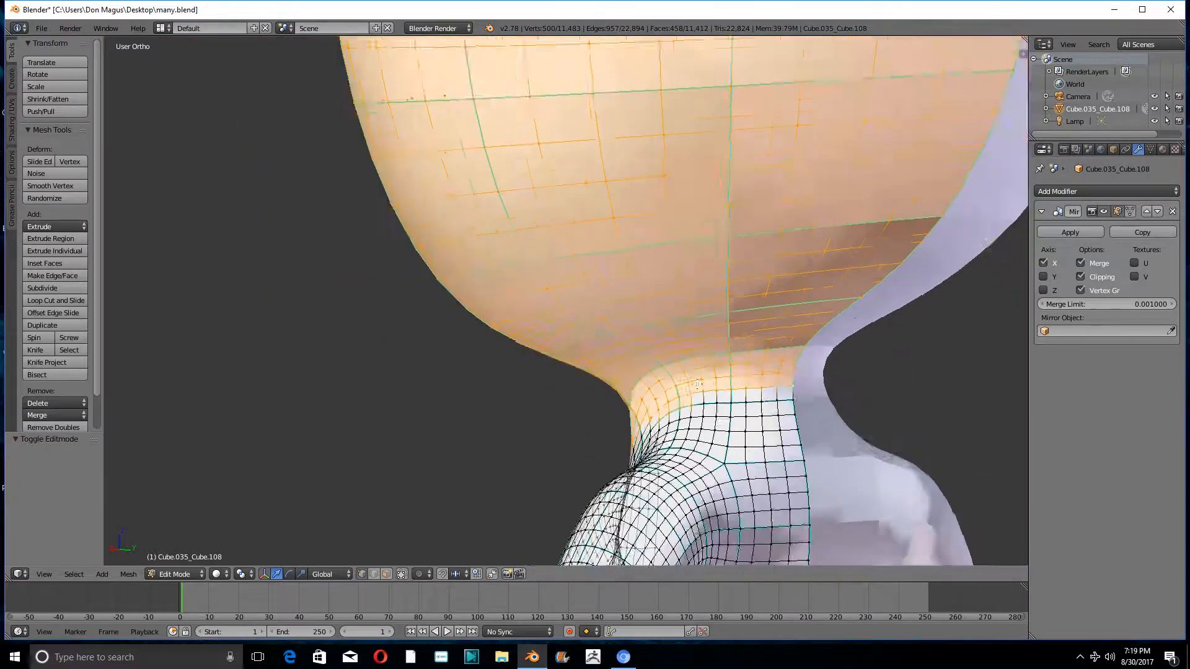
- Refine the selection's lower edge around the side and front of the neck with circle select
{"action": "middle_click_drag", "start_coordinate": [644, 406], "coordinate": [720, 426]}
{"action": "scroll", "coordinate": [644, 412], "scroll_direction": "up", "scroll_amount": 6}
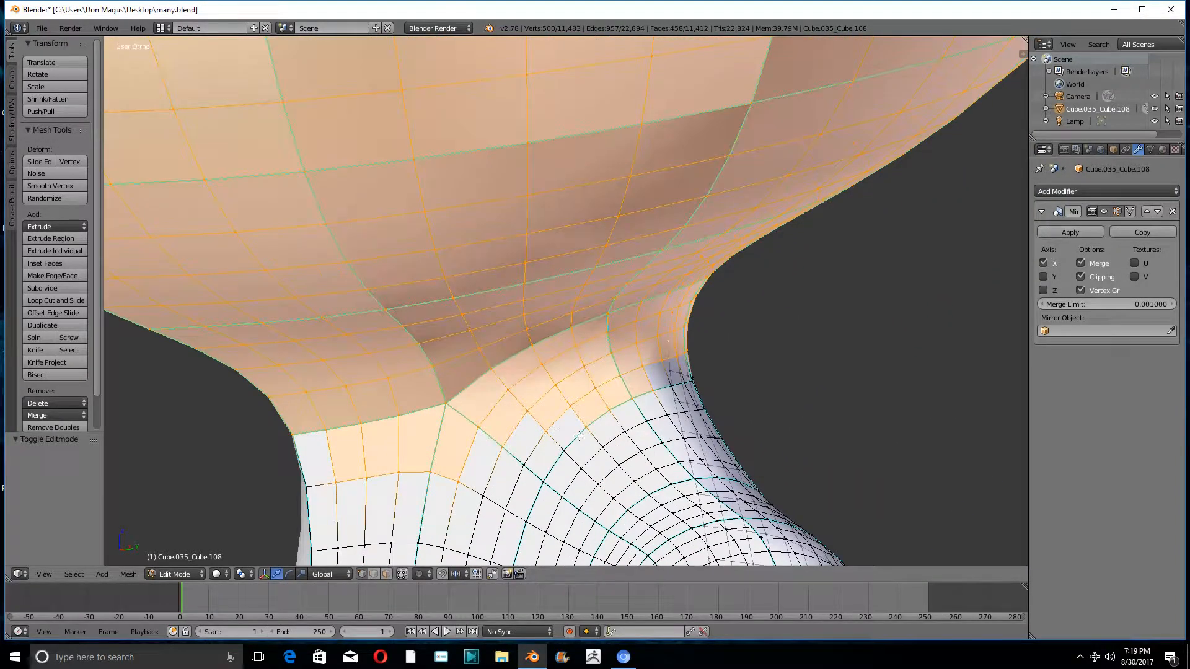
{"action": "key", "text": "c"}
{"action": "middle_click_drag", "start_coordinate": [587, 422], "coordinate": [654, 386]}
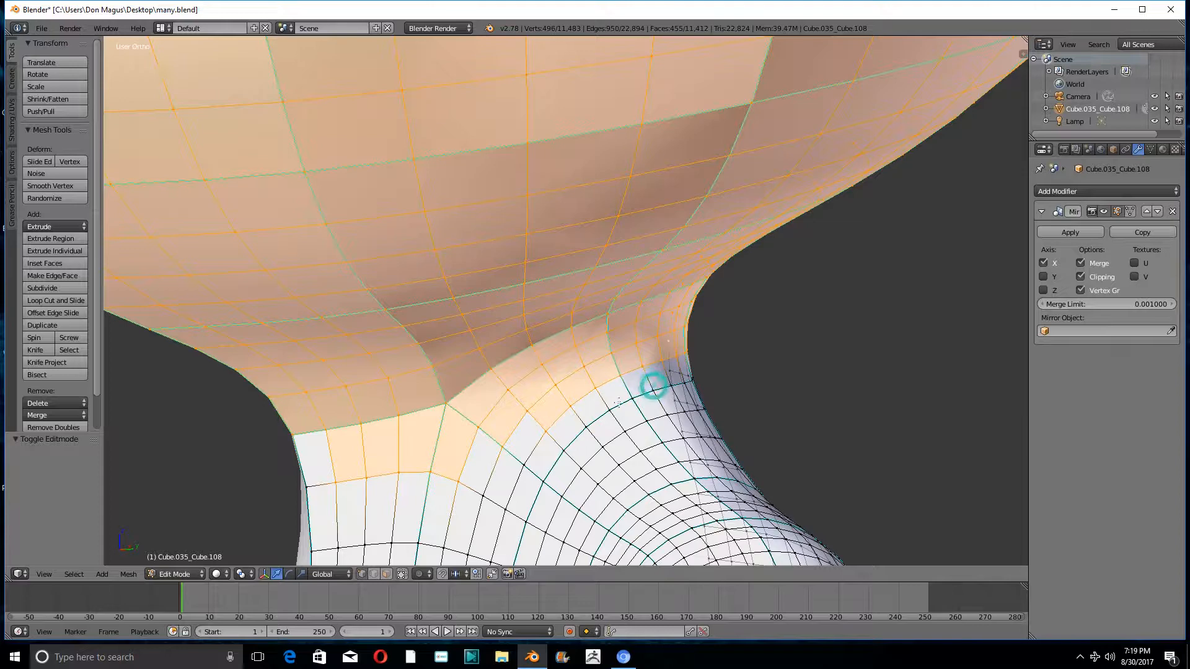
{"action": "left_click", "coordinate": [519, 461]}
{"action": "right_click", "coordinate": [479, 494], "text": "shift"}
{"action": "middle_click_drag", "start_coordinate": [480, 494], "coordinate": [368, 461]}
{"action": "left_click", "coordinate": [254, 499]}
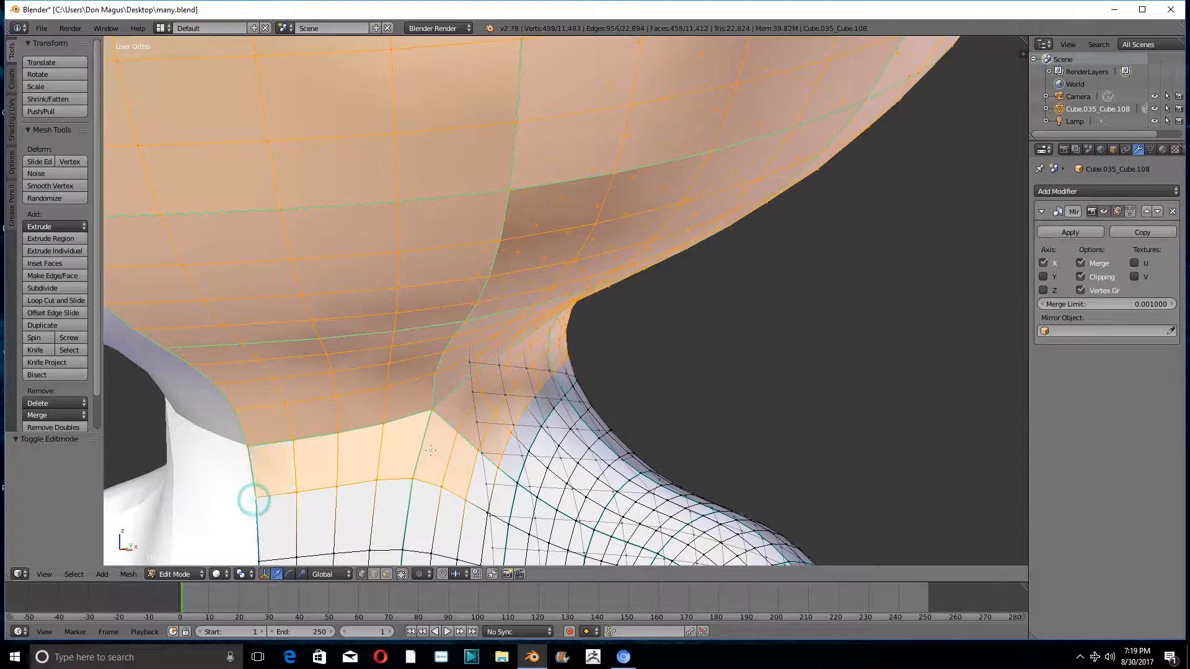
{"action": "middle_click_drag", "start_coordinate": [254, 499], "coordinate": [550, 387]}
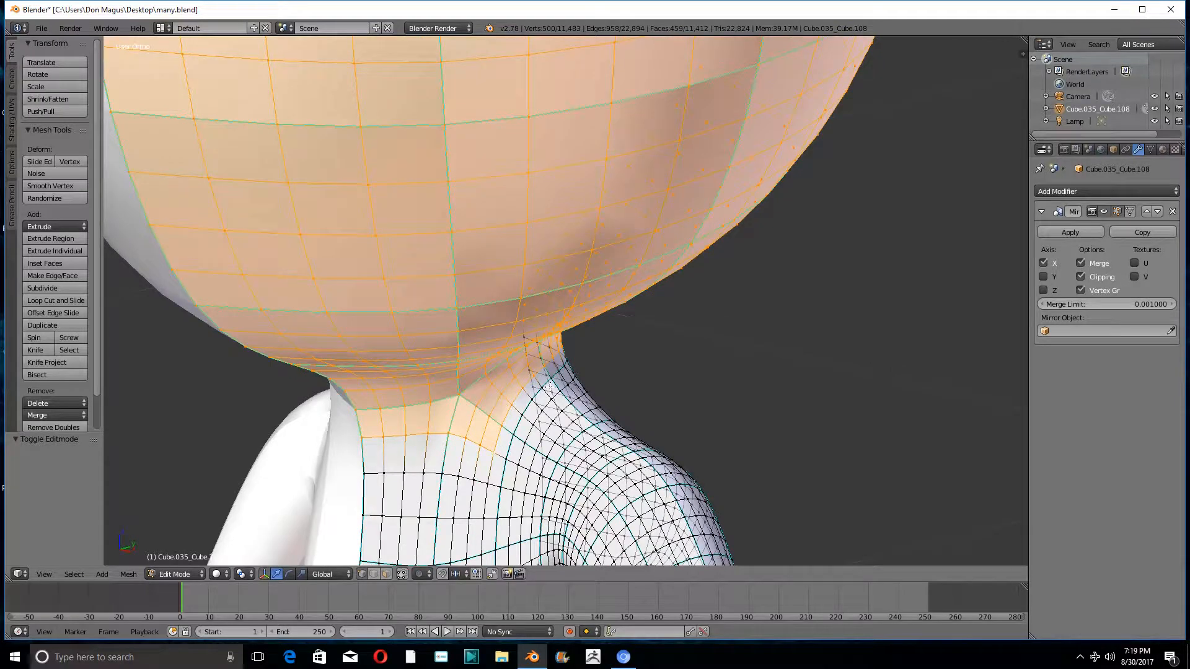
- Separate the selected head and upper neck into their own object and return to Object Mode
{"action": "key", "text": "ctrl+v"}
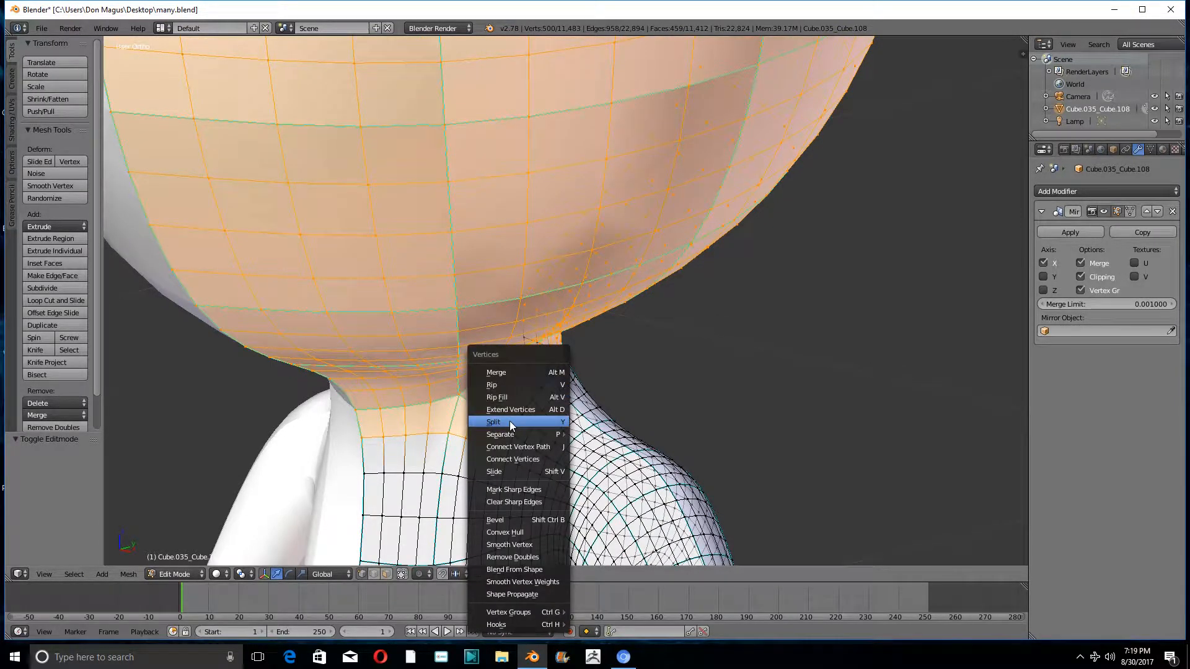
{"action": "mouse_move", "coordinate": [510, 436]}
{"action": "left_click", "coordinate": [601, 435]}
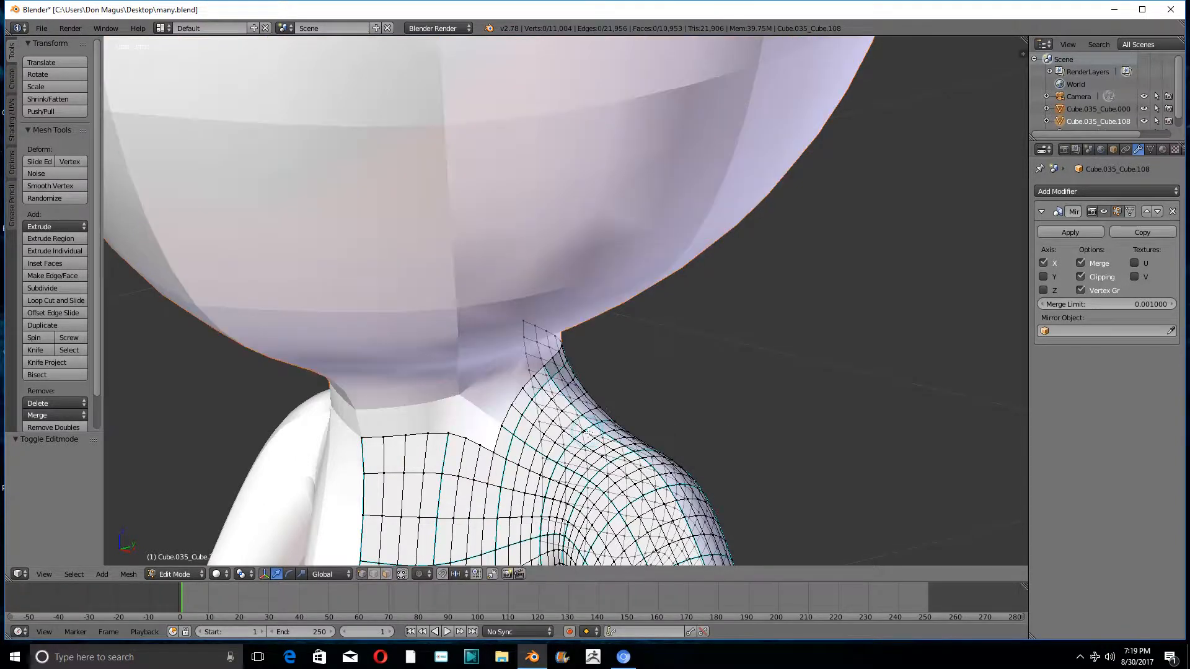
{"action": "scroll", "coordinate": [620, 390], "scroll_direction": "down", "scroll_amount": 3}
{"action": "left_click", "coordinate": [173, 574]}
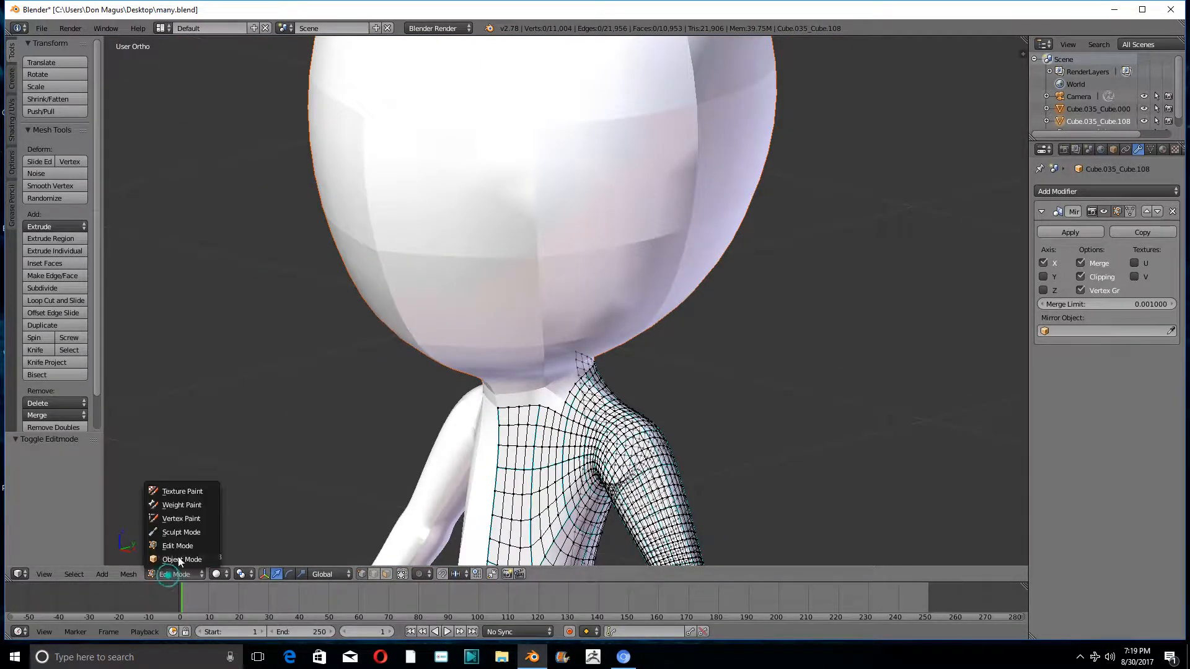
{"action": "left_click", "coordinate": [181, 559]}
- Add a Subdivision Surface modifier to the separated head, set its view subdivisions to 2 and apply it
{"action": "right_click", "coordinate": [544, 221]}
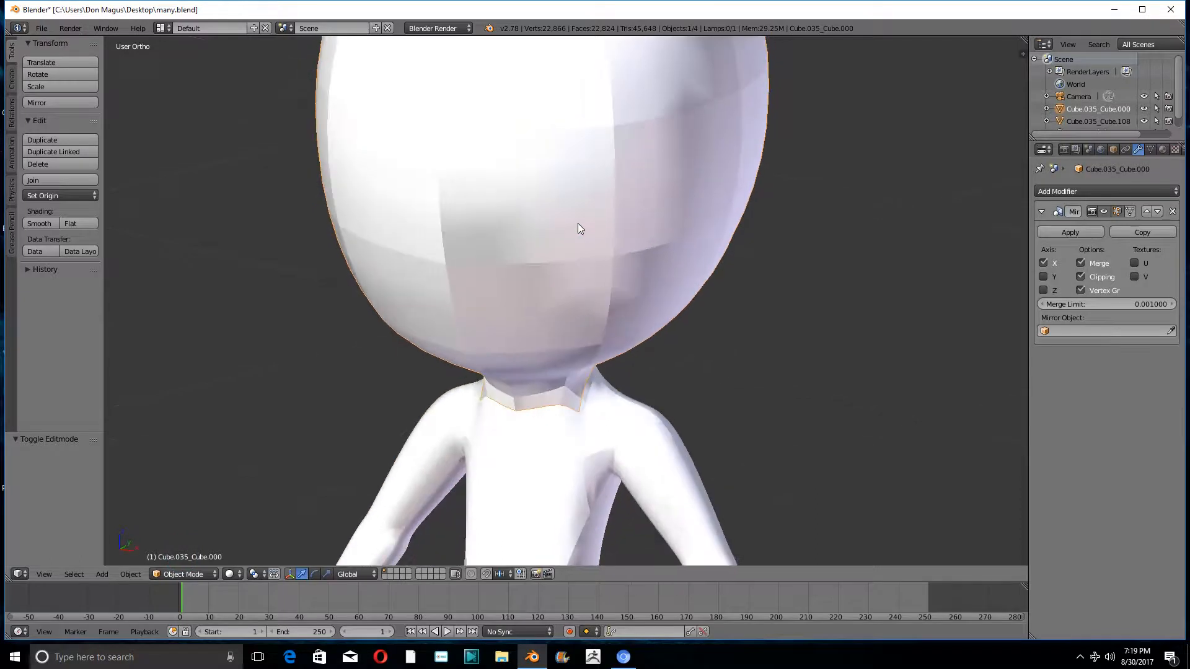
{"action": "left_click", "coordinate": [1063, 190]}
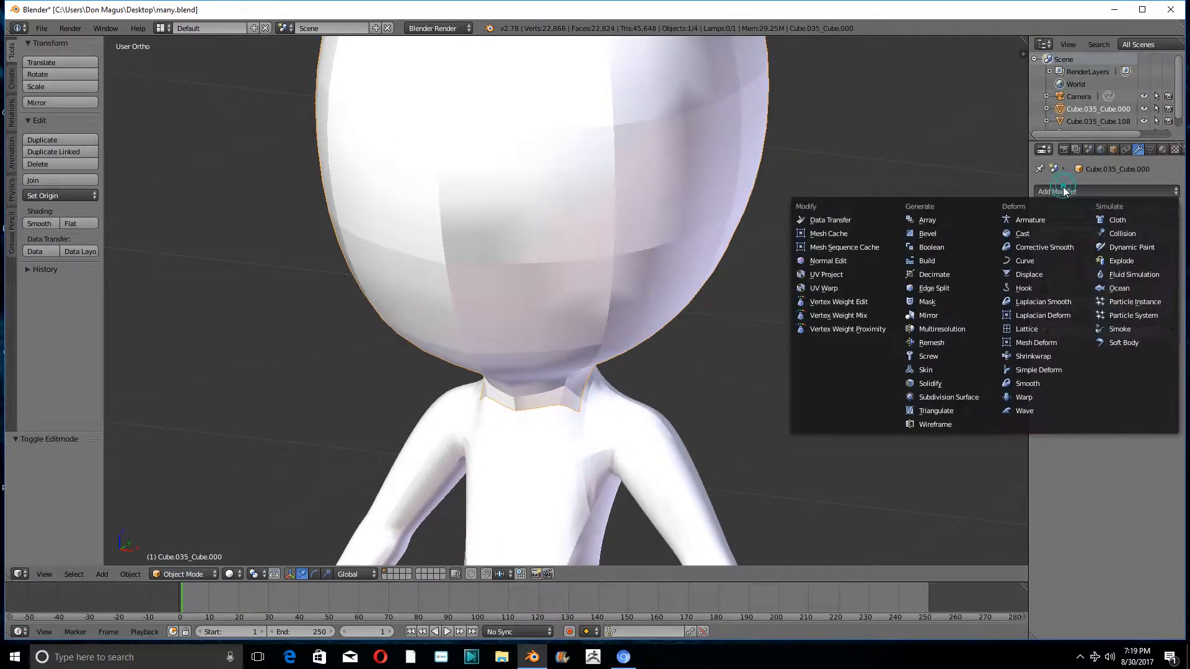
{"action": "left_click", "coordinate": [948, 397]}
{"action": "left_click", "coordinate": [1100, 424]}
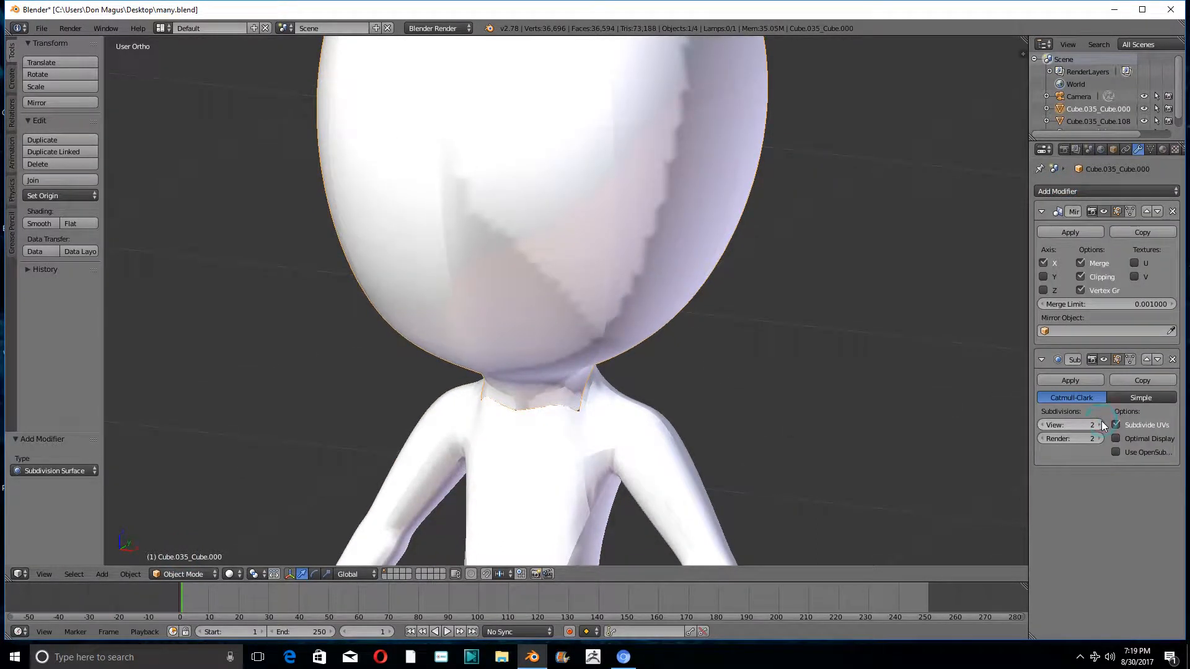
{"action": "left_click", "coordinate": [1074, 381]}
- Put the head in Sculpt Mode and soften its pointed crown along the mirror seam with the Smooth brush
{"action": "scroll", "coordinate": [607, 199], "scroll_direction": "down", "scroll_amount": 4}
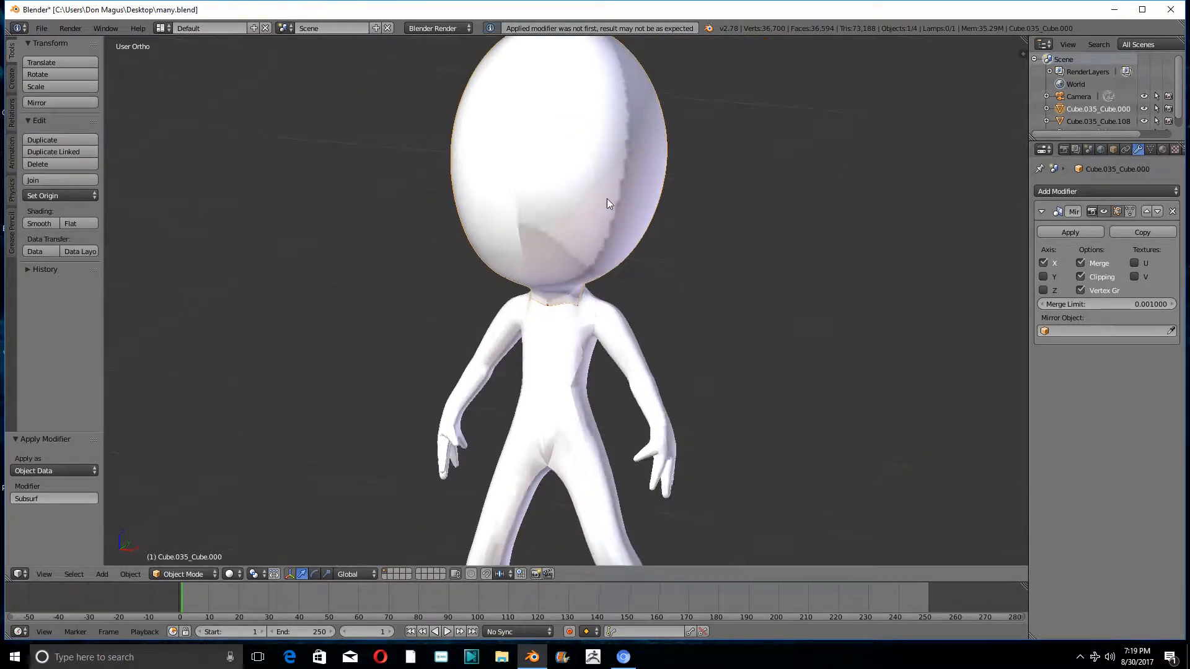
{"action": "left_click", "coordinate": [180, 574]}
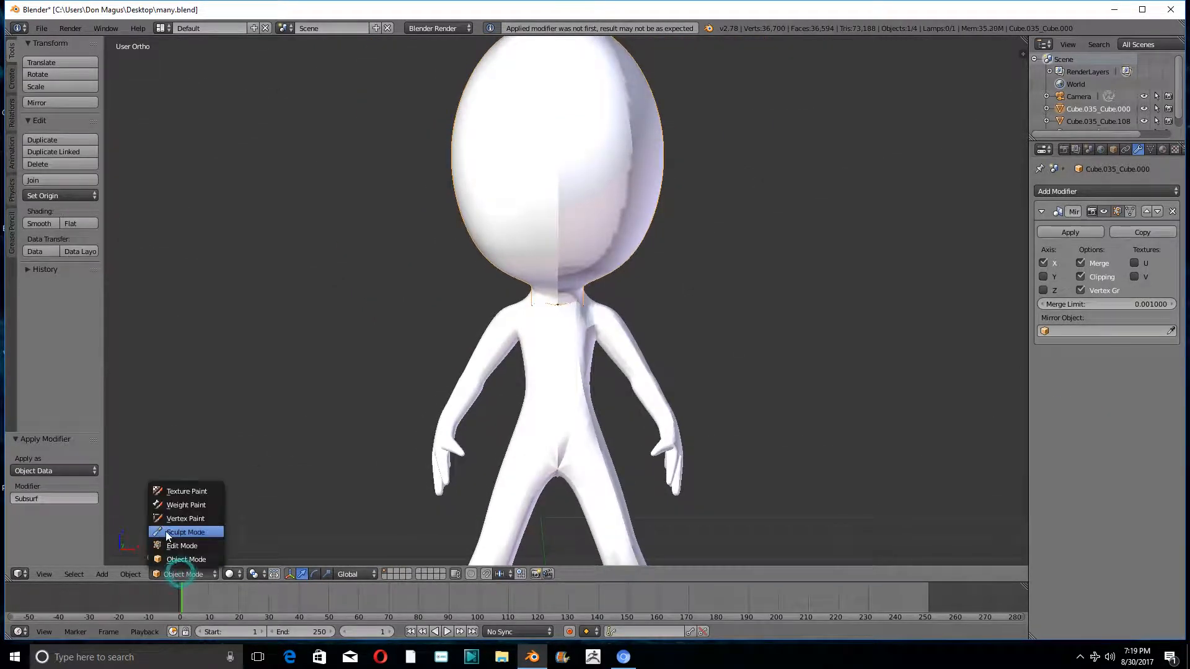
{"action": "left_click", "coordinate": [165, 531]}
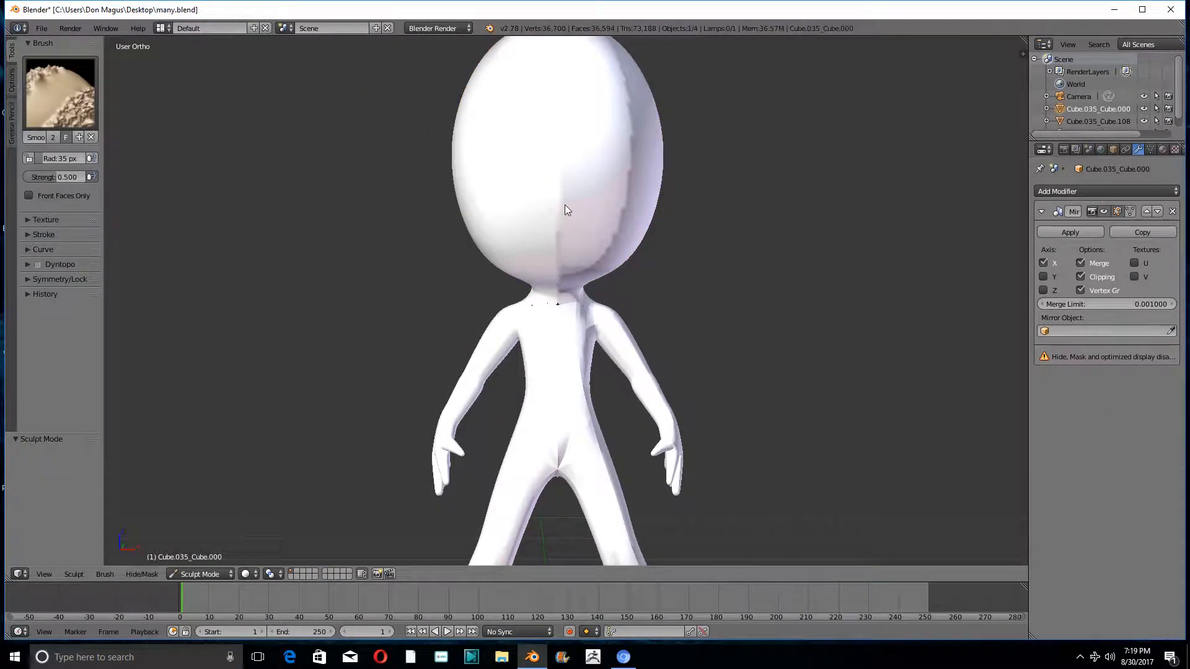
{"action": "middle_click_drag", "start_coordinate": [565, 205], "coordinate": [609, 257], "text": "shift"}
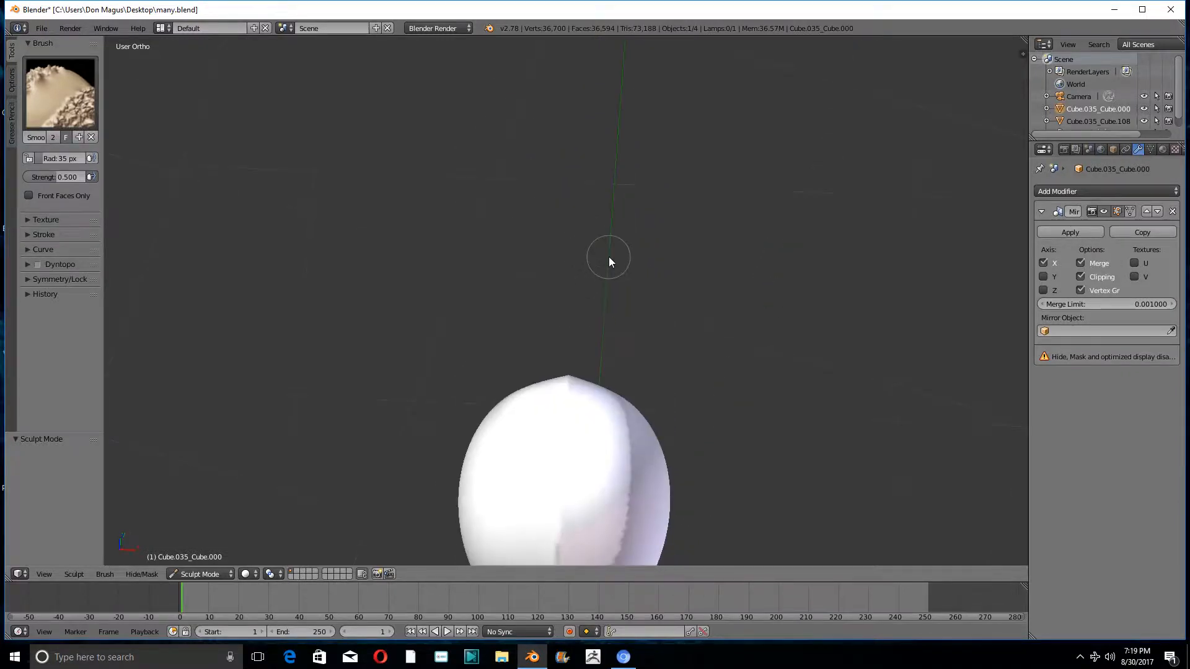
{"action": "left_click", "coordinate": [566, 382]}
{"action": "mouse_move", "coordinate": [581, 434]}
{"action": "middle_mouse_down"}
{"action": "mouse_move", "coordinate": [586, 375]}
{"action": "mouse_move", "coordinate": [568, 328]}
{"action": "middle_mouse_up"}
{"action": "middle_click_drag", "start_coordinate": [610, 378], "coordinate": [592, 423]}
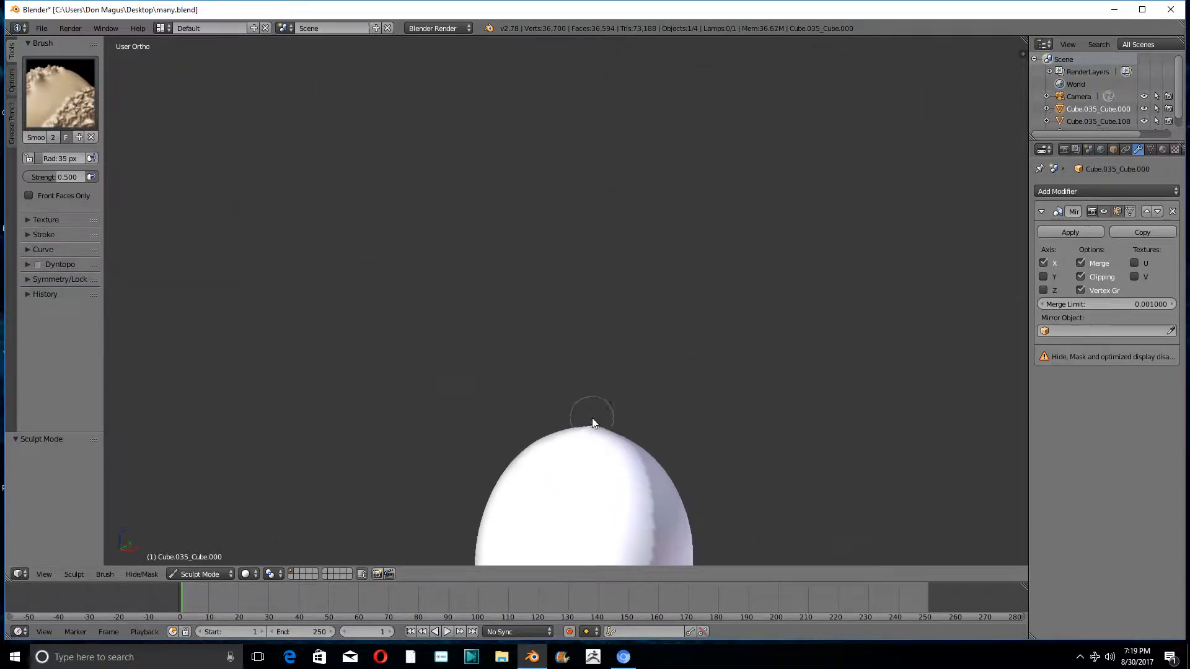
- Flatten the top and upper front of the head with the Flatten/Contrast brush
{"action": "left_click", "coordinate": [57, 83]}
{"action": "left_click", "coordinate": [304, 167]}
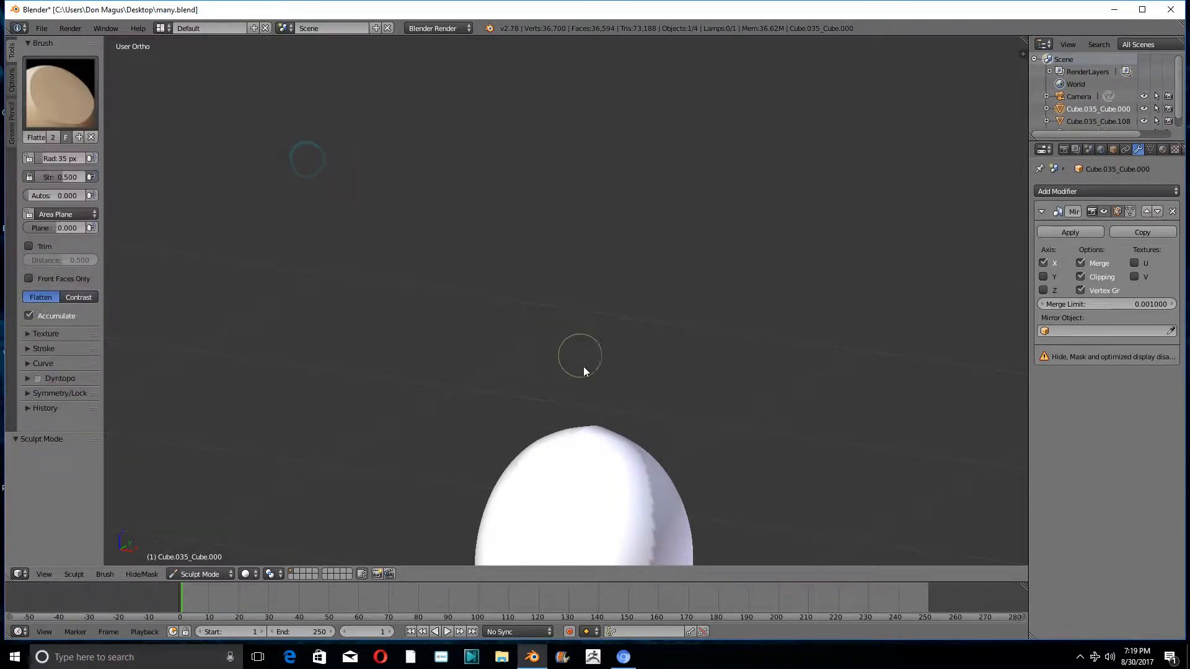
{"action": "mouse_move", "coordinate": [572, 355]}
{"action": "middle_mouse_down"}
{"action": "mouse_move", "coordinate": [597, 438]}
{"action": "mouse_move", "coordinate": [574, 462]}
{"action": "middle_mouse_up"}
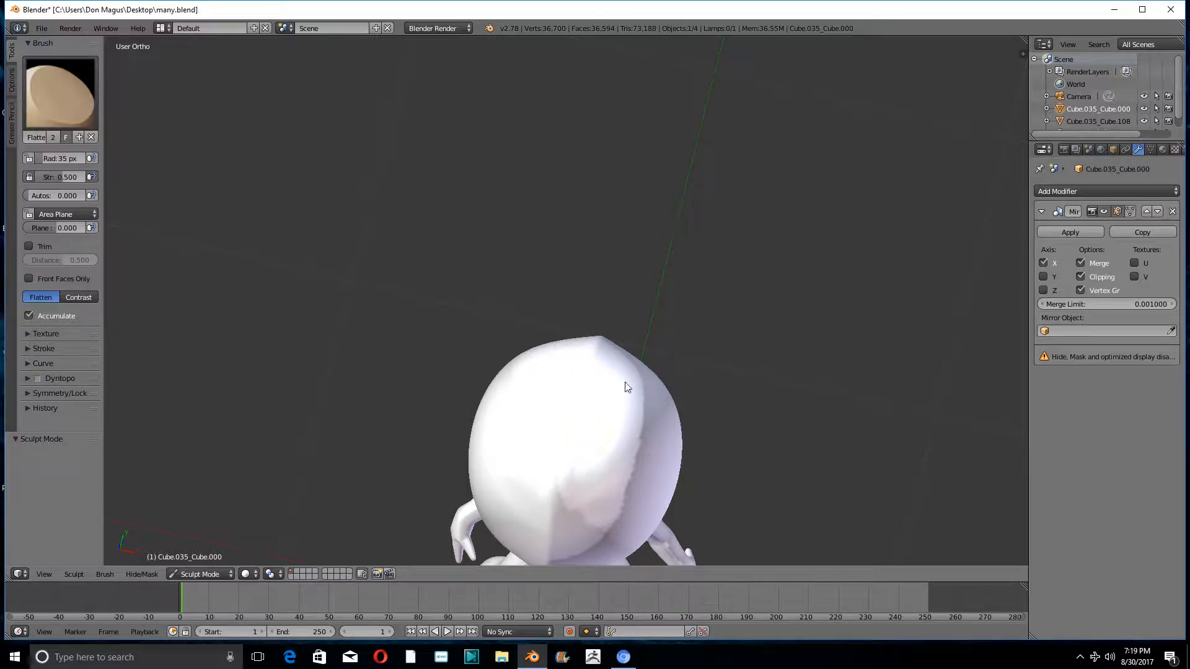
{"action": "left_click_drag", "start_coordinate": [627, 387], "coordinate": [592, 486]}
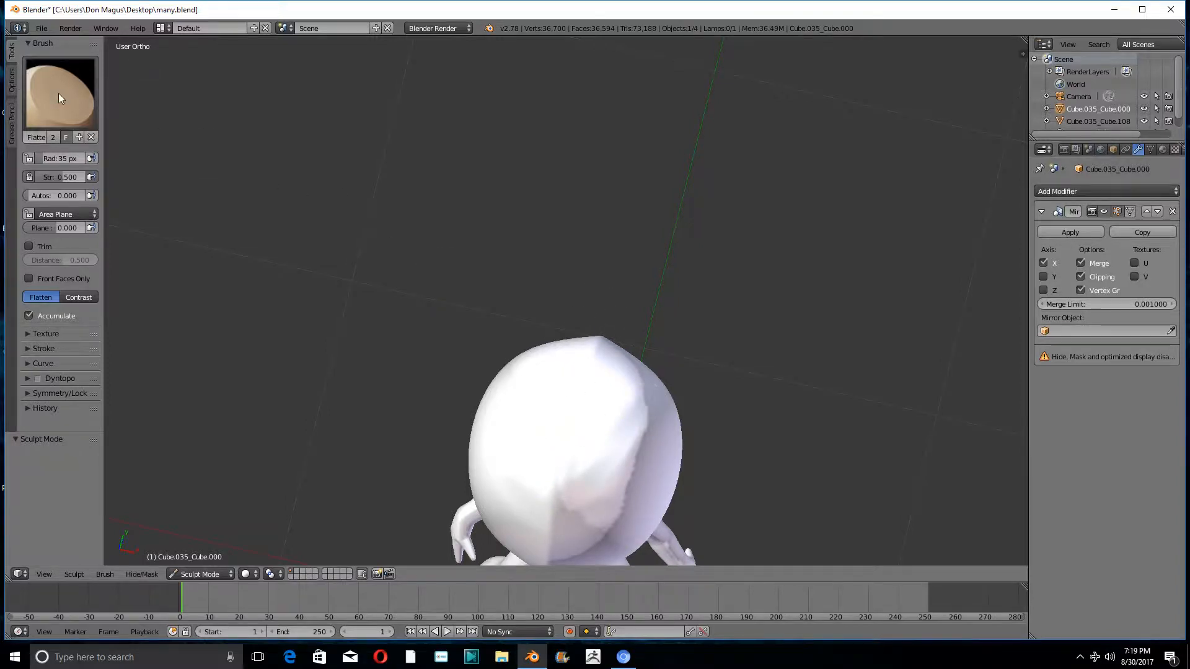
- Smooth the flattened patches on the head with the Smooth brush and check its shape in front view
{"action": "left_click", "coordinate": [58, 92]}
{"action": "left_click", "coordinate": [403, 241]}
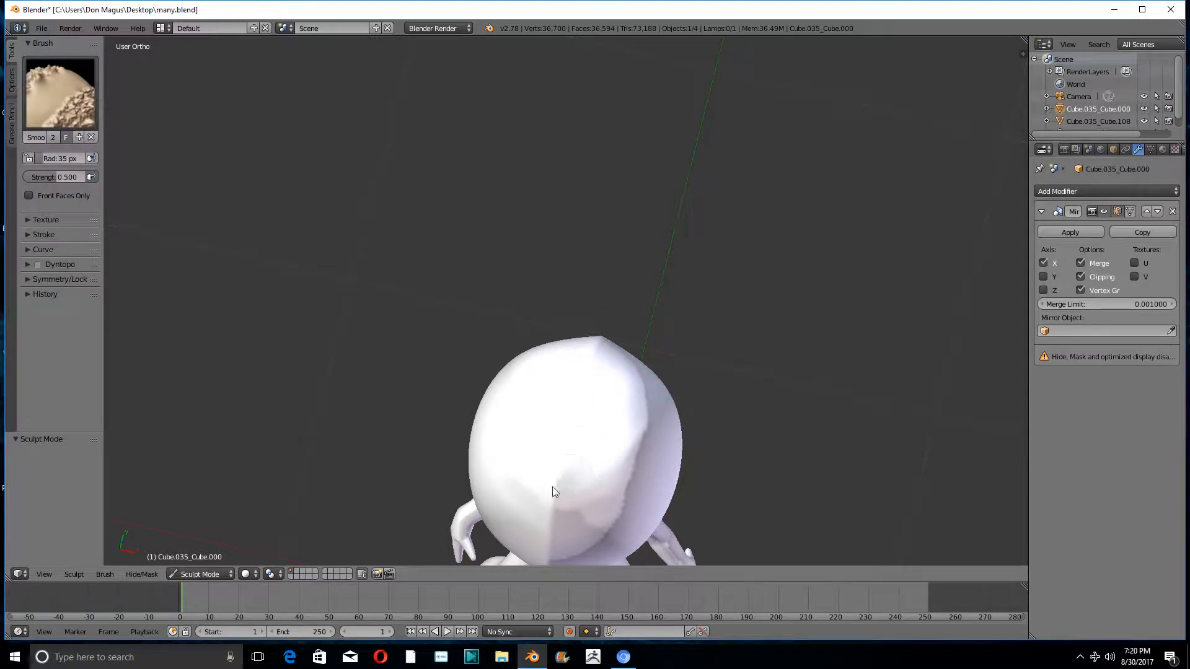
{"action": "scroll", "coordinate": [604, 414], "scroll_direction": "down", "scroll_amount": 4}
{"action": "key", "text": "KP_1"}
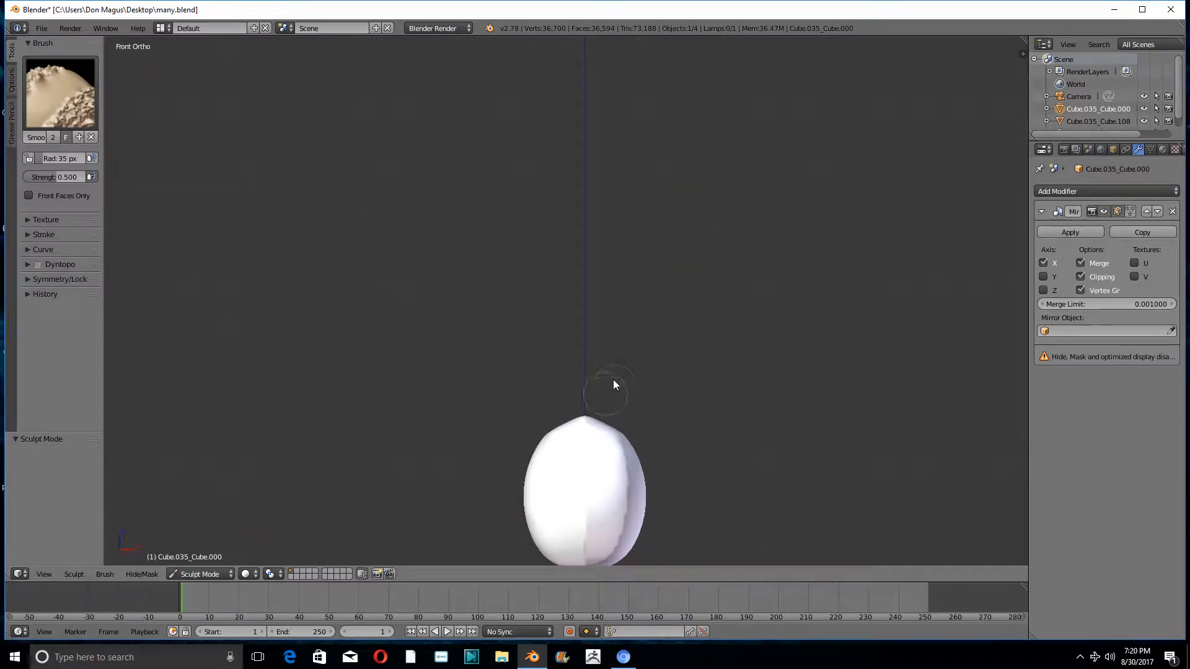
{"action": "scroll", "coordinate": [606, 380], "scroll_direction": "up", "scroll_amount": 2}
{"action": "scroll", "coordinate": [581, 426], "scroll_direction": "up", "scroll_amount": 2}
{"action": "middle_click_drag", "start_coordinate": [581, 426], "coordinate": [577, 218], "text": "shift"}
- In Edit Mode, circle-select the crown vertices beside the mirror seam and lower them 0.011 along Z
{"action": "left_click", "coordinate": [195, 574]}
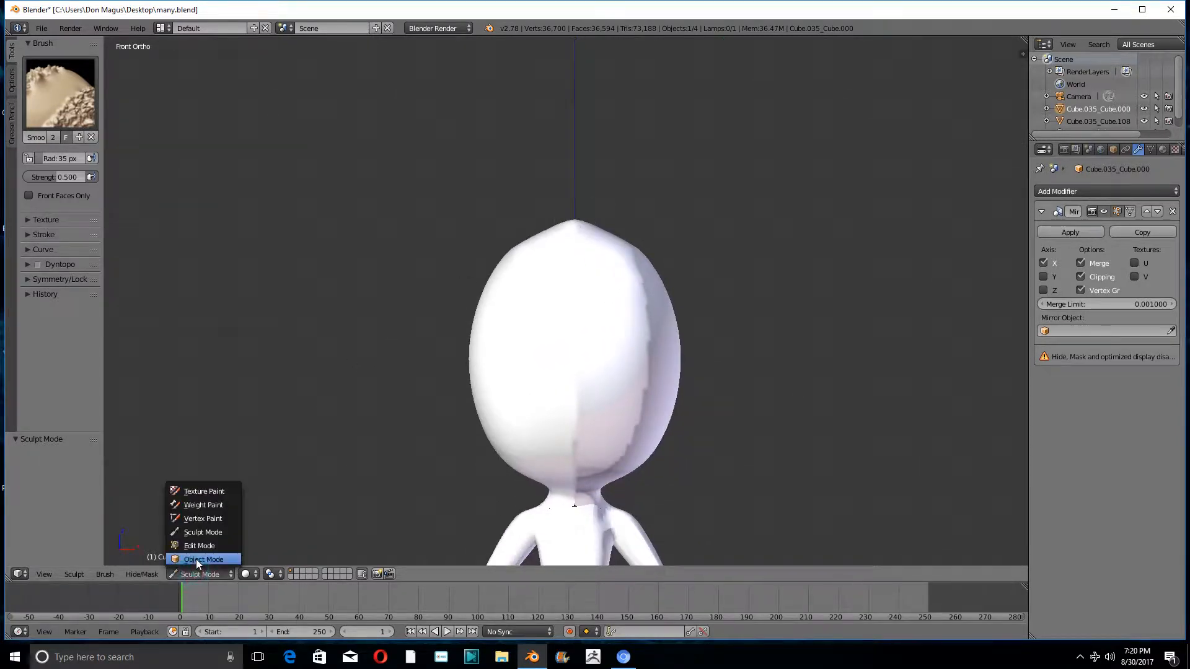
{"action": "left_click", "coordinate": [196, 548]}
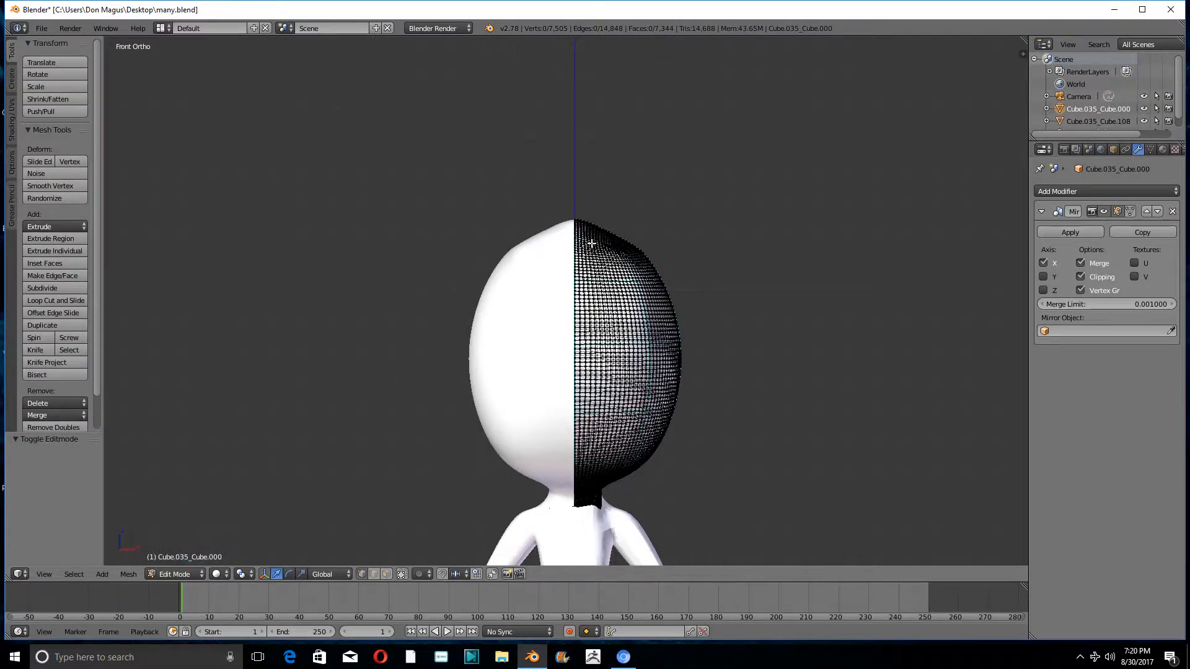
{"action": "scroll", "coordinate": [589, 243], "scroll_direction": "up", "scroll_amount": 2}
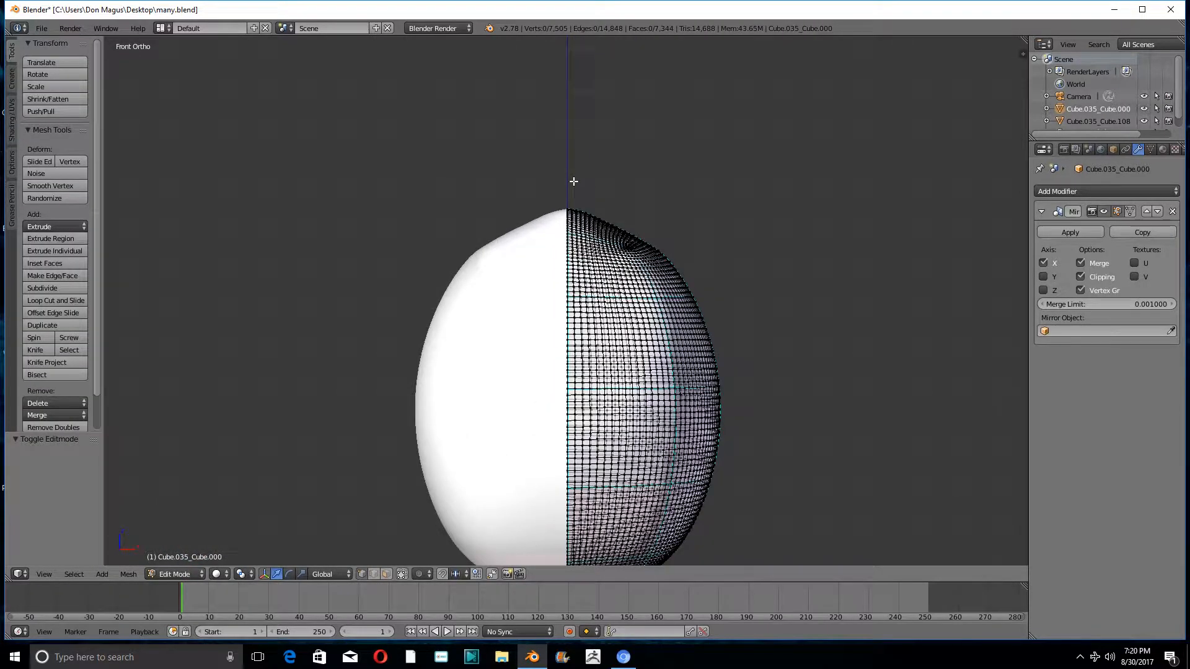
{"action": "key", "text": "c"}
{"action": "mouse_move", "coordinate": [576, 212]}
{"action": "left_mouse_down"}
{"action": "mouse_move", "coordinate": [567, 242]}
{"action": "mouse_move", "coordinate": [606, 218]}
{"action": "mouse_move", "coordinate": [559, 231]}
{"action": "left_mouse_up"}
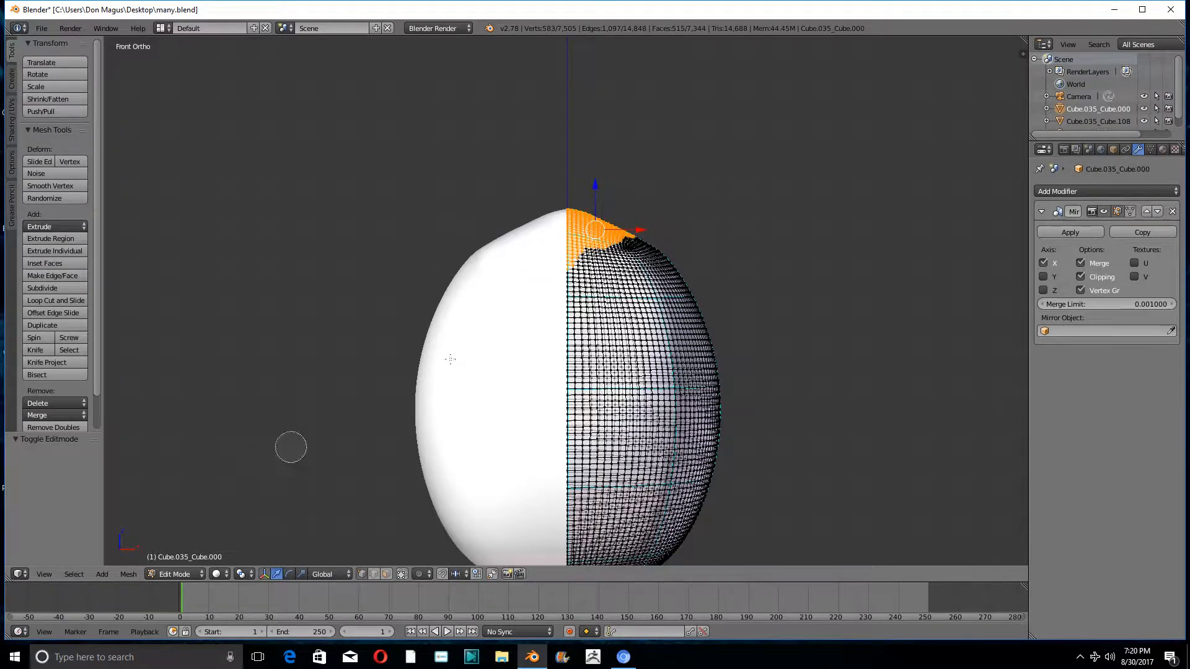
{"action": "key", "text": "g"}
{"action": "left_click", "coordinate": [594, 192]}
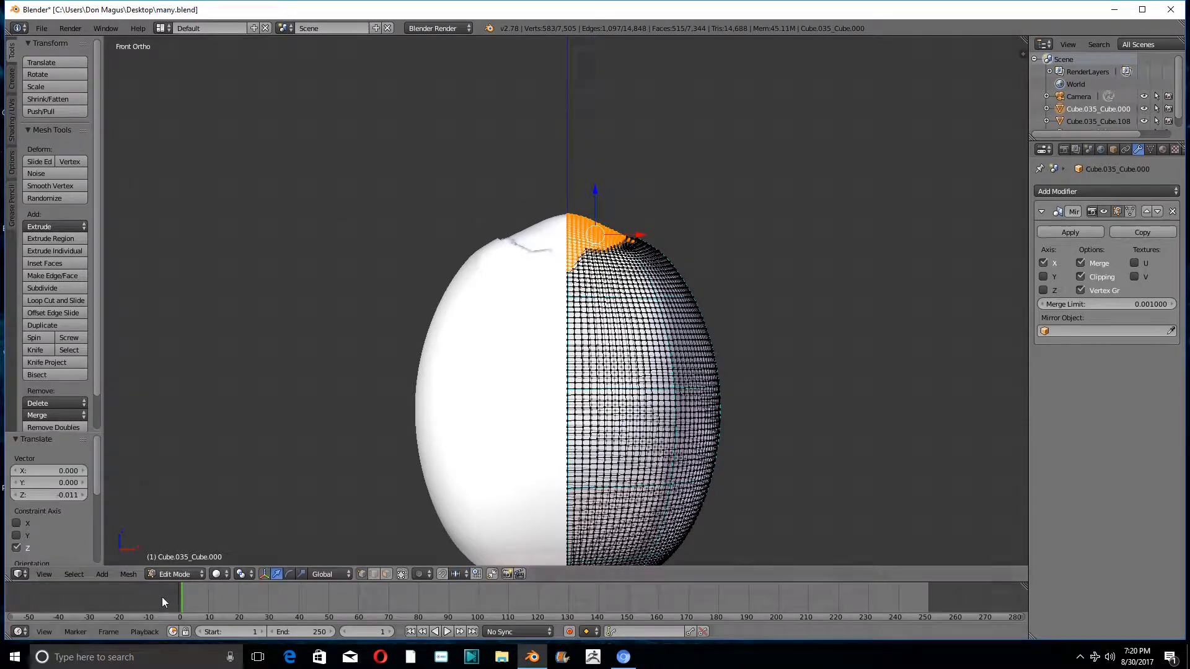
- Return to Sculpt Mode and smooth away the crease around the lowered crown and the upper sides of the head
{"action": "left_click", "coordinate": [169, 575]}
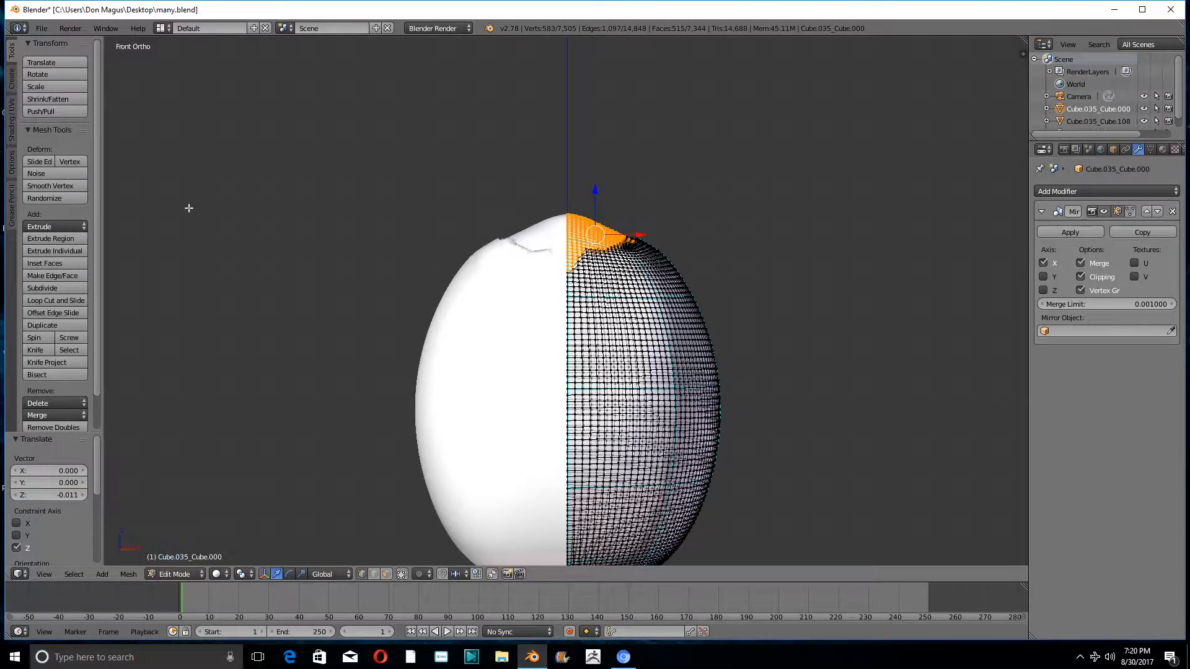
{"action": "left_click", "coordinate": [174, 574]}
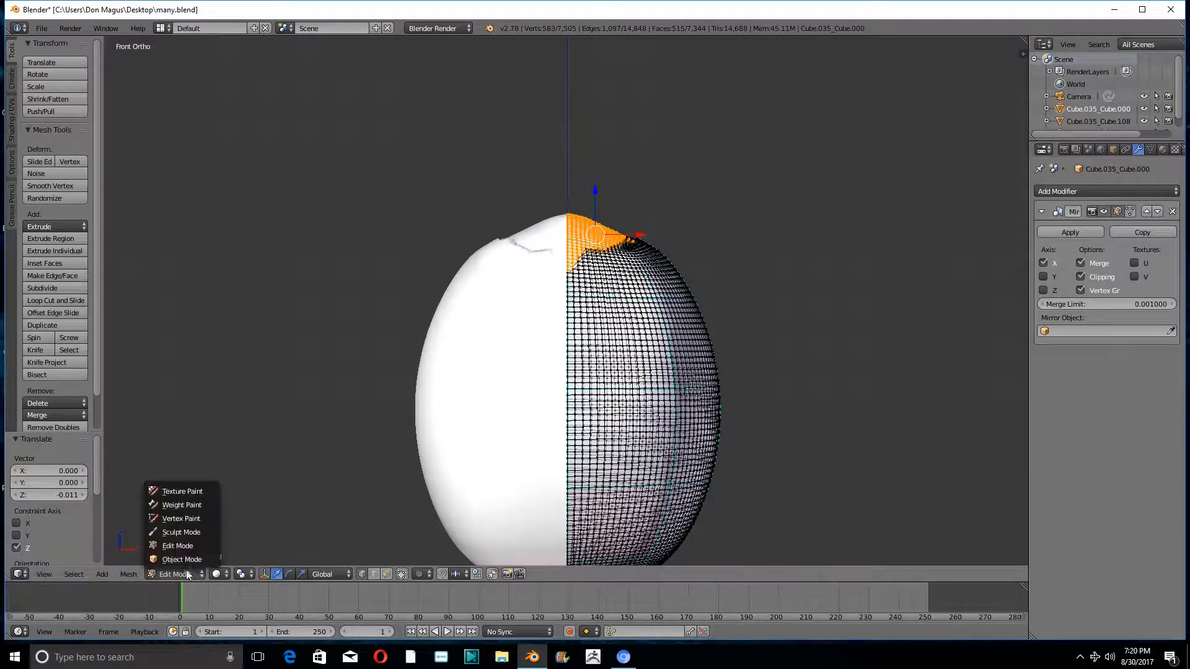
{"action": "left_click", "coordinate": [181, 536]}
{"action": "middle_click_drag", "start_coordinate": [482, 277], "coordinate": [476, 319]}
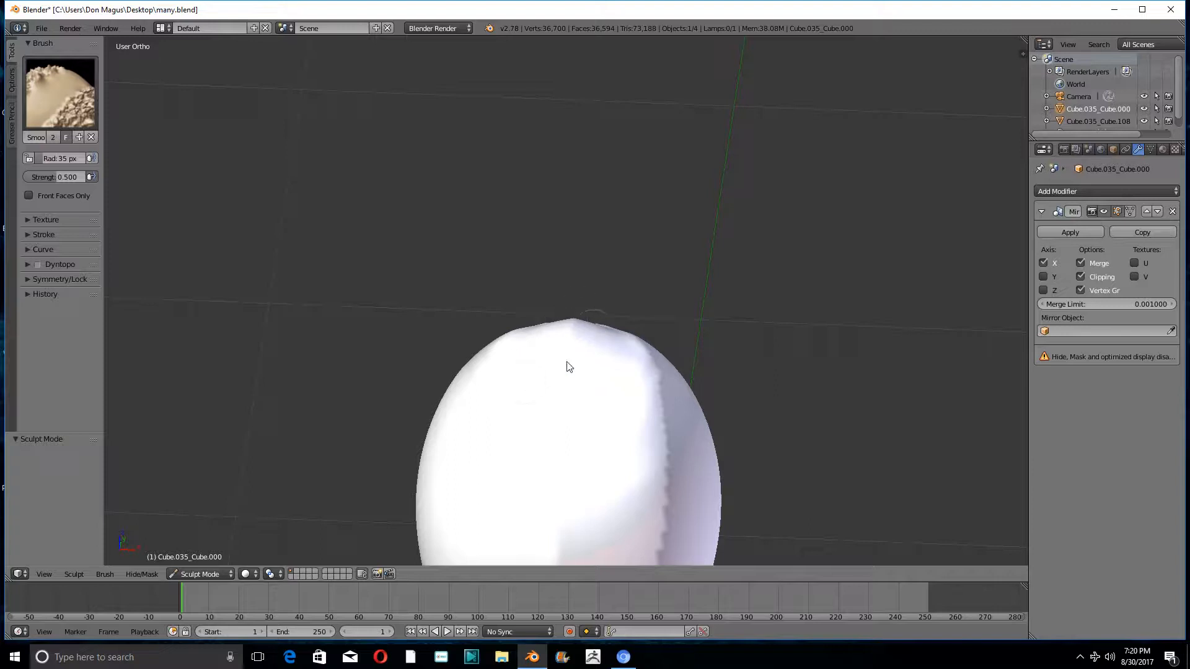
{"action": "middle_click_drag", "start_coordinate": [649, 365], "coordinate": [555, 383]}
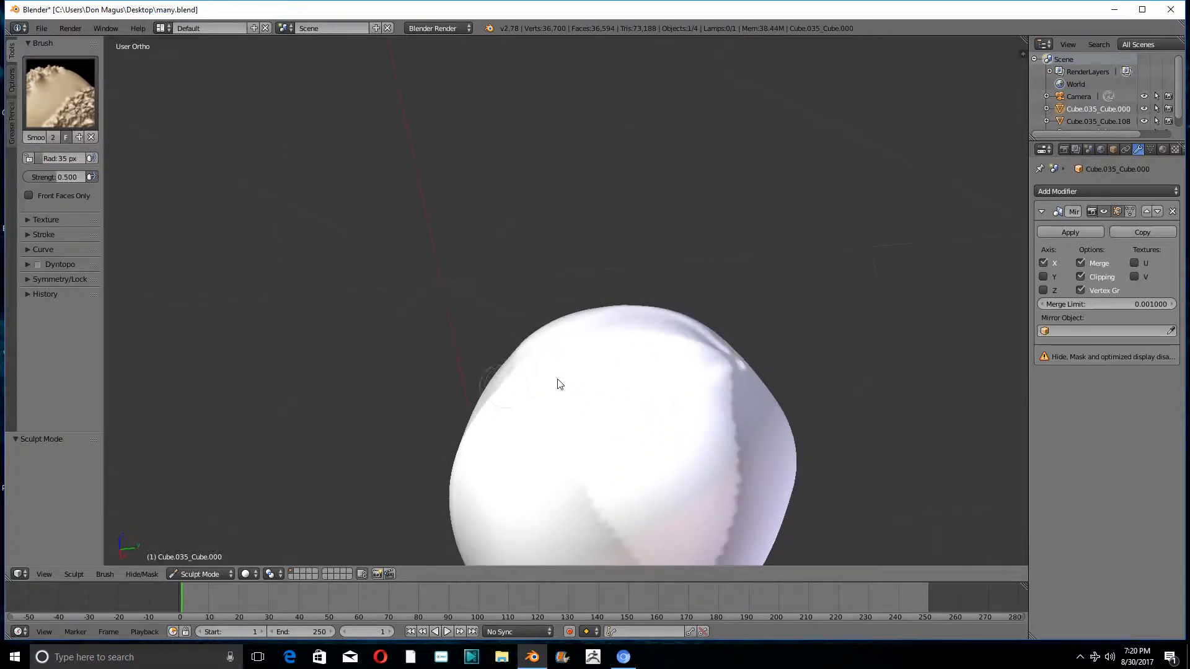
{"action": "mouse_move", "coordinate": [666, 467]}
{"action": "left_mouse_down"}
{"action": "mouse_move", "coordinate": [768, 390]}
{"action": "mouse_move", "coordinate": [614, 434]}
{"action": "left_mouse_up"}
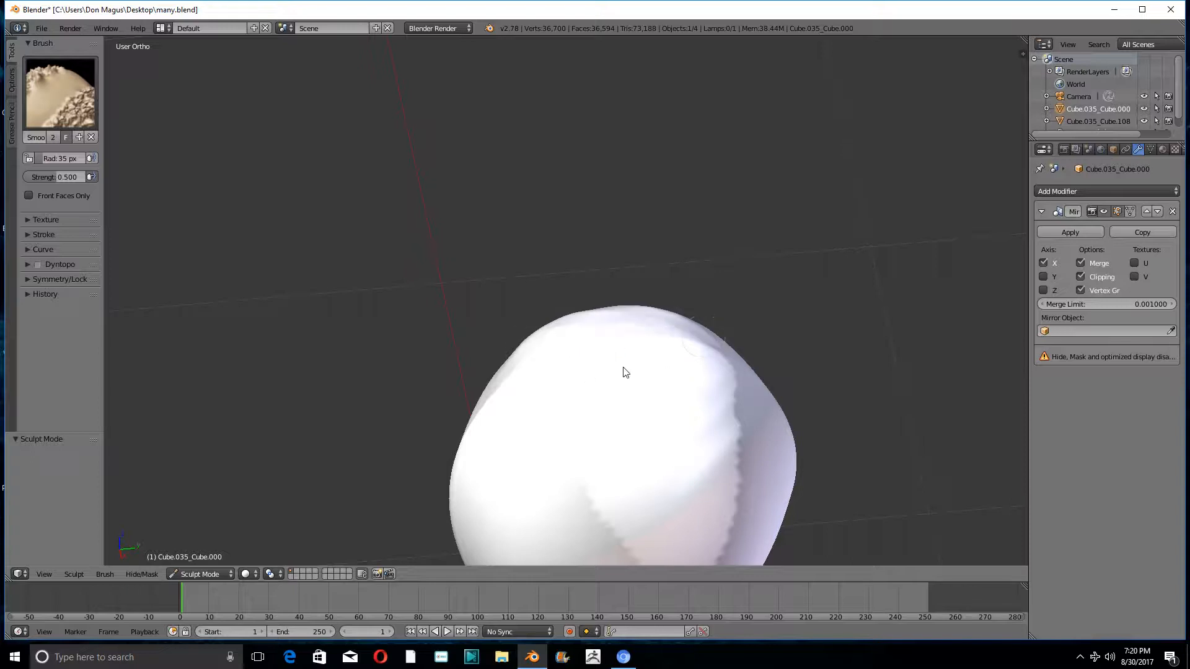
{"action": "mouse_move", "coordinate": [699, 358]}
{"action": "middle_mouse_down"}
{"action": "mouse_move", "coordinate": [764, 293]}
{"action": "mouse_move", "coordinate": [787, 396]}
{"action": "middle_mouse_up"}
{"action": "mouse_move", "coordinate": [632, 359]}
{"action": "left_mouse_down"}
{"action": "mouse_move", "coordinate": [600, 431]}
{"action": "mouse_move", "coordinate": [637, 368]}
{"action": "mouse_move", "coordinate": [589, 534]}
{"action": "left_mouse_up"}
{"action": "scroll", "coordinate": [675, 461], "scroll_direction": "down", "scroll_amount": 3}
{"action": "middle_click_drag", "start_coordinate": [675, 458], "coordinate": [668, 347]}
{"action": "middle_click_drag", "start_coordinate": [684, 412], "coordinate": [689, 183], "text": "shift"}
{"action": "mouse_move", "coordinate": [689, 182]}
{"action": "middle_mouse_down"}
{"action": "mouse_move", "coordinate": [695, 255]}
{"action": "mouse_move", "coordinate": [657, 313]}
{"action": "middle_mouse_up"}
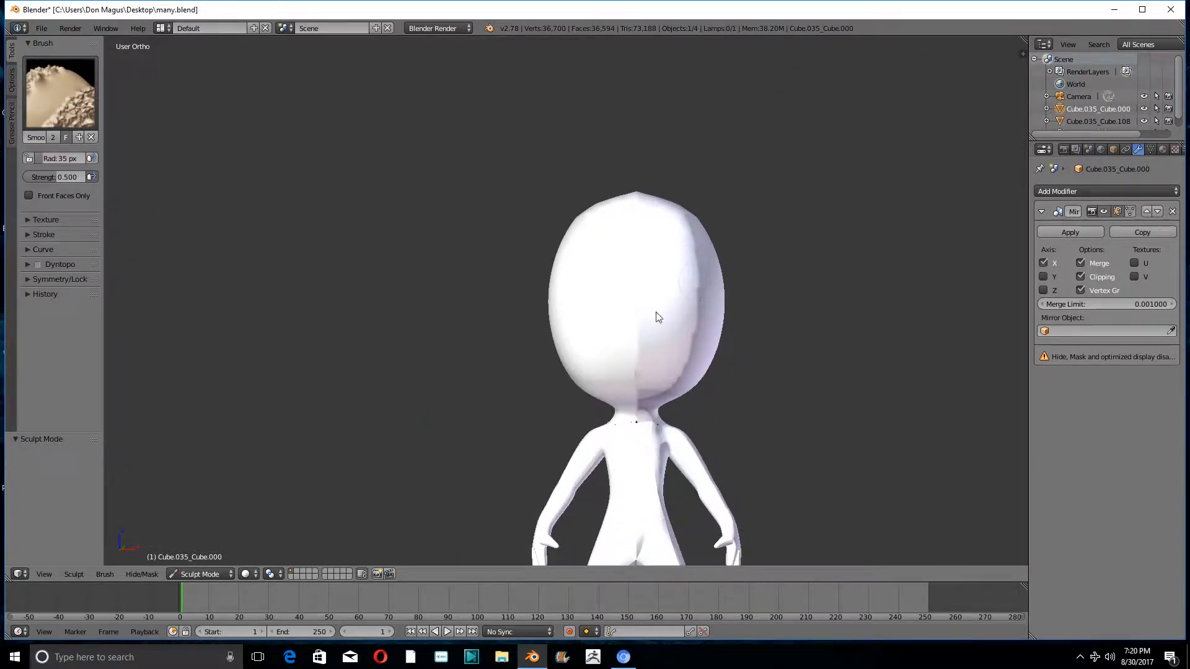
- Choose the SculptDraw brush and switch the render engine to Cycles Render
{"action": "left_click", "coordinate": [65, 98]}
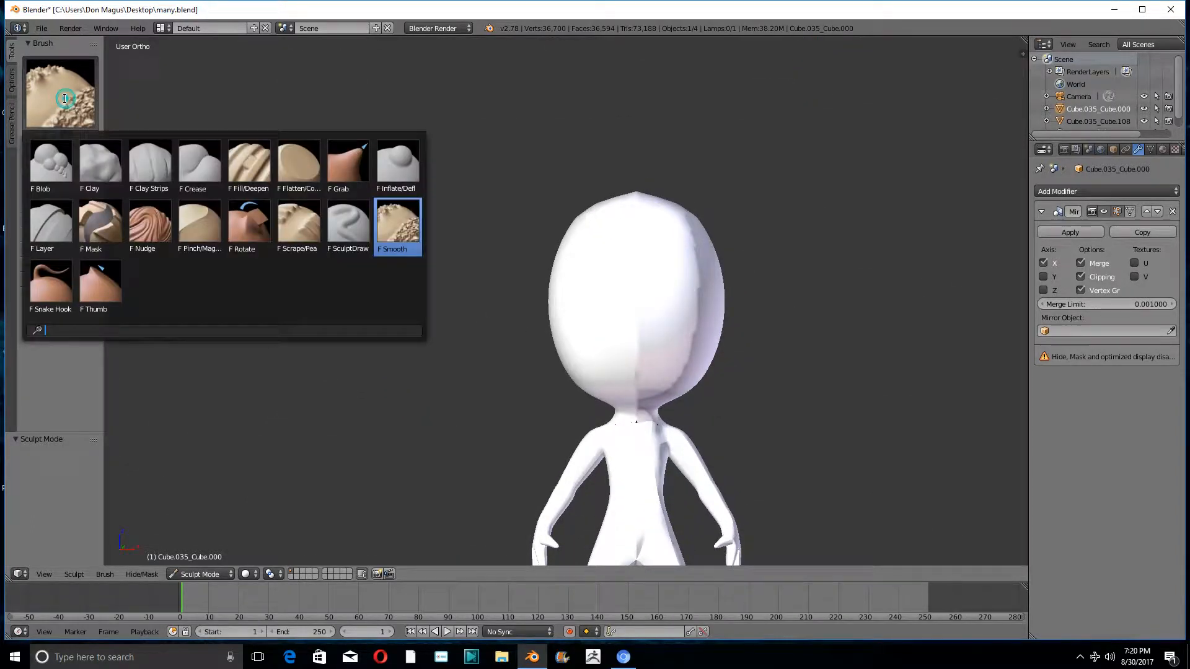
{"action": "left_click", "coordinate": [349, 225]}
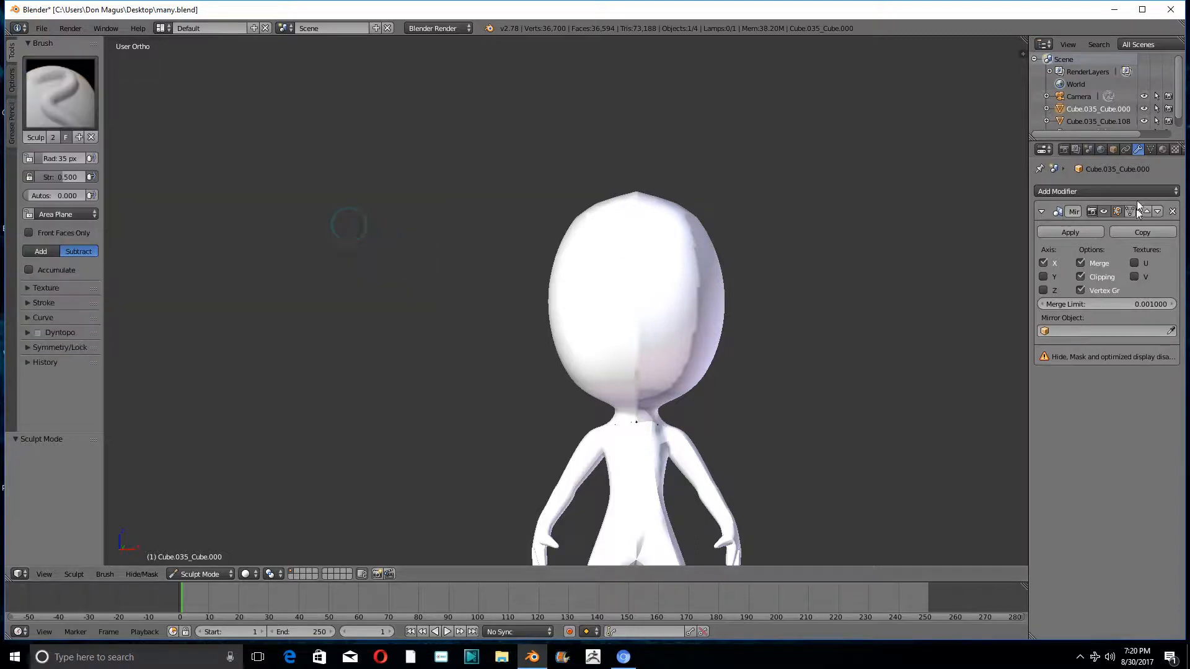
{"action": "left_click", "coordinate": [428, 28]}
{"action": "left_click", "coordinate": [431, 72]}
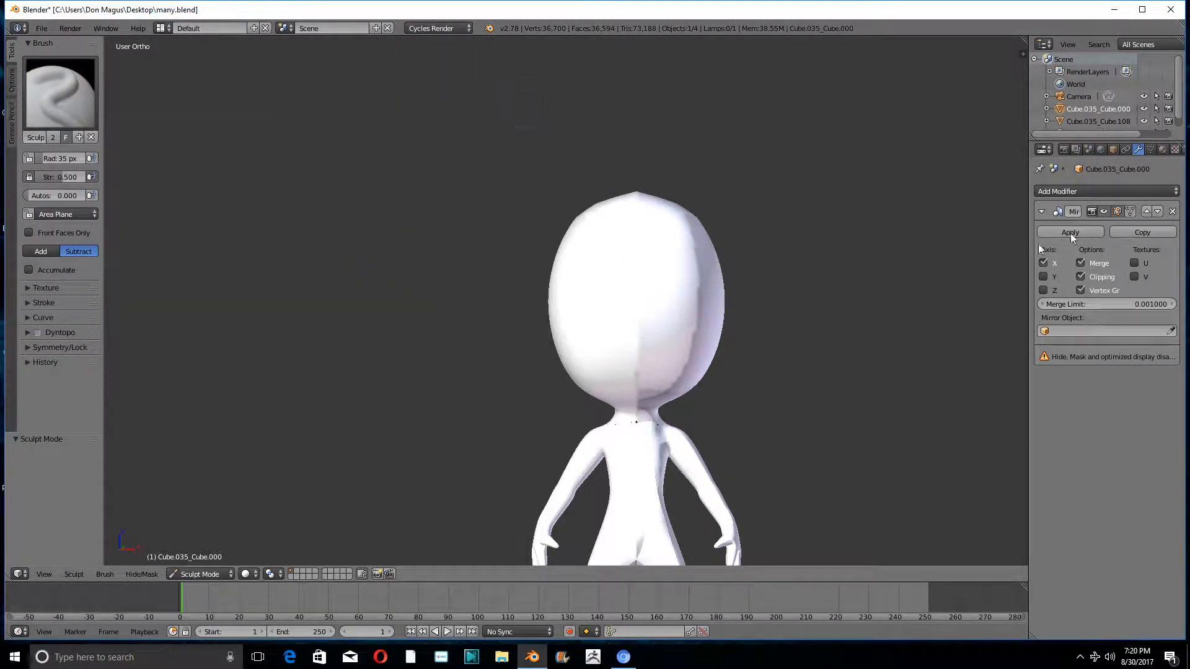
- Remove the head's existing material slot and give the head a new material
{"action": "left_click", "coordinate": [1163, 150]}
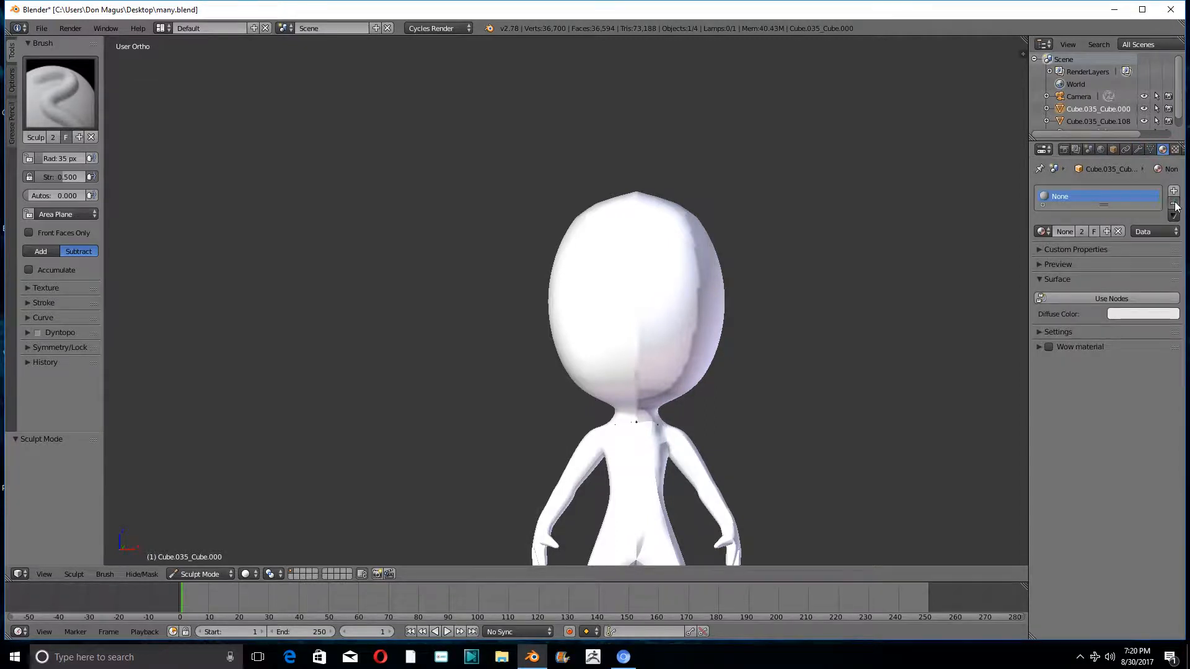
{"action": "left_click", "coordinate": [1173, 205]}
{"action": "left_click", "coordinate": [1094, 232]}
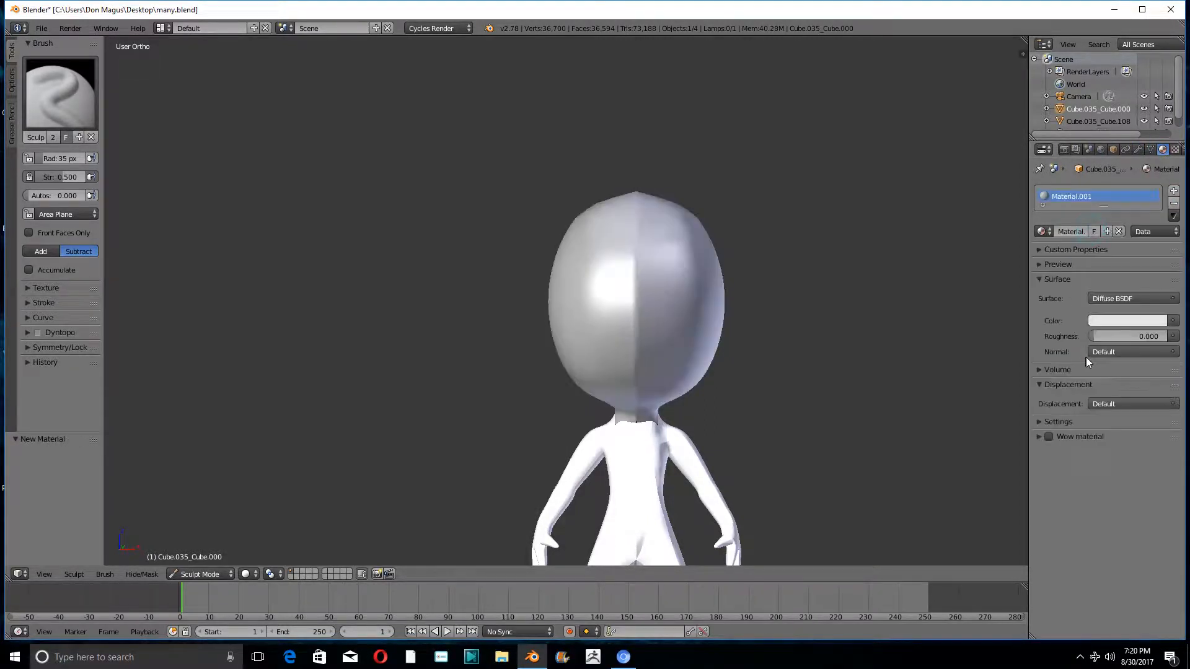
- Try to carve mirrored eye sockets across the middle of the face with the SculptDraw brush set to Subtract
{"action": "scroll", "coordinate": [759, 355], "scroll_direction": "up", "scroll_amount": 4}
{"action": "mouse_move", "coordinate": [694, 326]}
{"action": "middle_mouse_down"}
{"action": "mouse_move", "coordinate": [656, 241]}
{"action": "mouse_move", "coordinate": [496, 258]}
{"action": "mouse_move", "coordinate": [472, 292]}
{"action": "mouse_move", "coordinate": [648, 277]}
{"action": "mouse_move", "coordinate": [616, 228]}
{"action": "mouse_move", "coordinate": [634, 242]}
{"action": "middle_mouse_up"}
{"action": "middle_click_drag", "start_coordinate": [515, 232], "coordinate": [667, 240], "text": "shift"}
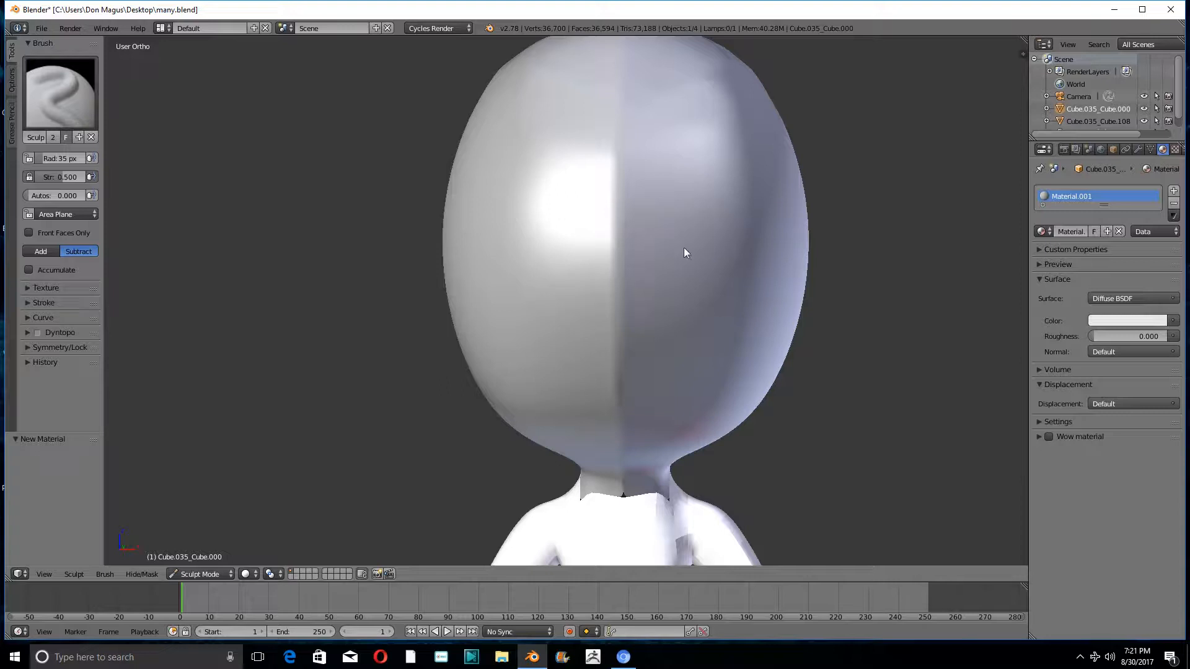
{"action": "mouse_move", "coordinate": [707, 263]}
{"action": "left_mouse_down"}
{"action": "mouse_move", "coordinate": [664, 284]}
{"action": "mouse_move", "coordinate": [719, 287]}
{"action": "mouse_move", "coordinate": [667, 258]}
{"action": "mouse_move", "coordinate": [668, 278]}
{"action": "mouse_move", "coordinate": [625, 294]}
{"action": "mouse_move", "coordinate": [694, 275]}
{"action": "mouse_move", "coordinate": [693, 300]}
{"action": "mouse_move", "coordinate": [649, 299]}
{"action": "mouse_move", "coordinate": [671, 266]}
{"action": "left_mouse_up"}
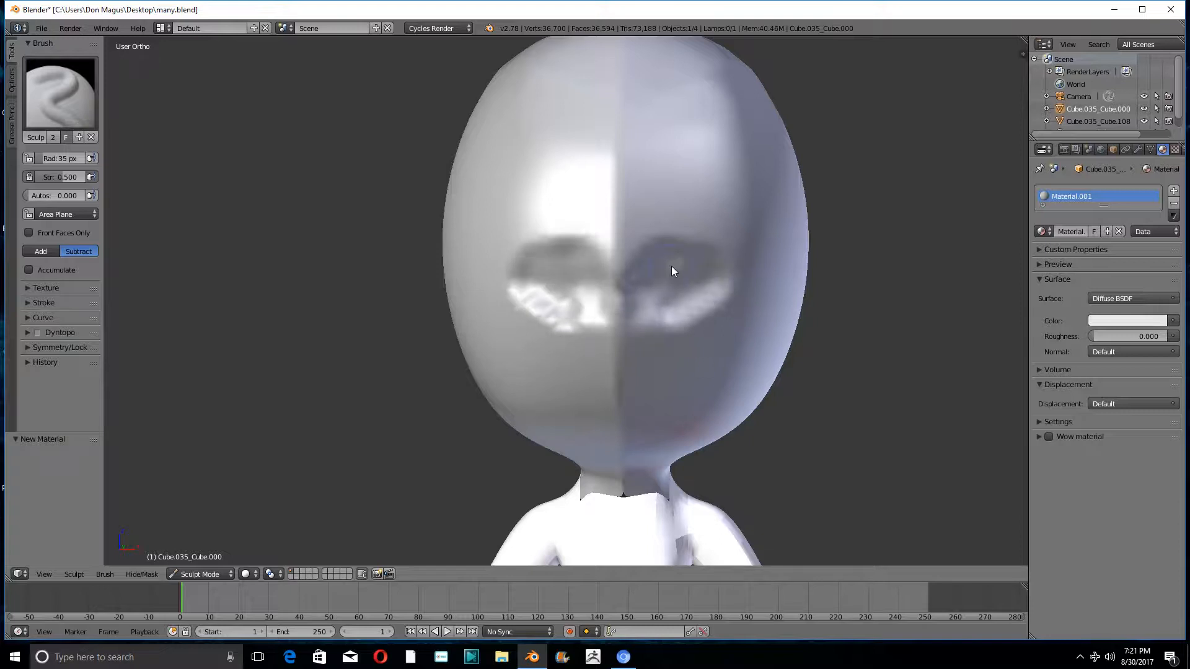
{"action": "key", "text": "ctrl+z"}
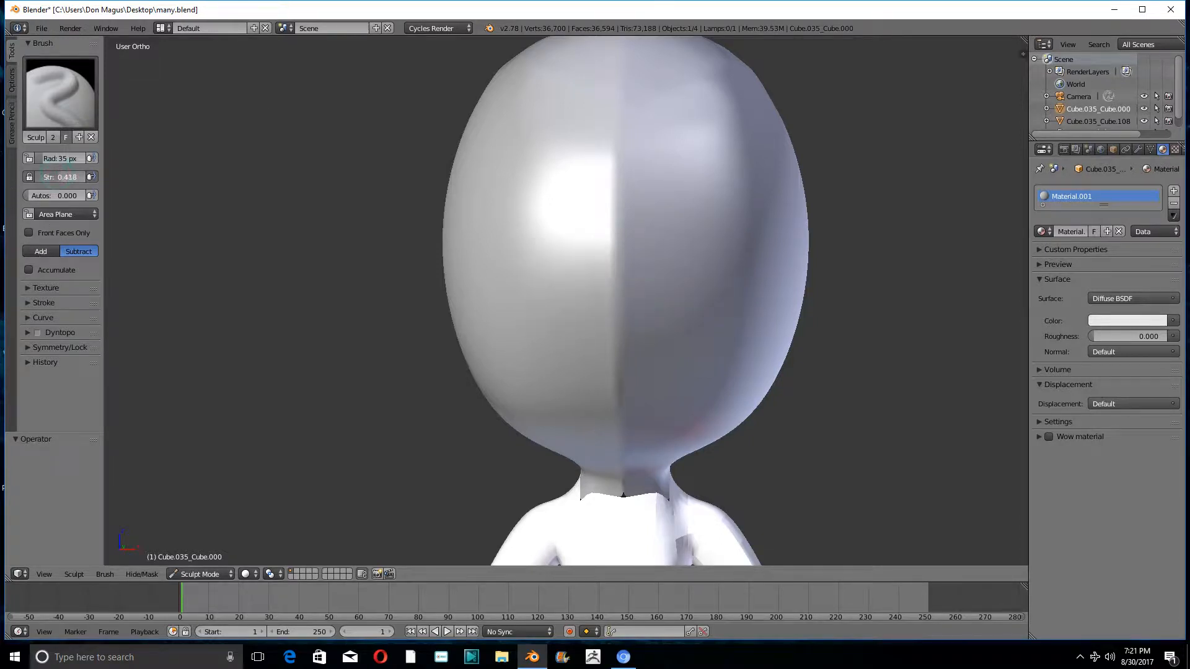
- Set the brush strength to 0.336 and carve rounded eye sockets into the face
{"action": "left_click_drag", "start_coordinate": [58, 174], "coordinate": [50, 174]}
{"action": "scroll", "coordinate": [698, 247], "scroll_direction": "down", "scroll_amount": 4}
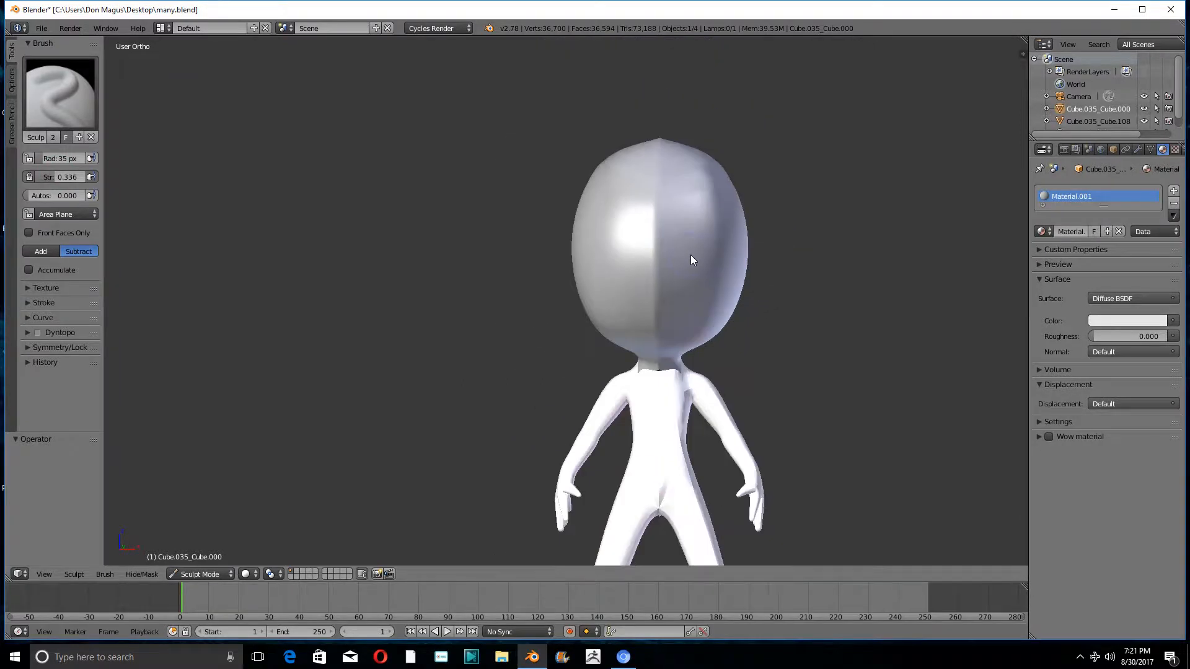
{"action": "mouse_move", "coordinate": [691, 255]}
{"action": "left_mouse_down"}
{"action": "mouse_move", "coordinate": [692, 273]}
{"action": "mouse_move", "coordinate": [682, 274]}
{"action": "mouse_move", "coordinate": [697, 255]}
{"action": "mouse_move", "coordinate": [712, 262]}
{"action": "mouse_move", "coordinate": [694, 266]}
{"action": "mouse_move", "coordinate": [693, 282]}
{"action": "mouse_move", "coordinate": [683, 258]}
{"action": "mouse_move", "coordinate": [693, 287]}
{"action": "left_mouse_up"}
{"action": "scroll", "coordinate": [689, 295], "scroll_direction": "up", "scroll_amount": 2}
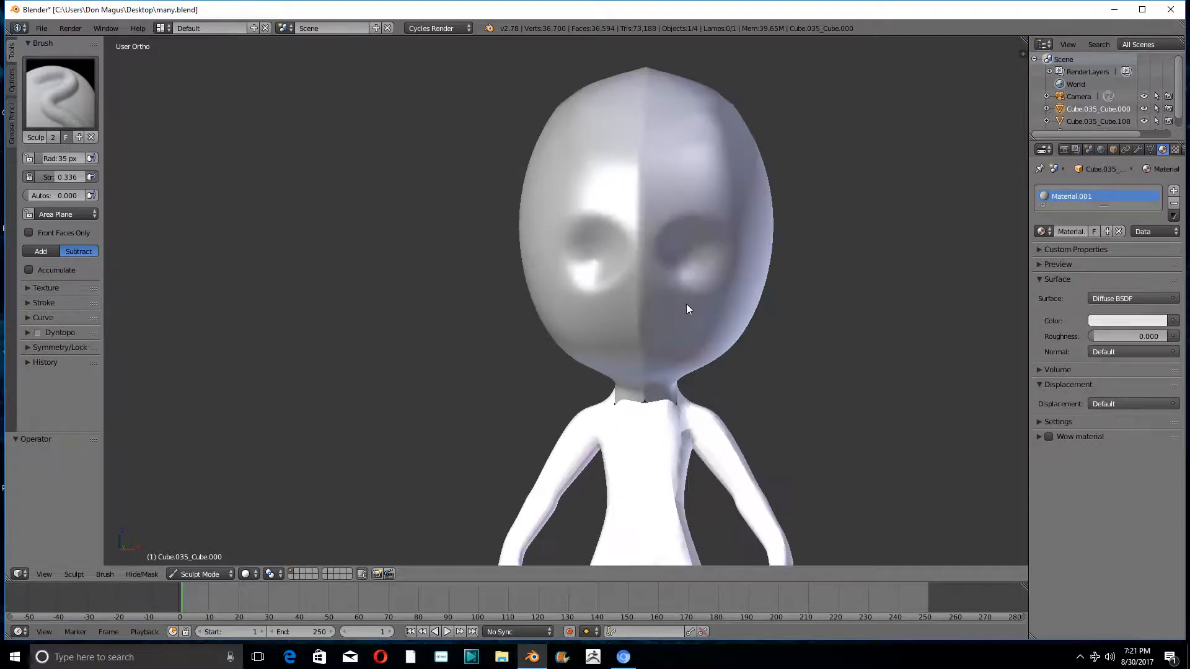
{"action": "mouse_move", "coordinate": [686, 304]}
{"action": "middle_mouse_down"}
{"action": "mouse_move", "coordinate": [640, 303]}
{"action": "mouse_move", "coordinate": [685, 319]}
{"action": "middle_mouse_up"}
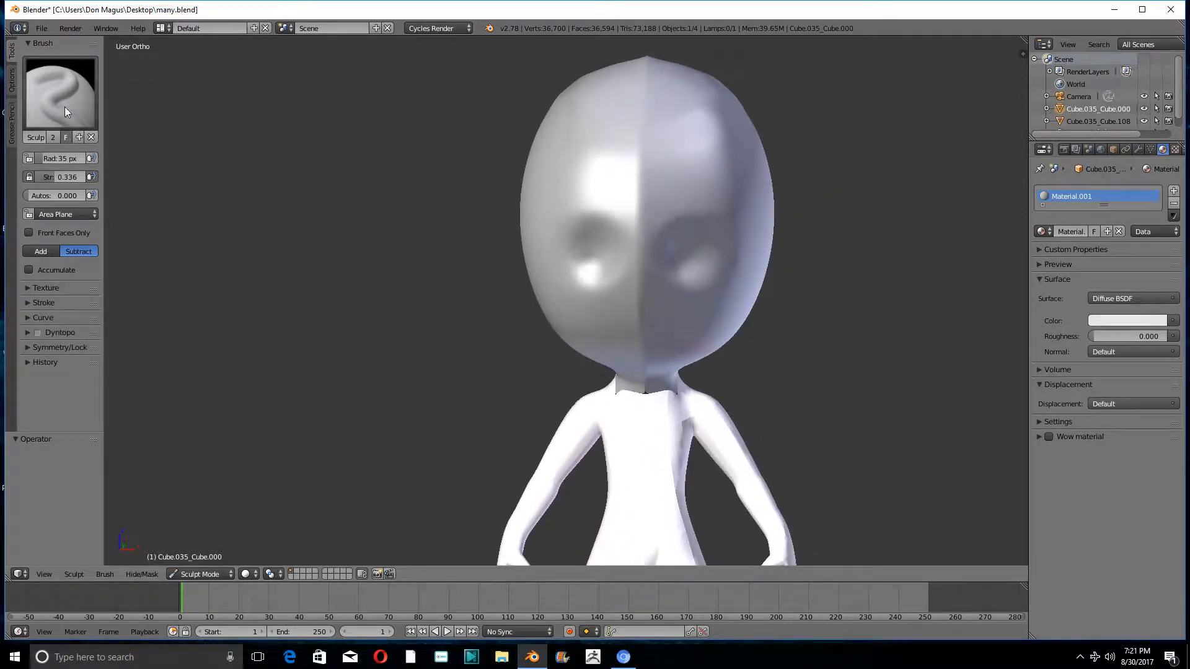
- Build up a small protruding nose on the mirror seam below the eye sockets with the SculptDraw brush set to Add
{"action": "scroll", "coordinate": [635, 342], "scroll_direction": "up", "scroll_amount": 3}
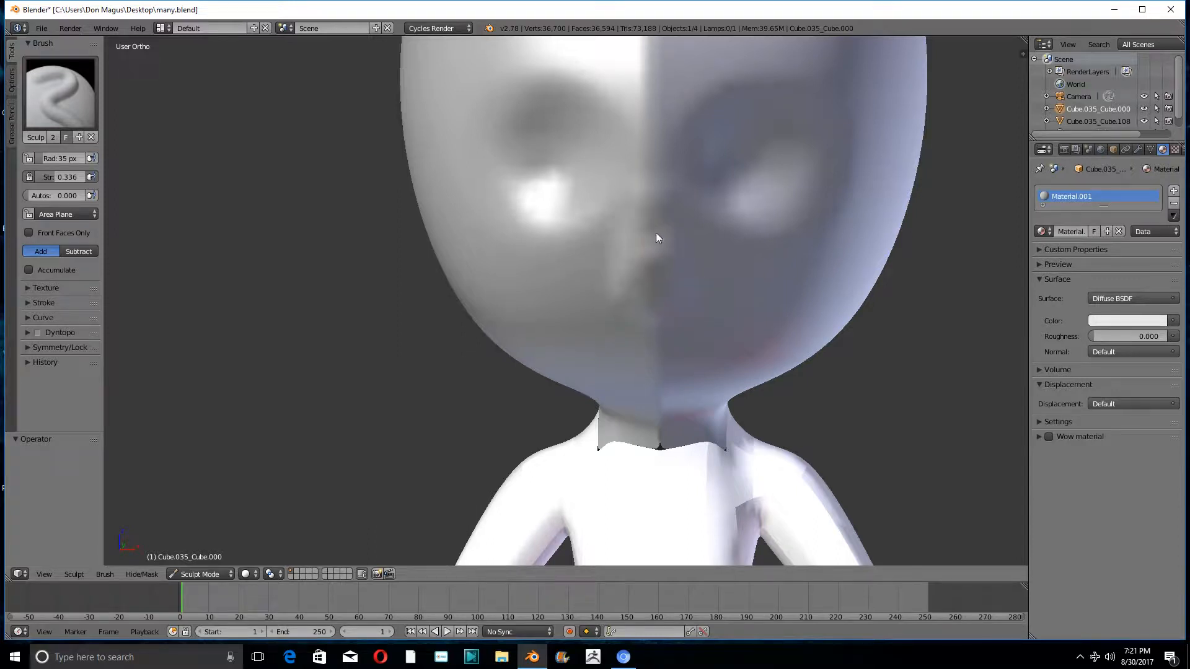
{"action": "middle_click_drag", "start_coordinate": [649, 282], "coordinate": [634, 251]}
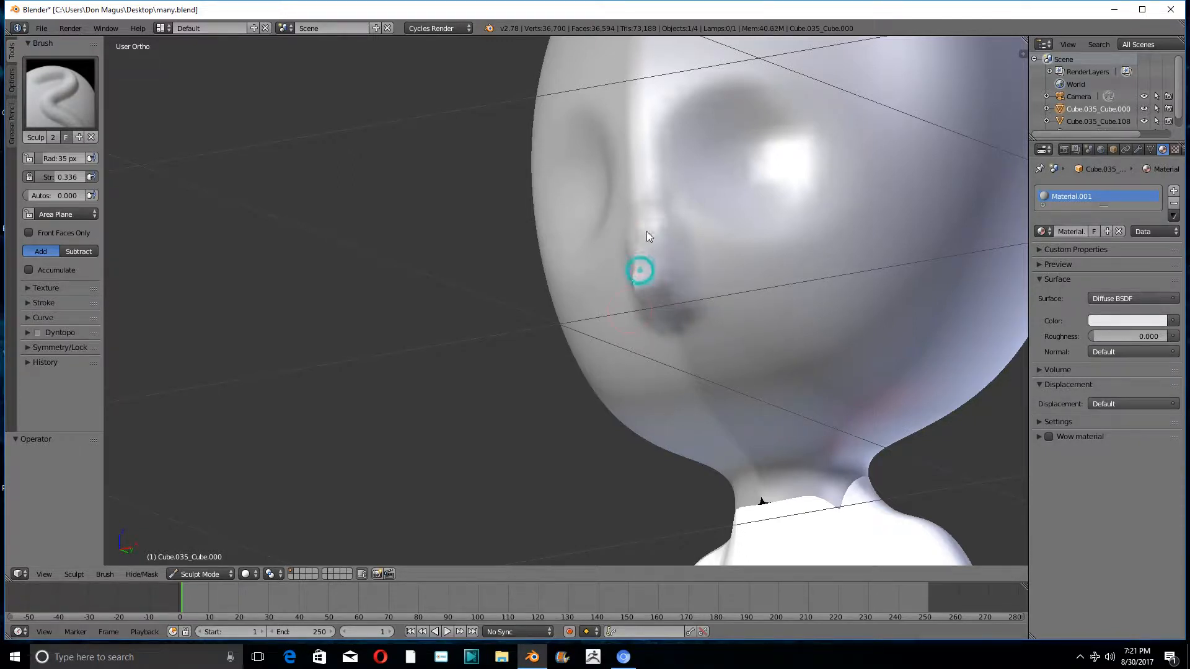
{"action": "middle_click_drag", "start_coordinate": [641, 266], "coordinate": [664, 248]}
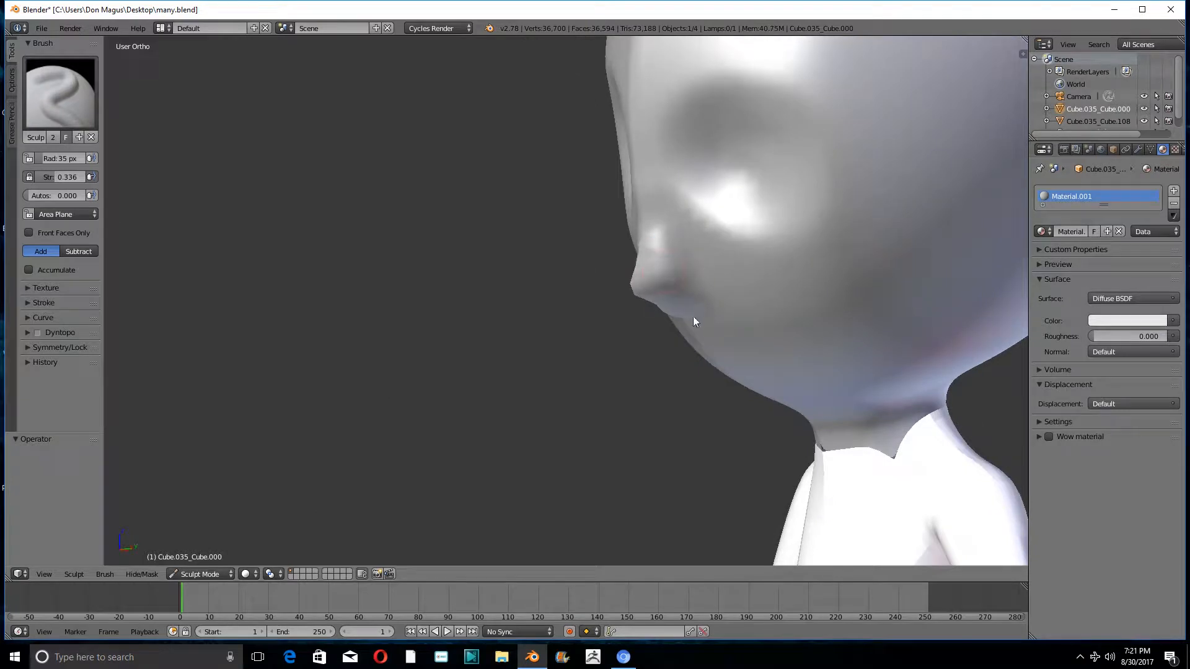
- Finish shaping the side of the nose and soften it with the Smooth brush, setting the brush strength to 0.296
{"action": "left_click_drag", "start_coordinate": [675, 259], "coordinate": [663, 241]}
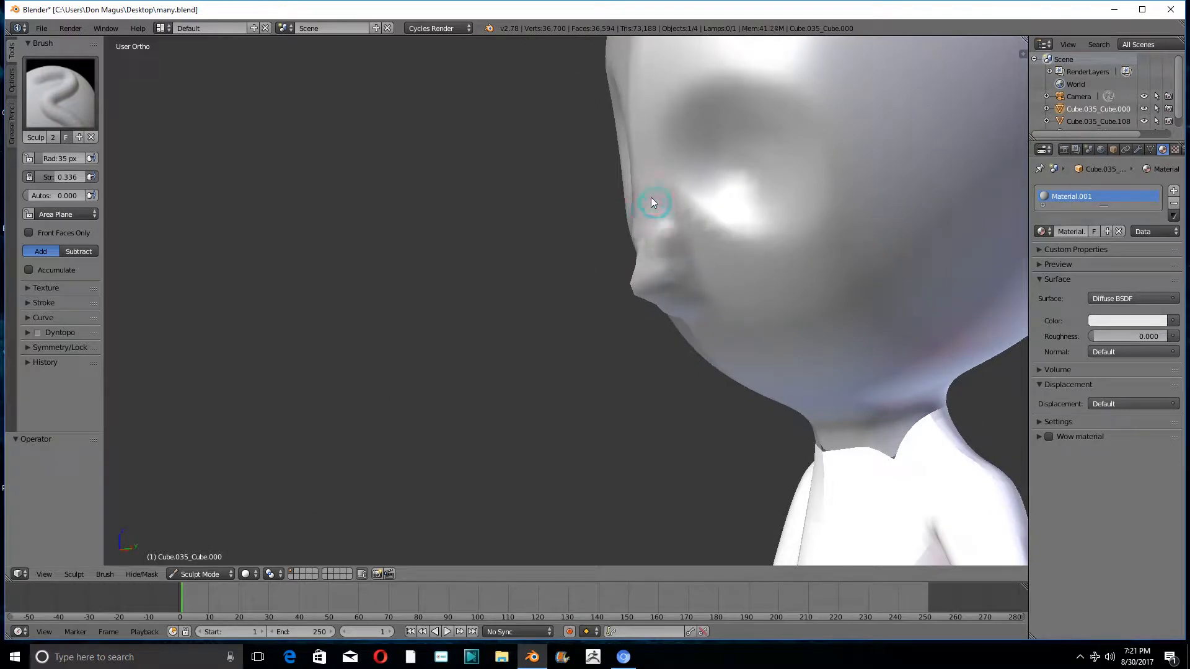
{"action": "left_click", "coordinate": [76, 117]}
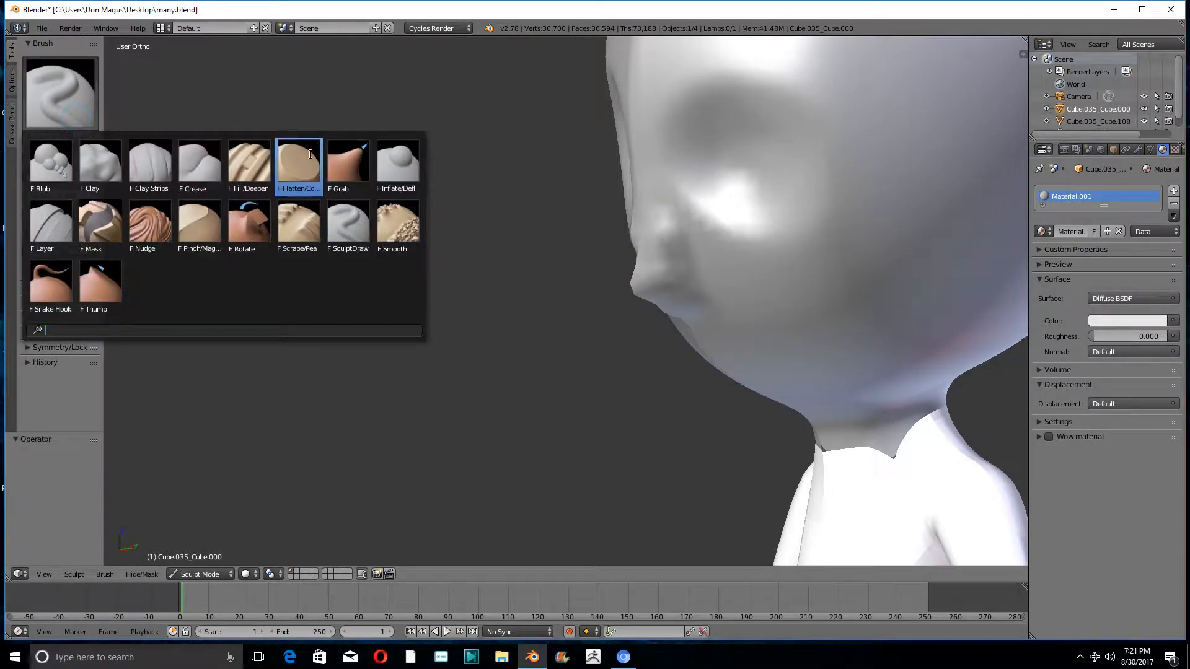
{"action": "left_click", "coordinate": [398, 223]}
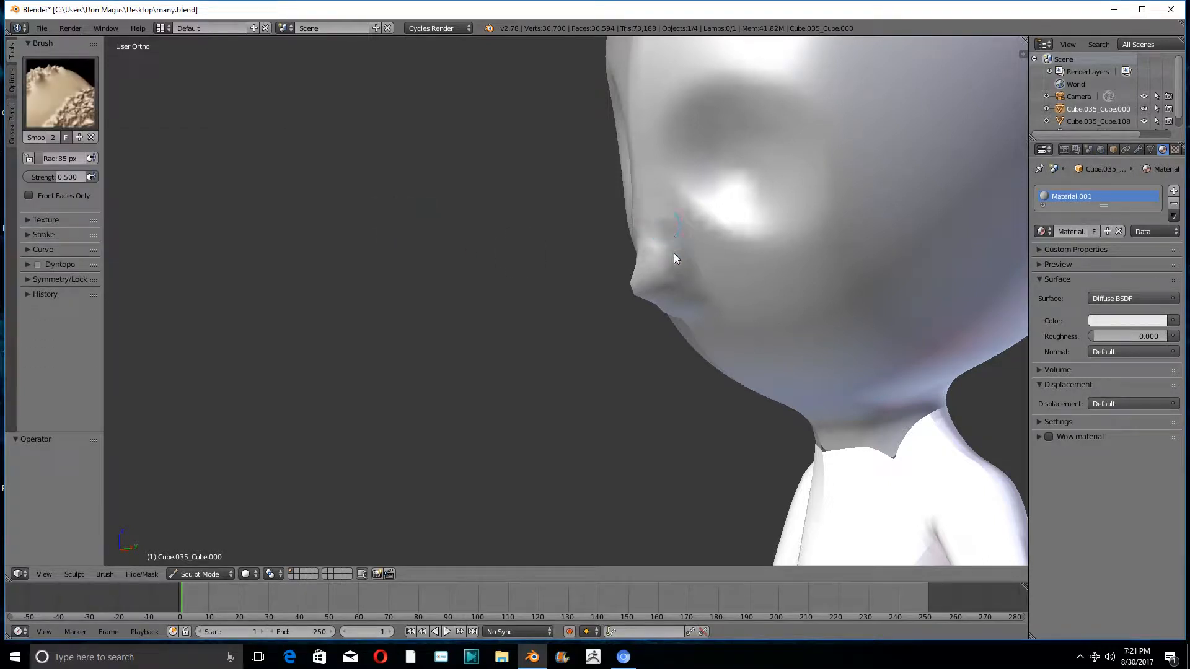
{"action": "middle_click_drag", "start_coordinate": [674, 253], "coordinate": [713, 266]}
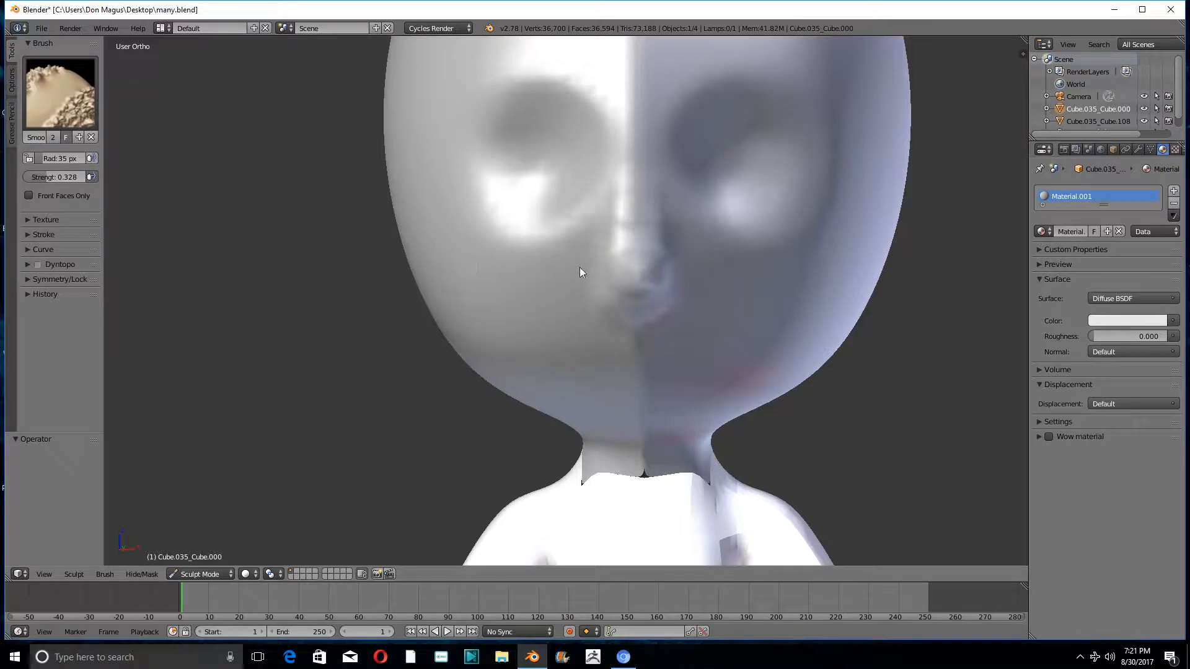
{"action": "middle_click_drag", "start_coordinate": [578, 266], "coordinate": [532, 274]}
{"action": "left_click_drag", "start_coordinate": [629, 260], "coordinate": [630, 280]}
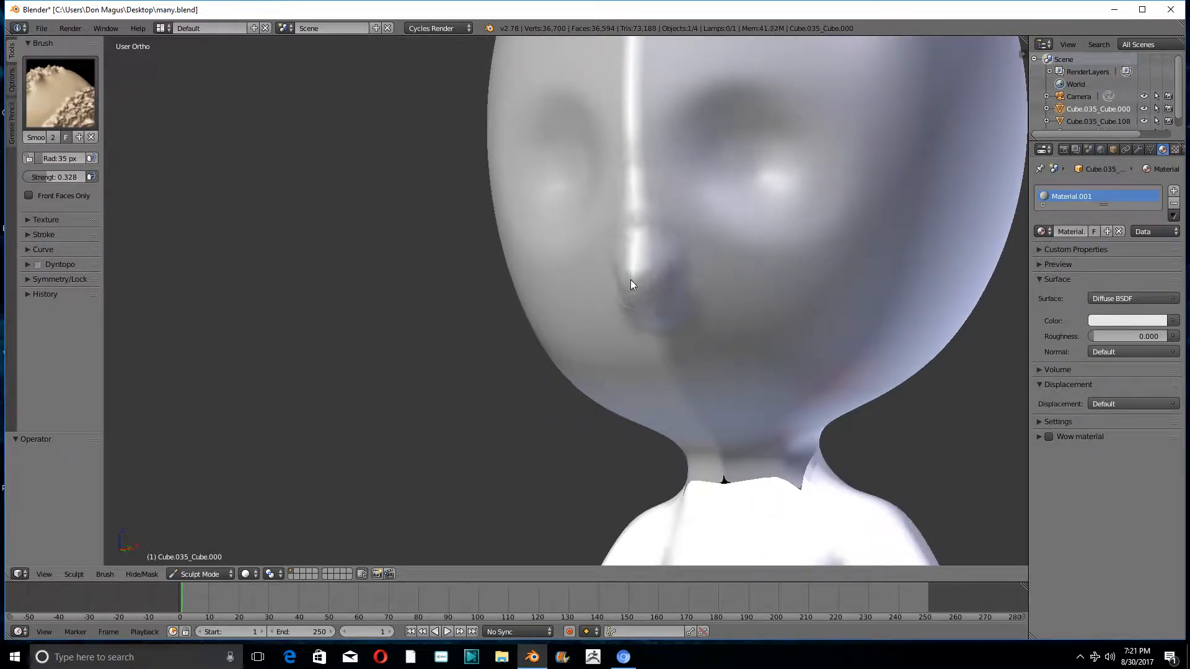
{"action": "left_click", "coordinate": [69, 177]}
{"action": "mouse_move", "coordinate": [472, 258]}
{"action": "middle_mouse_down"}
{"action": "mouse_move", "coordinate": [561, 250]}
{"action": "mouse_move", "coordinate": [697, 268]}
{"action": "mouse_move", "coordinate": [668, 282]}
{"action": "middle_mouse_up"}
- Build up the chin and a jawline running back from it along the lower head with the SculptDraw brush set to Add
{"action": "left_click", "coordinate": [90, 121]}
{"action": "left_click", "coordinate": [335, 223]}
{"action": "scroll", "coordinate": [665, 276], "scroll_direction": "down", "scroll_amount": 4}
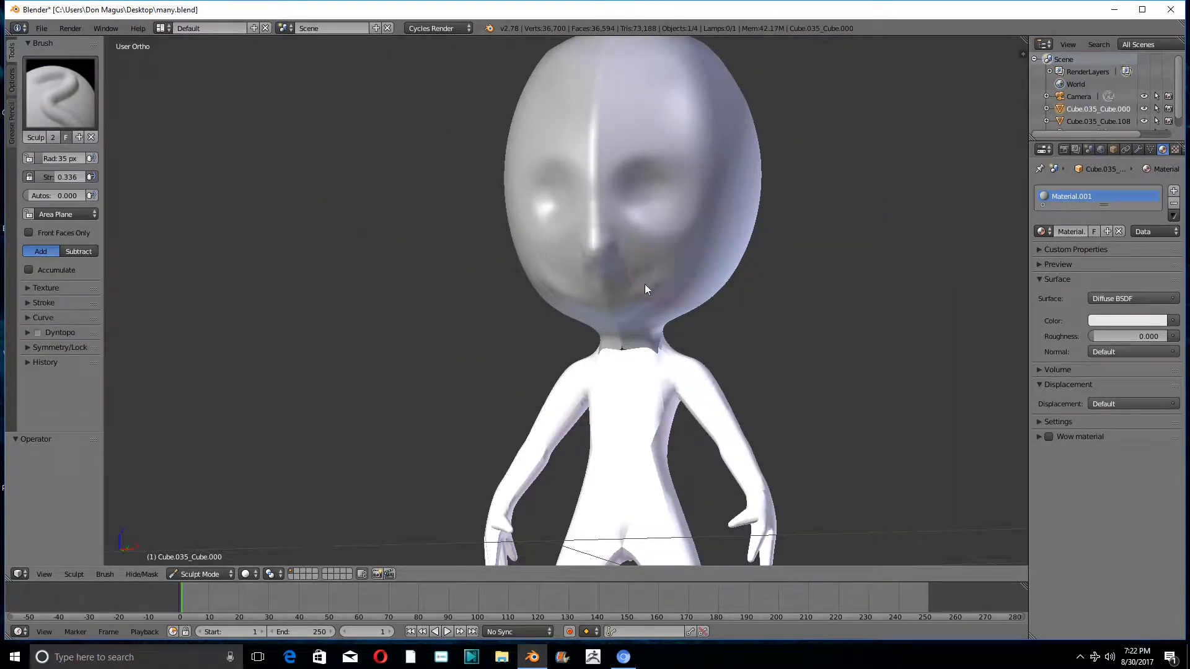
{"action": "middle_click_drag", "start_coordinate": [611, 331], "coordinate": [678, 298]}
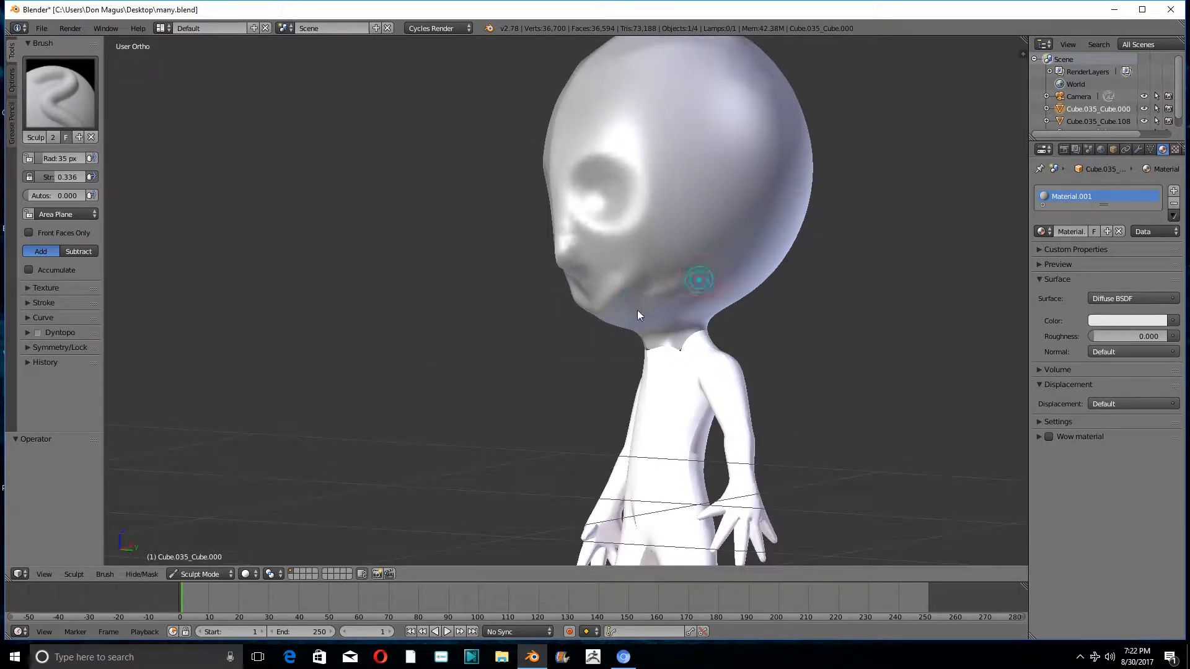
{"action": "left_click_drag", "start_coordinate": [623, 299], "coordinate": [661, 276]}
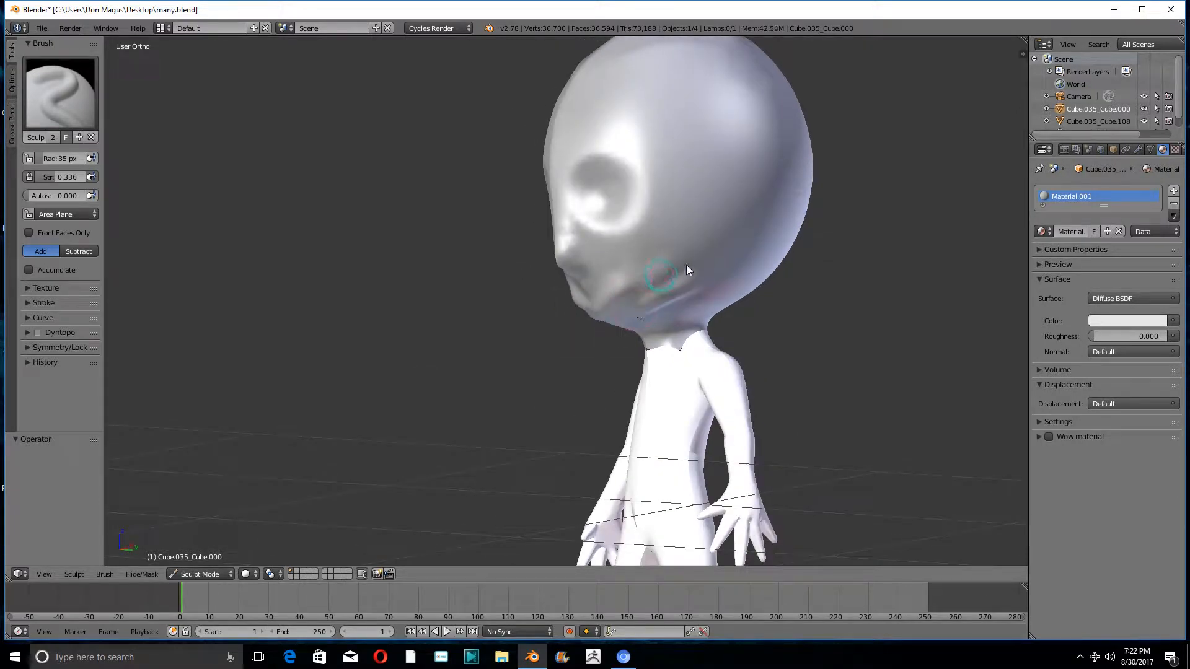
{"action": "middle_click_drag", "start_coordinate": [625, 305], "coordinate": [650, 296]}
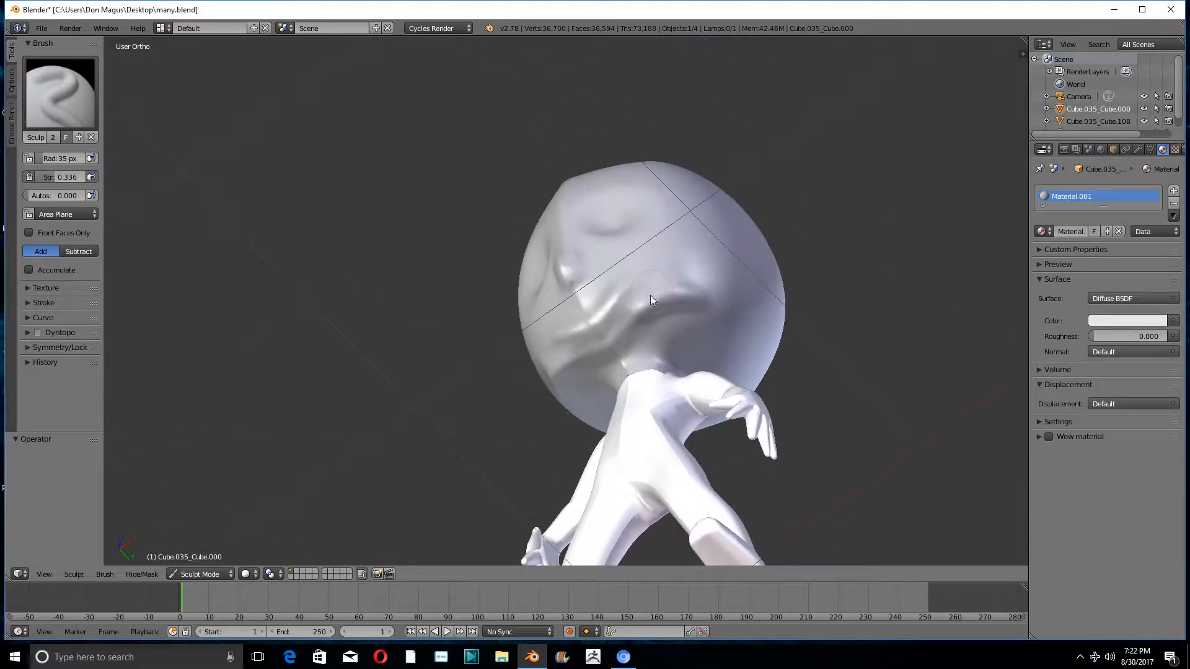
{"action": "mouse_move", "coordinate": [645, 287]}
{"action": "left_mouse_down"}
{"action": "mouse_move", "coordinate": [605, 308]}
{"action": "mouse_move", "coordinate": [643, 314]}
{"action": "mouse_move", "coordinate": [639, 344]}
{"action": "left_mouse_up"}
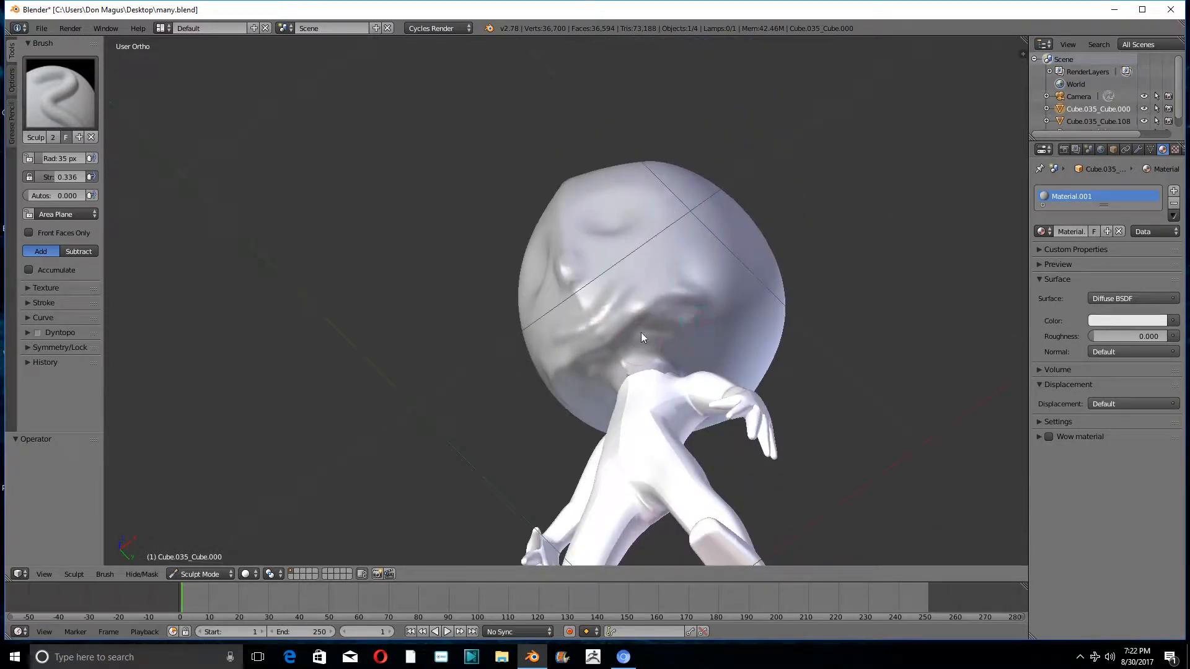
- Soften the new jawline and cheek strokes with the Smooth brush at strength 0.296
{"action": "middle_click_drag", "start_coordinate": [677, 328], "coordinate": [669, 260]}
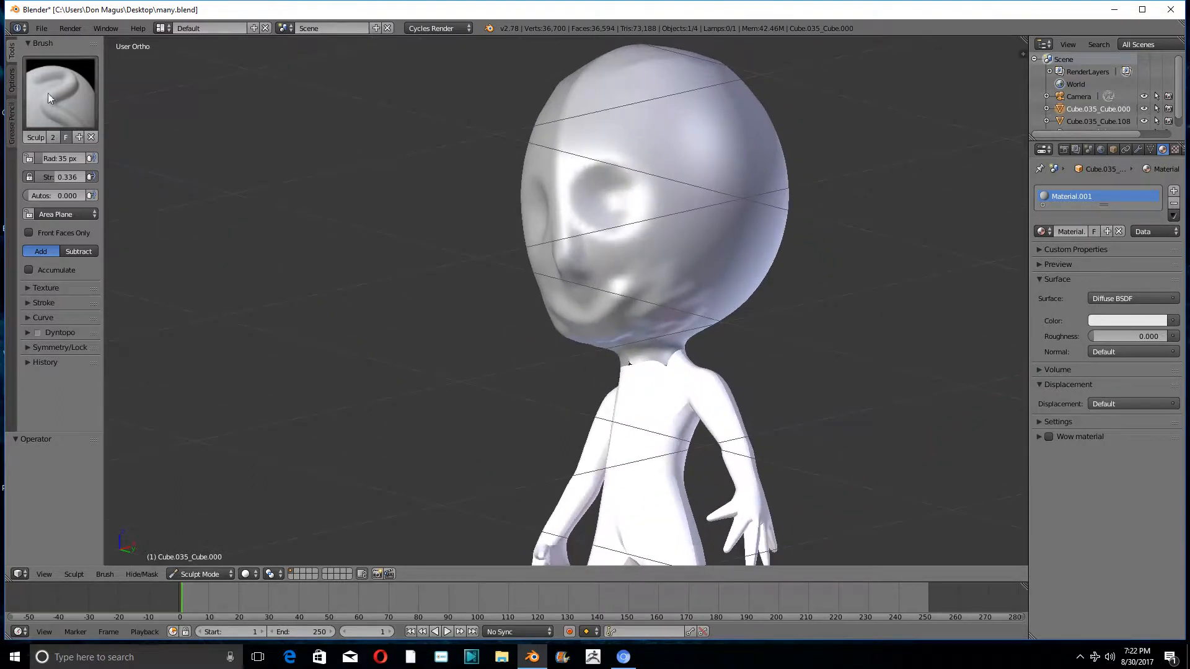
{"action": "left_click", "coordinate": [50, 98]}
{"action": "left_click", "coordinate": [396, 240]}
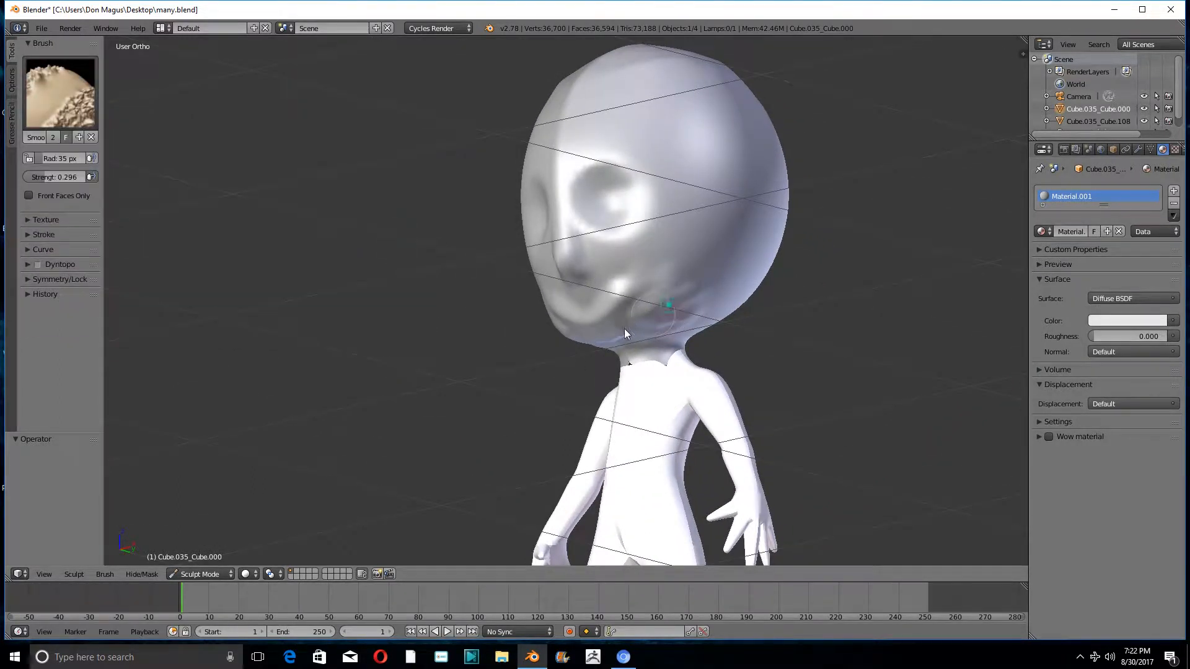
{"action": "left_click_drag", "start_coordinate": [612, 326], "coordinate": [601, 320]}
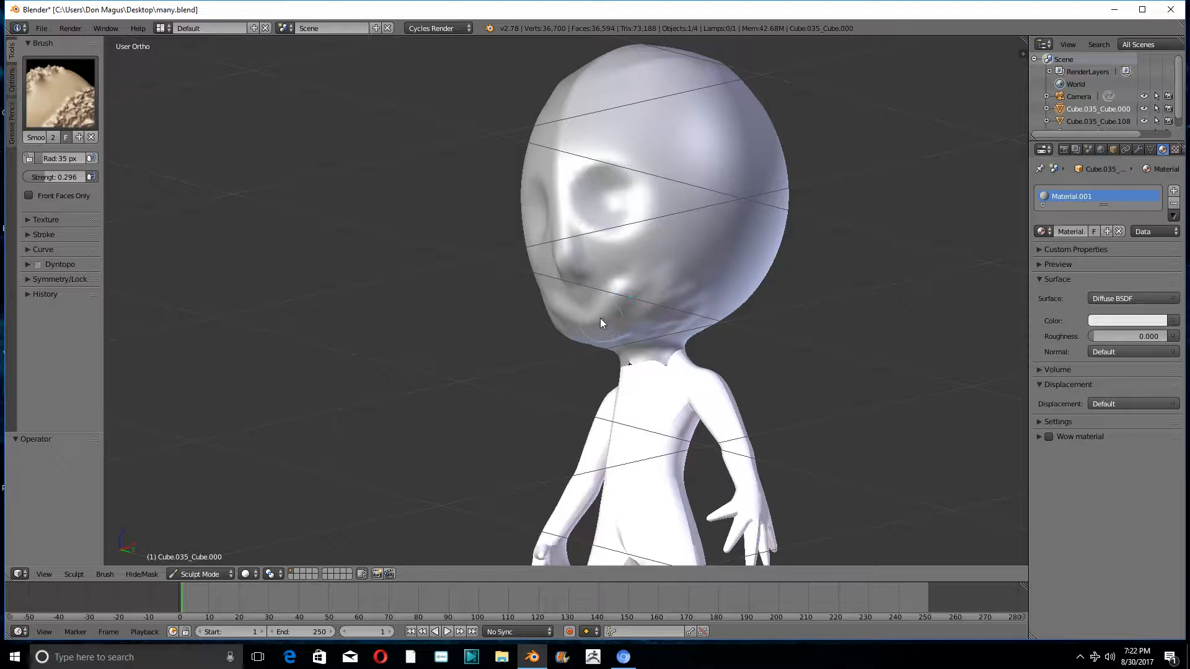
{"action": "mouse_move", "coordinate": [699, 285]}
{"action": "middle_mouse_down"}
{"action": "mouse_move", "coordinate": [673, 255]}
{"action": "mouse_move", "coordinate": [683, 269]}
{"action": "middle_mouse_up"}
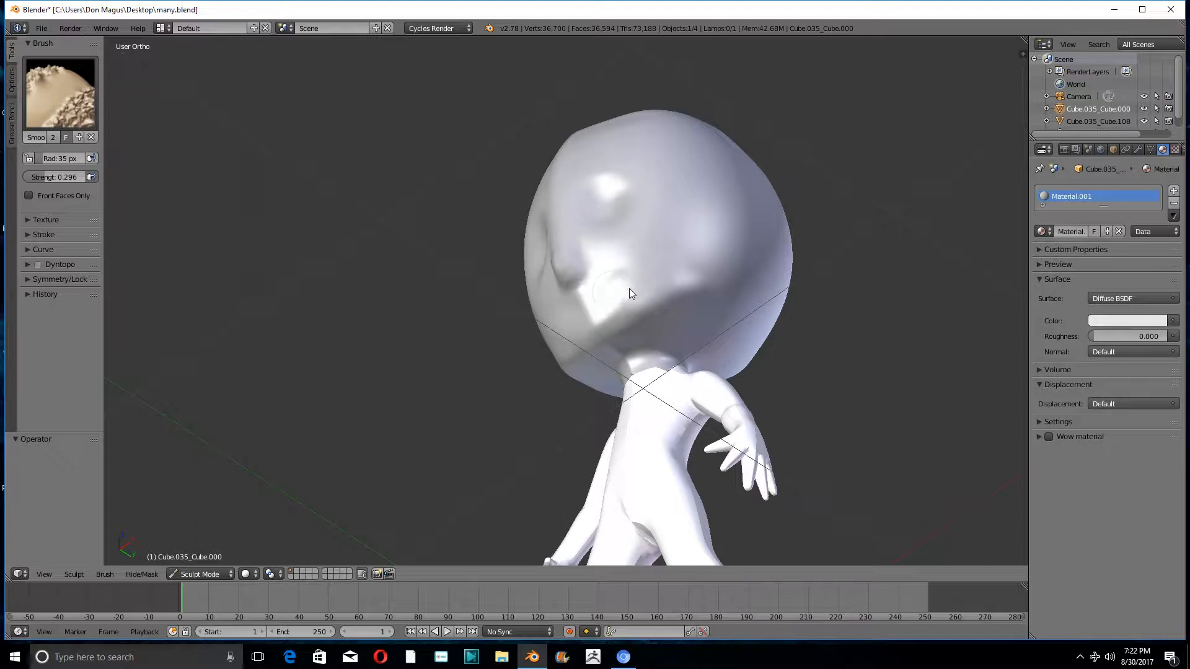
- Pull the chin outward from the lower face in side view with the Grab brush
{"action": "mouse_move", "coordinate": [619, 286]}
{"action": "middle_mouse_down"}
{"action": "mouse_move", "coordinate": [544, 364]}
{"action": "mouse_move", "coordinate": [527, 363]}
{"action": "mouse_move", "coordinate": [536, 362]}
{"action": "middle_mouse_up"}
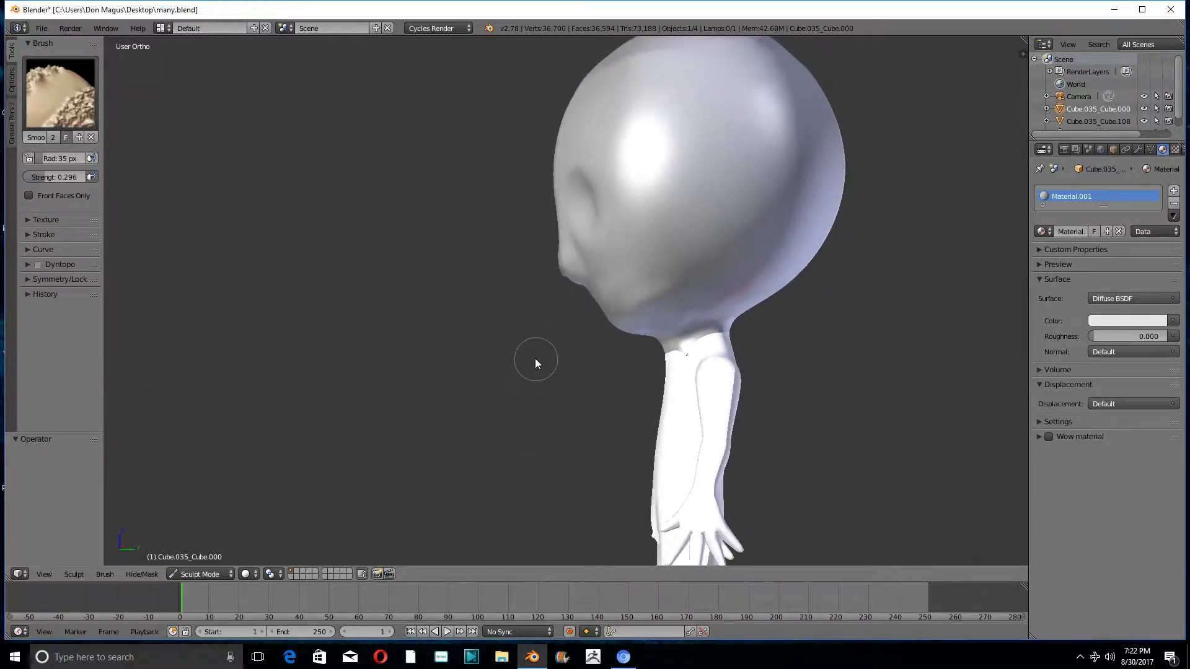
{"action": "left_click", "coordinate": [75, 90]}
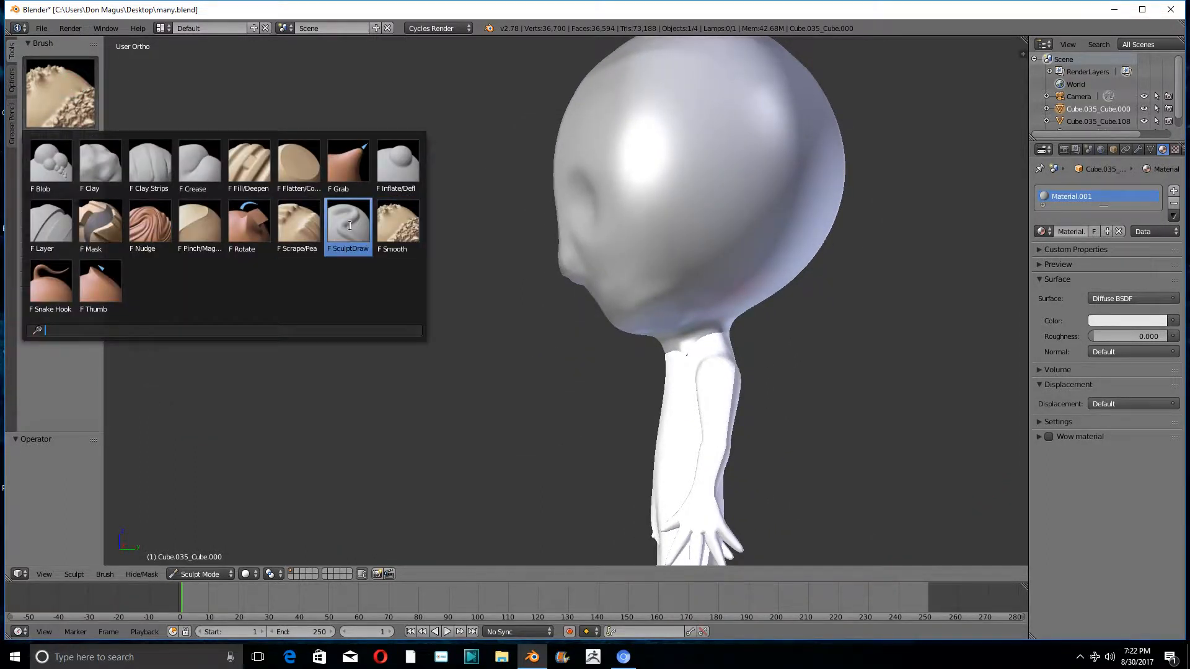
{"action": "left_click", "coordinate": [348, 236]}
{"action": "scroll", "coordinate": [538, 288], "scroll_direction": "up", "scroll_amount": 2}
{"action": "scroll", "coordinate": [539, 289], "scroll_direction": "up", "scroll_amount": 2}
{"action": "left_click", "coordinate": [60, 90]}
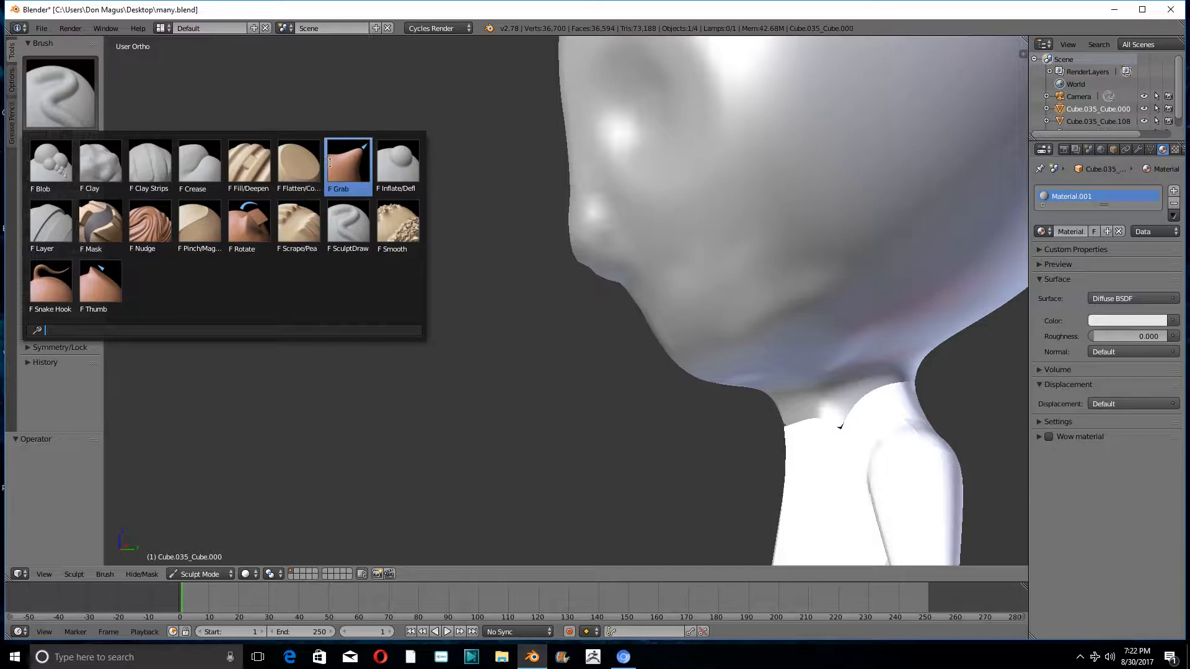
{"action": "left_click", "coordinate": [348, 164]}
{"action": "scroll", "coordinate": [373, 171], "scroll_direction": "down", "scroll_amount": 4}
{"action": "middle_click_drag", "start_coordinate": [456, 228], "coordinate": [503, 217]}
{"action": "scroll", "coordinate": [503, 217], "scroll_direction": "down", "scroll_amount": 3}
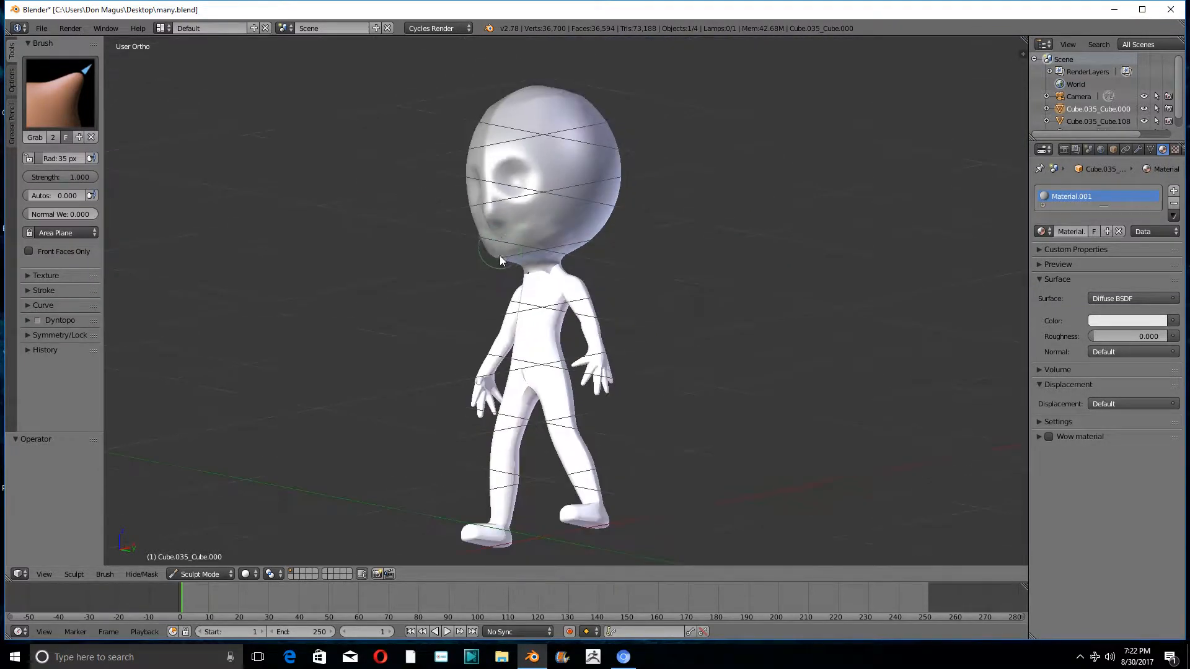
{"action": "left_click_drag", "start_coordinate": [508, 252], "coordinate": [504, 251]}
{"action": "scroll", "coordinate": [518, 255], "scroll_direction": "up", "scroll_amount": 8}
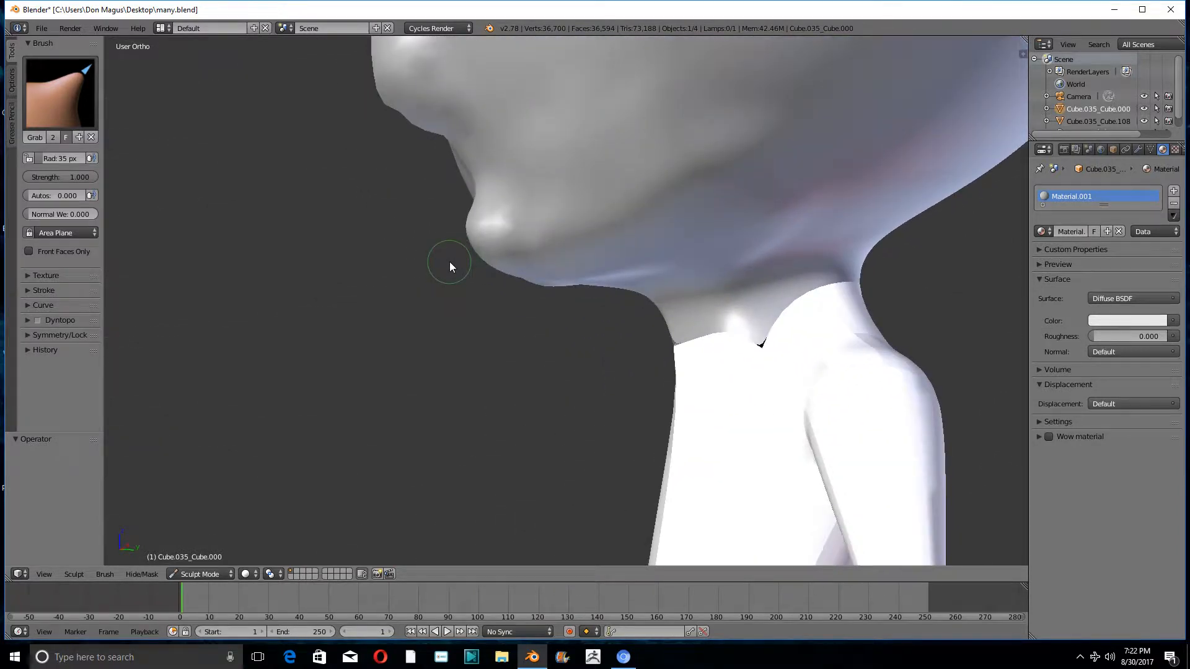
- Smooth the protruding chin and the area between chin and nose with the Smooth brush
{"action": "left_click", "coordinate": [57, 99]}
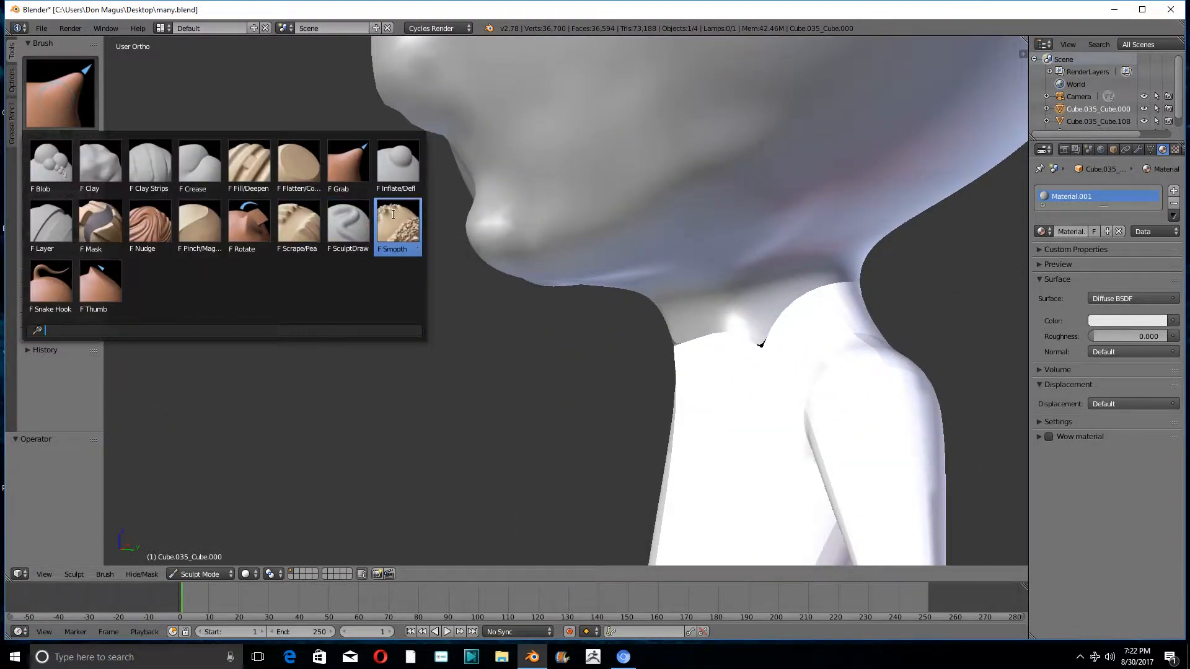
{"action": "left_click", "coordinate": [394, 217]}
{"action": "mouse_move", "coordinate": [507, 254]}
{"action": "left_mouse_down"}
{"action": "mouse_move", "coordinate": [520, 270]}
{"action": "mouse_move", "coordinate": [481, 248]}
{"action": "left_mouse_up"}
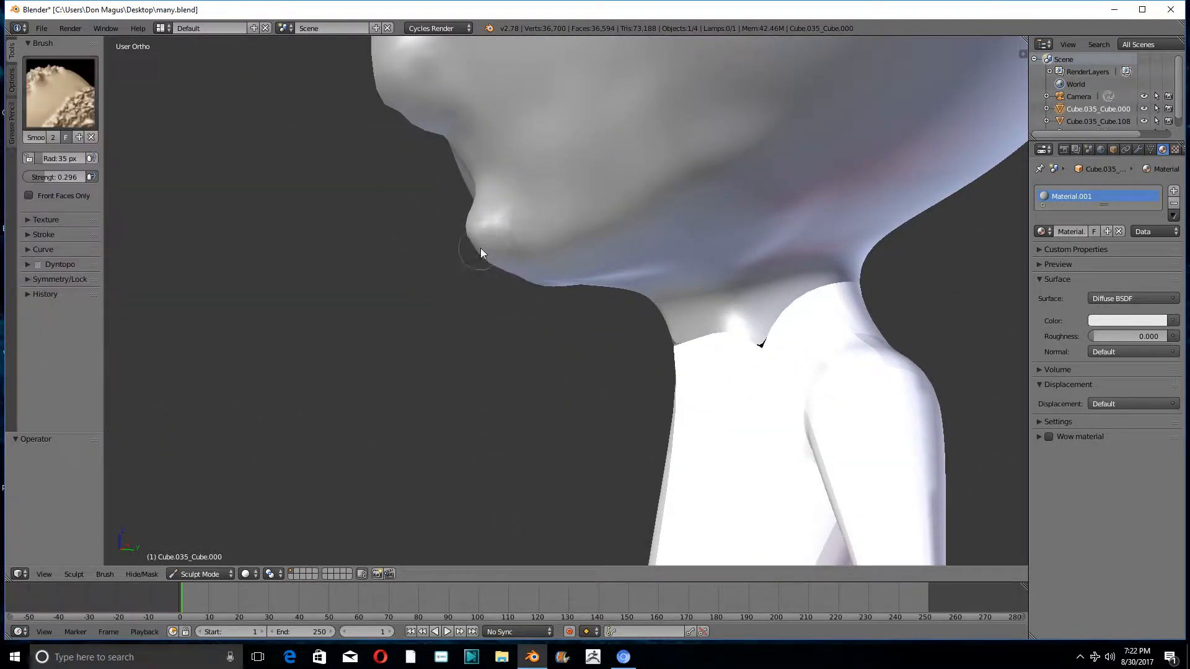
{"action": "left_click_drag", "start_coordinate": [470, 182], "coordinate": [468, 164]}
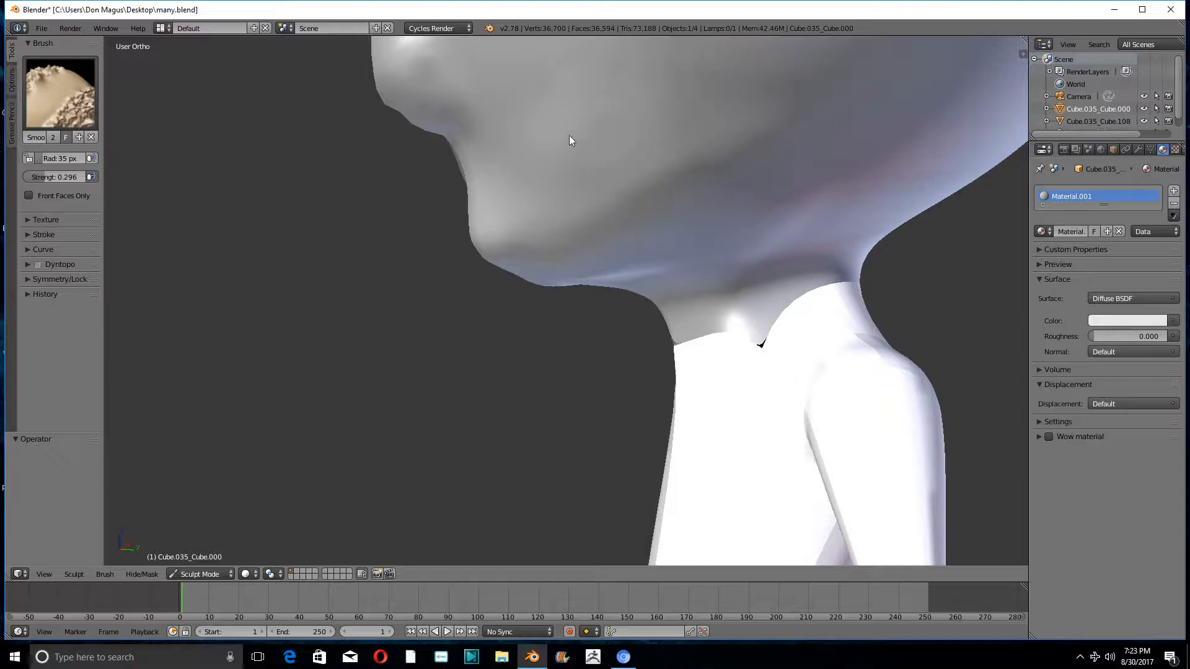
{"action": "scroll", "coordinate": [569, 135], "scroll_direction": "down", "scroll_amount": 5}
{"action": "middle_click_drag", "start_coordinate": [424, 171], "coordinate": [559, 266]}
{"action": "scroll", "coordinate": [550, 186], "scroll_direction": "down", "scroll_amount": 2}
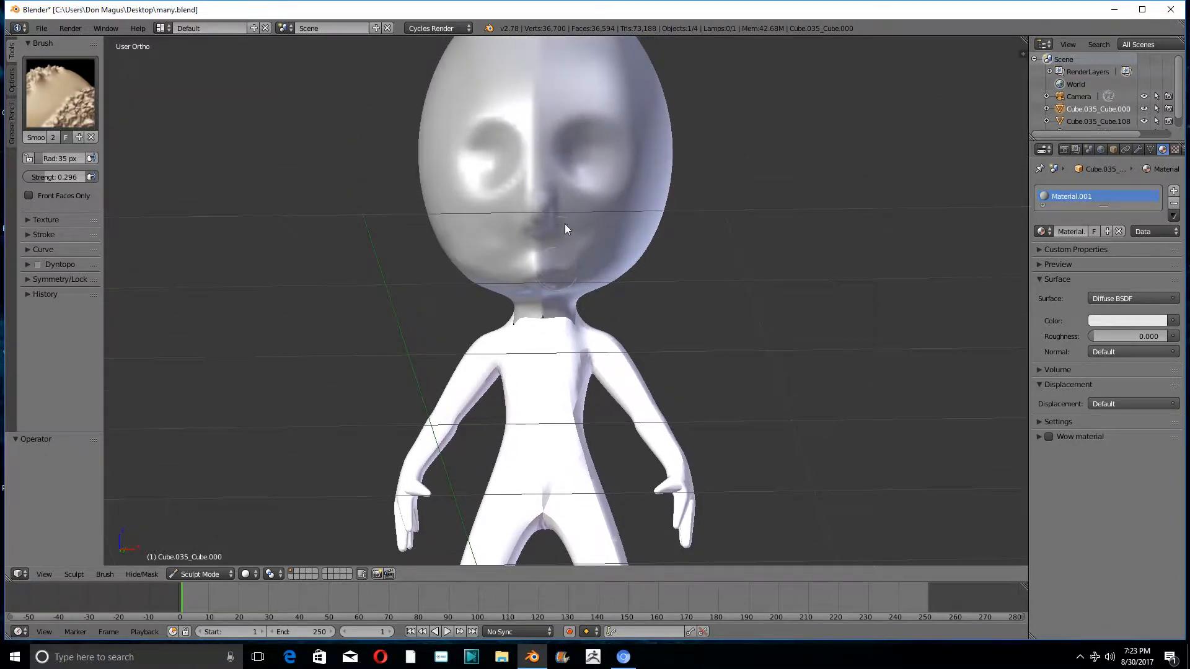
- Add volume along the underside of the jaw beside the chin with the SculptDraw brush set to Add
{"action": "middle_click_drag", "start_coordinate": [564, 224], "coordinate": [562, 154]}
{"action": "left_click", "coordinate": [60, 93]}
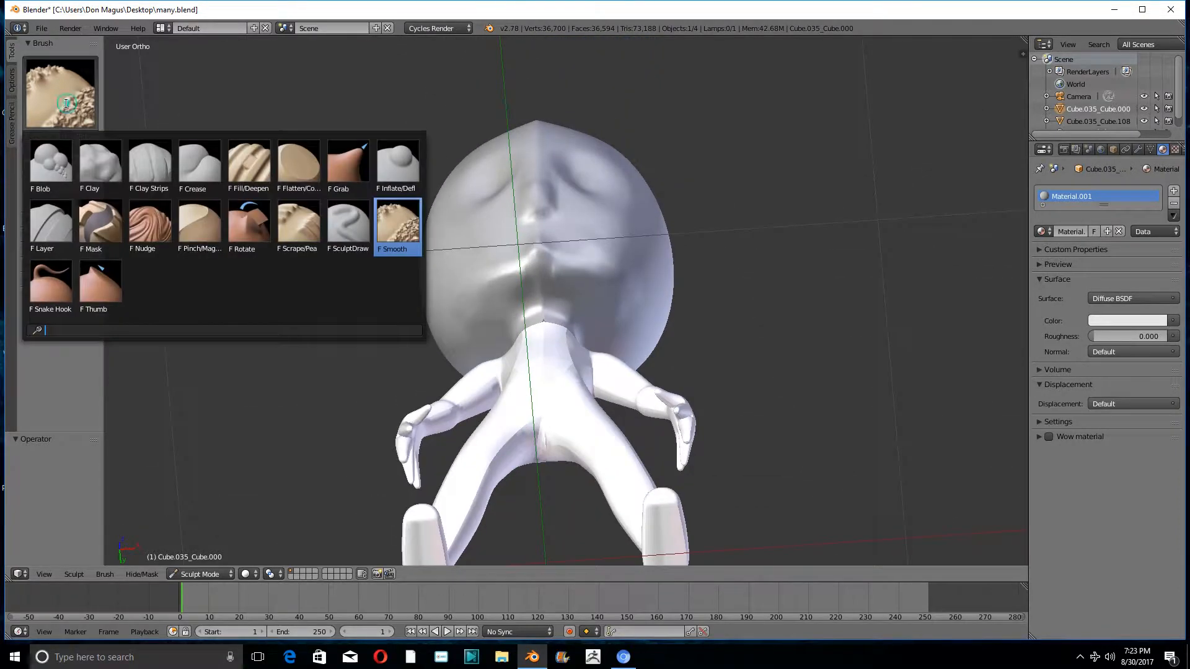
{"action": "left_click", "coordinate": [336, 225]}
{"action": "scroll", "coordinate": [578, 318], "scroll_direction": "down", "scroll_amount": 3}
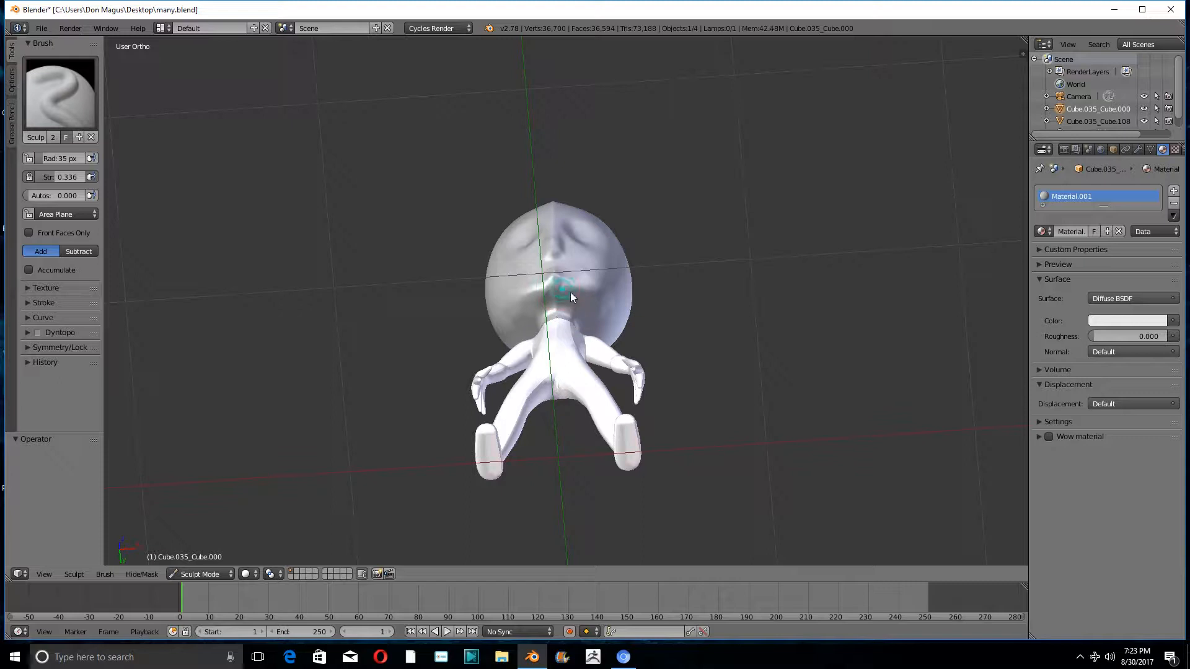
{"action": "left_click_drag", "start_coordinate": [582, 299], "coordinate": [551, 298]}
{"action": "scroll", "coordinate": [503, 302], "scroll_direction": "up", "scroll_amount": 3}
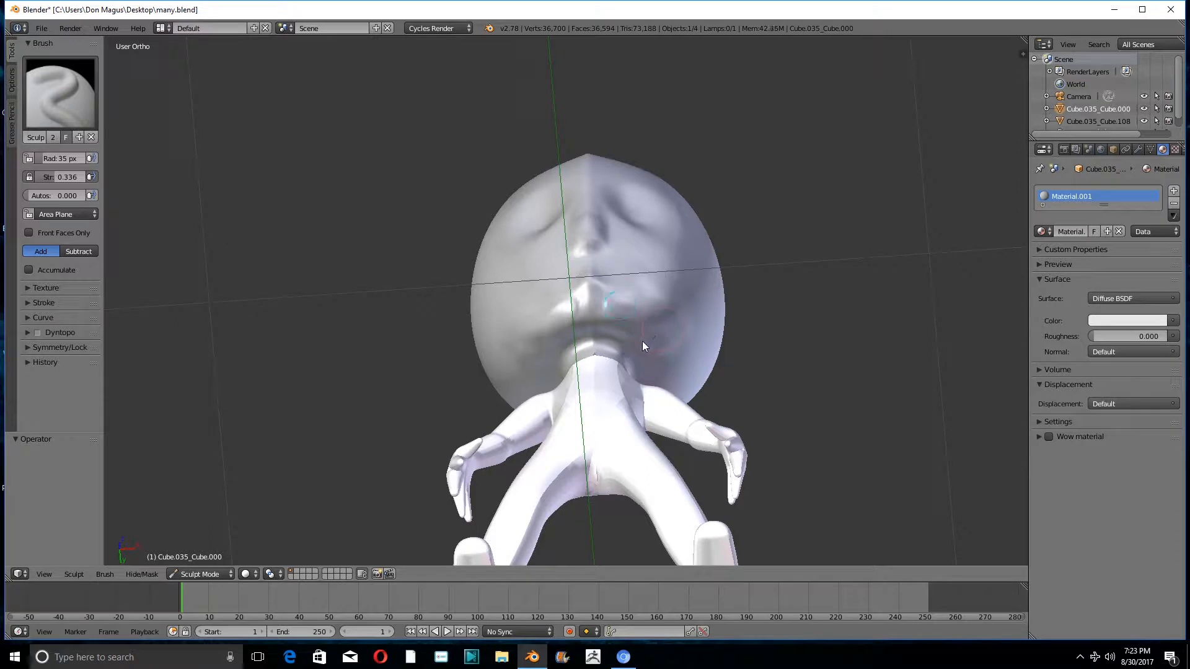
{"action": "middle_click_drag", "start_coordinate": [642, 341], "coordinate": [548, 351]}
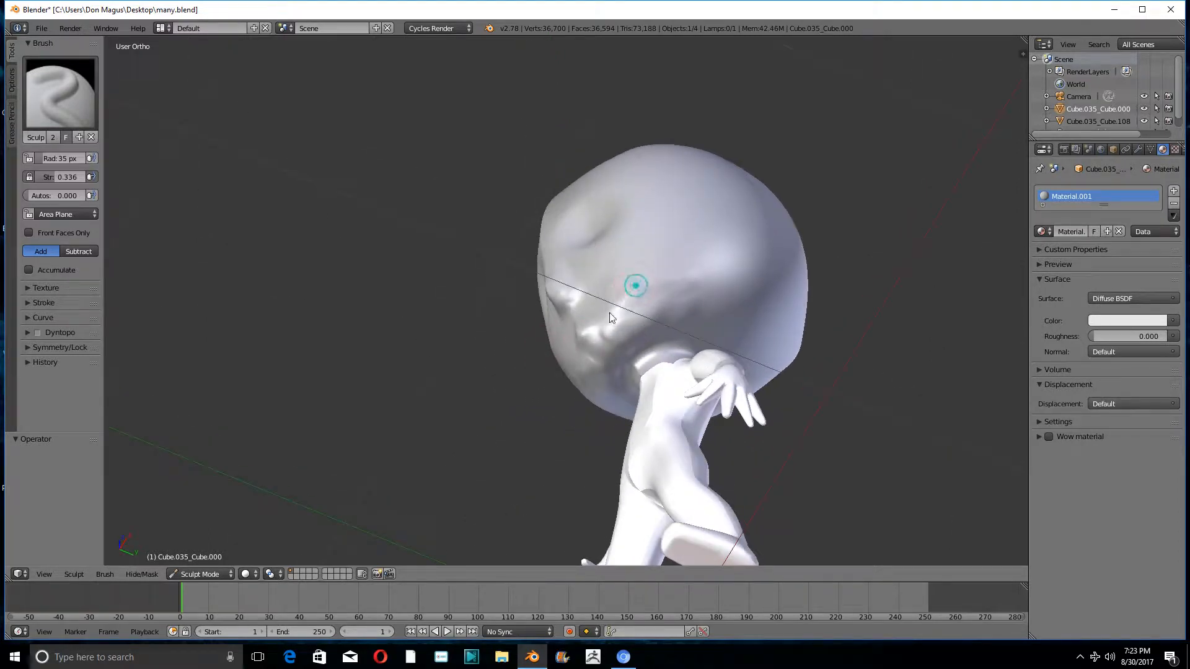
{"action": "left_click_drag", "start_coordinate": [633, 305], "coordinate": [602, 330]}
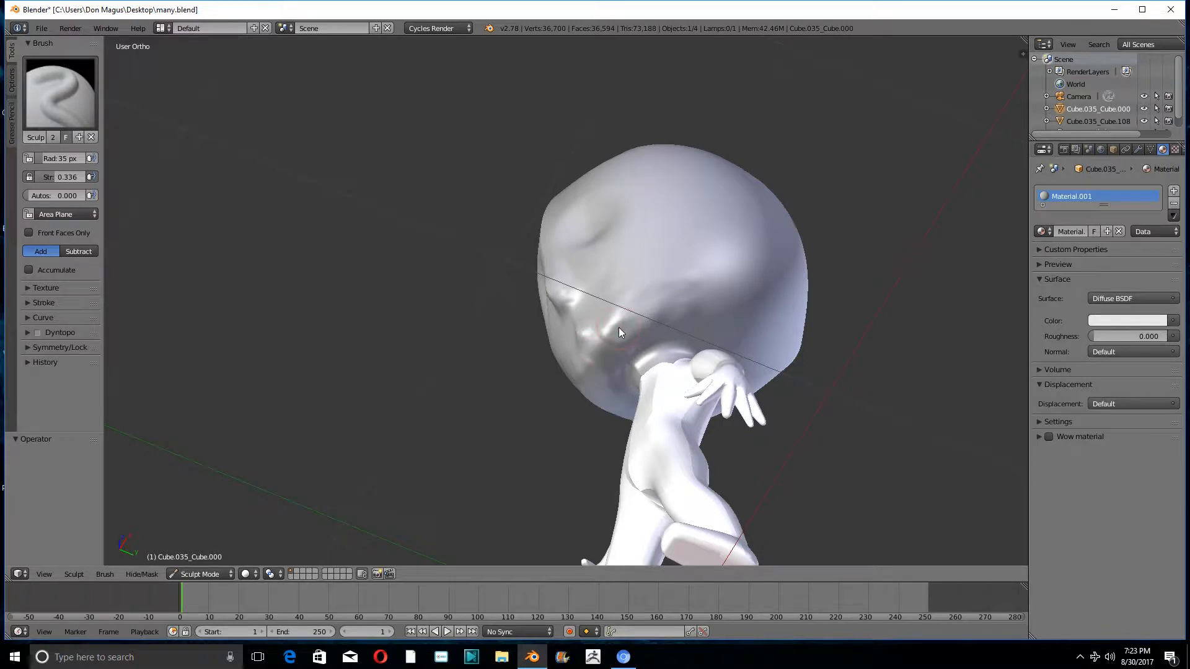
- Blend the added volume under the jaw and chin into the head with the Smooth brush
{"action": "left_click", "coordinate": [35, 99]}
{"action": "left_click", "coordinate": [390, 224]}
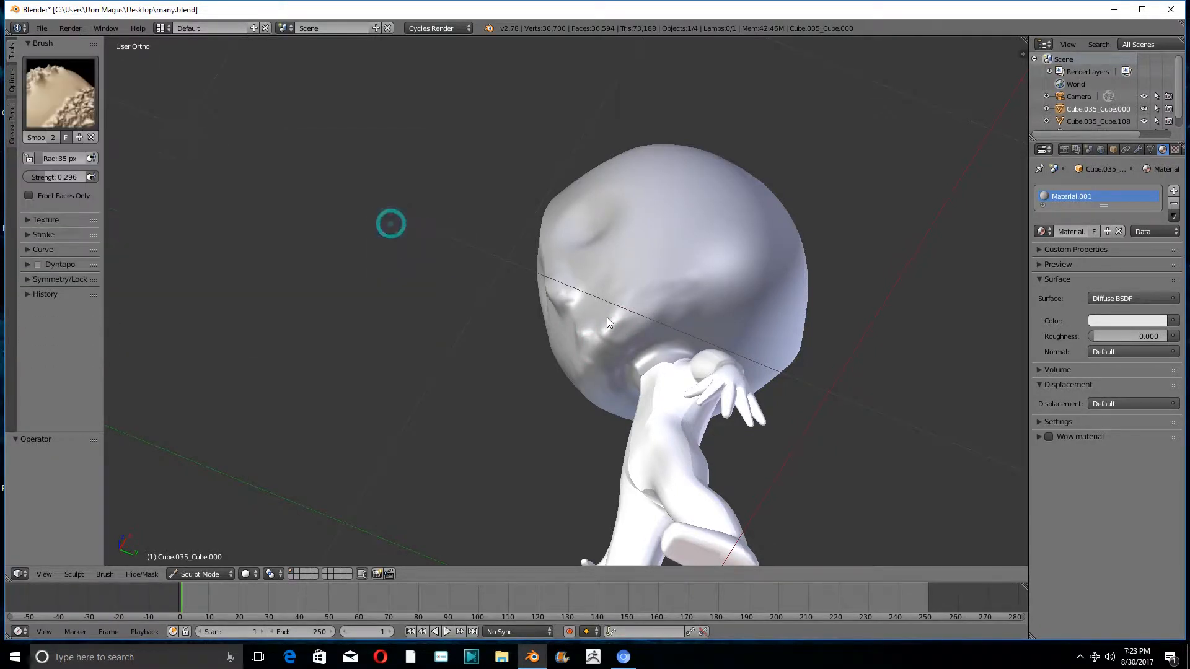
{"action": "left_click_drag", "start_coordinate": [612, 339], "coordinate": [608, 340]}
{"action": "left_click_drag", "start_coordinate": [693, 294], "coordinate": [675, 292]}
{"action": "mouse_move", "coordinate": [587, 317]}
{"action": "middle_mouse_down"}
{"action": "mouse_move", "coordinate": [576, 315]}
{"action": "mouse_move", "coordinate": [589, 356]}
{"action": "mouse_move", "coordinate": [767, 364]}
{"action": "mouse_move", "coordinate": [718, 367]}
{"action": "middle_mouse_up"}
{"action": "middle_click_drag", "start_coordinate": [777, 302], "coordinate": [734, 300]}
- Build up mirrored brow ridges above the eye sockets with the SculptDraw brush set to Add
{"action": "left_click", "coordinate": [60, 93]}
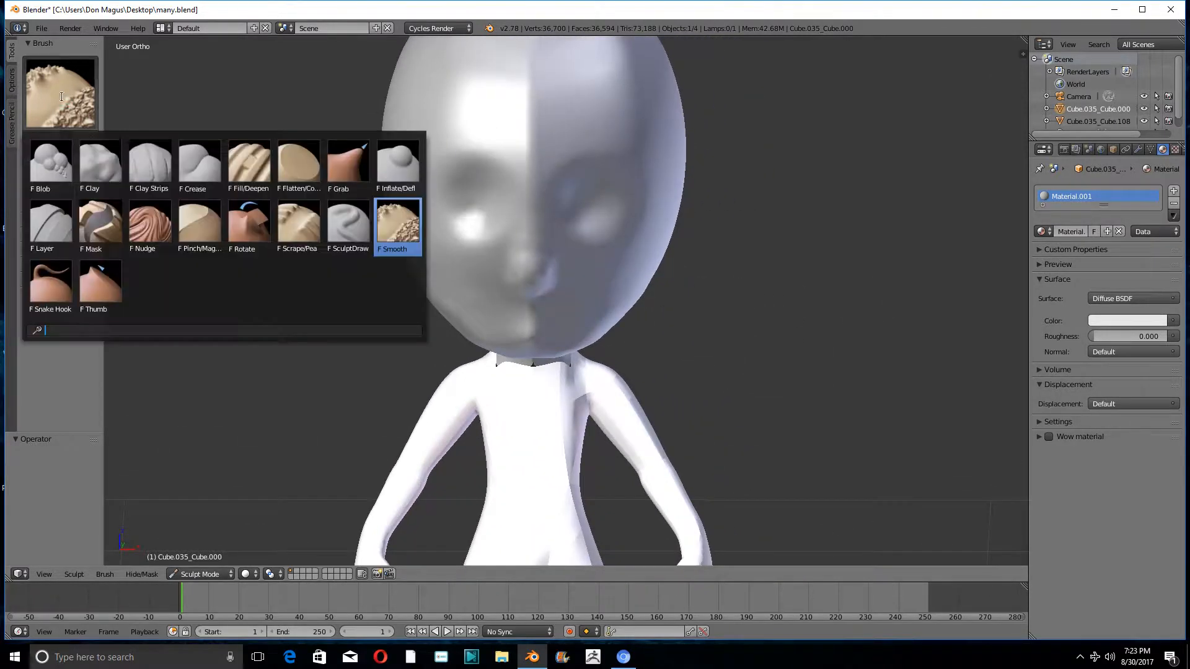
{"action": "left_click", "coordinate": [345, 233]}
{"action": "mouse_move", "coordinate": [628, 160]}
{"action": "left_mouse_down"}
{"action": "mouse_move", "coordinate": [603, 158]}
{"action": "mouse_move", "coordinate": [580, 176]}
{"action": "left_mouse_up"}
{"action": "middle_click_drag", "start_coordinate": [609, 170], "coordinate": [608, 155]}
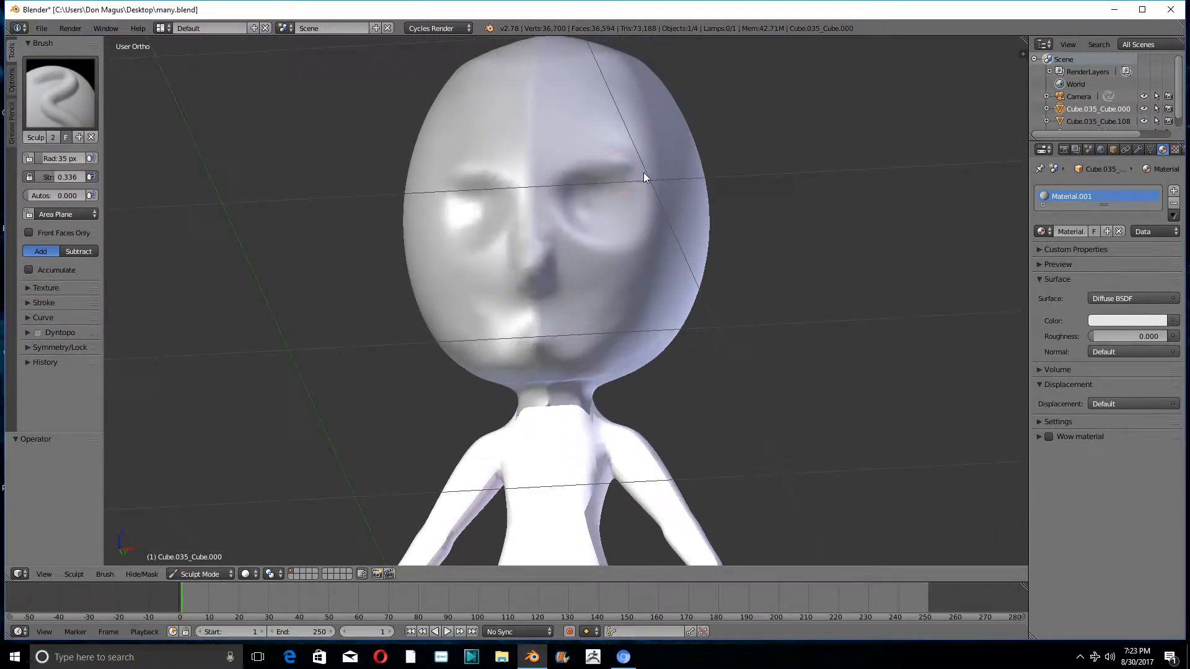
{"action": "left_click_drag", "start_coordinate": [643, 177], "coordinate": [575, 176]}
{"action": "mouse_move", "coordinate": [650, 183]}
{"action": "left_mouse_down"}
{"action": "mouse_move", "coordinate": [553, 192]}
{"action": "mouse_move", "coordinate": [608, 150]}
{"action": "mouse_move", "coordinate": [561, 171]}
{"action": "mouse_move", "coordinate": [619, 154]}
{"action": "left_mouse_up"}
{"action": "mouse_move", "coordinate": [619, 153]}
{"action": "middle_mouse_down"}
{"action": "mouse_move", "coordinate": [579, 203]}
{"action": "mouse_move", "coordinate": [538, 198]}
{"action": "mouse_move", "coordinate": [556, 167]}
{"action": "middle_mouse_up"}
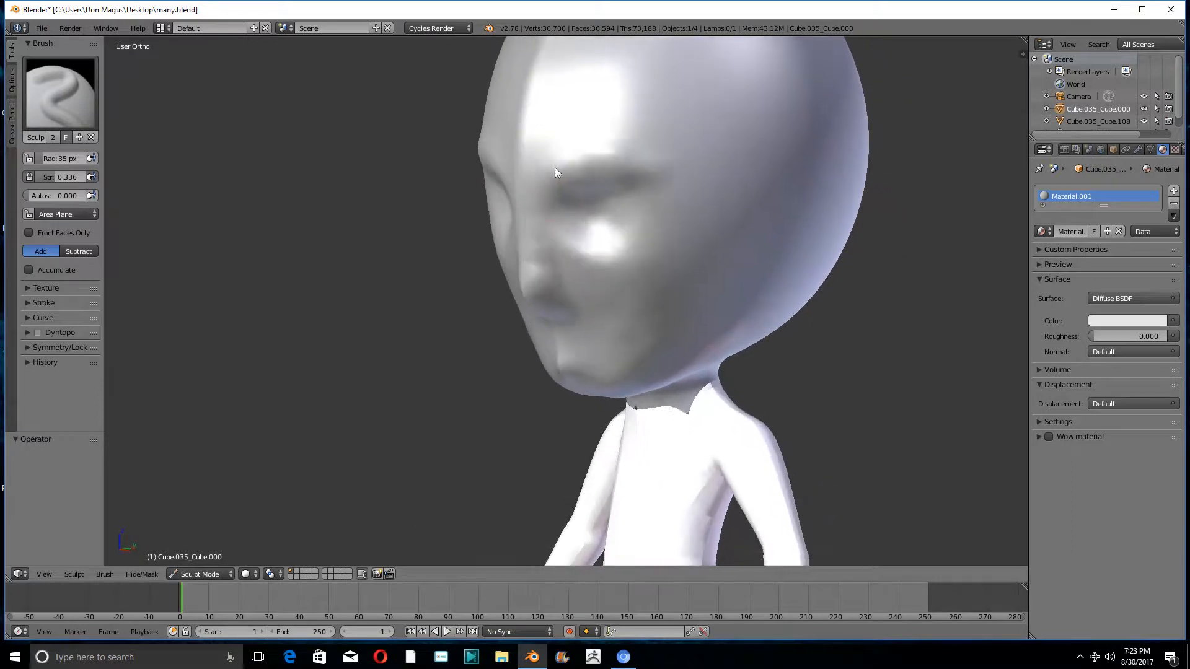
{"action": "mouse_move", "coordinate": [563, 128]}
{"action": "left_mouse_down"}
{"action": "mouse_move", "coordinate": [543, 174]}
{"action": "mouse_move", "coordinate": [548, 149]}
{"action": "mouse_move", "coordinate": [550, 166]}
{"action": "mouse_move", "coordinate": [610, 130]}
{"action": "mouse_move", "coordinate": [579, 143]}
{"action": "mouse_move", "coordinate": [607, 155]}
{"action": "left_mouse_up"}
{"action": "middle_click_drag", "start_coordinate": [607, 155], "coordinate": [721, 147]}
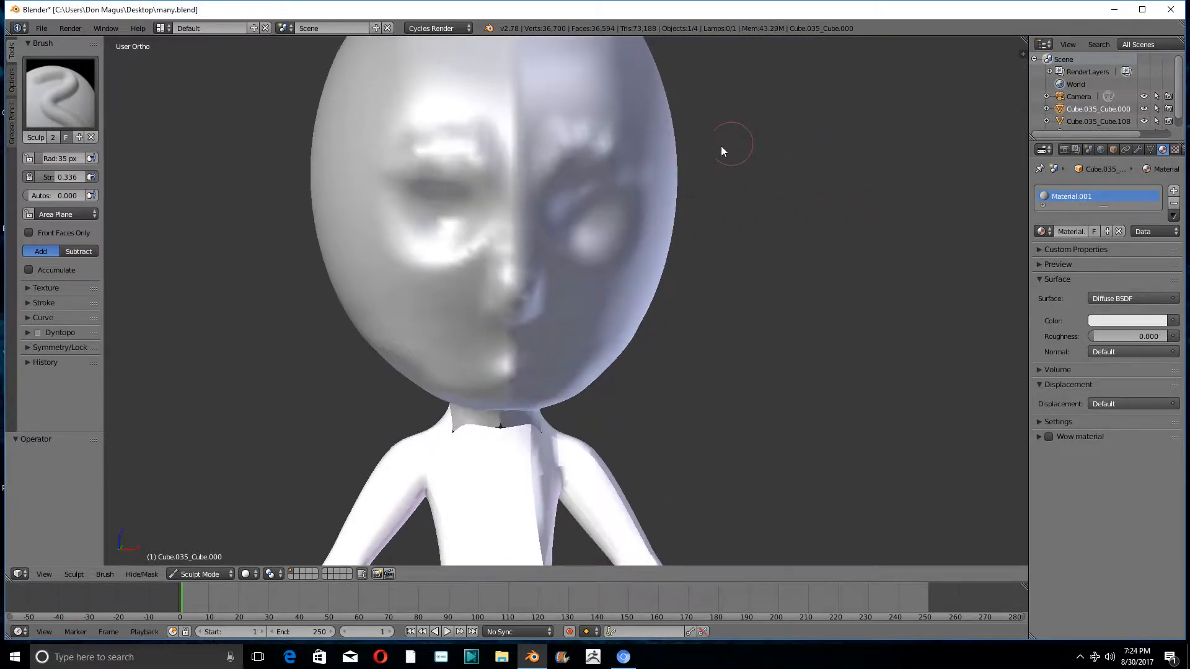
- Smooth the mirrored brow ridges and the area around the eye sockets with the Smooth brush
{"action": "left_click", "coordinate": [73, 94]}
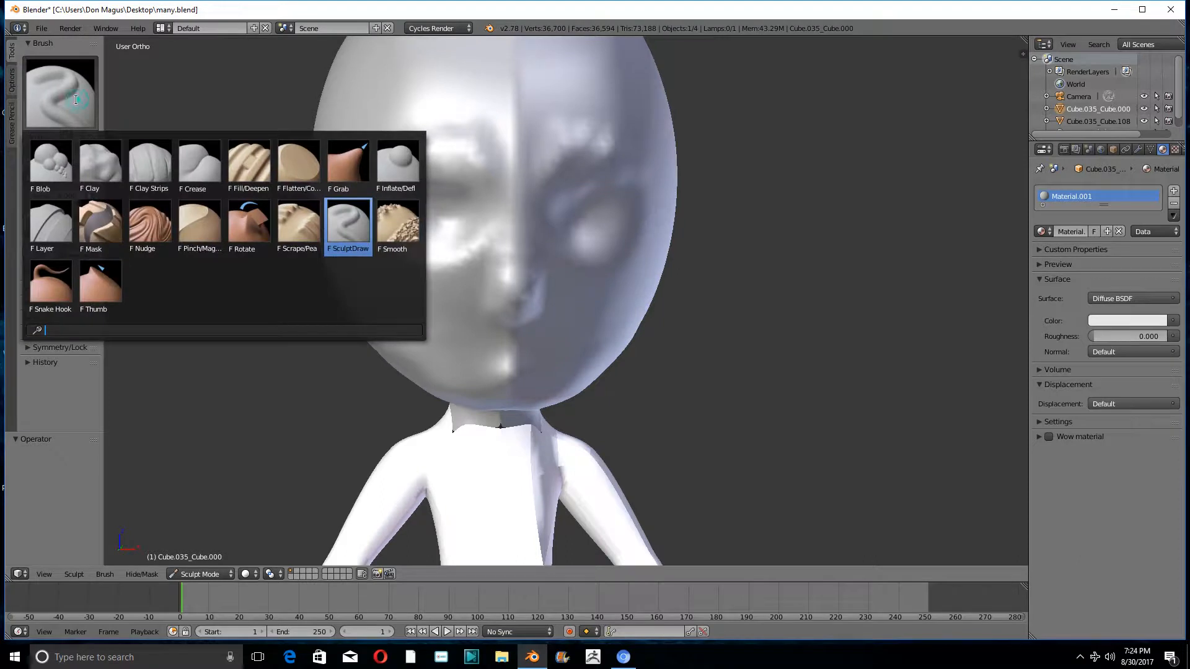
{"action": "left_click", "coordinate": [391, 211]}
{"action": "left_click_drag", "start_coordinate": [559, 152], "coordinate": [519, 155]}
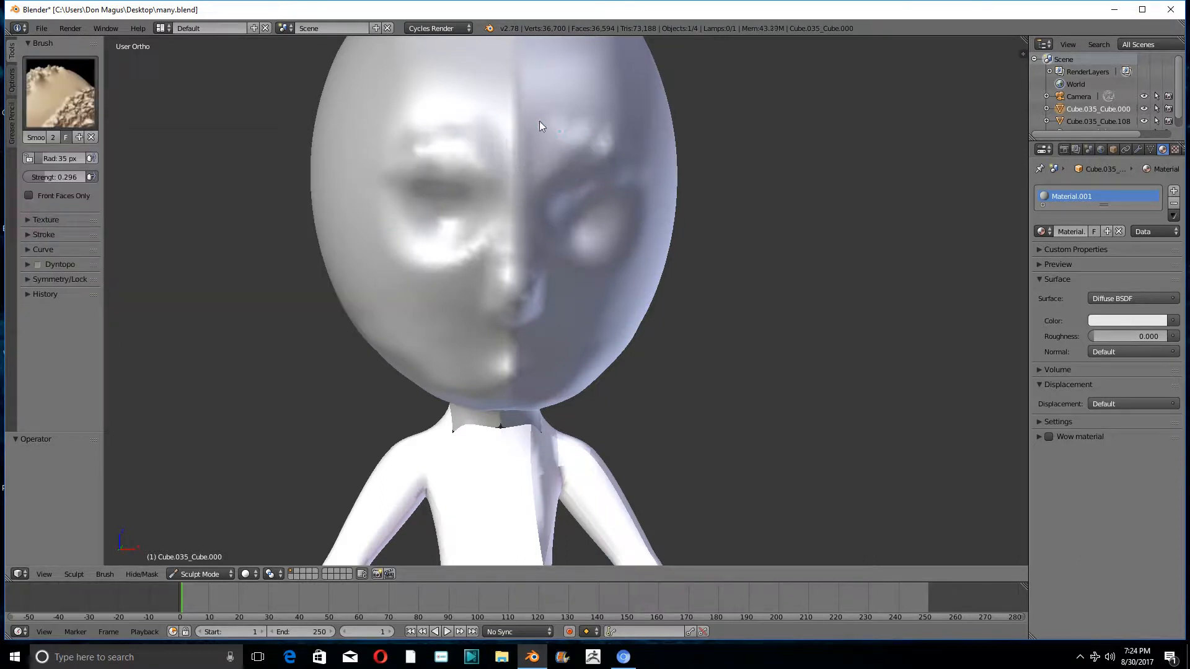
{"action": "mouse_move", "coordinate": [649, 140]}
{"action": "left_mouse_down"}
{"action": "mouse_move", "coordinate": [604, 158]}
{"action": "mouse_move", "coordinate": [545, 207]}
{"action": "mouse_move", "coordinate": [611, 189]}
{"action": "left_mouse_up"}
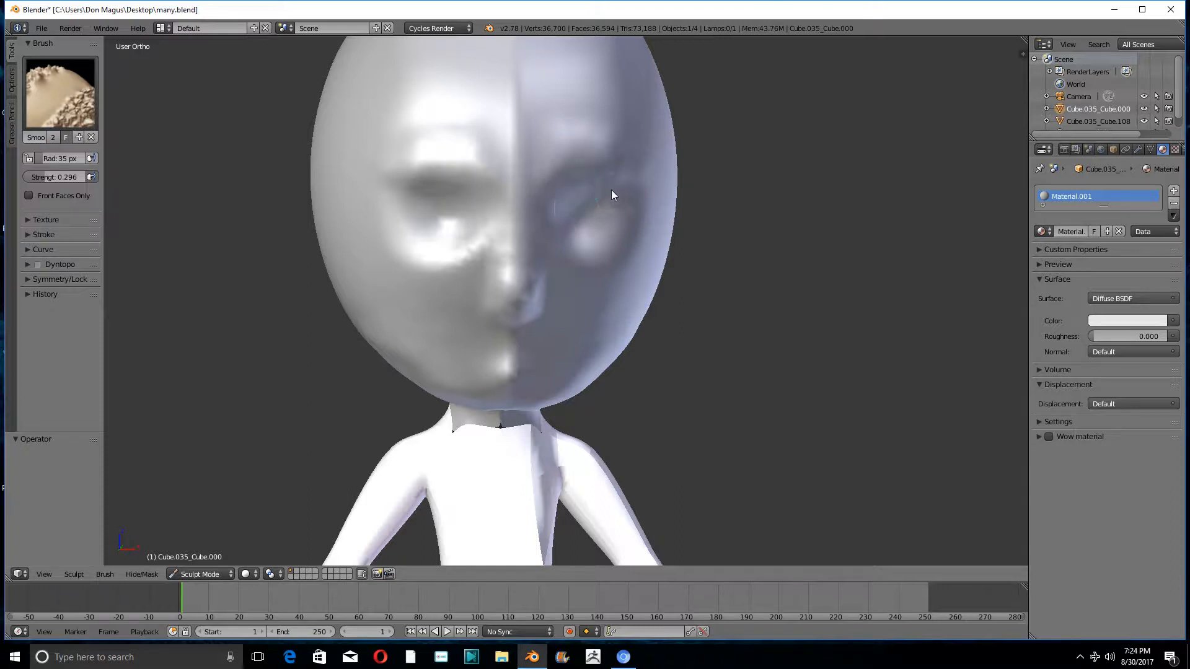
{"action": "mouse_move", "coordinate": [611, 189]}
{"action": "middle_mouse_down"}
{"action": "mouse_move", "coordinate": [544, 184]}
{"action": "mouse_move", "coordinate": [557, 237]}
{"action": "middle_mouse_up"}
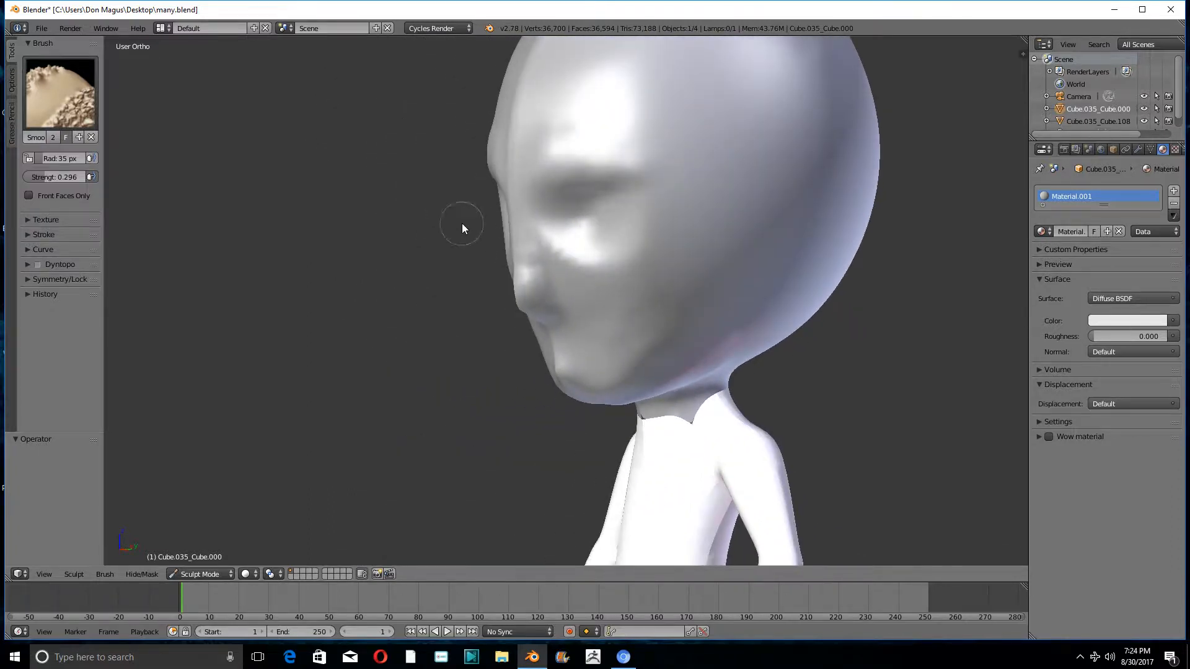
{"action": "middle_click_drag", "start_coordinate": [462, 225], "coordinate": [675, 229]}
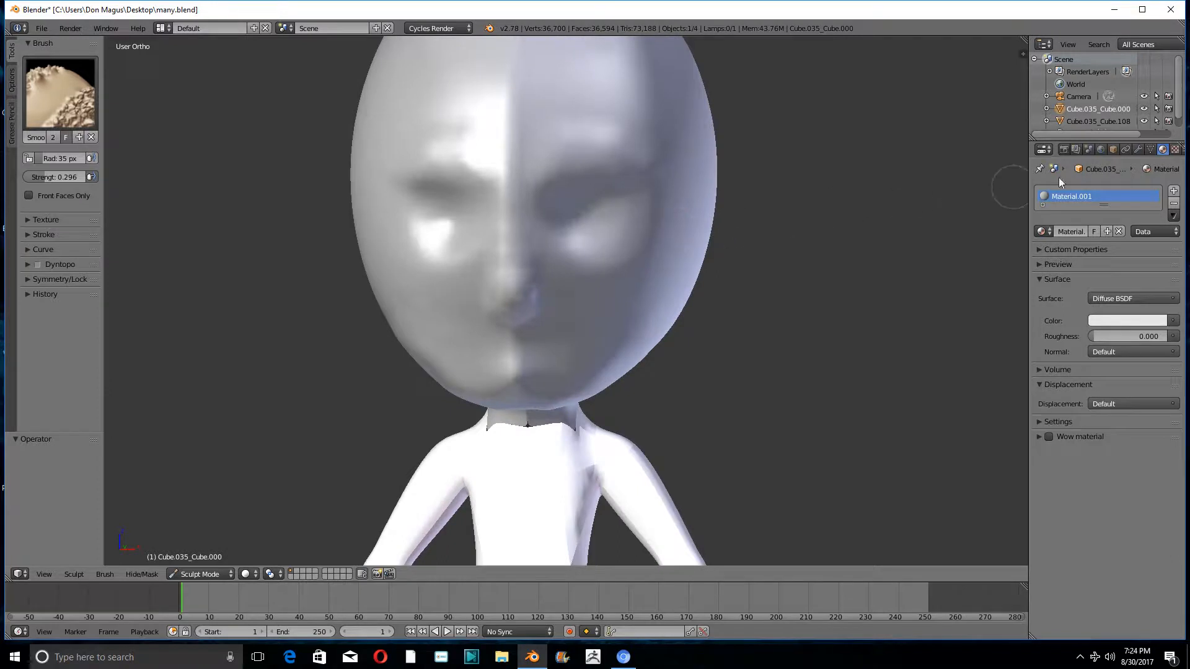
- Switch the head from Sculpt Mode to Object Mode and add a Decimate modifier to it
{"action": "left_click", "coordinate": [1137, 150]}
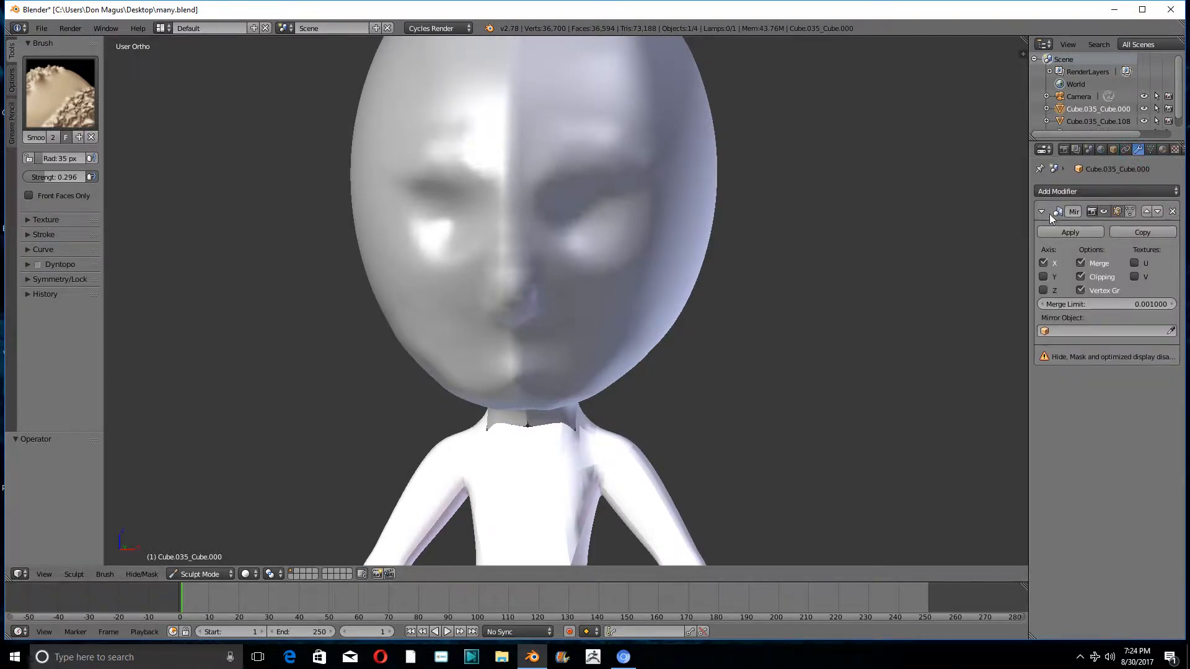
{"action": "left_click", "coordinate": [181, 576]}
{"action": "left_click", "coordinate": [191, 554]}
{"action": "scroll", "coordinate": [626, 396], "scroll_direction": "down", "scroll_amount": 4}
{"action": "middle_click_drag", "start_coordinate": [625, 396], "coordinate": [673, 408]}
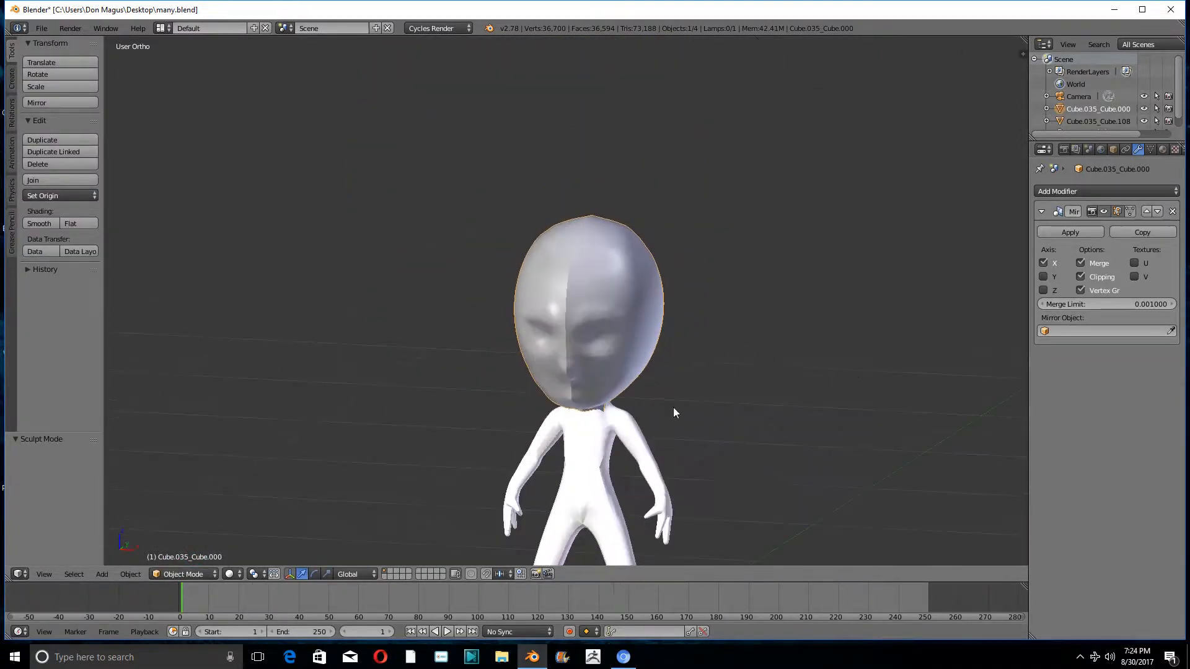
{"action": "left_click", "coordinate": [1102, 191]}
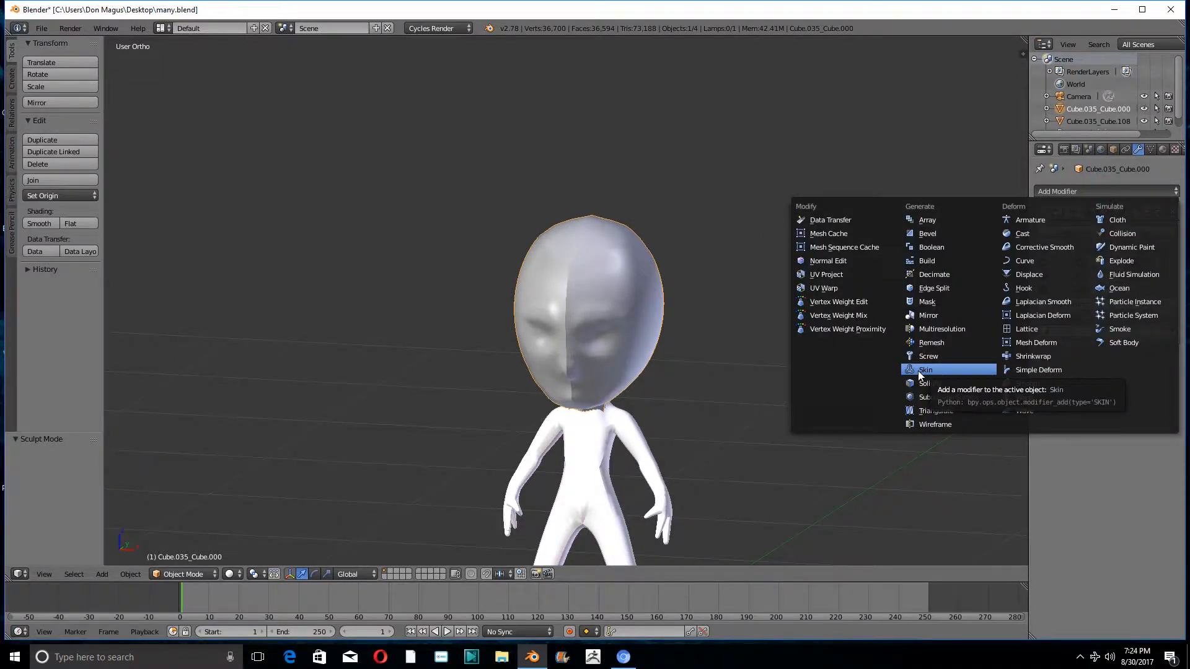
{"action": "left_click", "coordinate": [936, 274]}
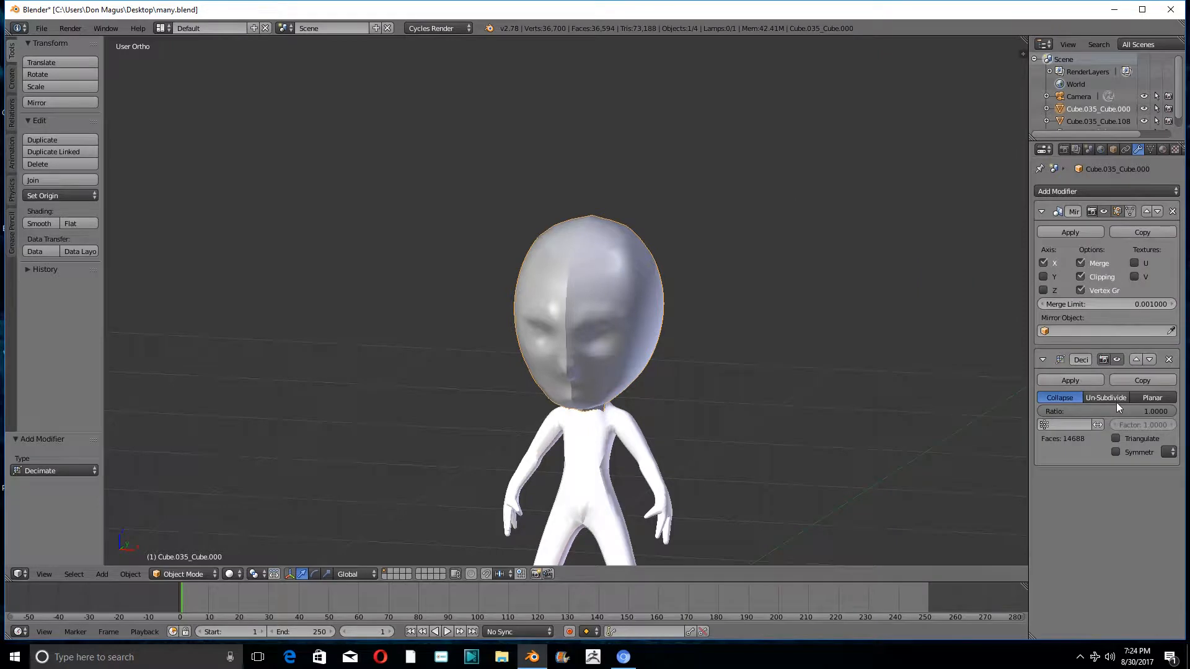
- Set the Decimate ratio to 0.0370 in Collapse mode and apply the modifier to the head
{"action": "left_click_drag", "start_coordinate": [1144, 411], "coordinate": [1053, 410]}
{"action": "scroll", "coordinate": [703, 321], "scroll_direction": "up", "scroll_amount": 5}
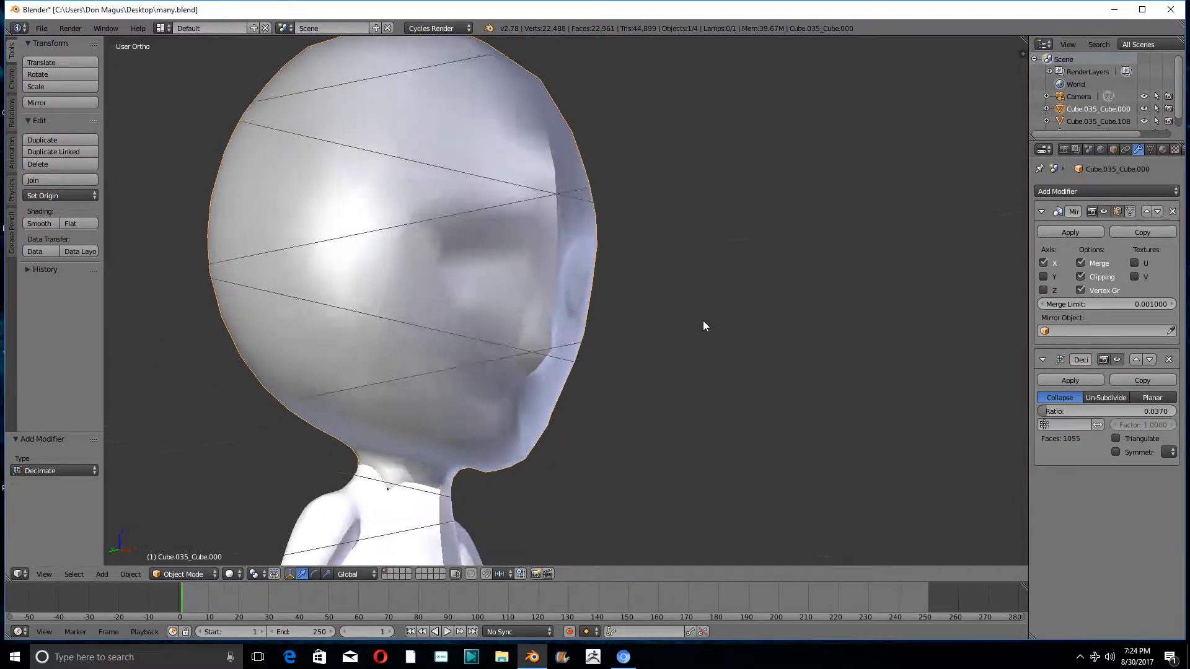
{"action": "middle_click_drag", "start_coordinate": [703, 325], "coordinate": [656, 340]}
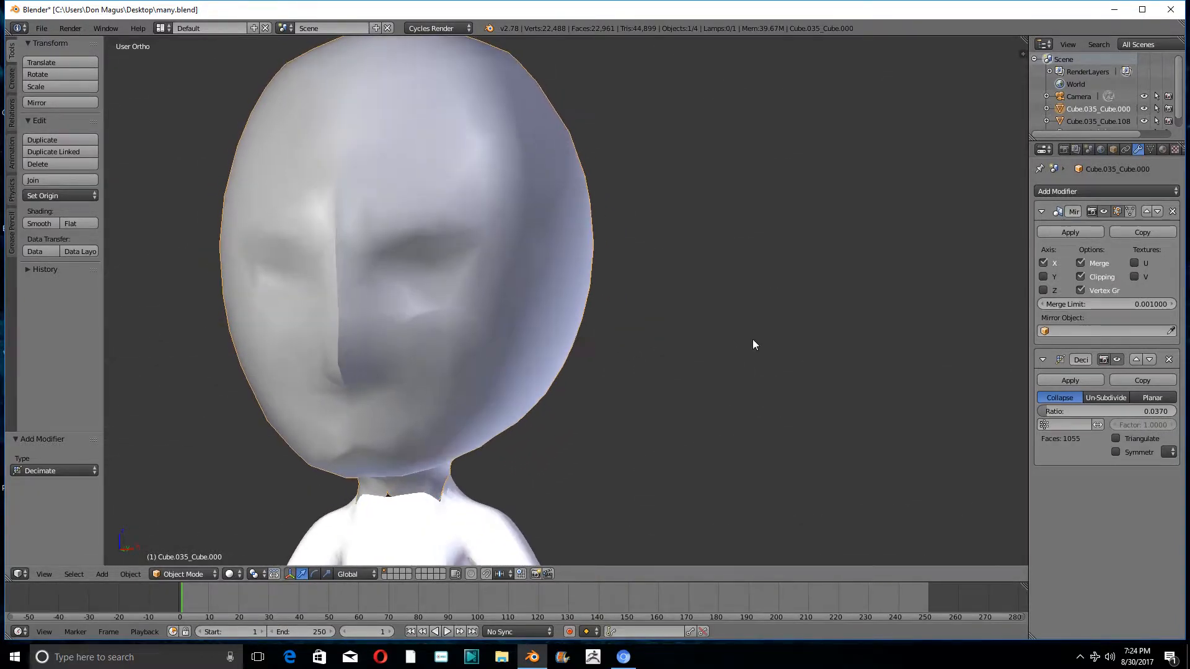
{"action": "left_click", "coordinate": [1072, 381]}
- Examine the decimated head's topology around the eye and nose in Edit Mode and deselect all its geometry
{"action": "left_click", "coordinate": [191, 575]}
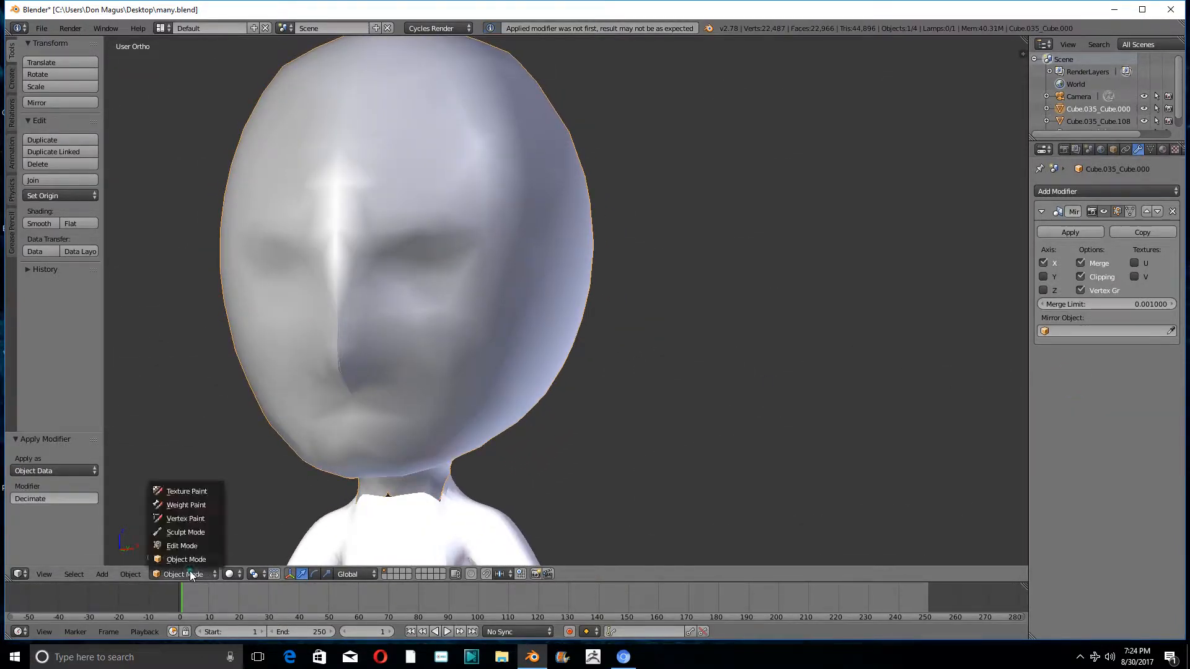
{"action": "left_click", "coordinate": [188, 559]}
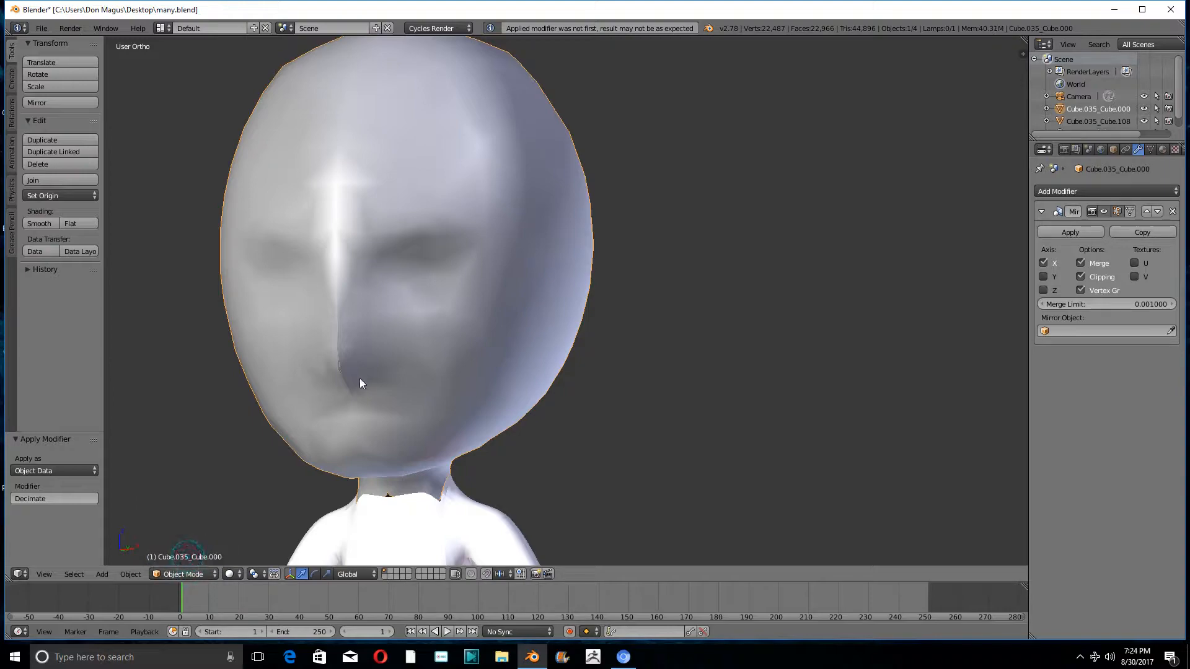
{"action": "left_click", "coordinate": [179, 573]}
{"action": "left_click", "coordinate": [177, 544]}
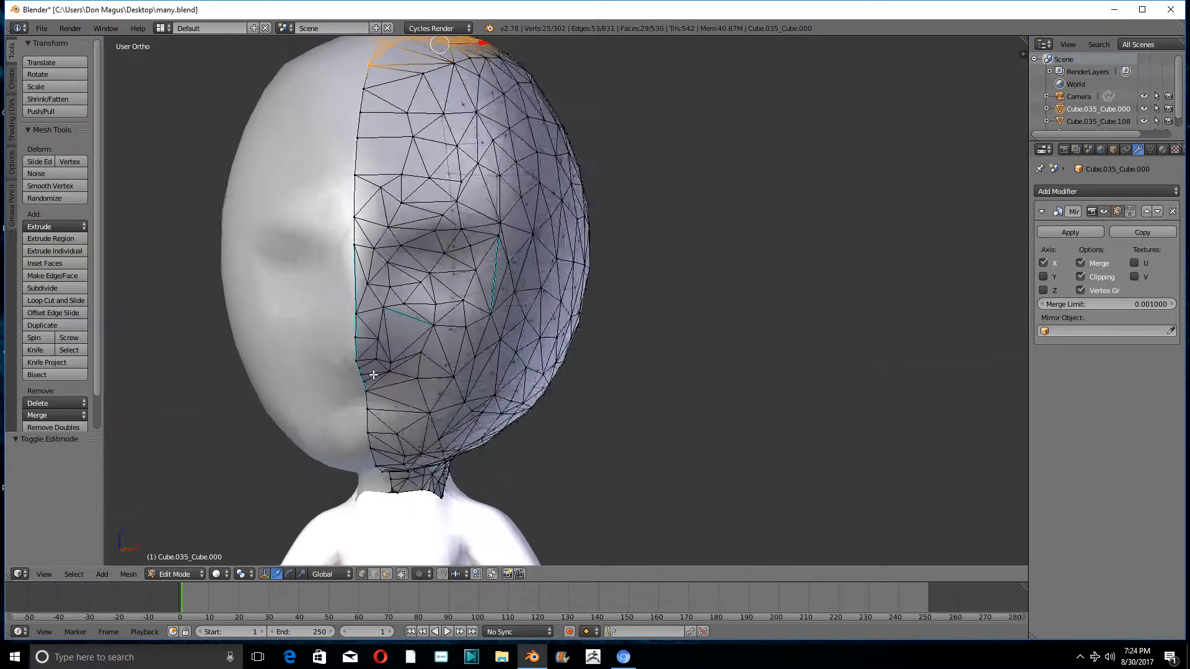
{"action": "scroll", "coordinate": [374, 375], "scroll_direction": "up", "scroll_amount": 4}
{"action": "middle_click_drag", "start_coordinate": [540, 235], "coordinate": [396, 273]}
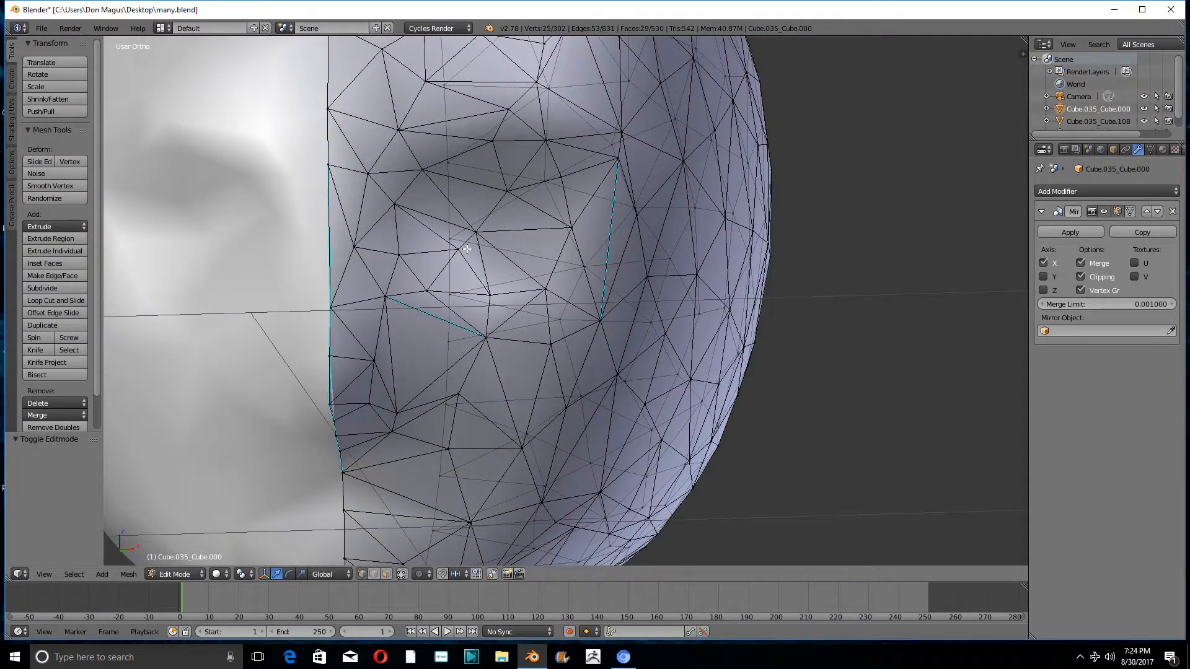
{"action": "mouse_move", "coordinate": [467, 249]}
{"action": "middle_mouse_down"}
{"action": "mouse_move", "coordinate": [437, 250]}
{"action": "mouse_move", "coordinate": [445, 254]}
{"action": "middle_mouse_up"}
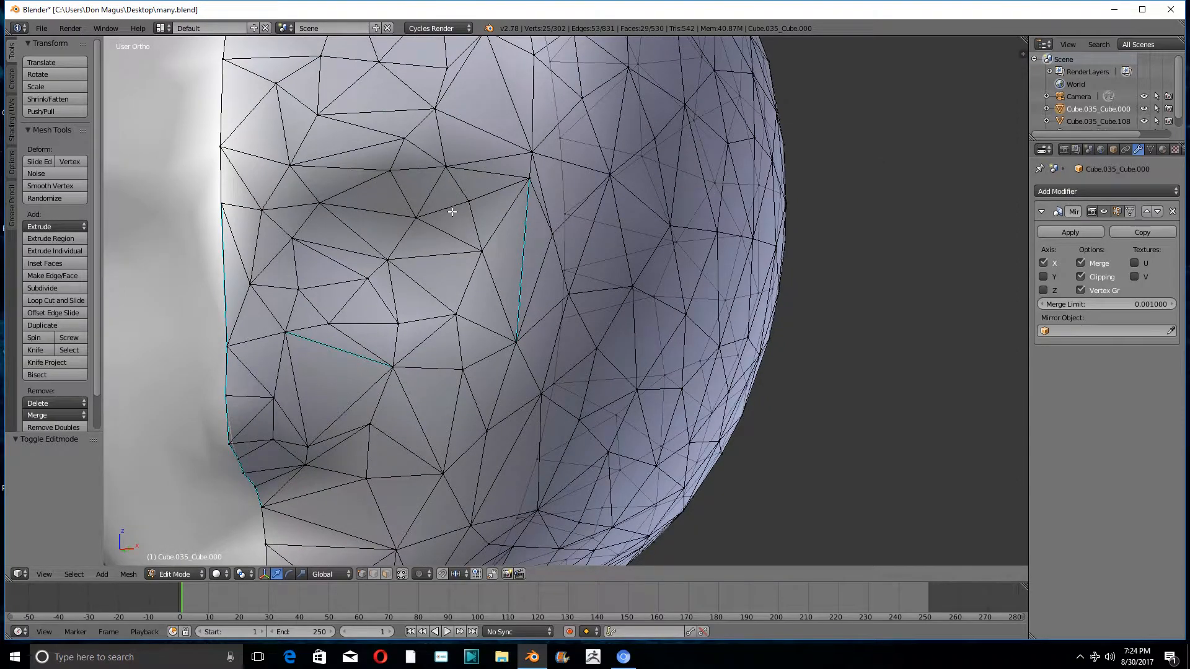
{"action": "middle_click_drag", "start_coordinate": [311, 294], "coordinate": [447, 347]}
{"action": "scroll", "coordinate": [392, 332], "scroll_direction": "down", "scroll_amount": 5}
{"action": "key", "text": "a"}
{"action": "scroll", "coordinate": [462, 236], "scroll_direction": "down", "scroll_amount": 3}
{"action": "scroll", "coordinate": [461, 237], "scroll_direction": "up", "scroll_amount": 4}
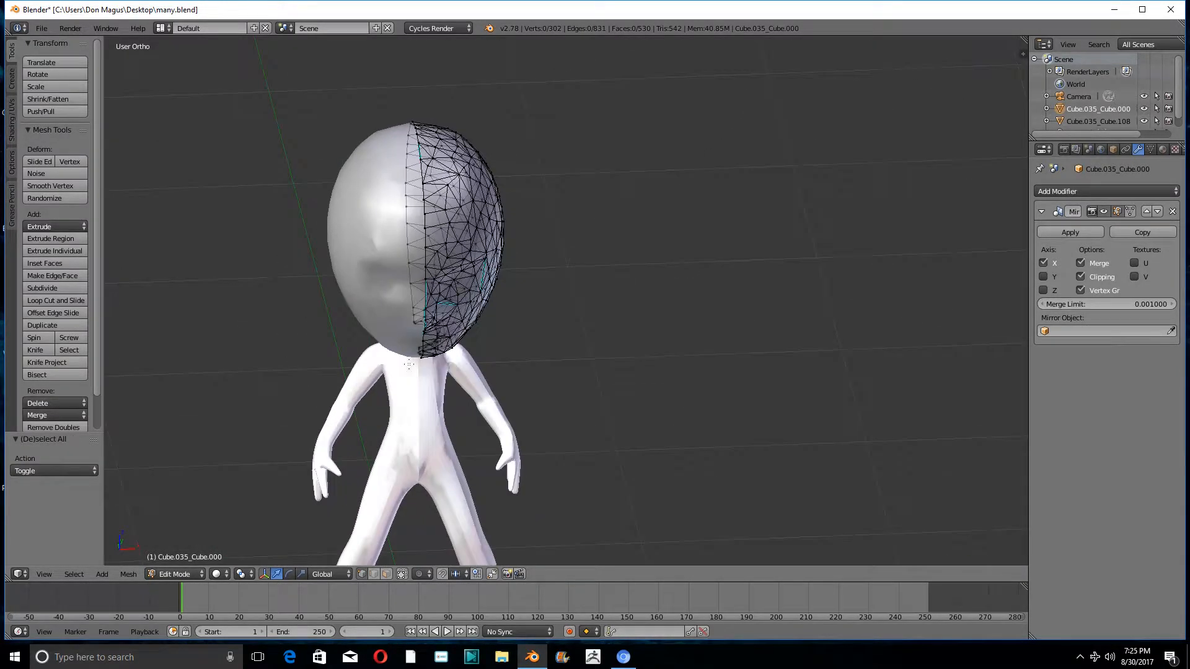
- Return to Object Mode and join the head with the body into a single object
{"action": "left_click", "coordinate": [155, 574]}
{"action": "left_click", "coordinate": [166, 561]}
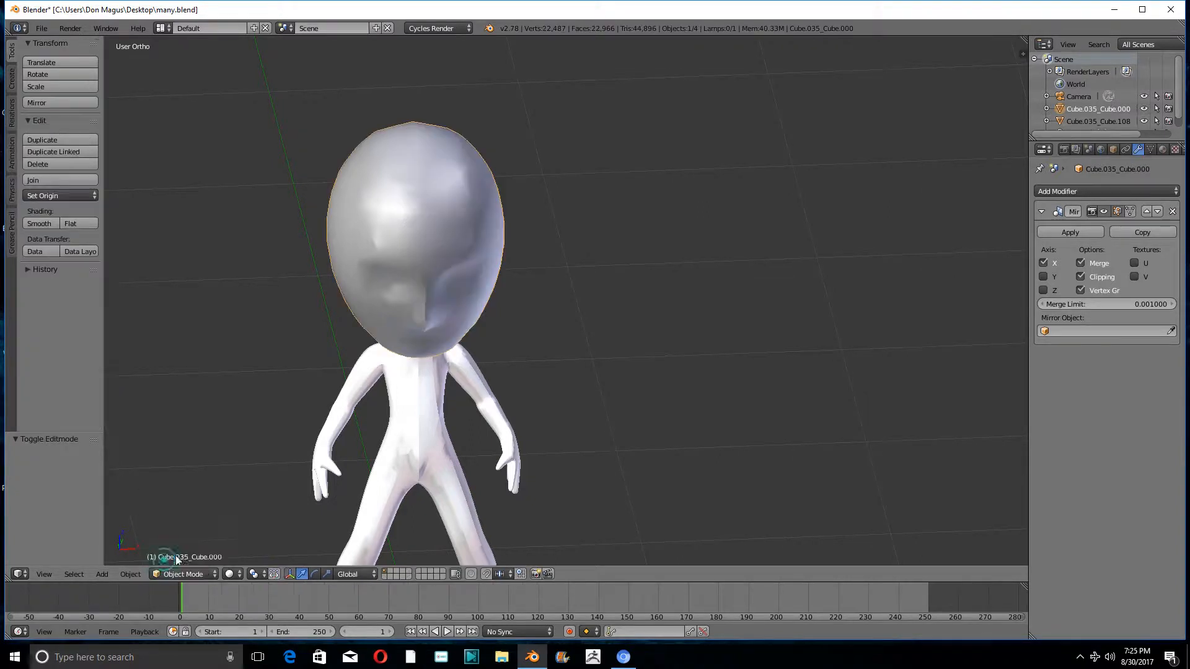
{"action": "scroll", "coordinate": [552, 337], "scroll_direction": "down", "scroll_amount": 4}
{"action": "mouse_move", "coordinate": [552, 337]}
{"action": "middle_mouse_down"}
{"action": "mouse_move", "coordinate": [571, 313]}
{"action": "mouse_move", "coordinate": [533, 332]}
{"action": "mouse_move", "coordinate": [541, 339]}
{"action": "middle_mouse_up"}
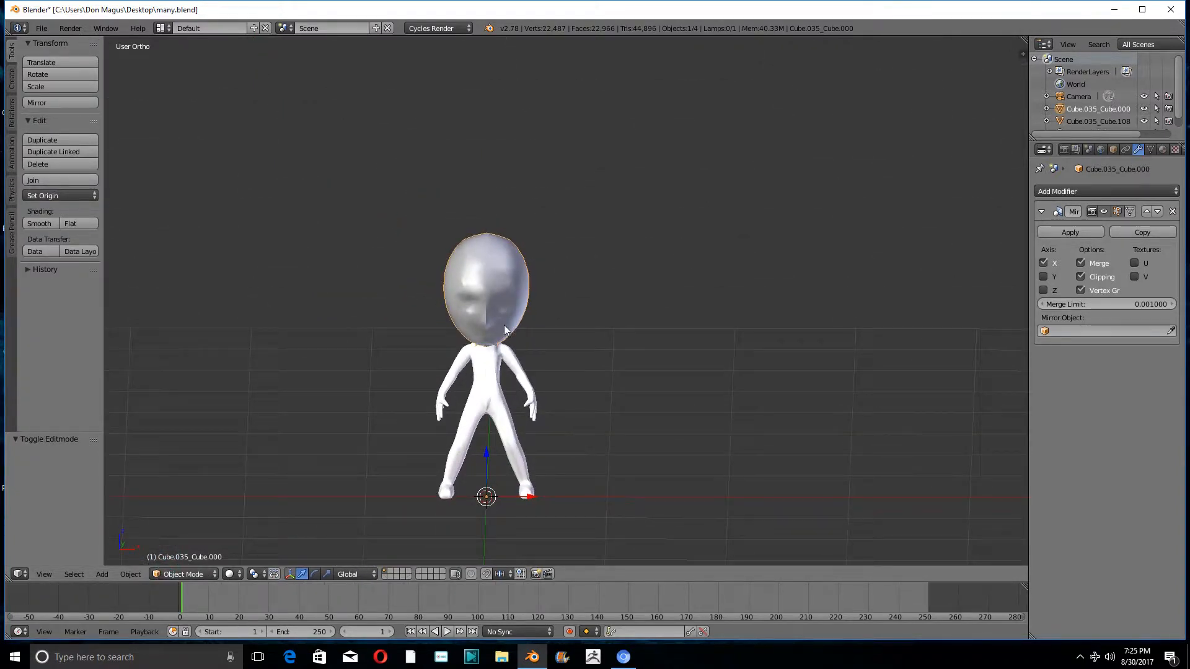
{"action": "scroll", "coordinate": [502, 407], "scroll_direction": "up", "scroll_amount": 5}
{"action": "right_click", "coordinate": [500, 404], "text": "shift"}
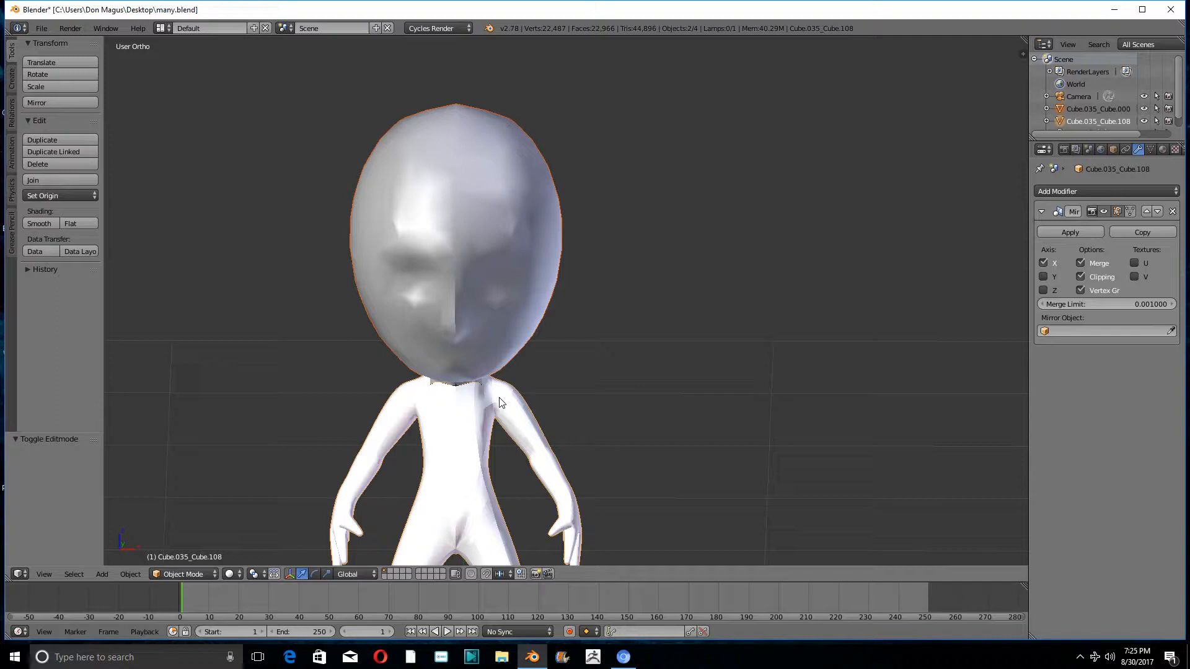
{"action": "key", "text": "ctrl+j"}
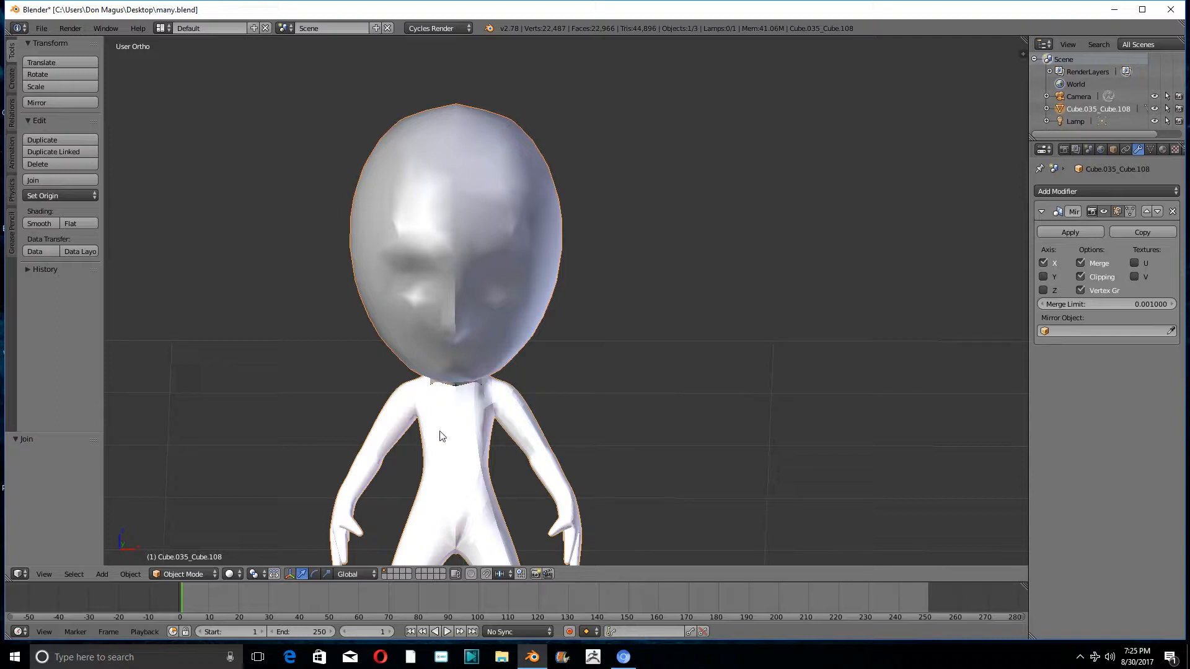
- Inspect the joined mesh around the neck seam in Edit Mode and return to Object Mode
{"action": "middle_click_drag", "start_coordinate": [487, 406], "coordinate": [419, 420]}
{"action": "left_click", "coordinate": [183, 574]}
{"action": "left_click", "coordinate": [172, 549]}
{"action": "scroll", "coordinate": [464, 406], "scroll_direction": "up", "scroll_amount": 4}
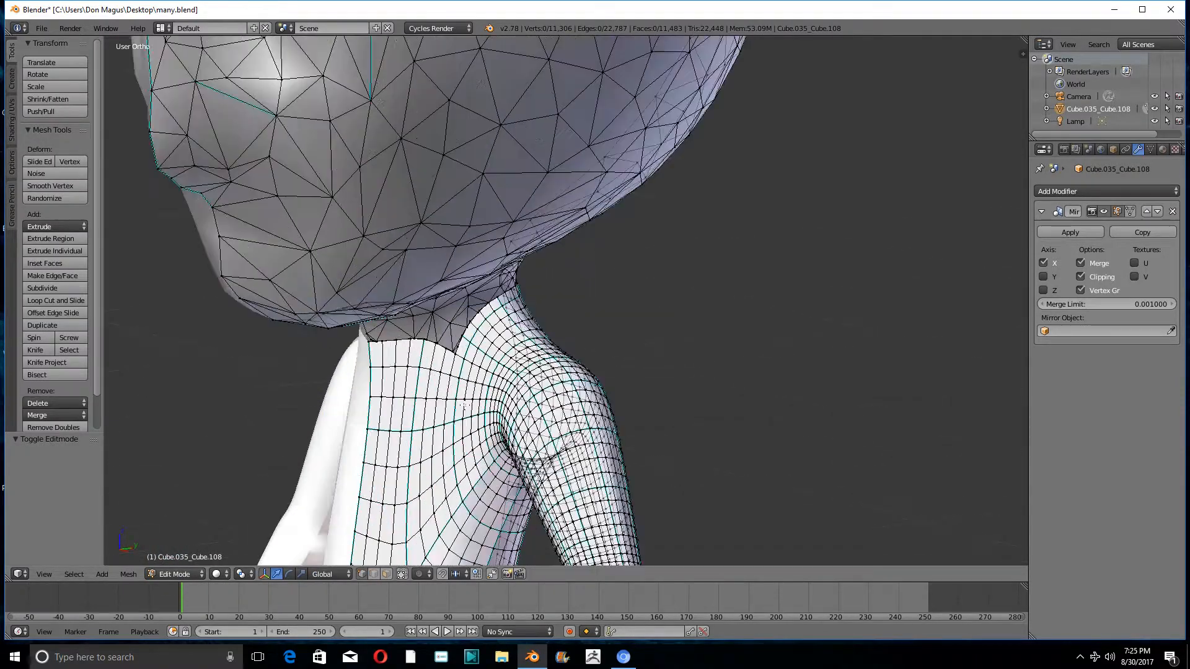
{"action": "middle_click_drag", "start_coordinate": [462, 355], "coordinate": [487, 341]}
{"action": "scroll", "coordinate": [483, 341], "scroll_direction": "down", "scroll_amount": 7}
{"action": "left_click", "coordinate": [181, 574]}
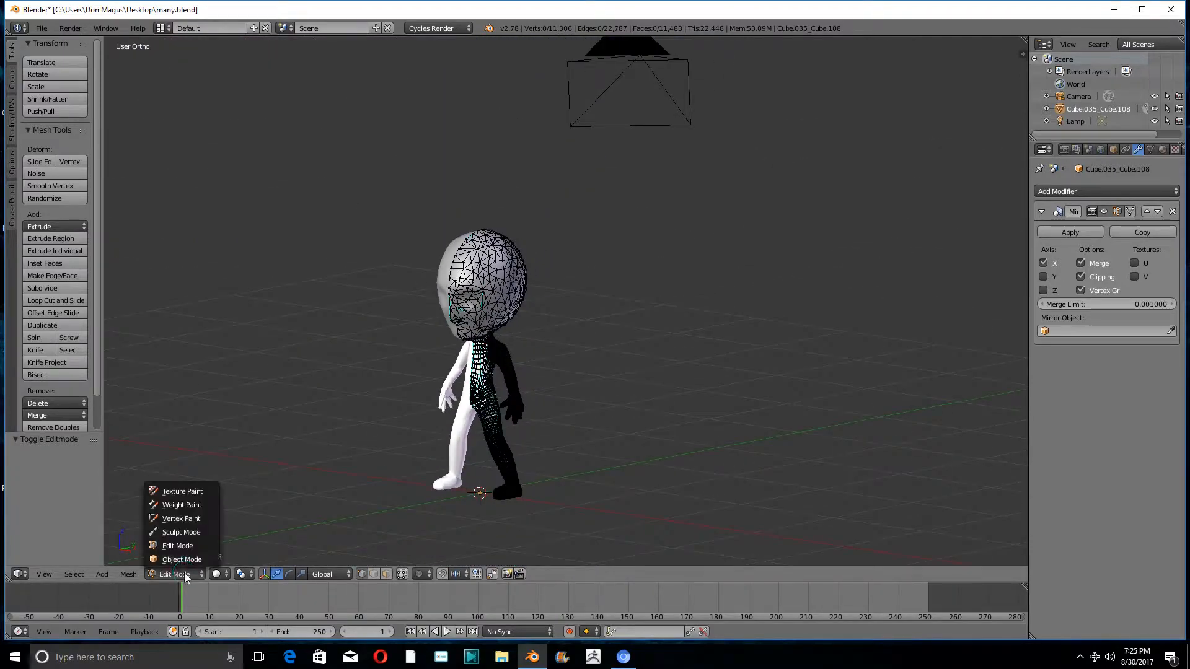
{"action": "left_click", "coordinate": [181, 559]}
{"action": "middle_click_drag", "start_coordinate": [488, 422], "coordinate": [585, 408]}
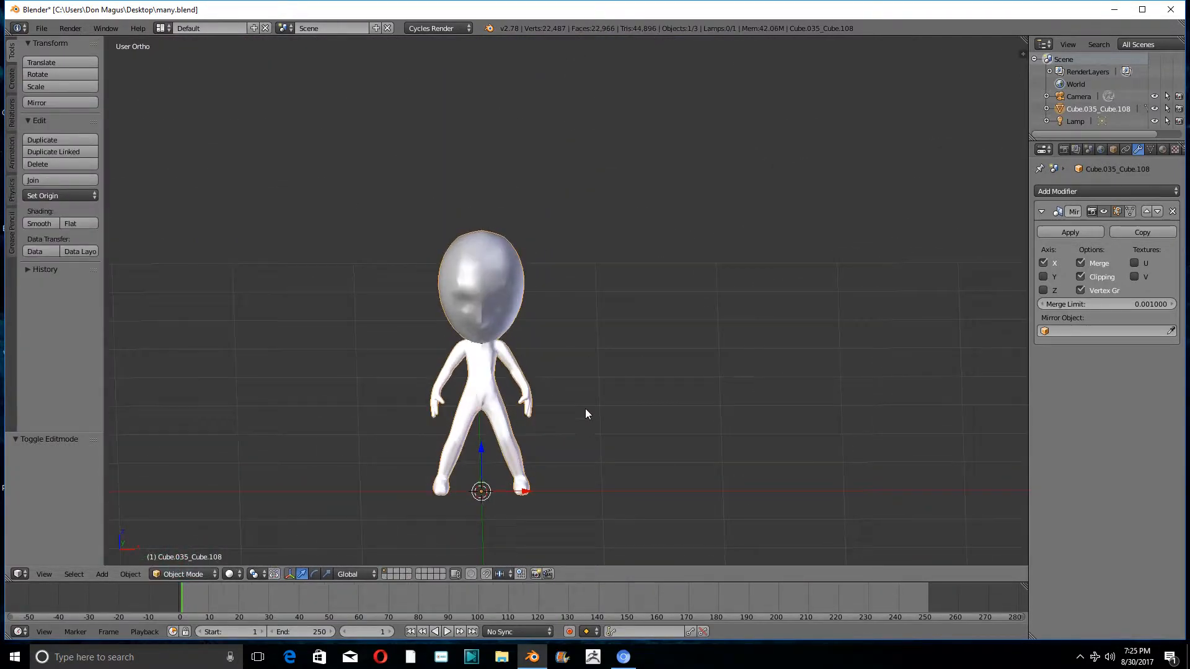
- Add a cube at the 3D cursor placed beside the figure and raise it about 0.995 along Z
{"action": "scroll", "coordinate": [586, 408], "scroll_direction": "down", "scroll_amount": 5}
{"action": "middle_click_drag", "start_coordinate": [716, 445], "coordinate": [617, 425], "text": "shift"}
{"action": "left_click", "coordinate": [617, 425]}
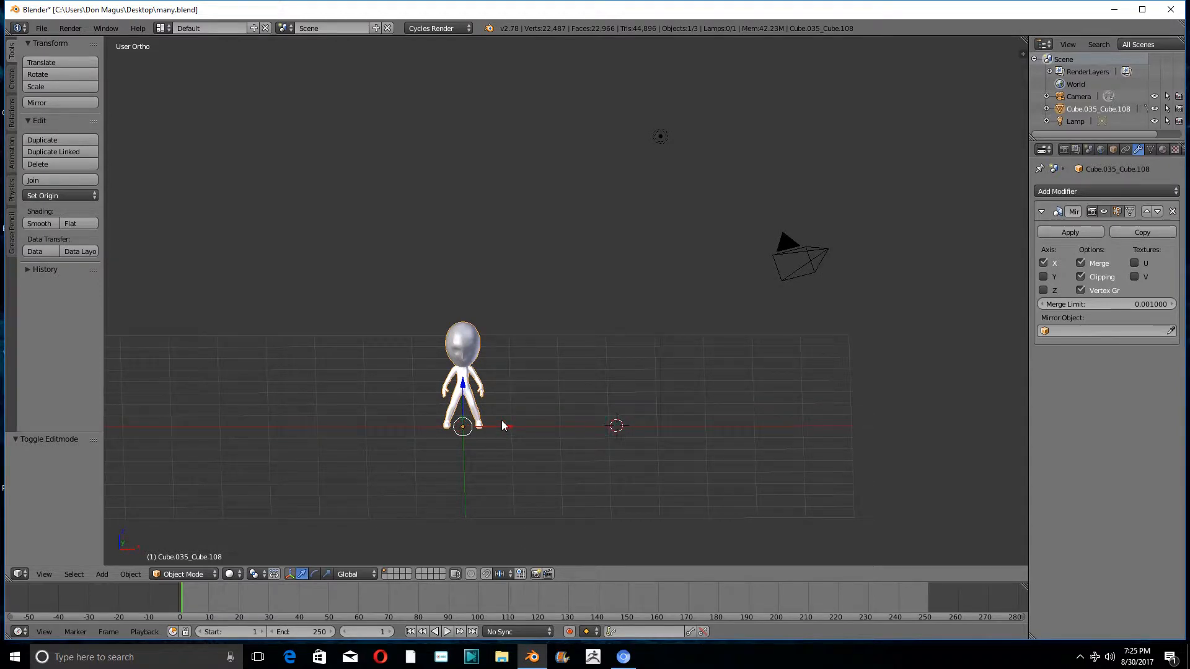
{"action": "key", "text": "shift+a"}
{"action": "mouse_move", "coordinate": [501, 422]}
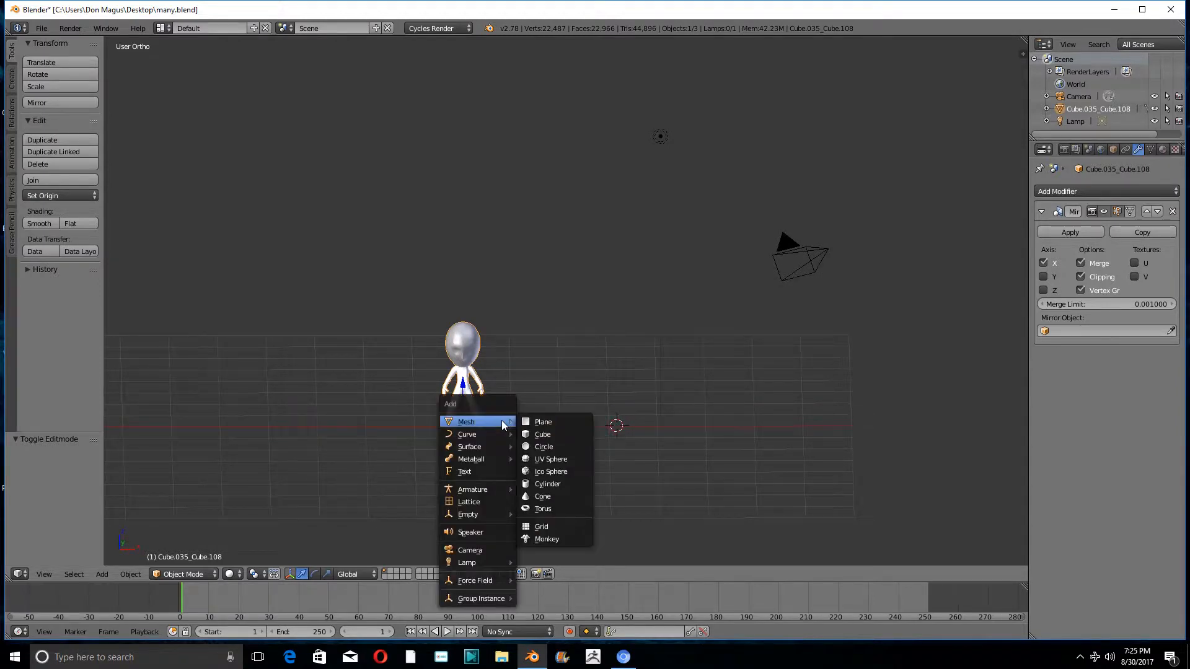
{"action": "left_click", "coordinate": [542, 434]}
{"action": "middle_click_drag", "start_coordinate": [605, 409], "coordinate": [613, 389]}
{"action": "left_click_drag", "start_coordinate": [614, 386], "coordinate": [620, 345]}
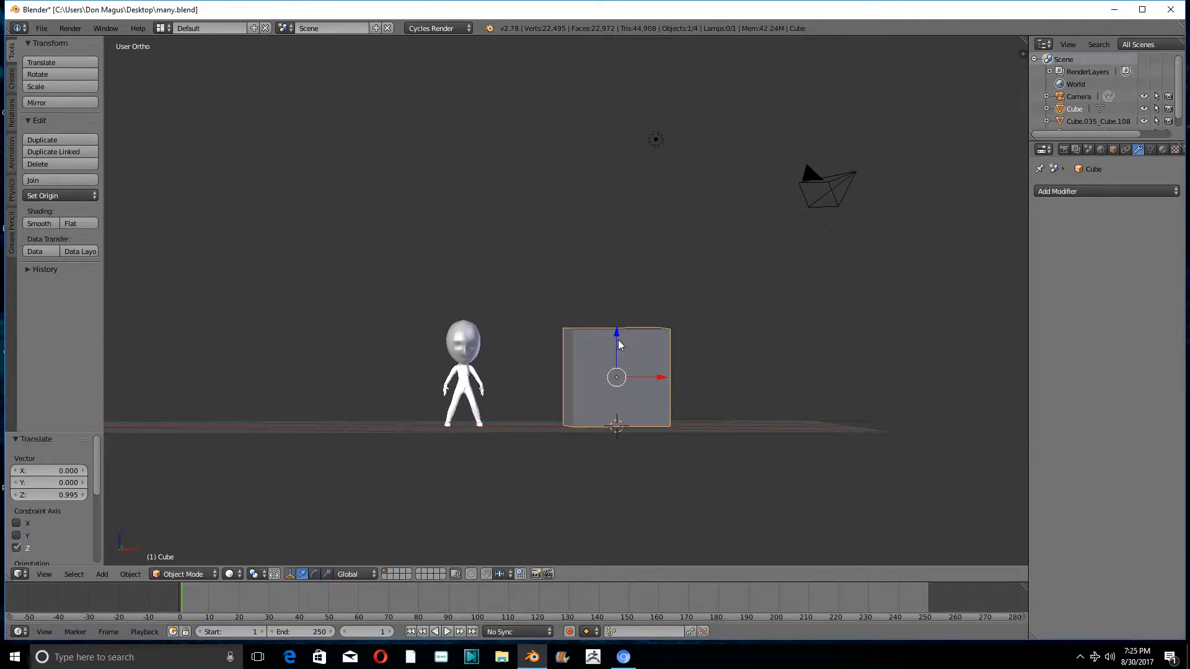
- Scale the cube uniformly by -0.5 and stretch it by a factor of 4 along Z
{"action": "key", "text": "s"}
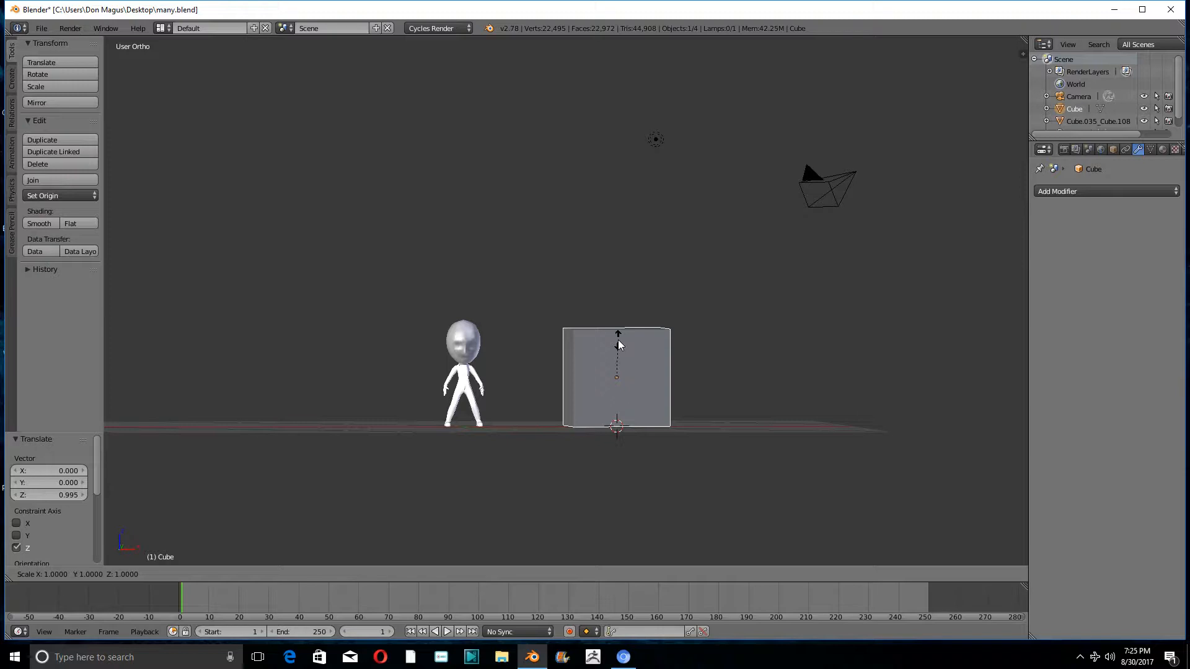
{"action": "type", "text": "-0.5"}
{"action": "key", "text": "Return"}
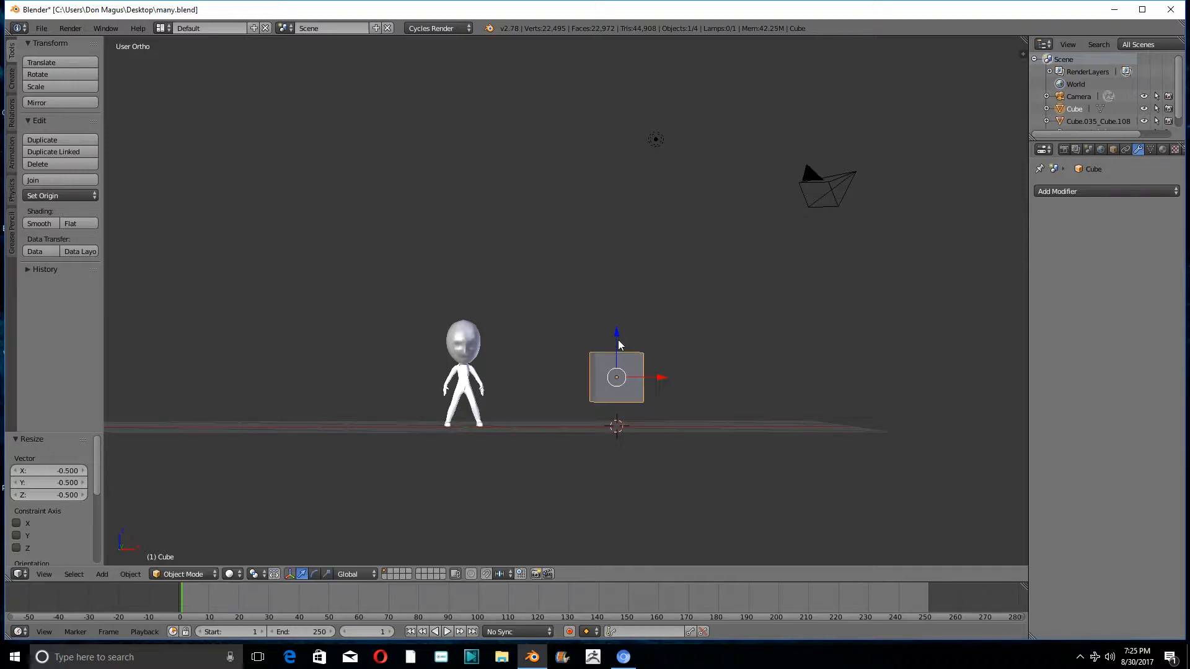
{"action": "key", "text": "s"}
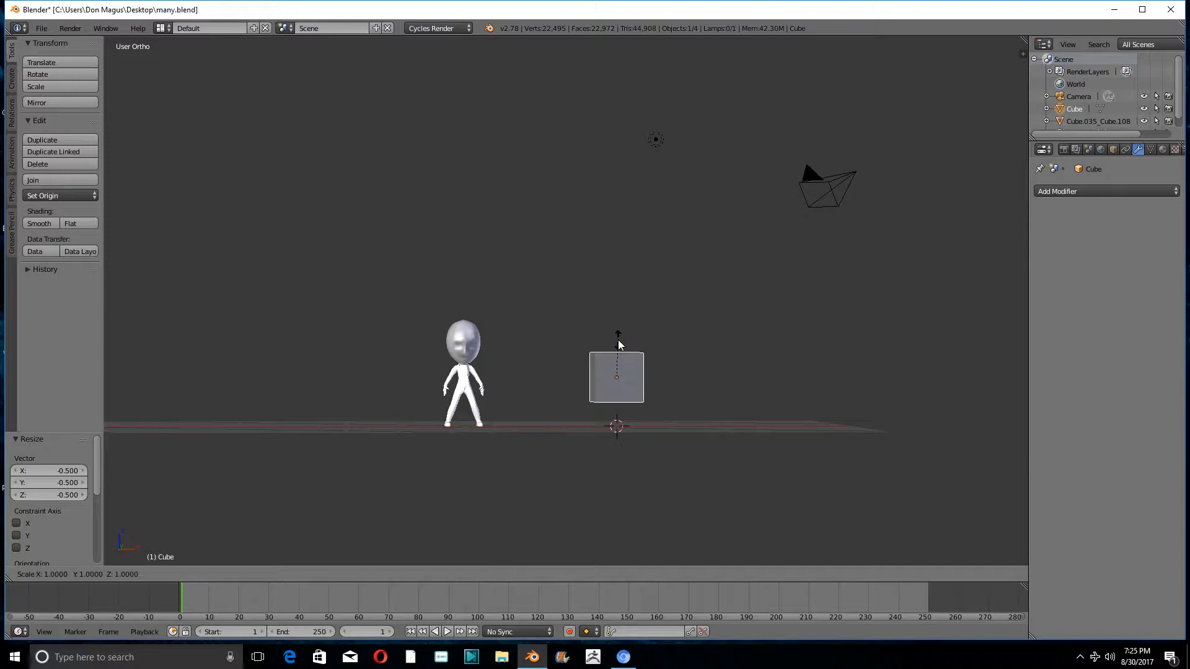
{"action": "key", "text": "z"}
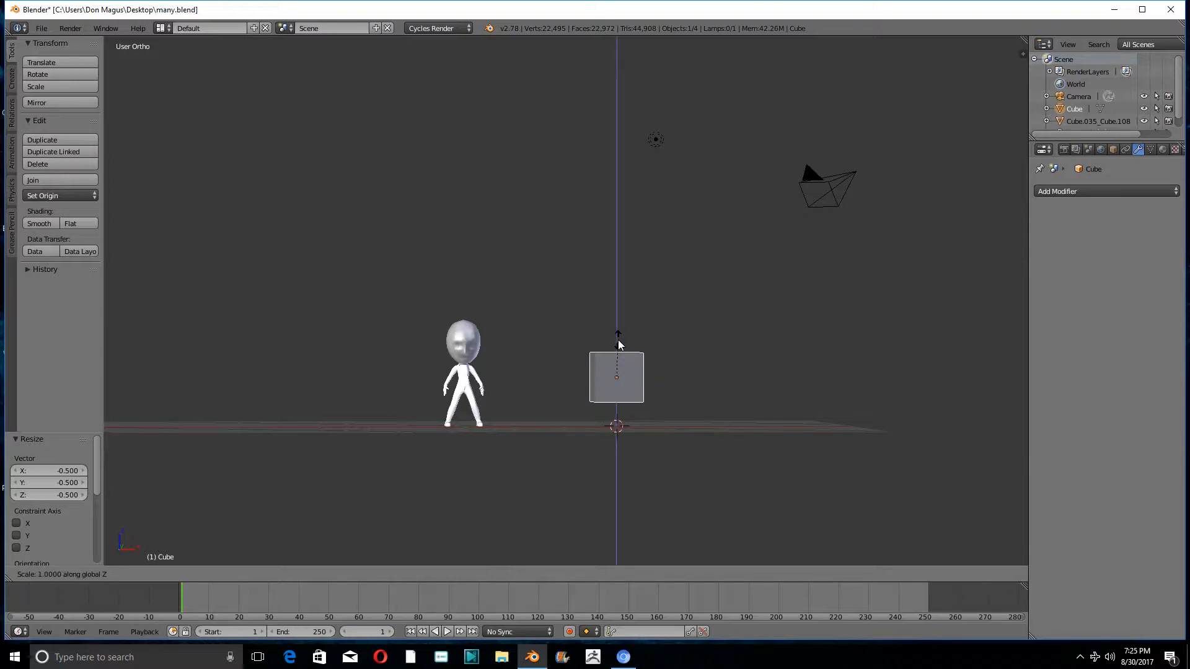
{"action": "type", "text": "5"}
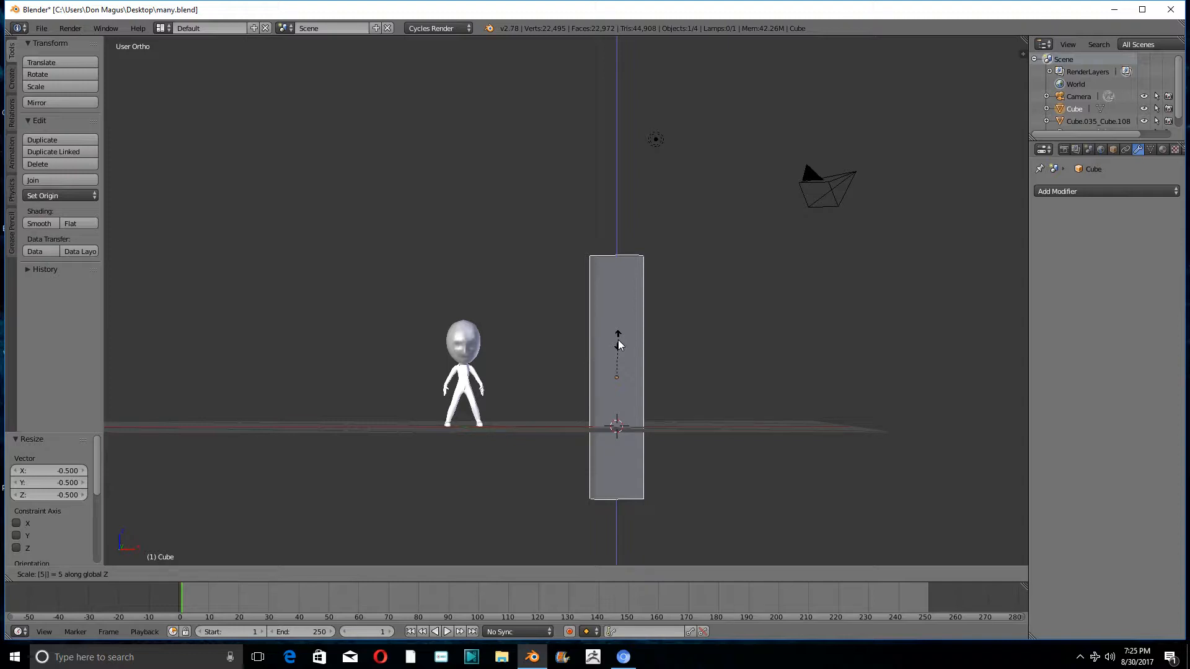
{"action": "key", "text": "BackSpace"}
{"action": "type", "text": "4"}
{"action": "key", "text": "Return"}
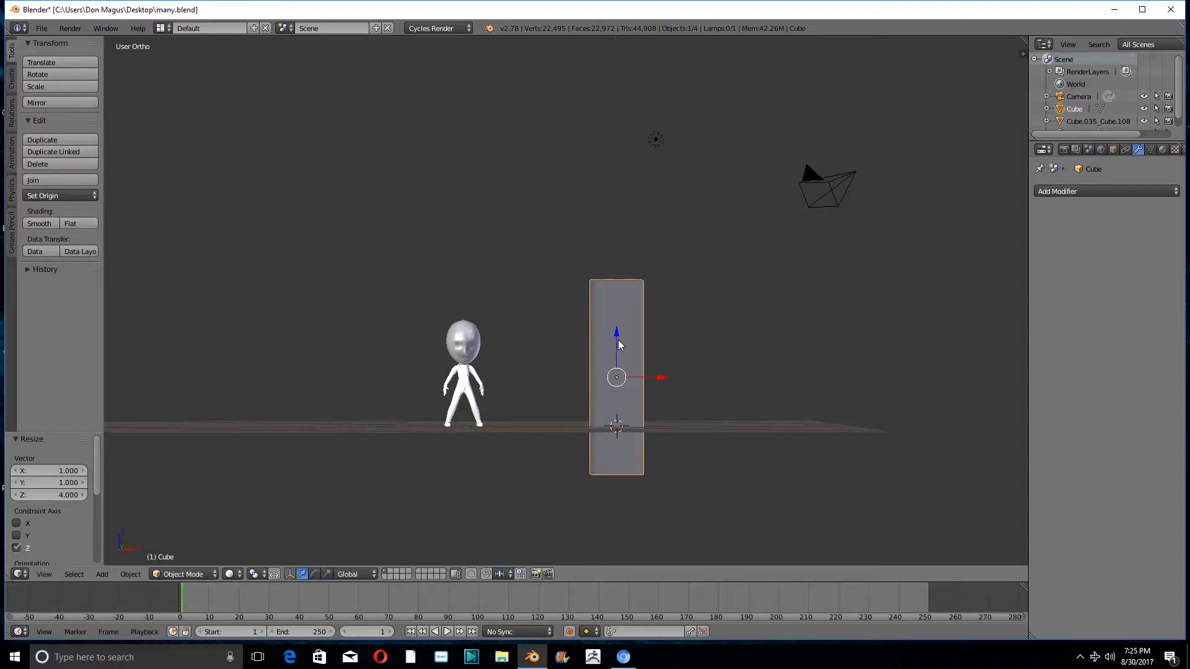
- Raise the tall block about 1.008 along Z to stand on the ground, and shift it about 0.311 along X
{"action": "key", "text": "g"}
{"action": "key", "text": "z"}
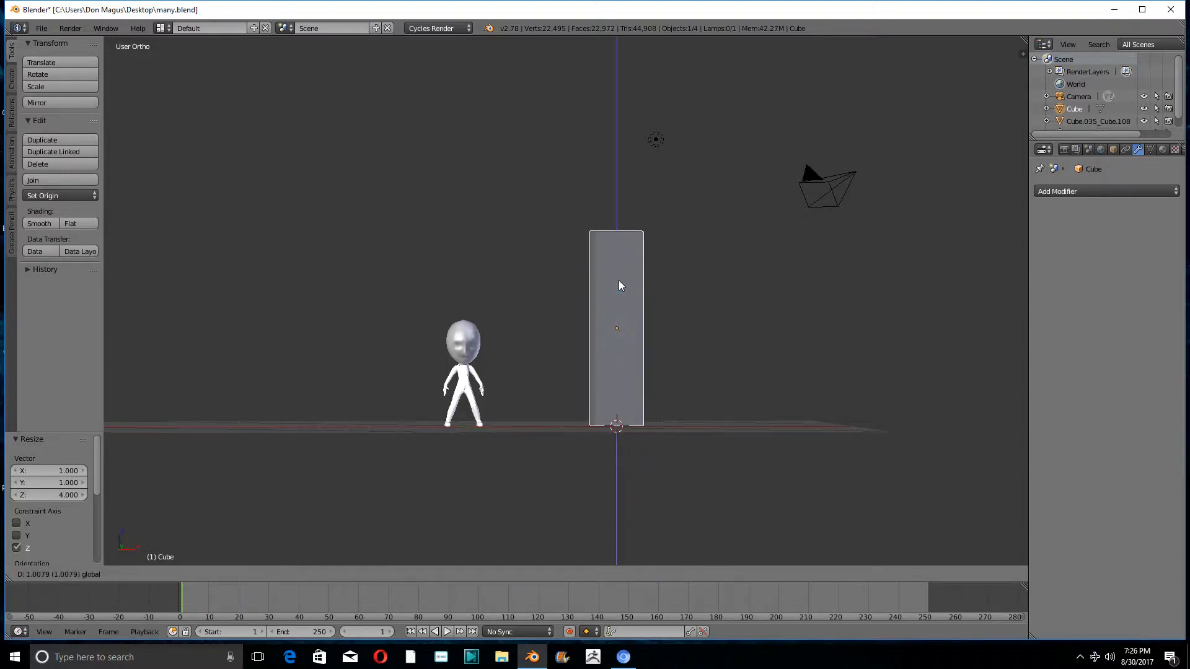
{"action": "left_click", "coordinate": [618, 283]}
{"action": "middle_click_drag", "start_coordinate": [618, 284], "coordinate": [609, 473]}
{"action": "left_click_drag", "start_coordinate": [615, 302], "coordinate": [597, 332]}
{"action": "left_click_drag", "start_coordinate": [632, 381], "coordinate": [655, 382]}
{"action": "middle_click_drag", "start_coordinate": [656, 382], "coordinate": [679, 312]}
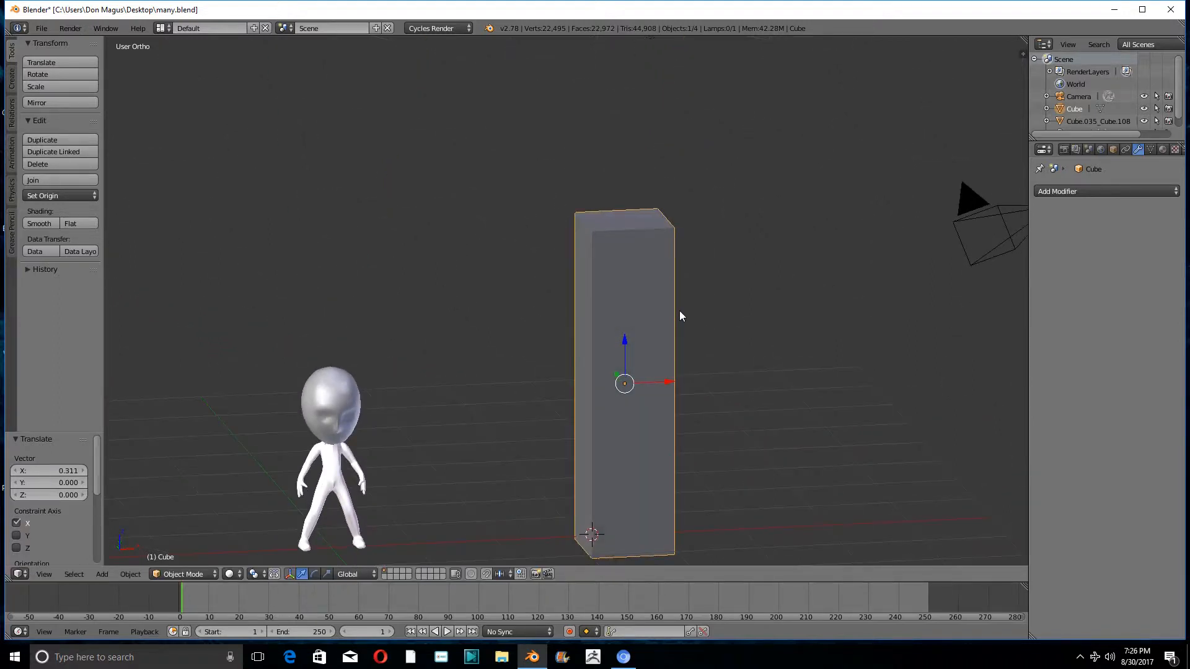
- Set the render engine to Blender Game and turn the enlarged timeline area into the Logic Editor
{"action": "scroll", "coordinate": [680, 312], "scroll_direction": "down", "scroll_amount": 3}
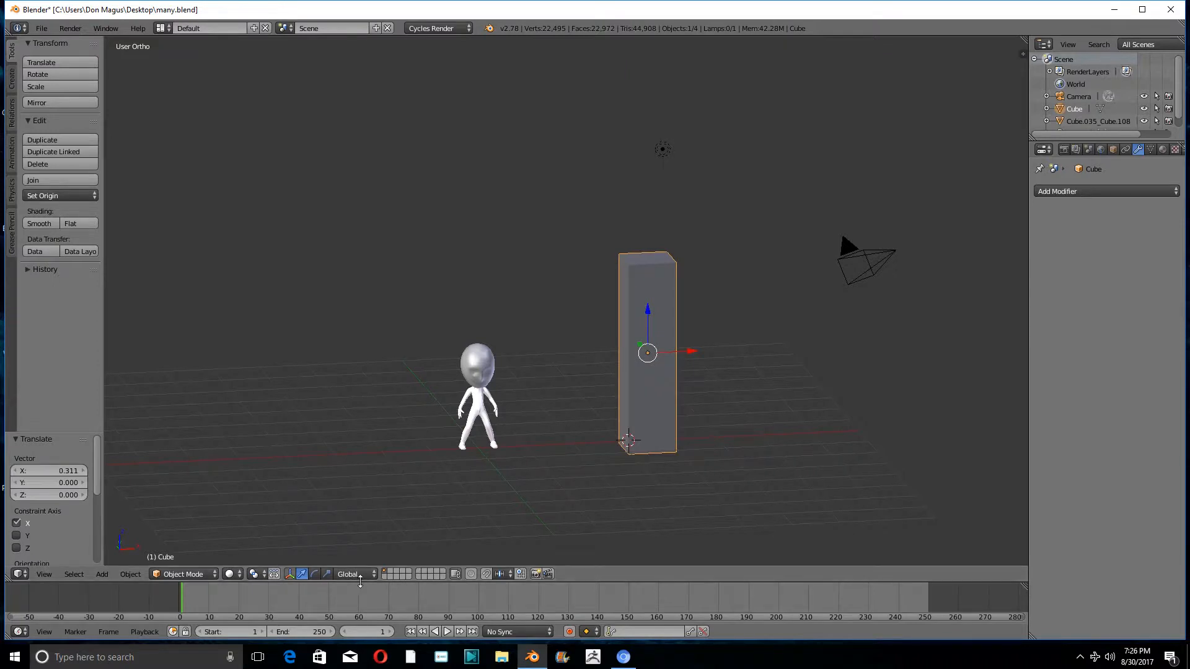
{"action": "left_click_drag", "start_coordinate": [361, 583], "coordinate": [361, 451]}
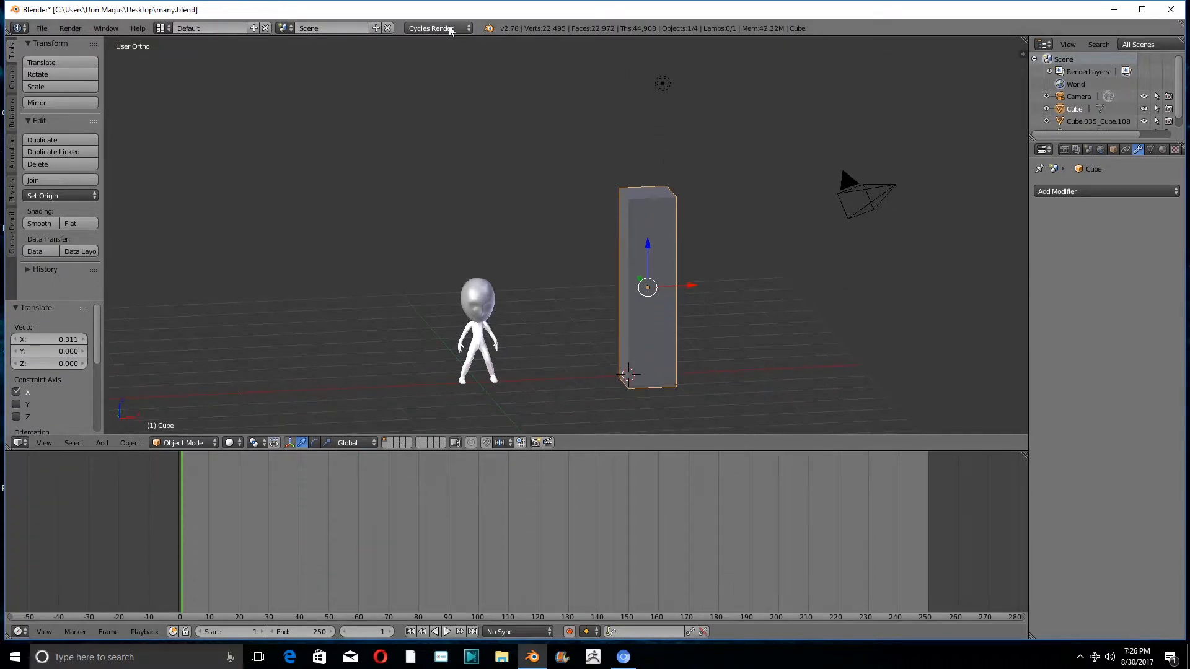
{"action": "left_click", "coordinate": [465, 29]}
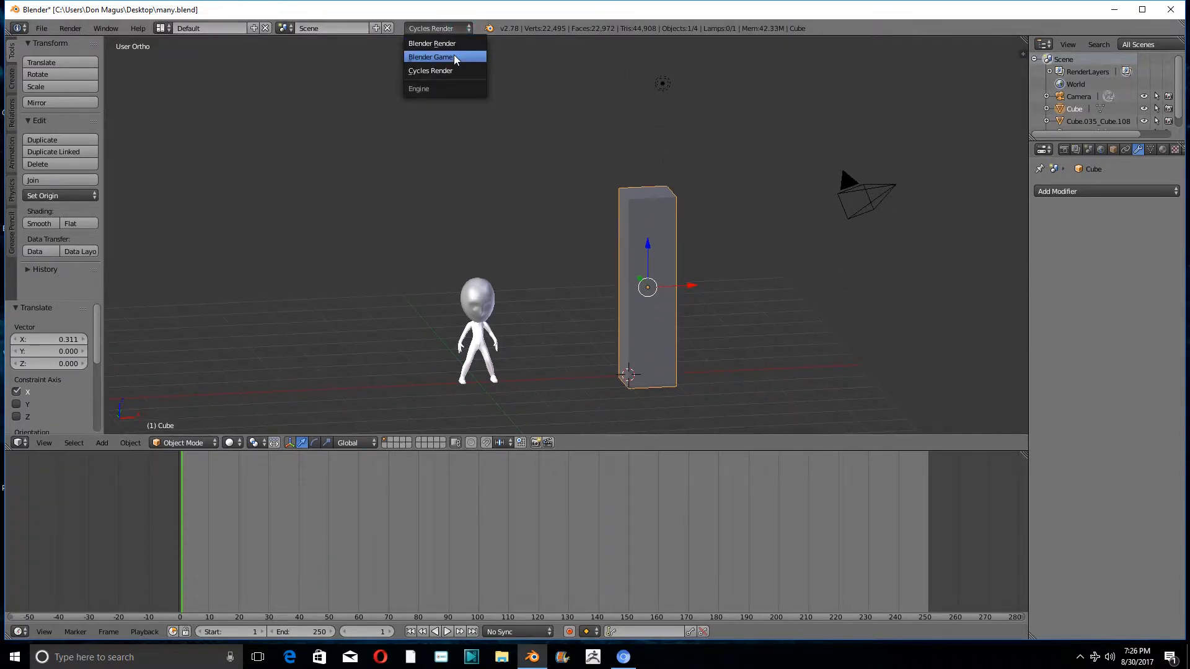
{"action": "left_click", "coordinate": [454, 57]}
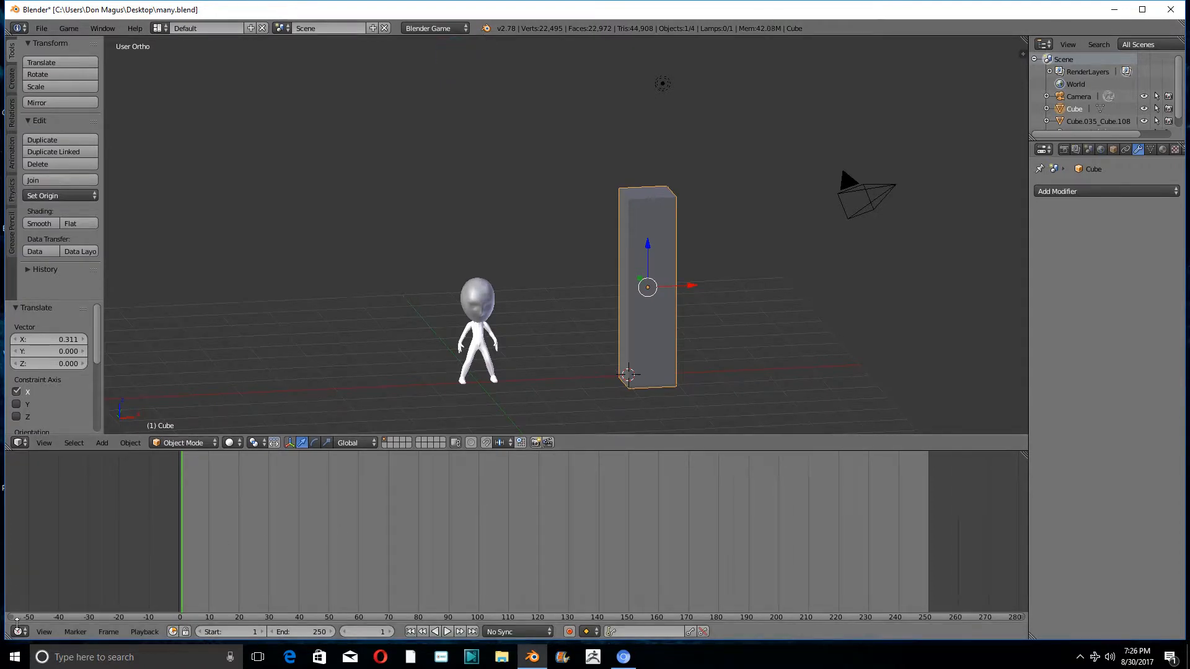
{"action": "left_click", "coordinate": [19, 631]}
{"action": "left_click", "coordinate": [40, 471]}
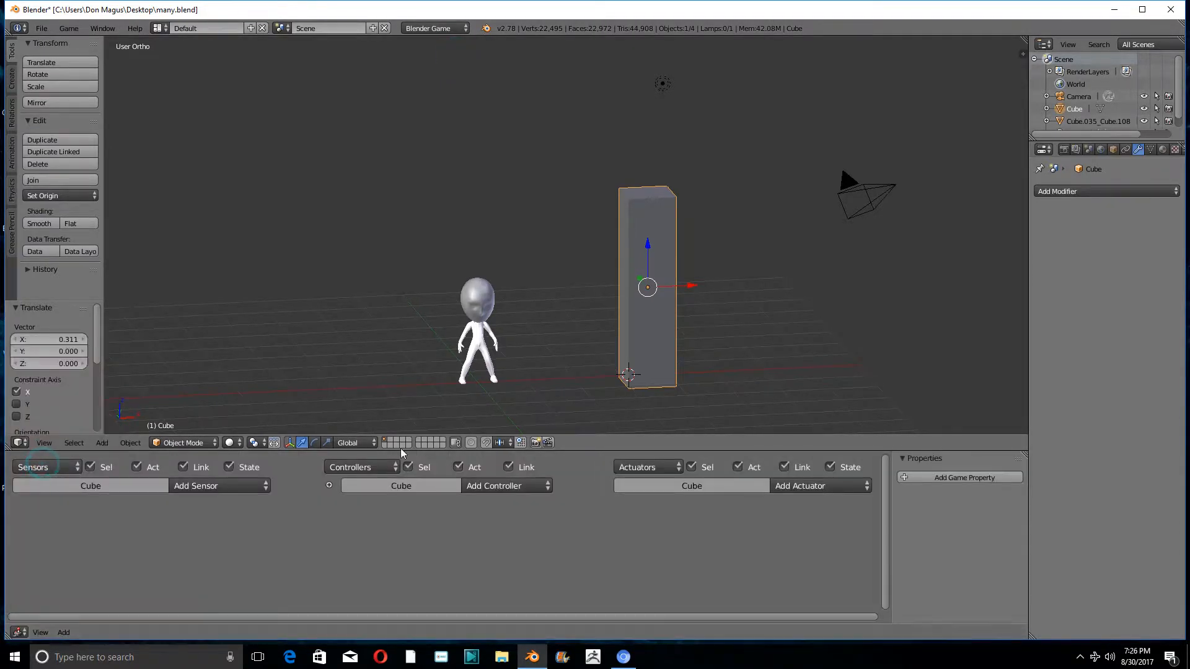
- Add a Keyboard sensor and a Simple Motion actuator with a Z location of 0.10 to the tall block
{"action": "left_click", "coordinate": [233, 487]}
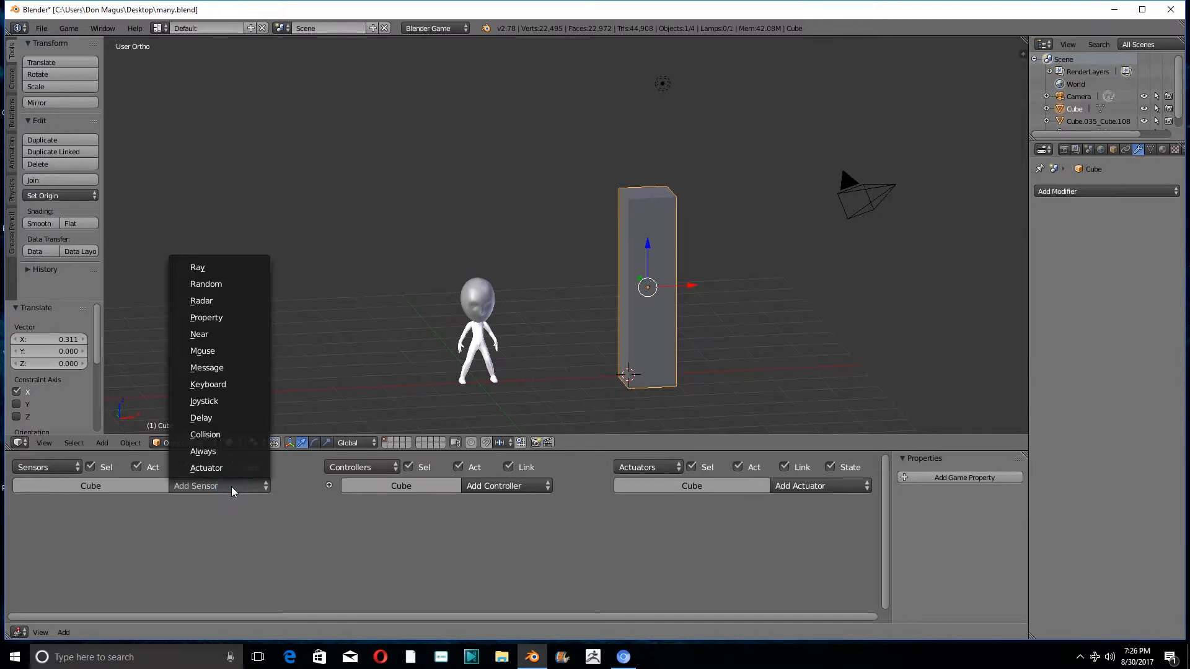
{"action": "left_click", "coordinate": [229, 384]}
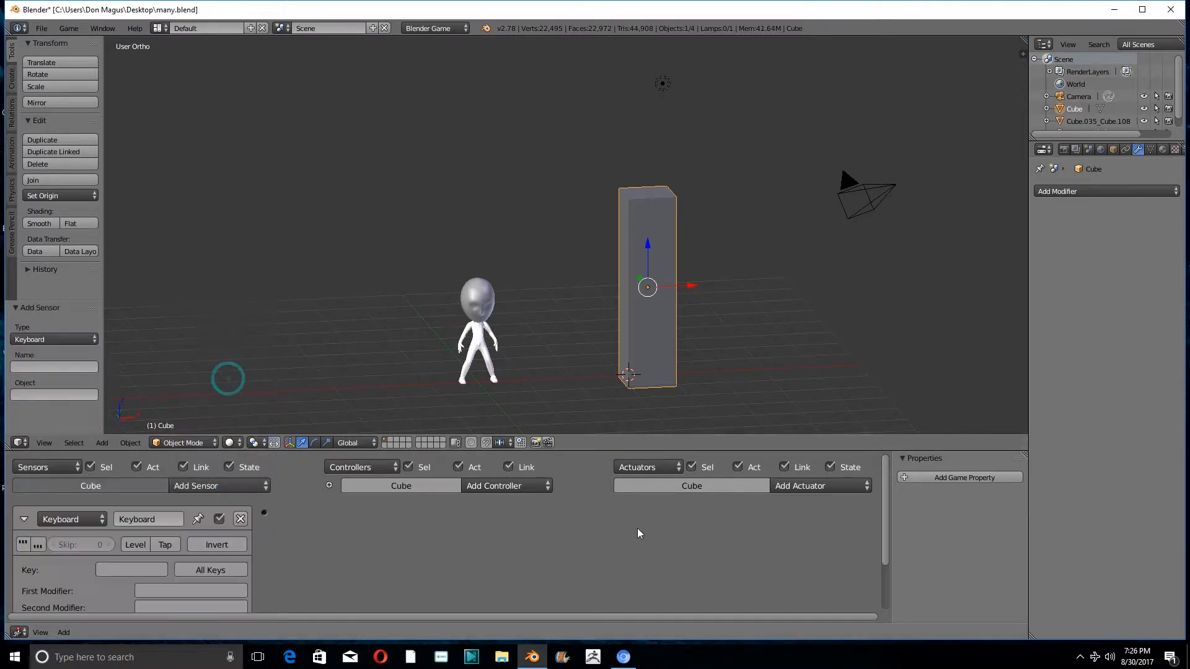
{"action": "left_click", "coordinate": [816, 487]}
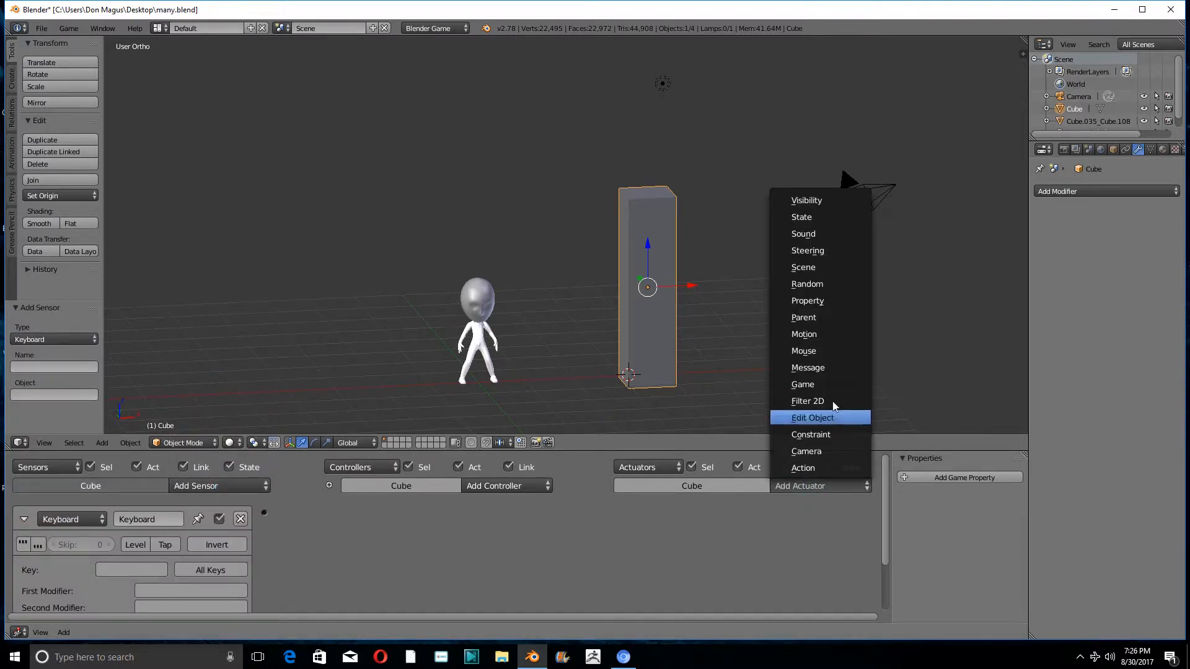
{"action": "left_click", "coordinate": [821, 334]}
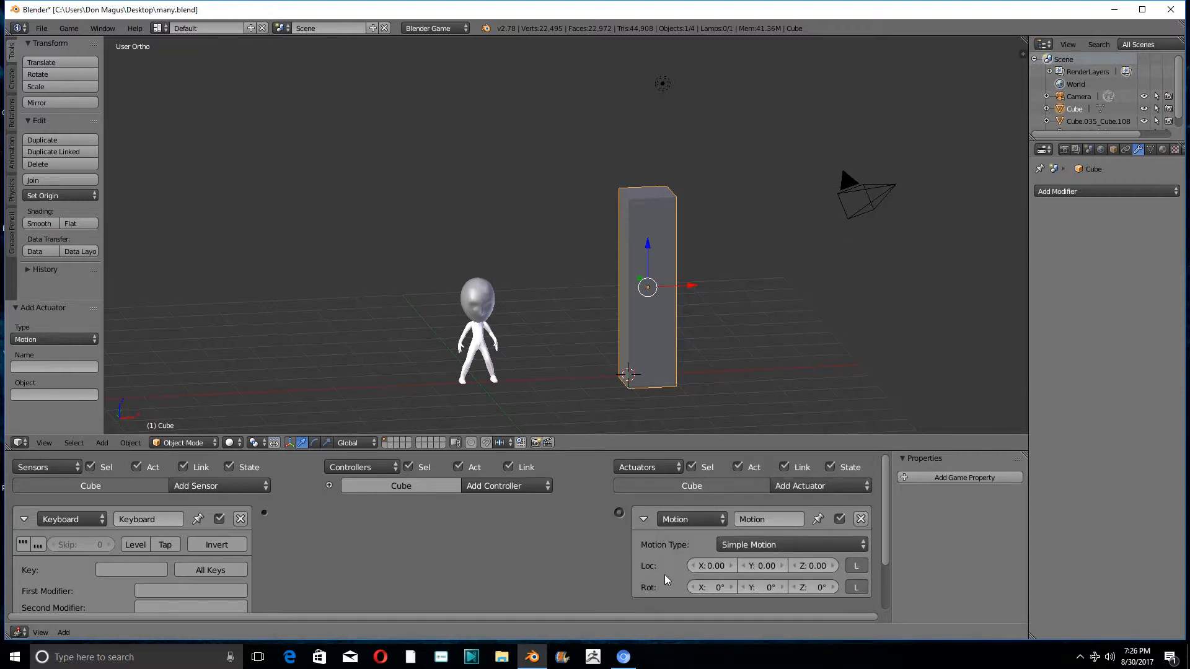
{"action": "left_click", "coordinate": [832, 566]}
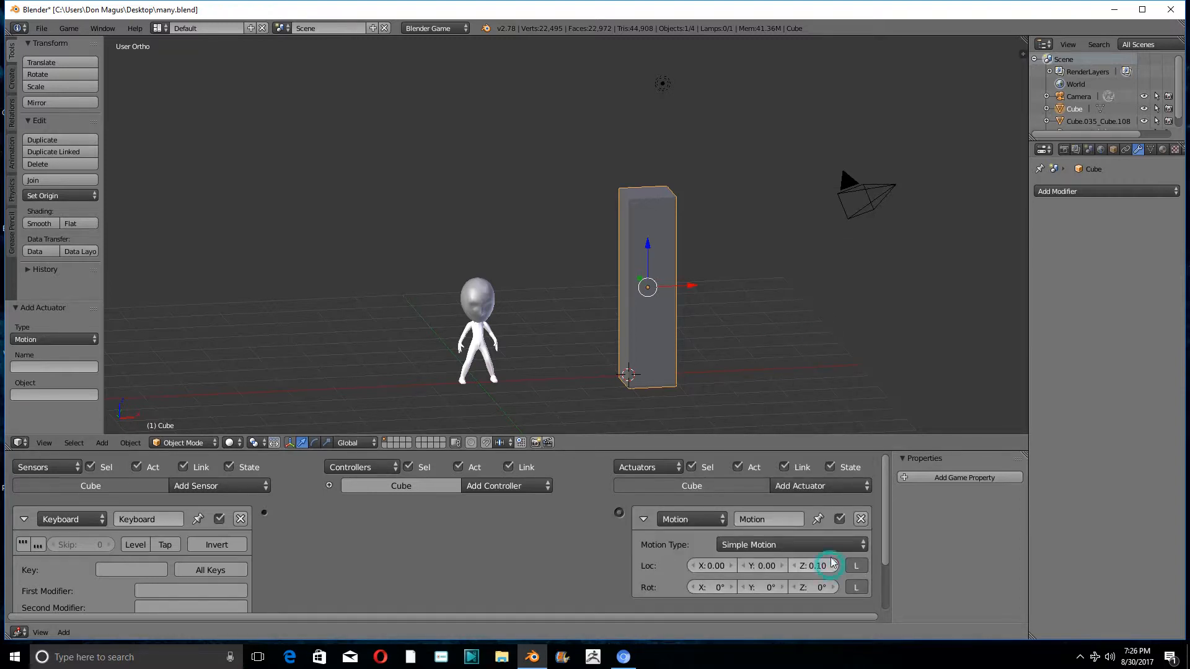
{"action": "middle_click_drag", "start_coordinate": [827, 350], "coordinate": [813, 358]}
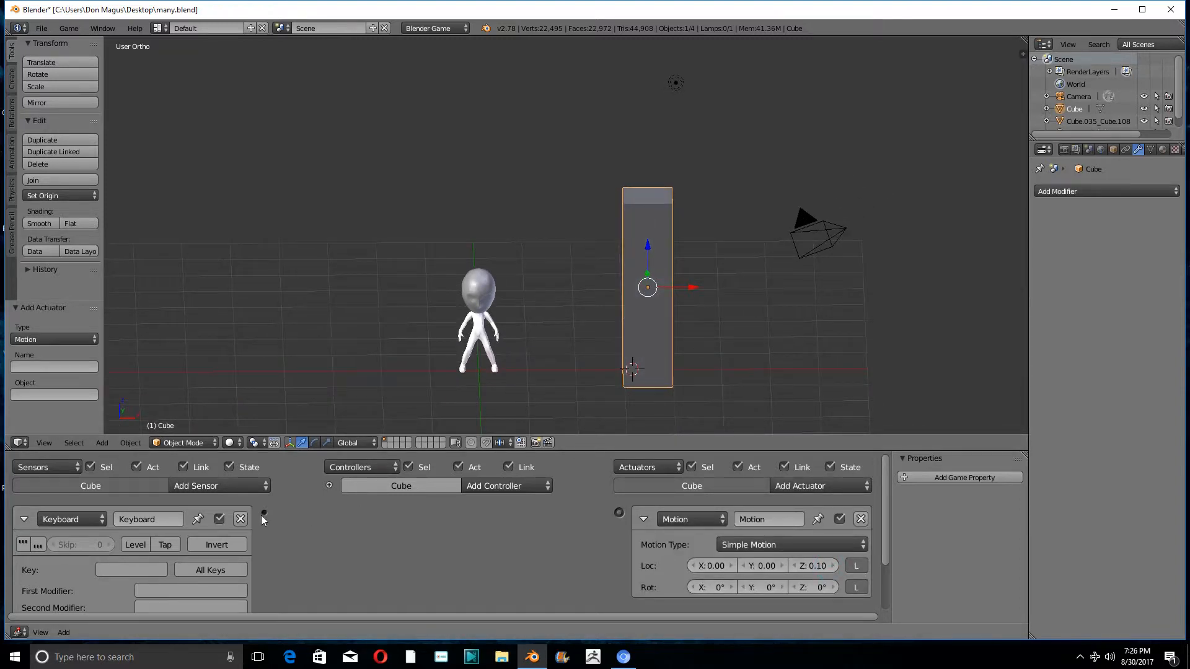
- Link the Keyboard sensor to the Motion actuator through an And controller and assign W as the sensor's key
{"action": "left_click_drag", "start_coordinate": [264, 513], "coordinate": [621, 518]}
{"action": "left_click", "coordinate": [116, 567]}
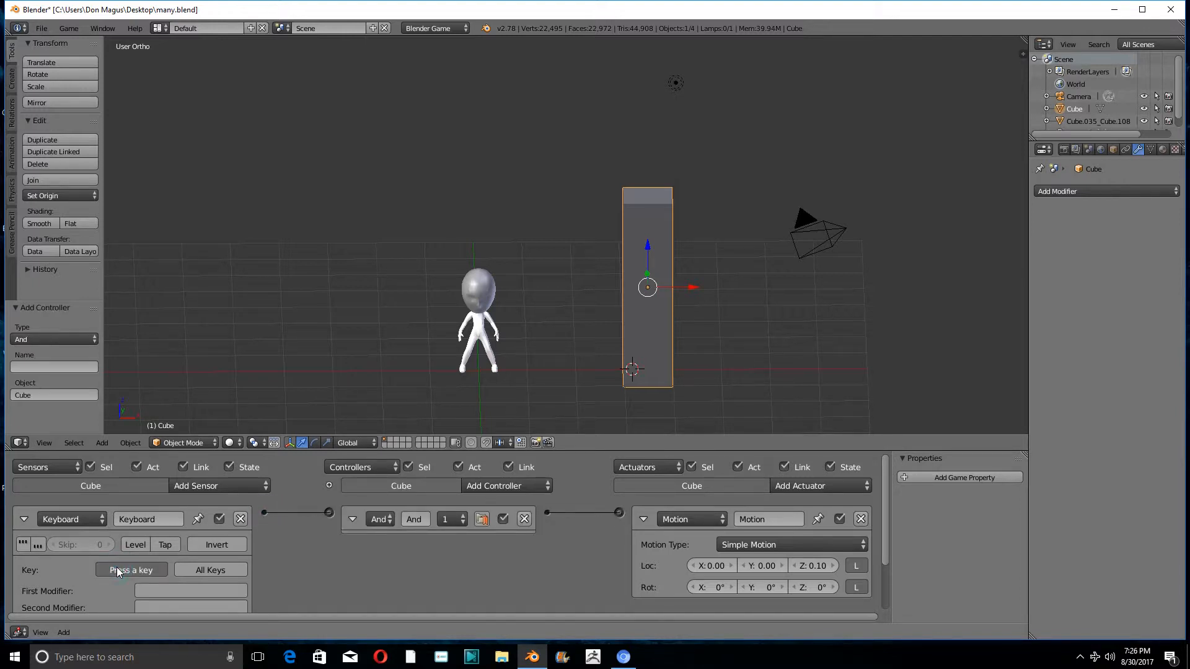
{"action": "key", "text": "w"}
{"action": "key", "text": "Down"}
{"action": "middle_click_drag", "start_coordinate": [505, 576], "coordinate": [527, 563]}
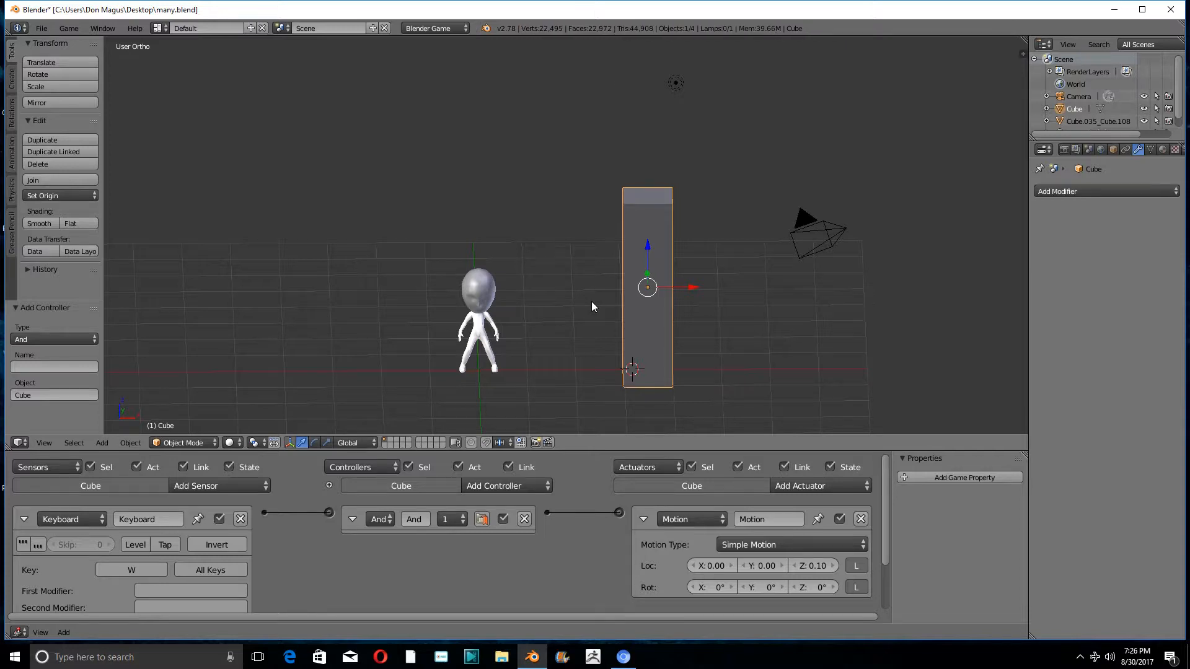
- Add a plane at the 3D cursor and scale it by 50 as a large ground
{"action": "scroll", "coordinate": [591, 301], "scroll_direction": "down", "scroll_amount": 3}
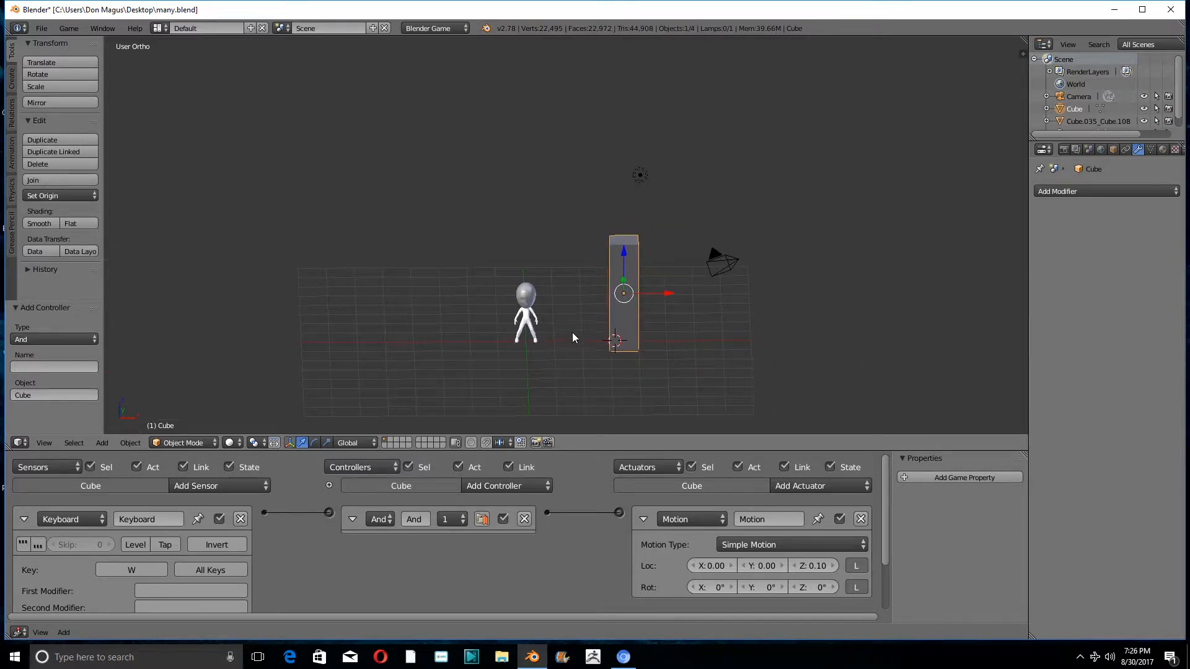
{"action": "key", "text": "shift+s"}
{"action": "key", "text": "shift+a"}
{"action": "left_click", "coordinate": [503, 276]}
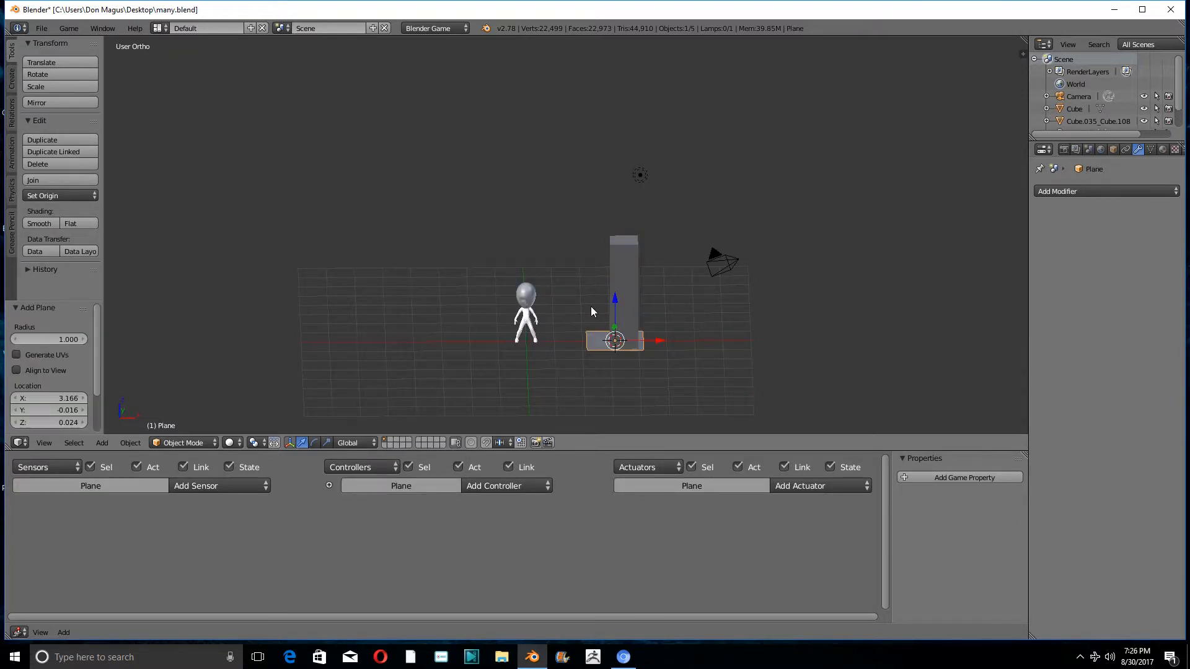
{"action": "key", "text": "s"}
{"action": "key", "text": "5"}
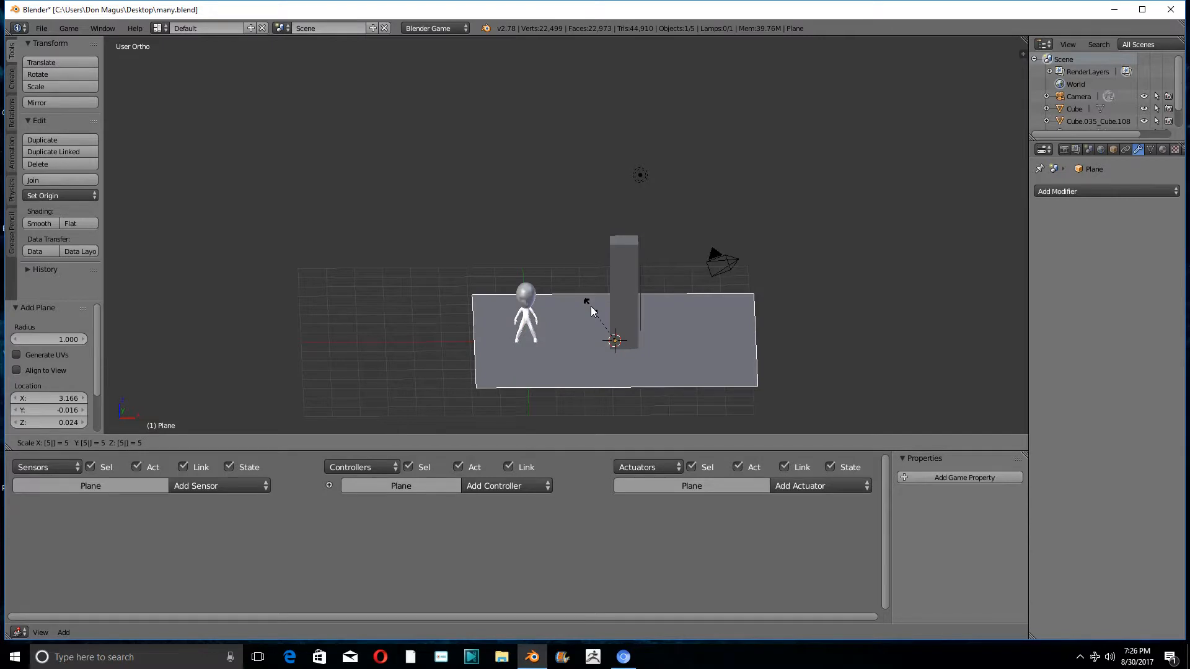
{"action": "key", "text": "0"}
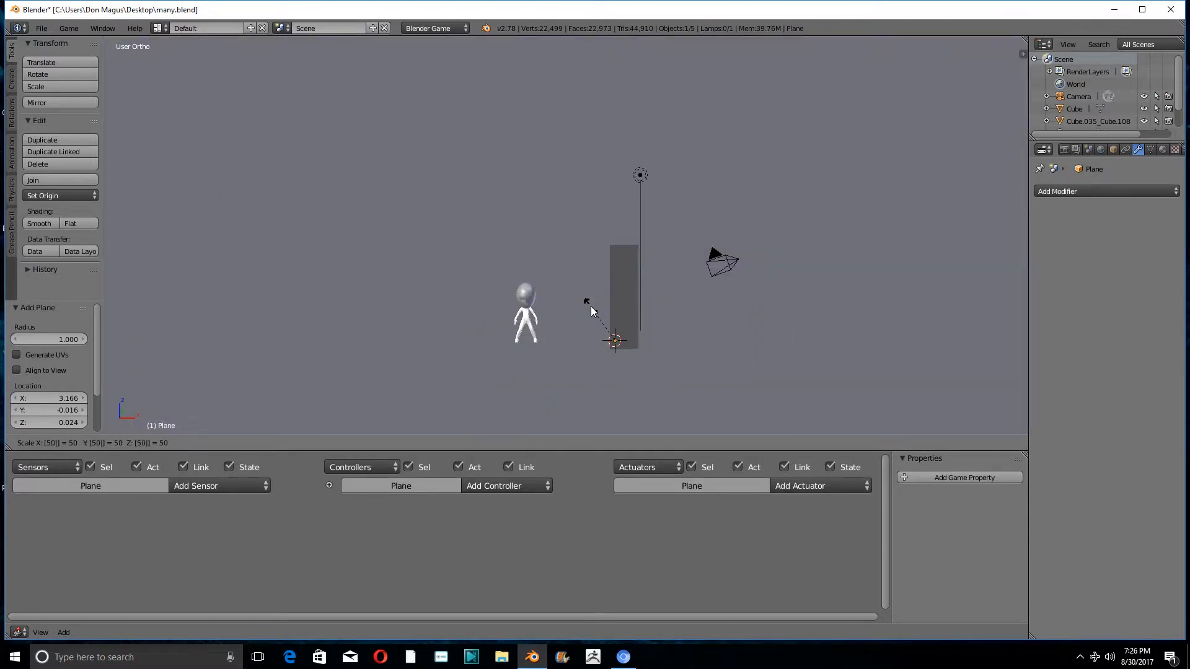
{"action": "key", "text": "Return"}
{"action": "scroll", "coordinate": [590, 306], "scroll_direction": "down", "scroll_amount": 10}
{"action": "scroll", "coordinate": [589, 334], "scroll_direction": "up", "scroll_amount": 12}
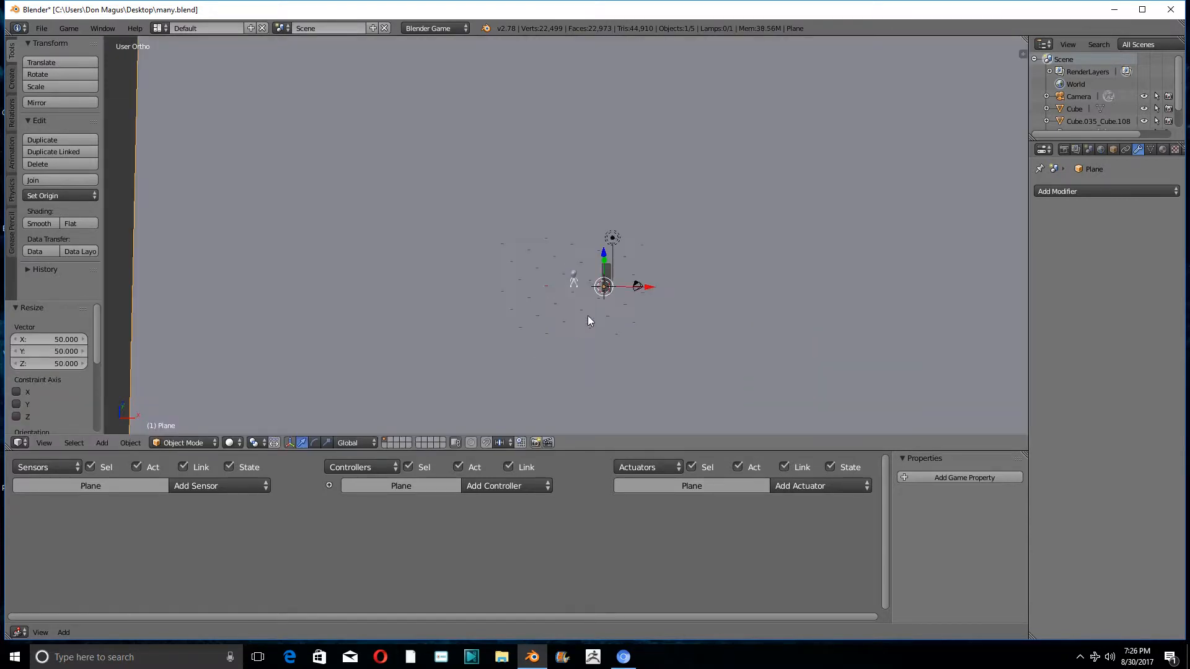
- Select the tall block, run the game to test its upward movement with W, and exit the game
{"action": "right_click", "coordinate": [674, 211]}
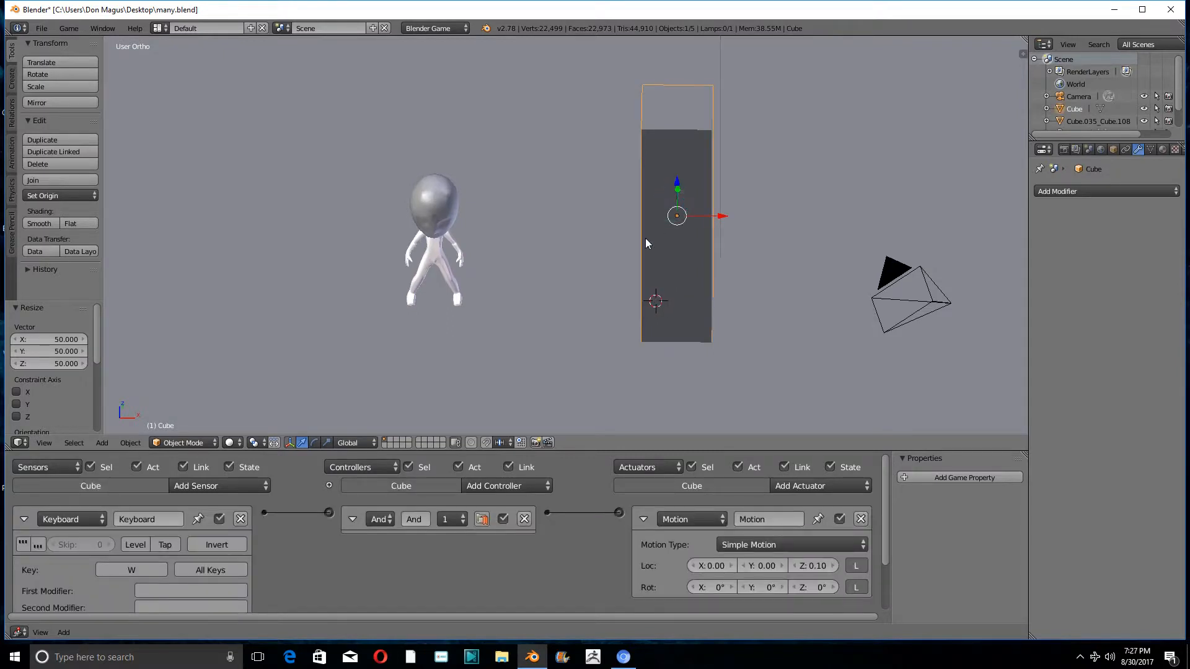
{"action": "middle_click_drag", "start_coordinate": [645, 238], "coordinate": [645, 213]}
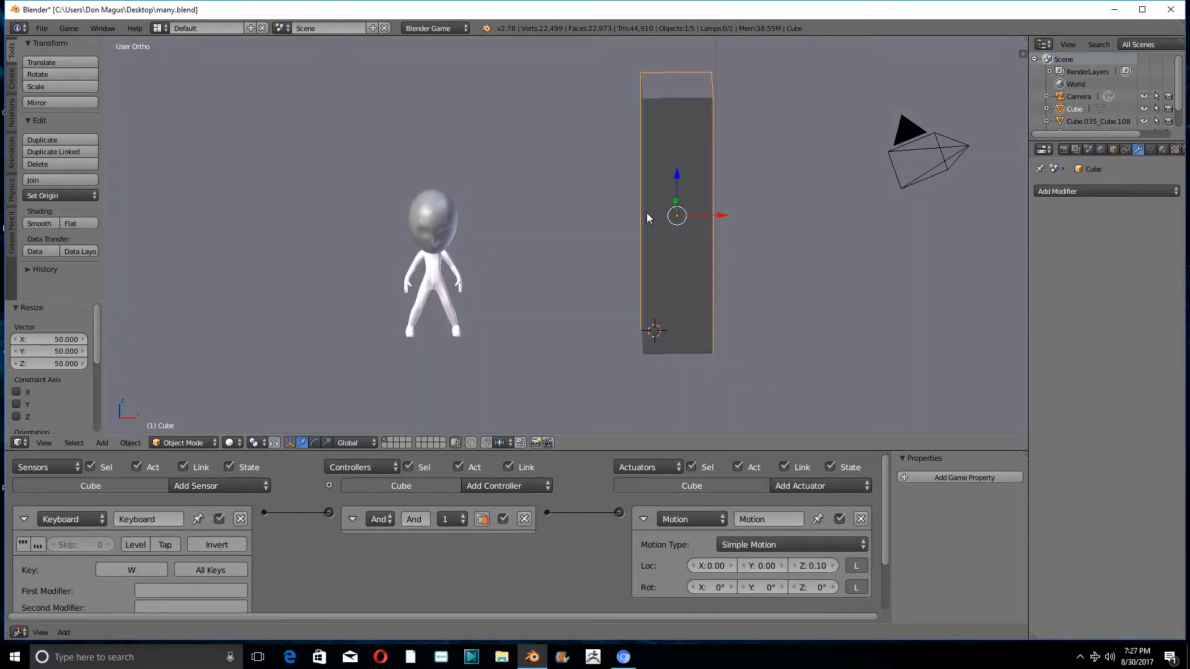
{"action": "key", "text": "p"}
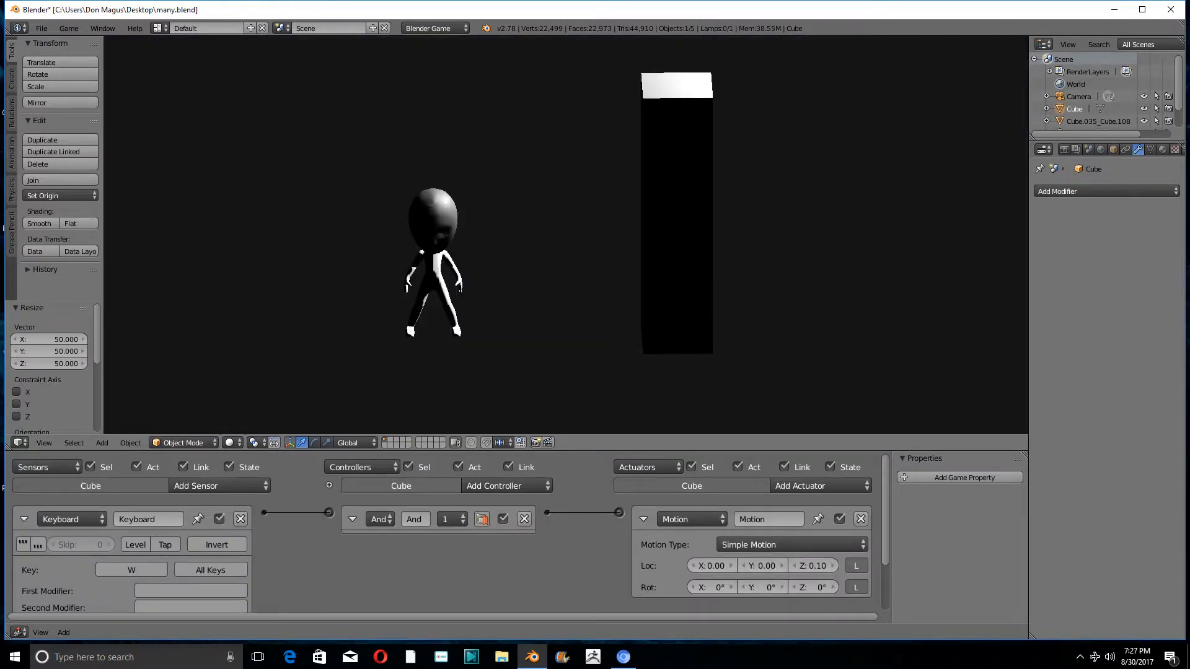
{"action": "key", "text": "w"}
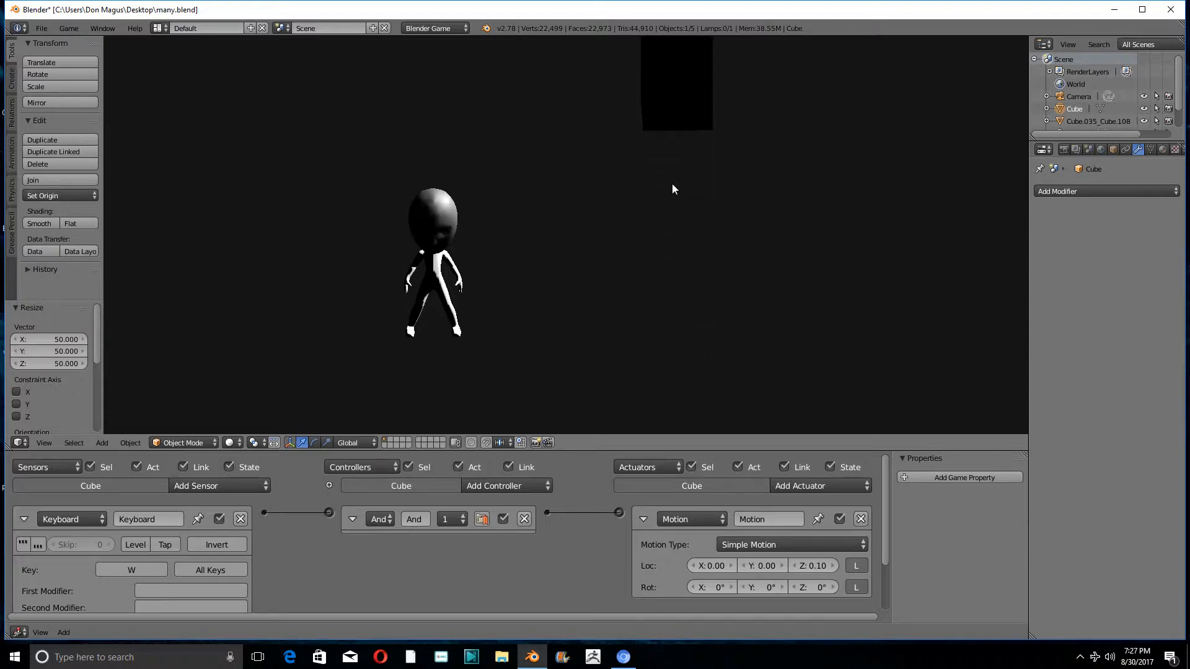
{"action": "key", "text": "Escape"}
{"action": "key", "text": "KP_5"}
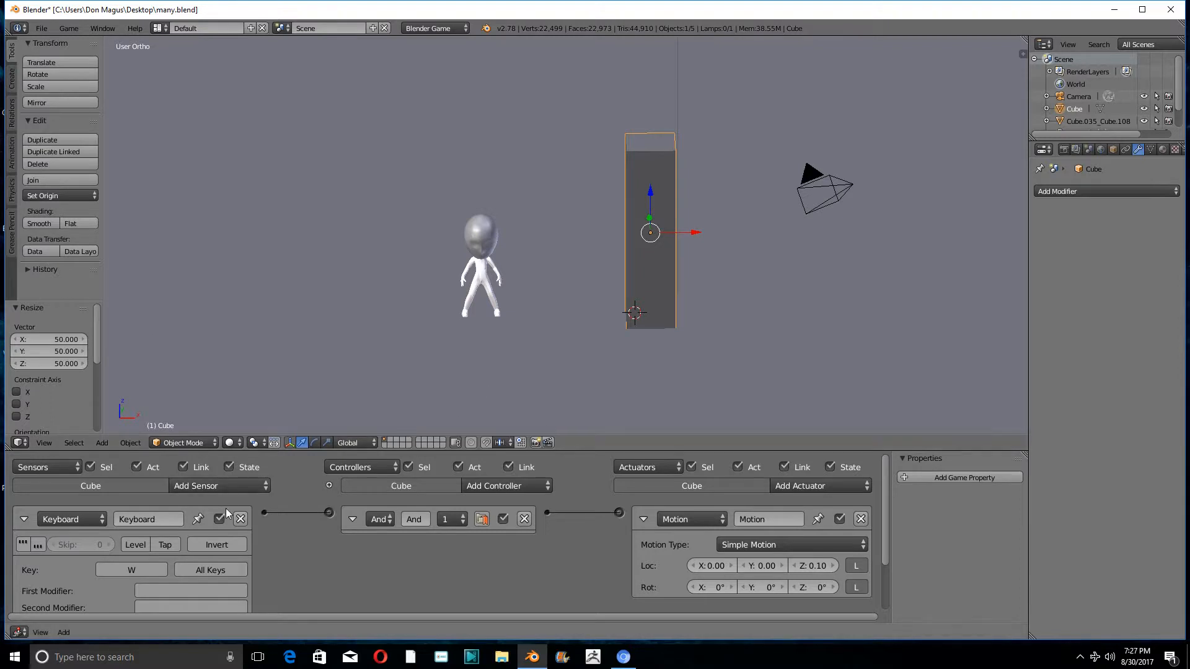
- Add a second Keyboard sensor and a second Motion actuator to the tall block
{"action": "scroll", "coordinate": [372, 552], "scroll_direction": "down", "scroll_amount": 3}
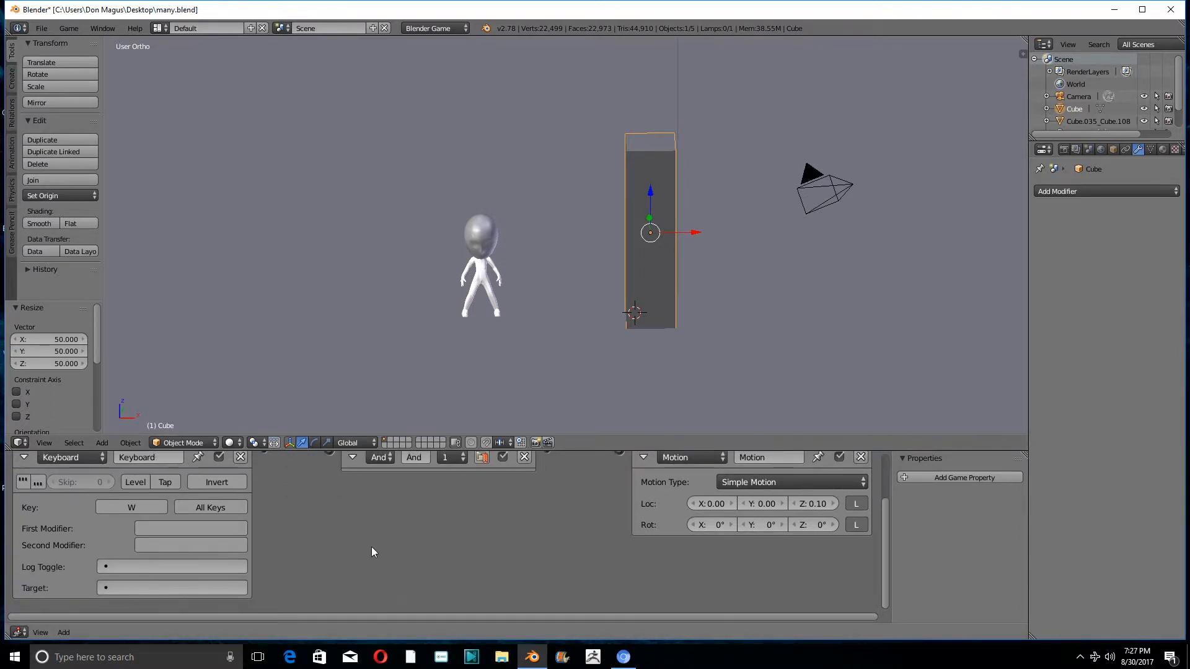
{"action": "scroll", "coordinate": [372, 551], "scroll_direction": "down", "scroll_amount": 3, "text": "ctrl"}
{"action": "left_click", "coordinate": [173, 474]}
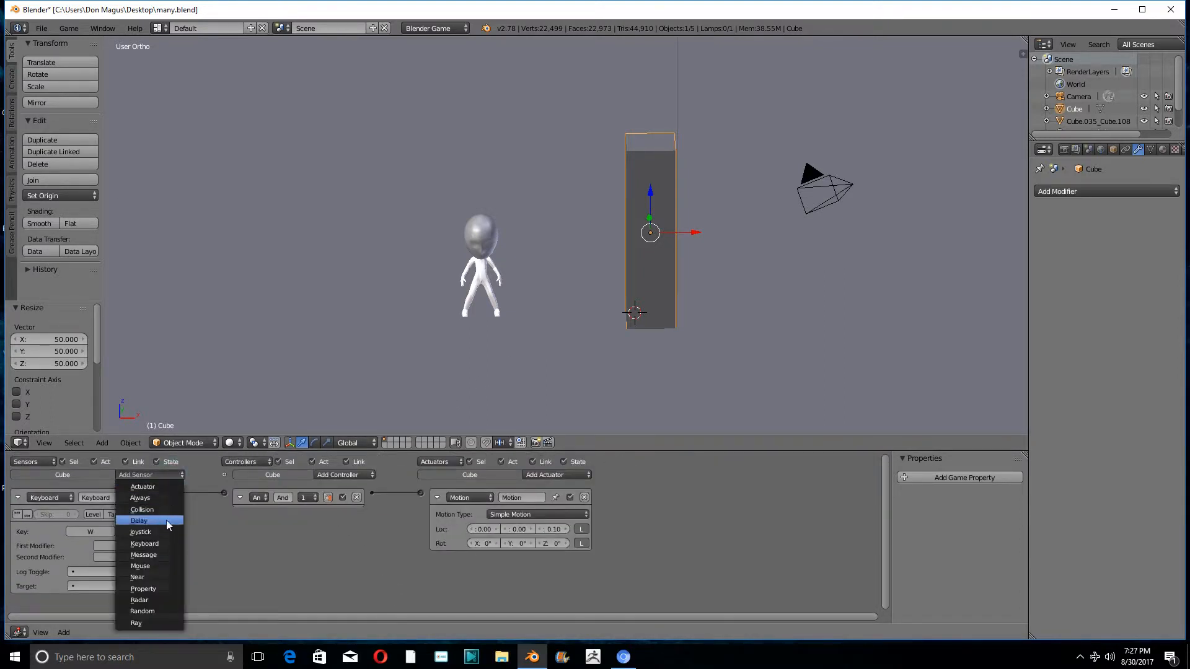
{"action": "left_click", "coordinate": [161, 544]}
{"action": "left_click", "coordinate": [562, 473]}
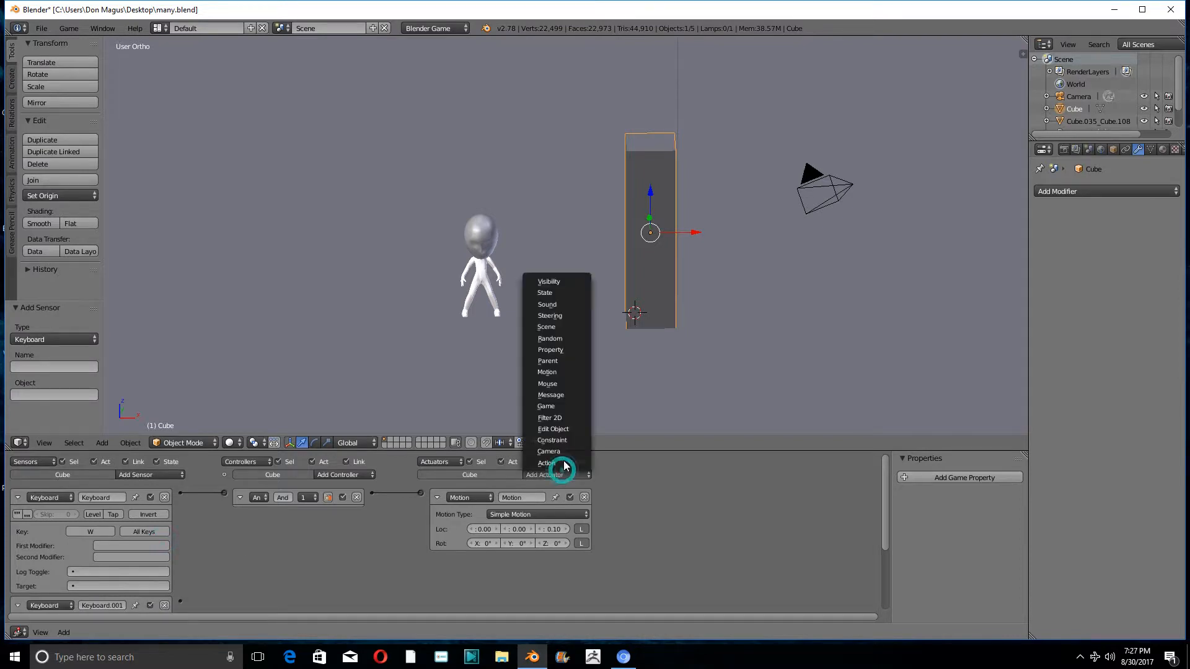
{"action": "left_click", "coordinate": [552, 372]}
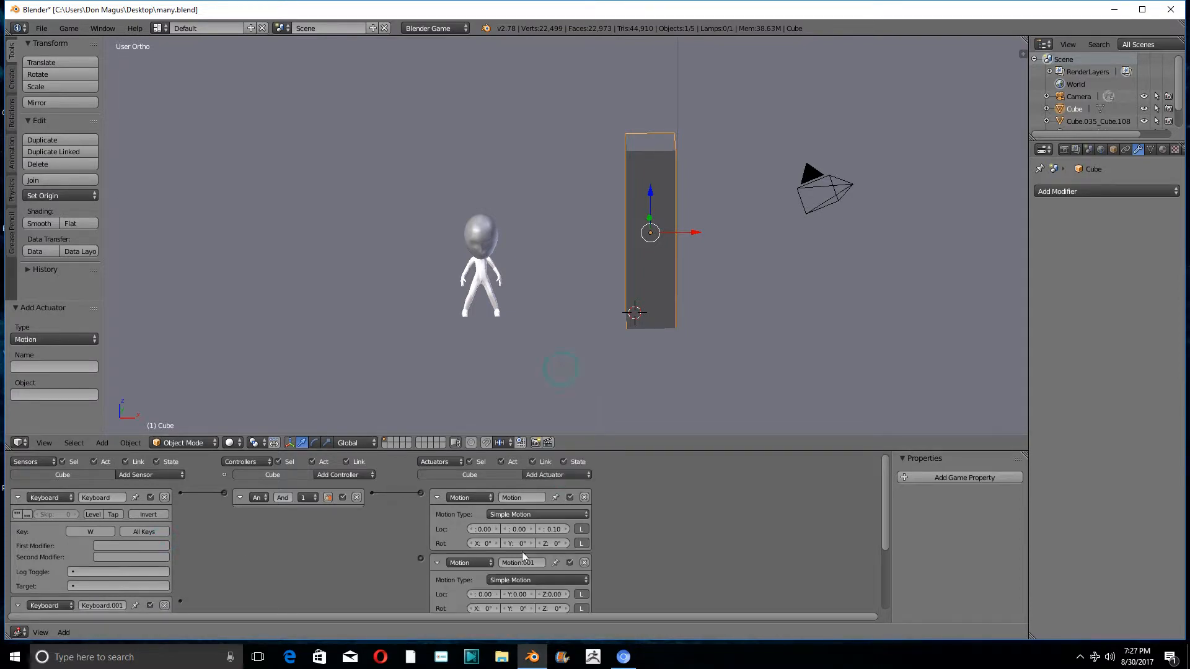
- Set the second Motion actuator's Z location to -0.10 and link it to the second Keyboard sensor with S as its key
{"action": "left_click", "coordinate": [540, 595]}
{"action": "scroll", "coordinate": [276, 518], "scroll_direction": "down", "scroll_amount": 3}
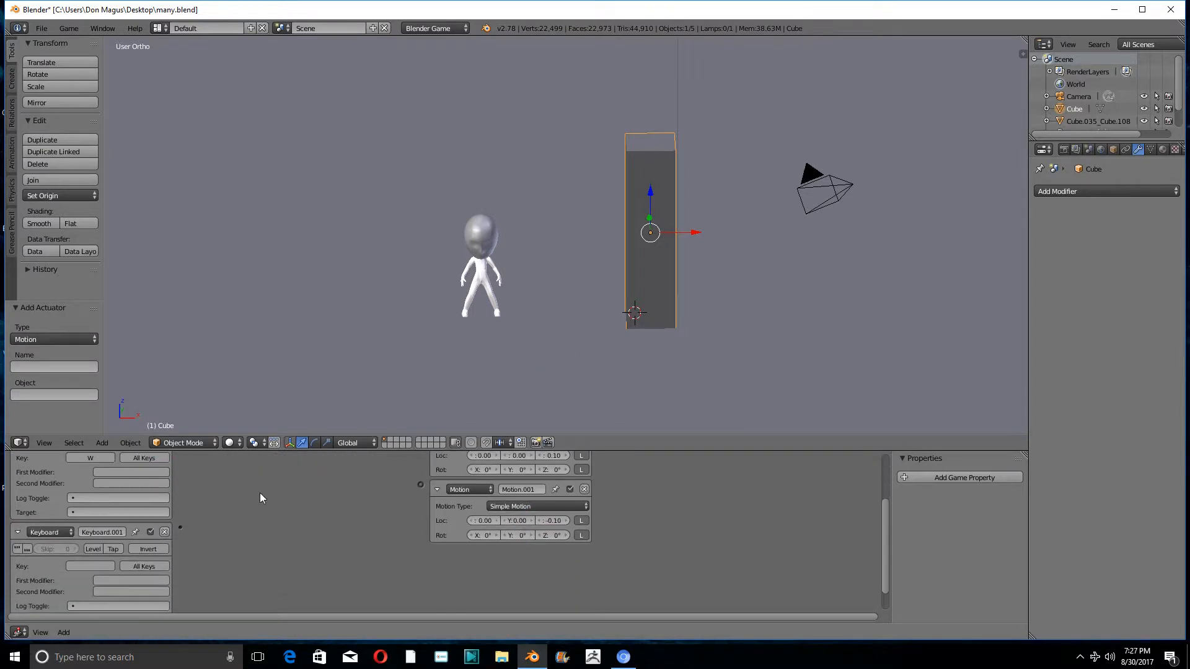
{"action": "left_click_drag", "start_coordinate": [180, 527], "coordinate": [417, 483]}
{"action": "left_click_drag", "start_coordinate": [180, 527], "coordinate": [419, 485]}
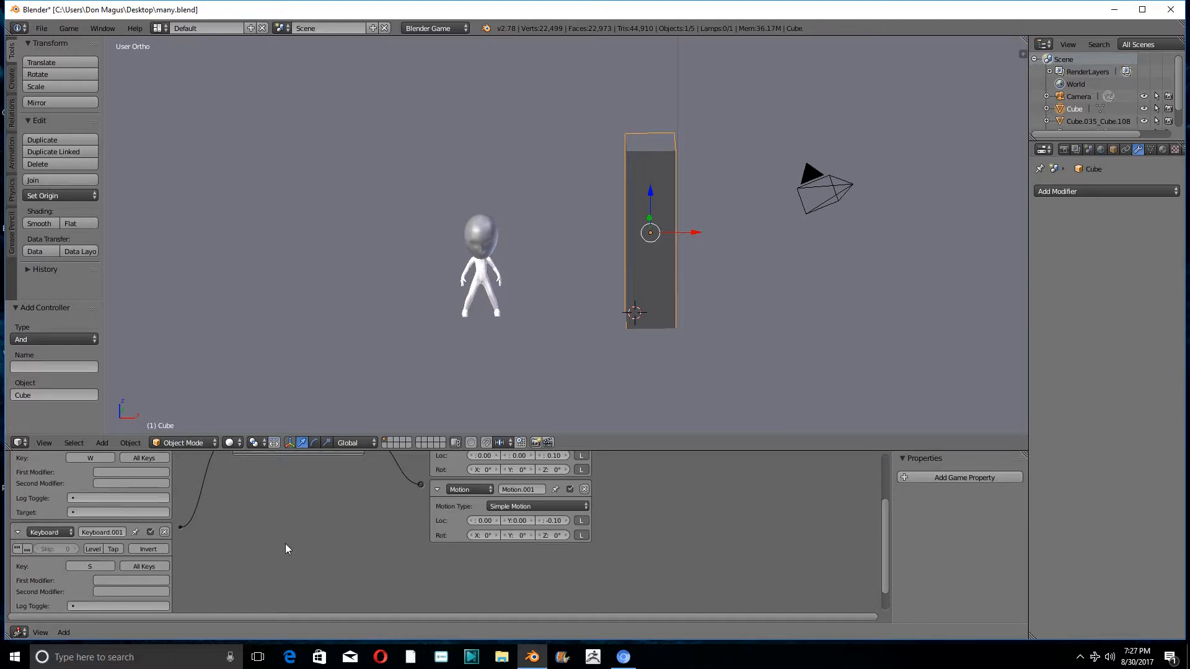
- Run the game, test the tall block's up and down movement with W and S, and exit the game
{"action": "key", "text": "p"}
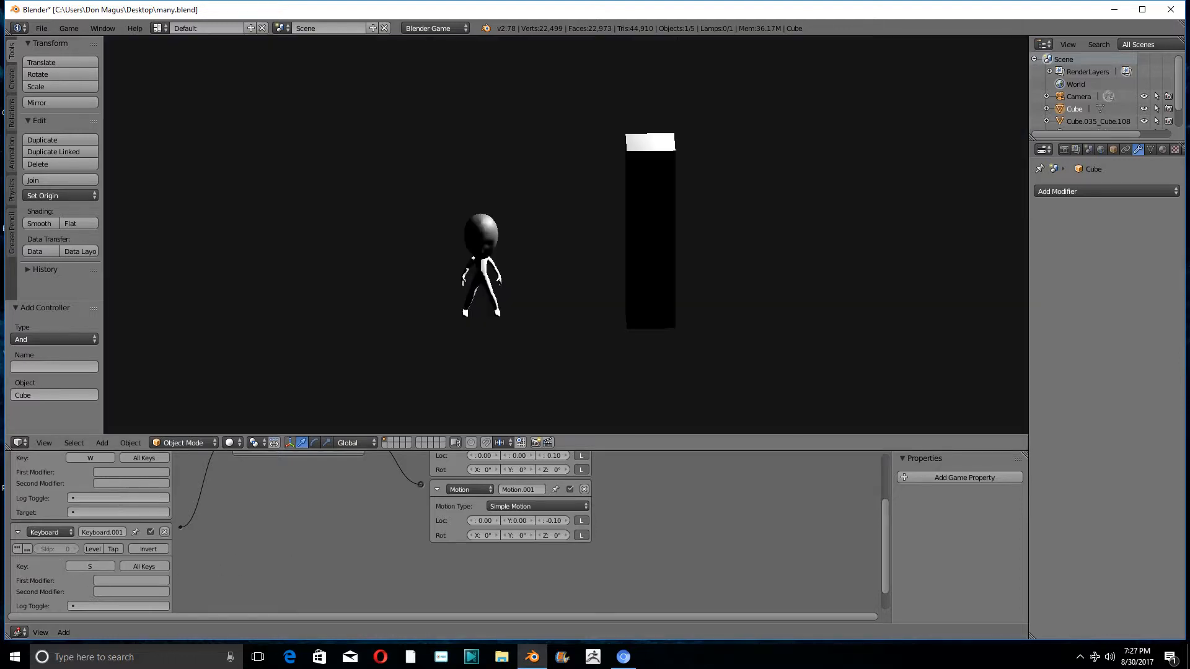
{"action": "key", "text": "w"}
{"action": "key", "text": "s"}
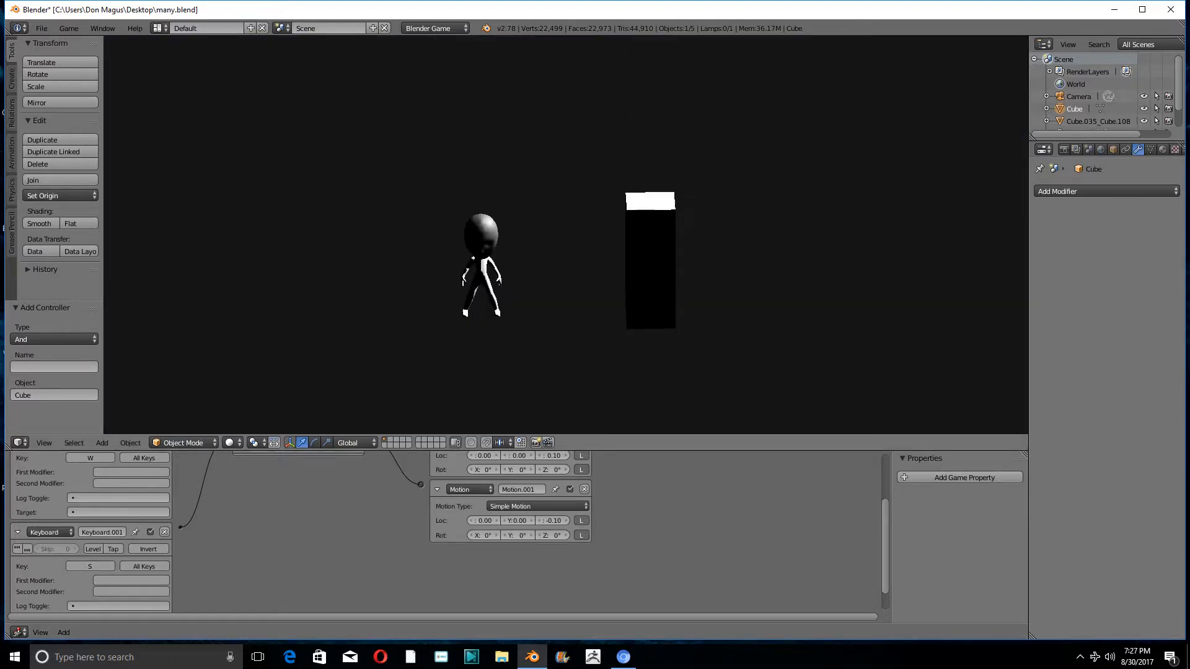
{"action": "key", "text": "w"}
{"action": "key", "text": "s"}
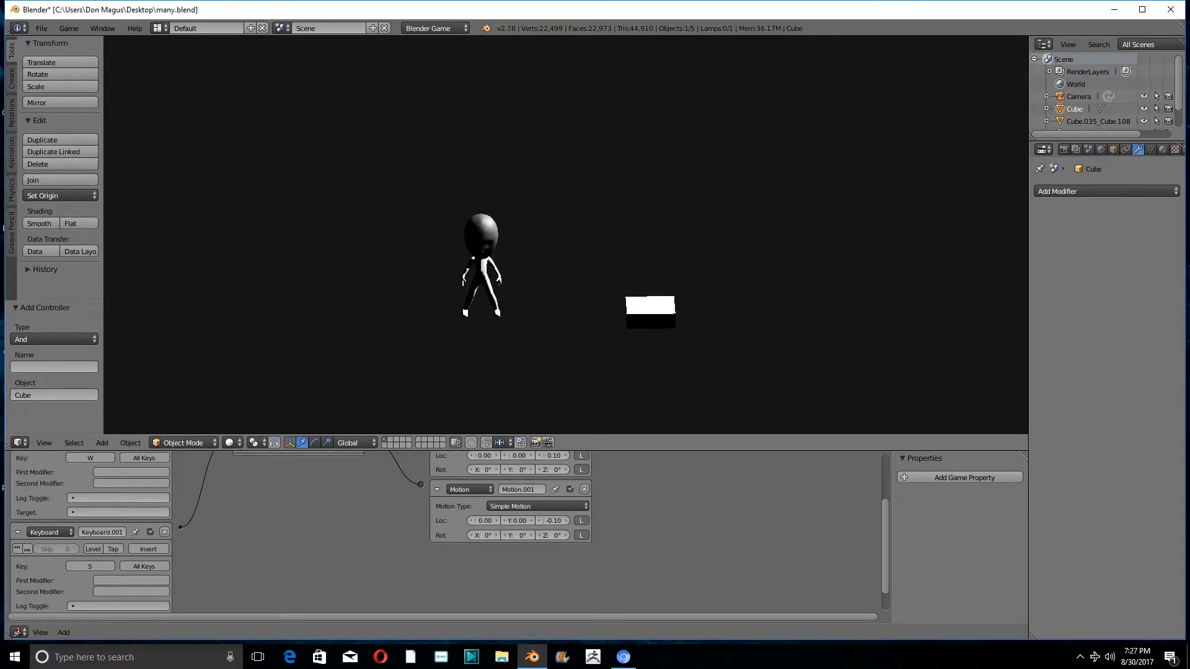
{"action": "key", "text": "w"}
{"action": "key", "text": "s"}
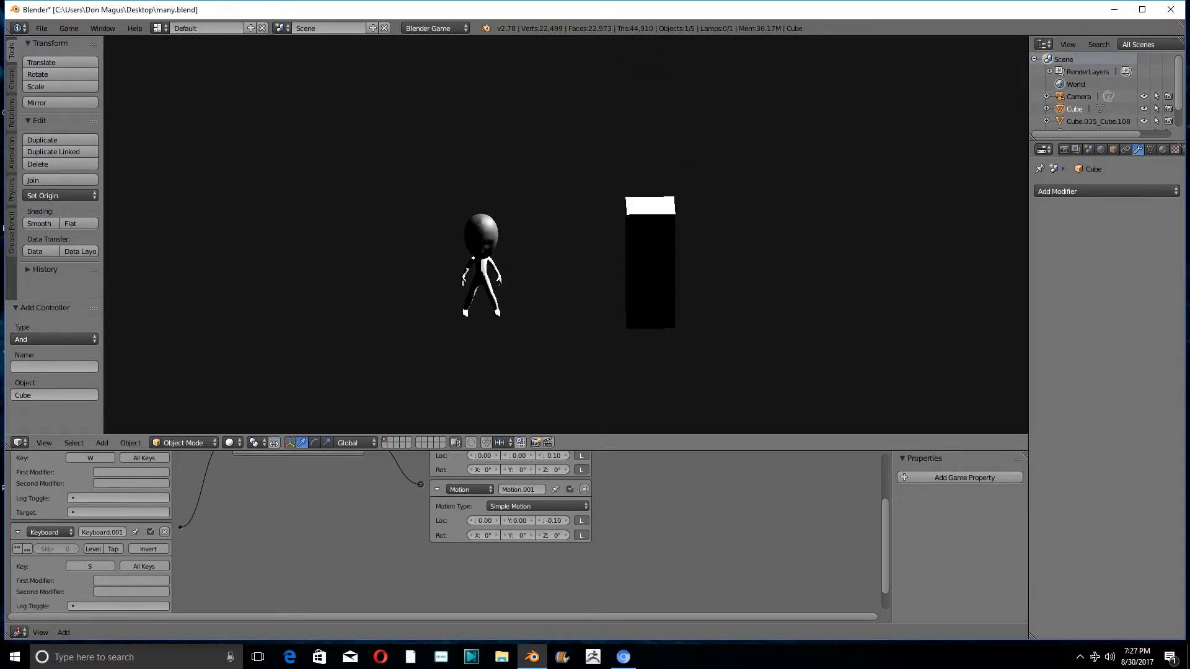
{"action": "key", "text": "w"}
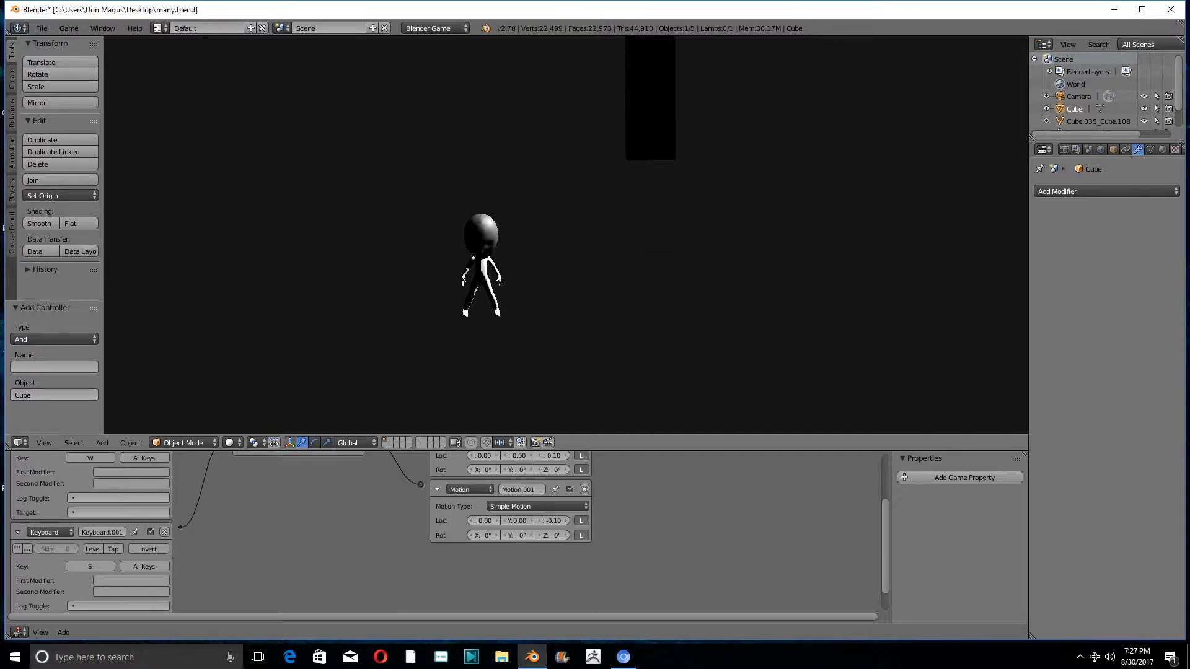
{"action": "key", "text": "s"}
{"action": "key", "text": "w"}
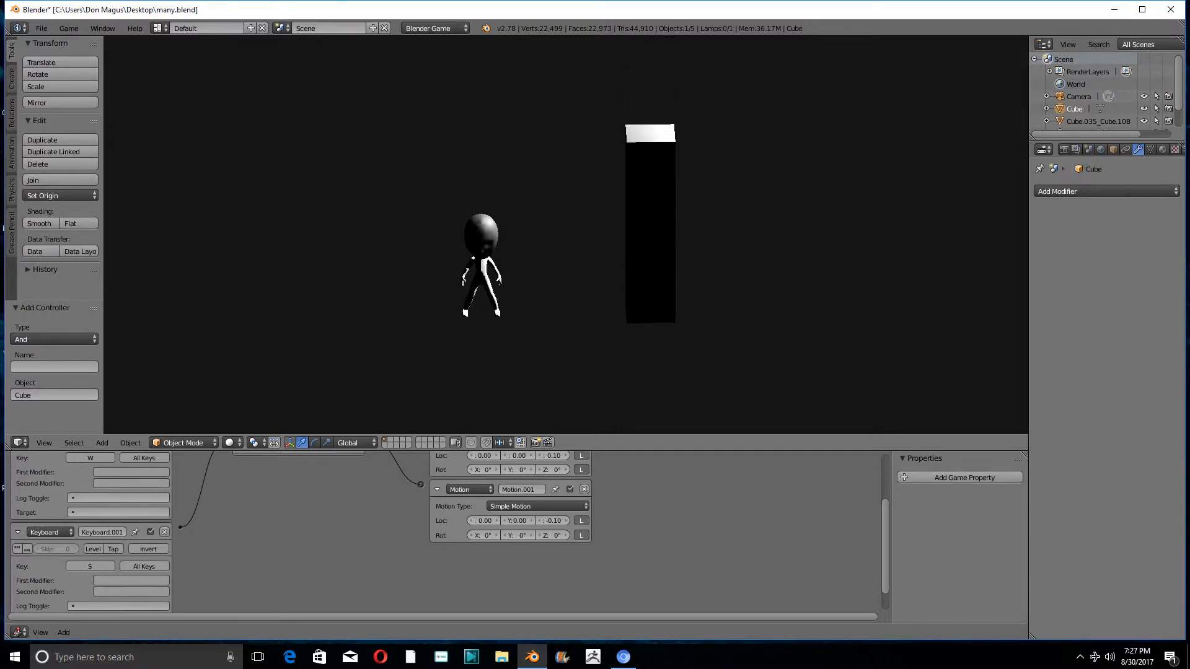
{"action": "key", "text": "s"}
{"action": "key", "text": "w"}
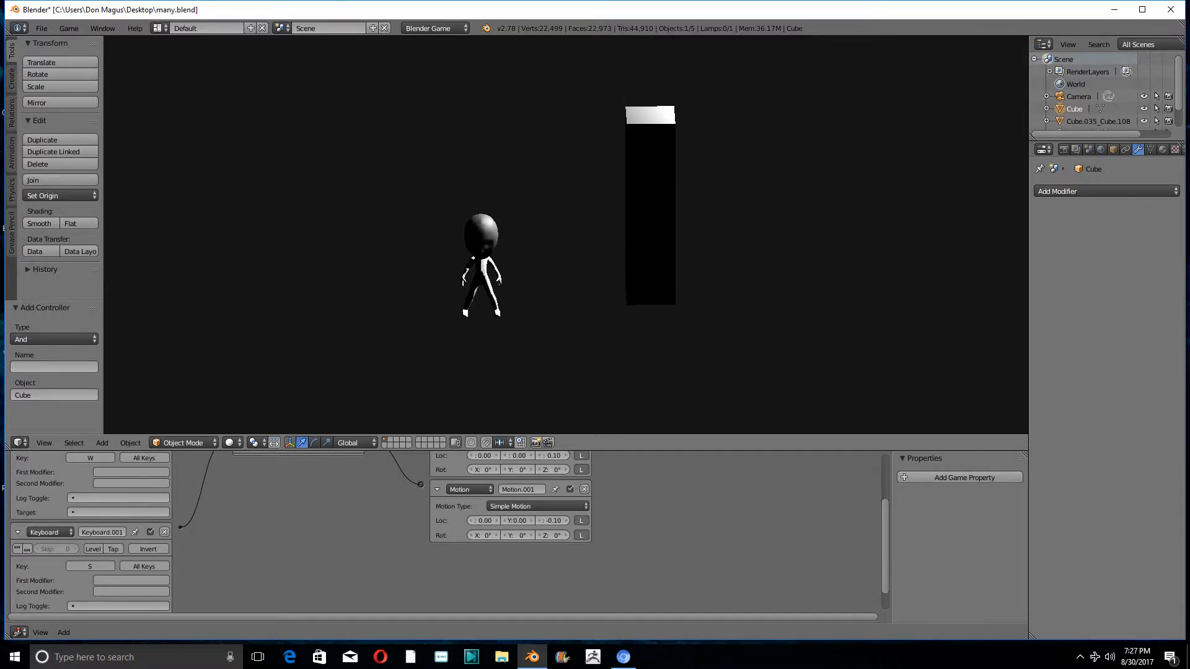
{"action": "key", "text": "Escape"}
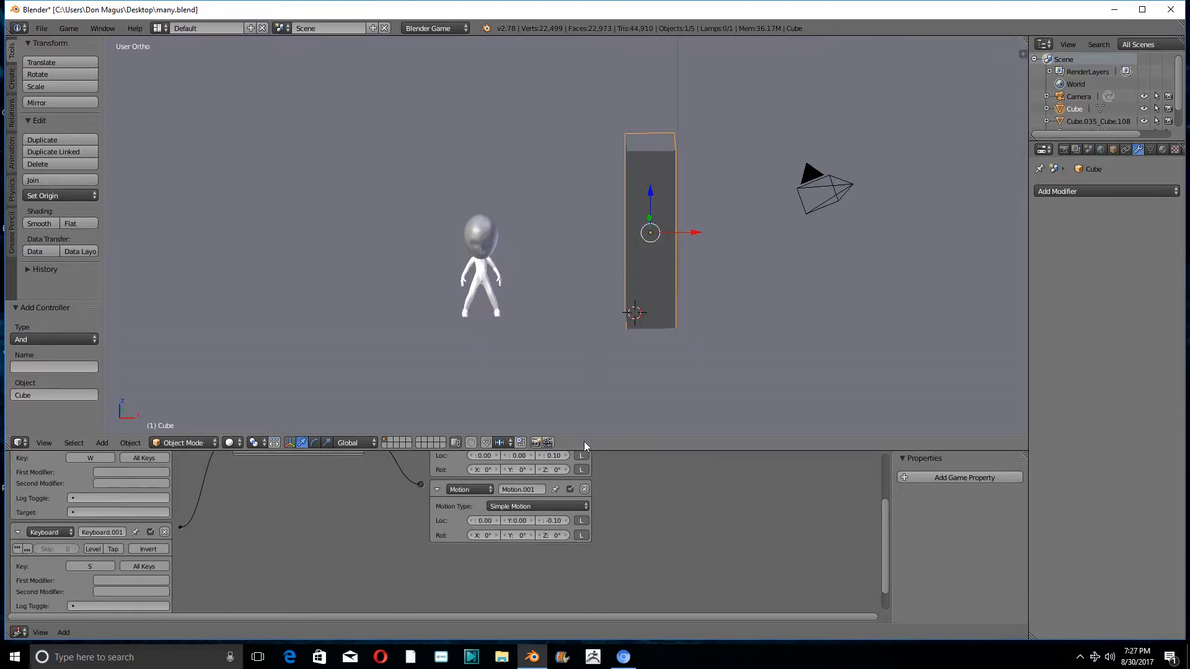
- Duplicate the tall block and move the copy -5.892 along X to the figure's other side
{"action": "middle_click_drag", "start_coordinate": [708, 374], "coordinate": [633, 316]}
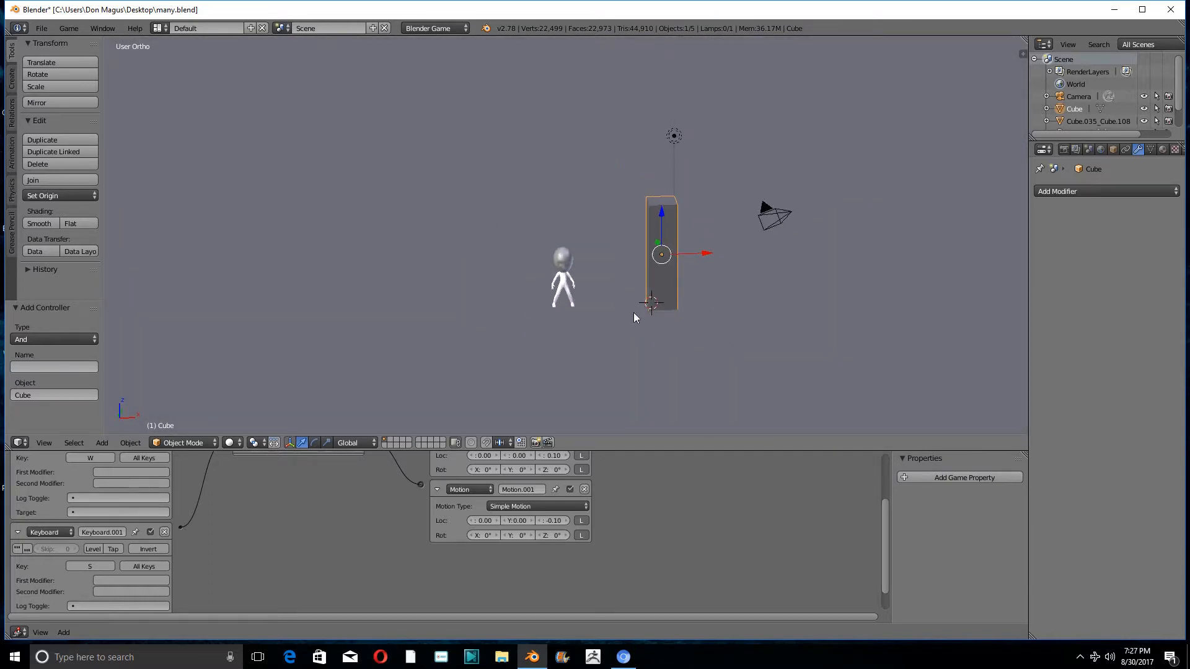
{"action": "scroll", "coordinate": [591, 300], "scroll_direction": "up", "scroll_amount": 2}
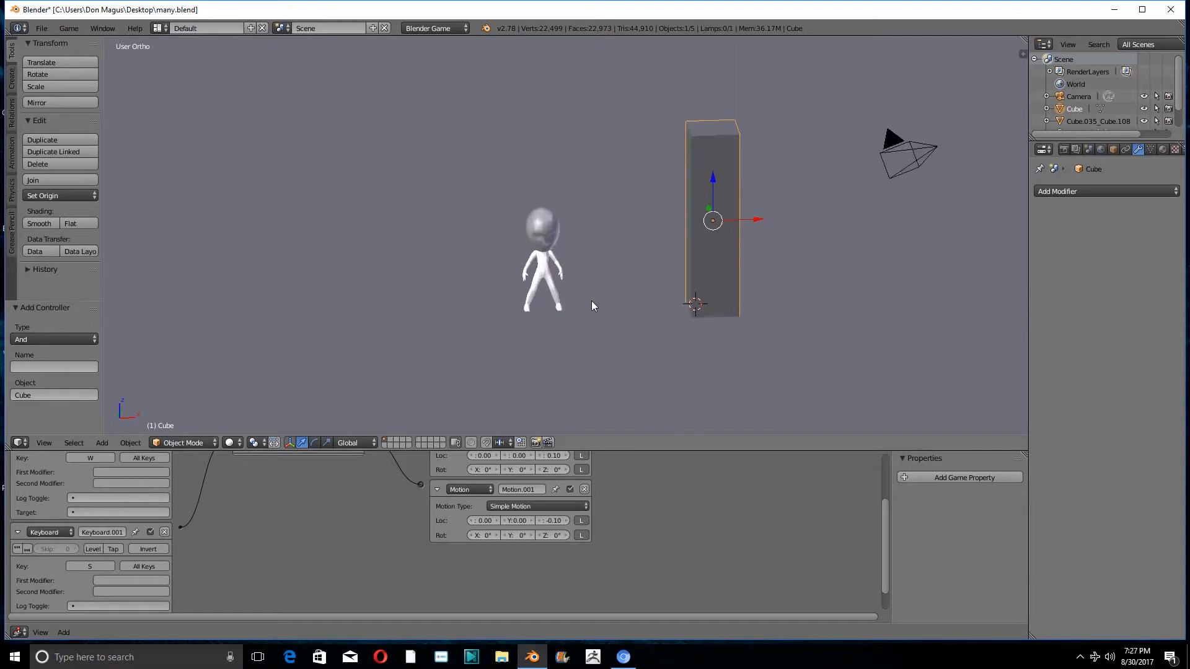
{"action": "mouse_move", "coordinate": [646, 244]}
{"action": "middle_mouse_down"}
{"action": "mouse_move", "coordinate": [608, 234]}
{"action": "mouse_move", "coordinate": [630, 249]}
{"action": "middle_mouse_up"}
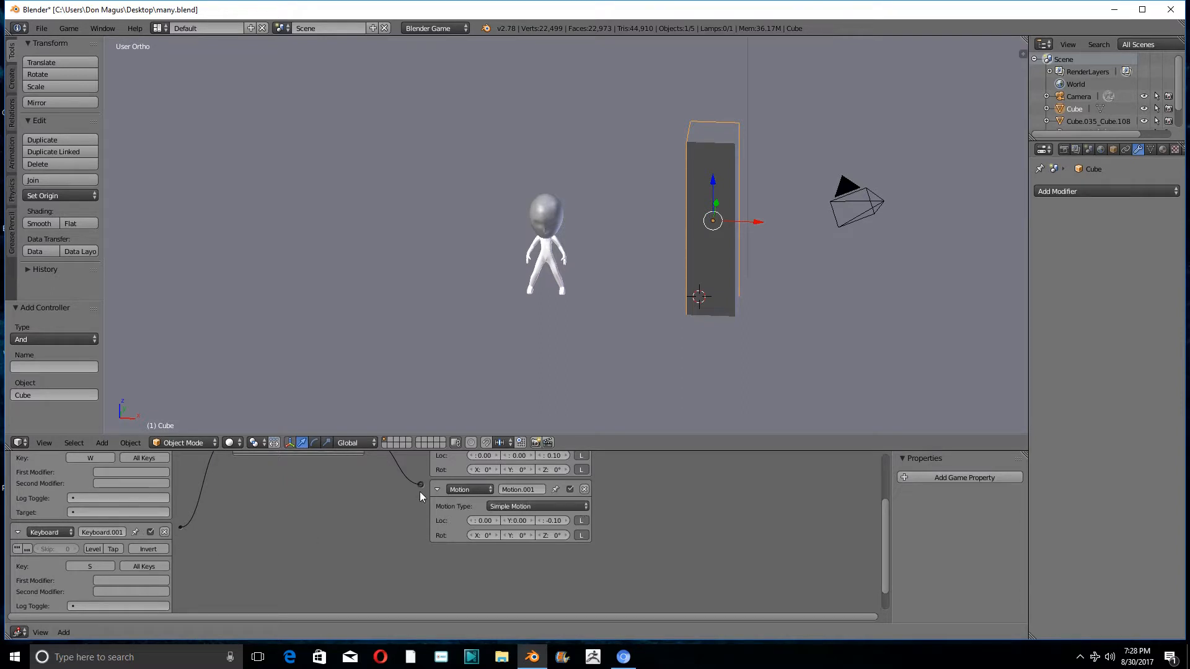
{"action": "scroll", "coordinate": [578, 274], "scroll_direction": "up", "scroll_amount": 3}
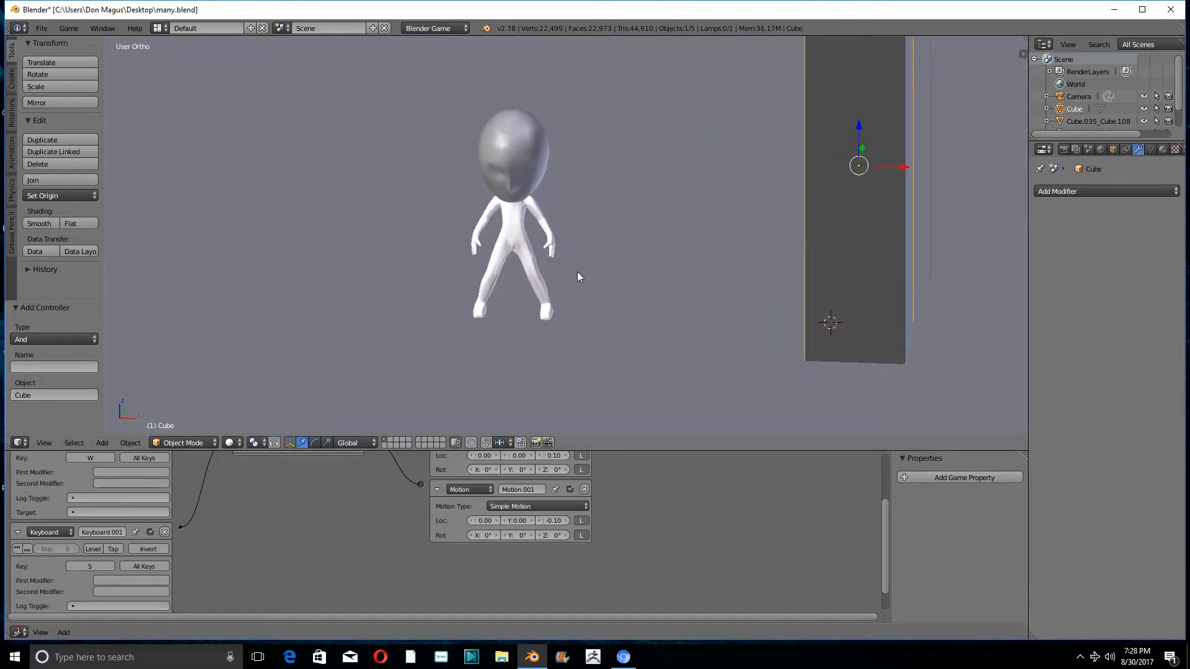
{"action": "scroll", "coordinate": [578, 273], "scroll_direction": "down", "scroll_amount": 1}
{"action": "right_click", "coordinate": [537, 236]}
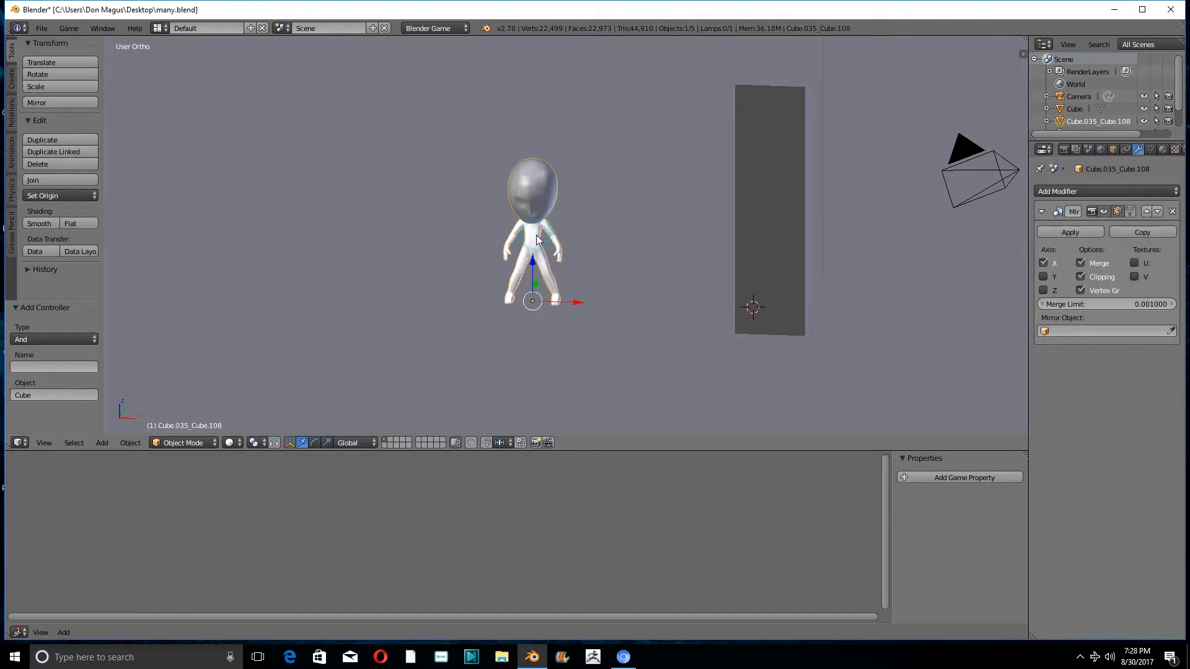
{"action": "scroll", "coordinate": [537, 240], "scroll_direction": "down", "scroll_amount": 2}
{"action": "right_click", "coordinate": [695, 194]}
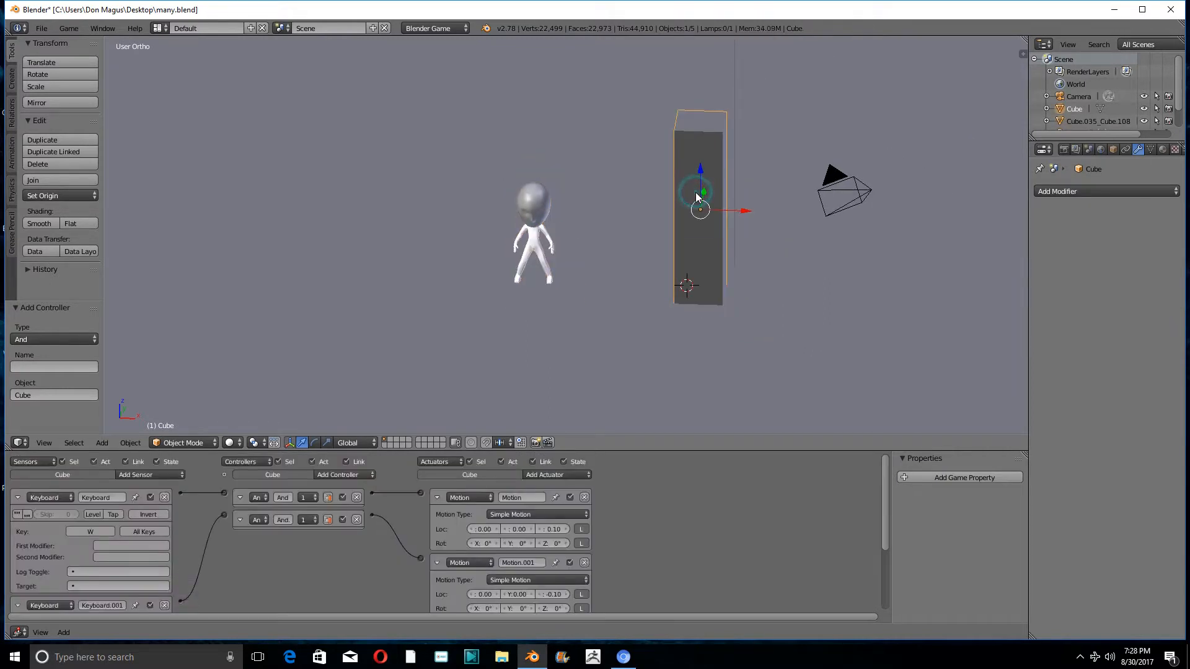
{"action": "key", "text": "shift+d"}
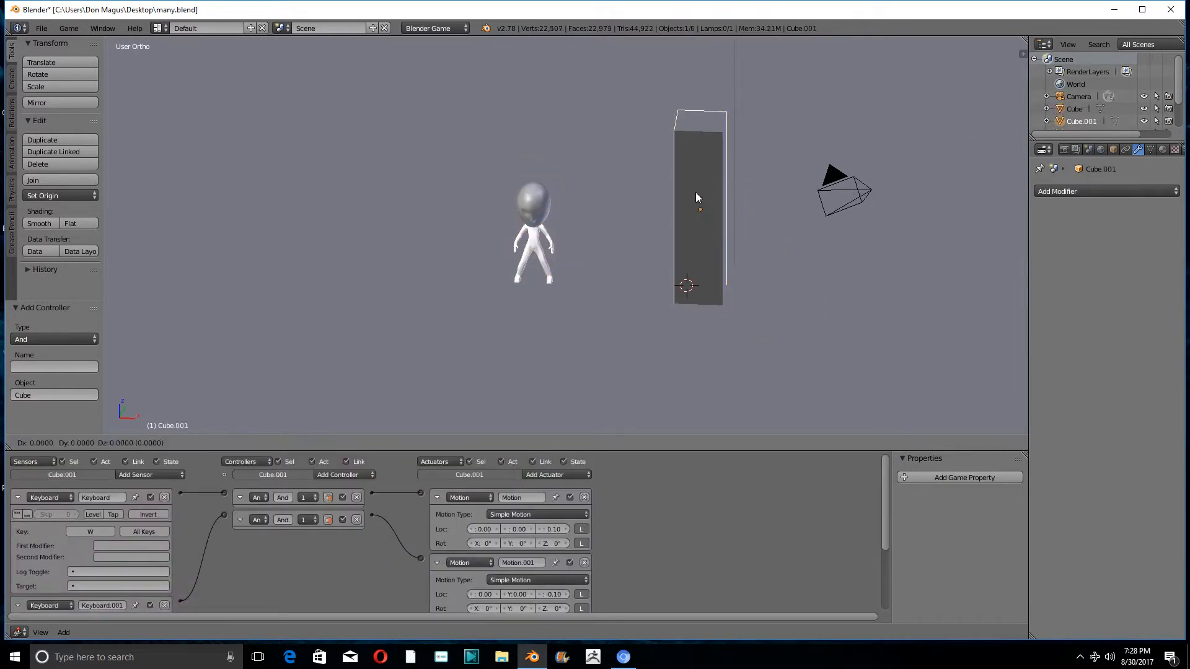
{"action": "right_click", "coordinate": [695, 192]}
{"action": "left_click_drag", "start_coordinate": [740, 211], "coordinate": [453, 186]}
- Select the duplicated block together with the figure, keeping the figure as the active object
{"action": "scroll", "coordinate": [421, 204], "scroll_direction": "up", "scroll_amount": 3}
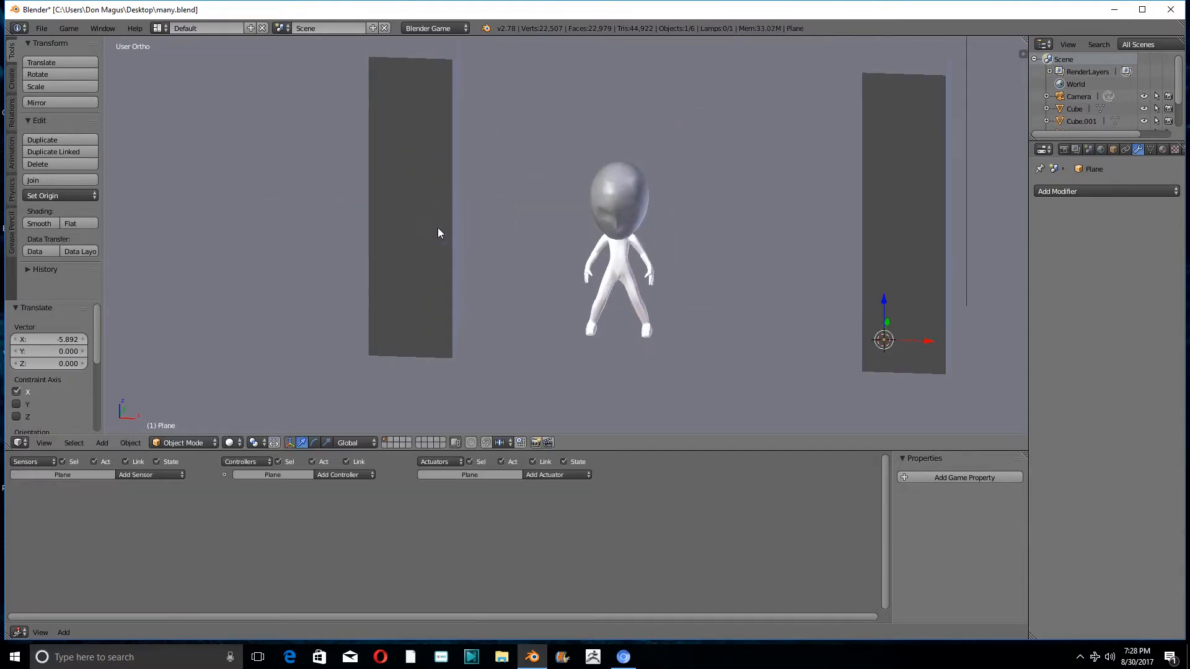
{"action": "right_click", "coordinate": [630, 215], "text": "shift"}
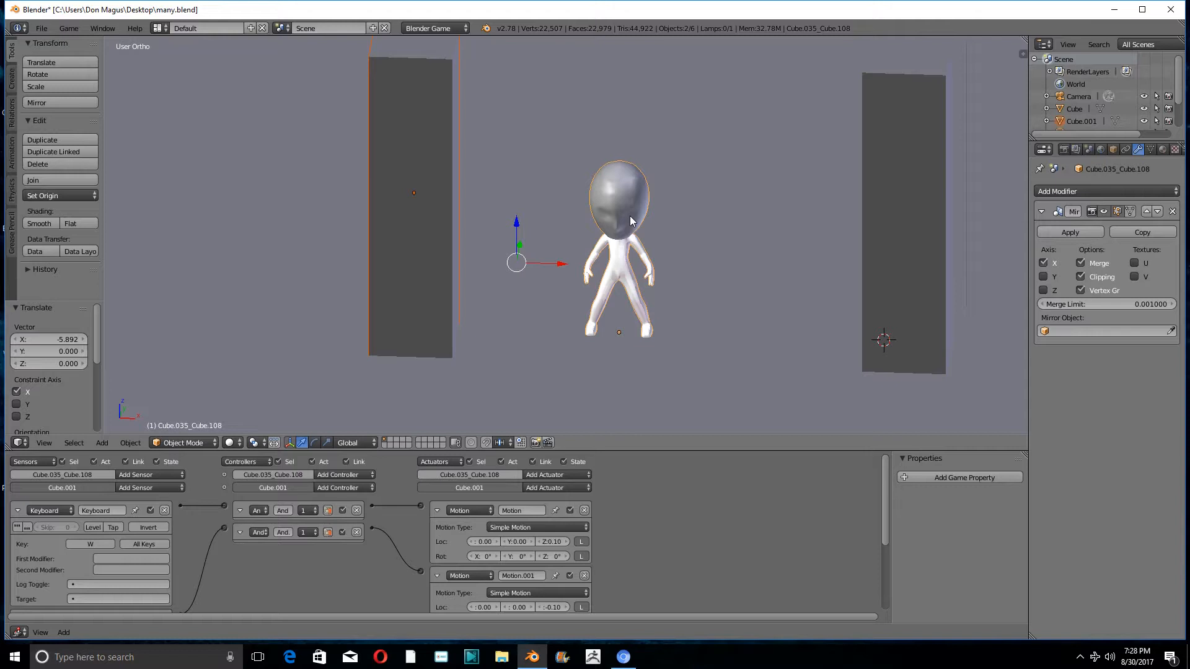
- Try linking the figure's object data to the duplicated block, and undo the link
{"action": "key", "text": "ctrl+l"}
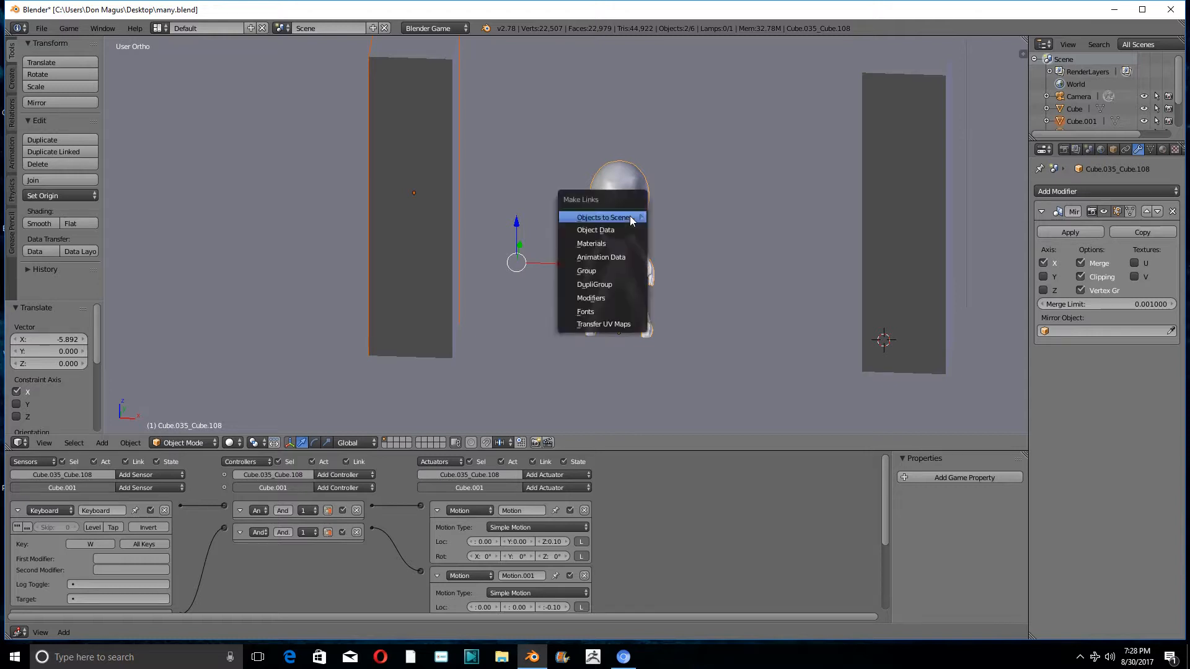
{"action": "mouse_move", "coordinate": [632, 220]}
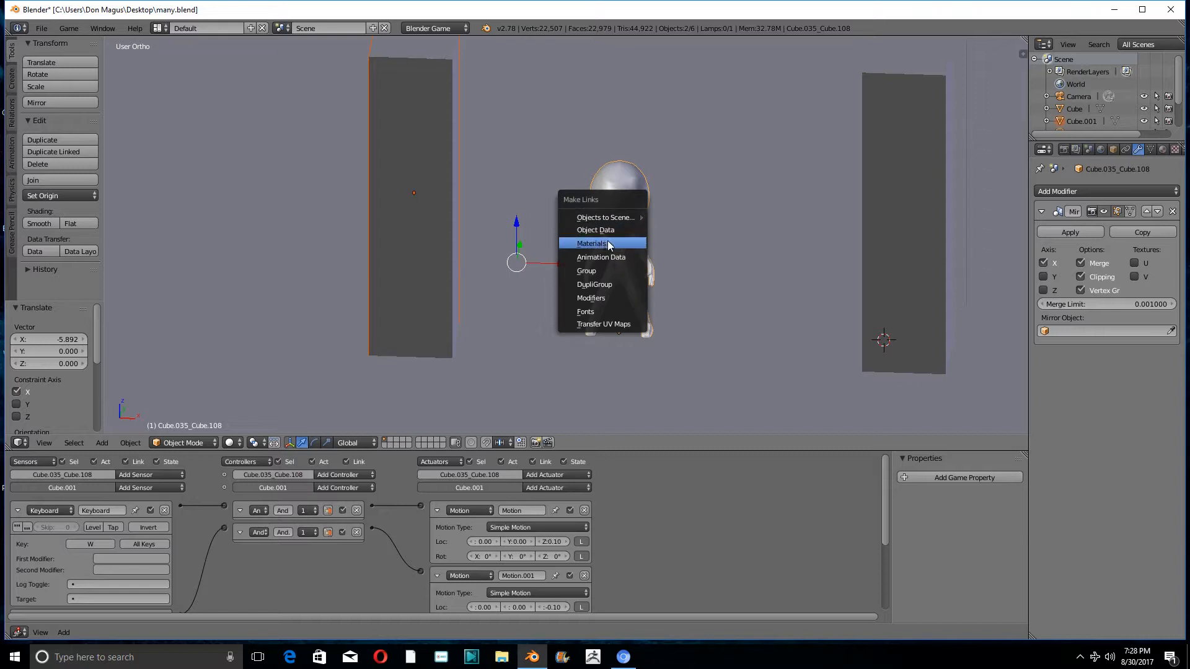
{"action": "left_click", "coordinate": [608, 232]}
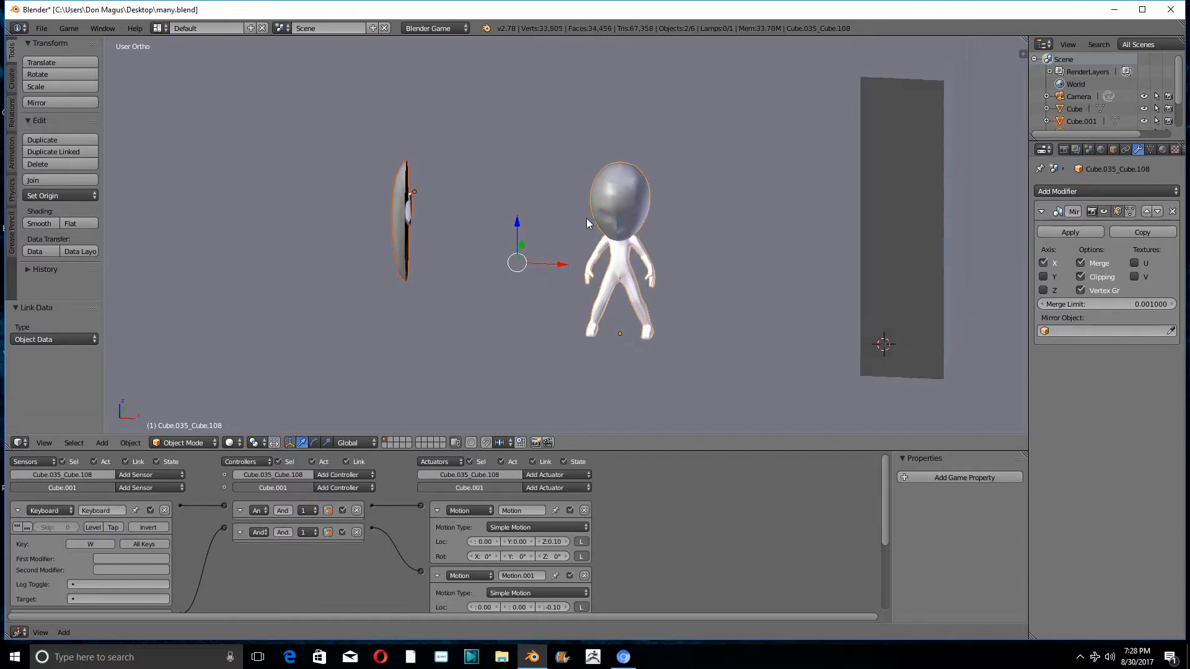
{"action": "middle_click_drag", "start_coordinate": [586, 218], "coordinate": [621, 233]}
{"action": "key", "text": "ctrl+z"}
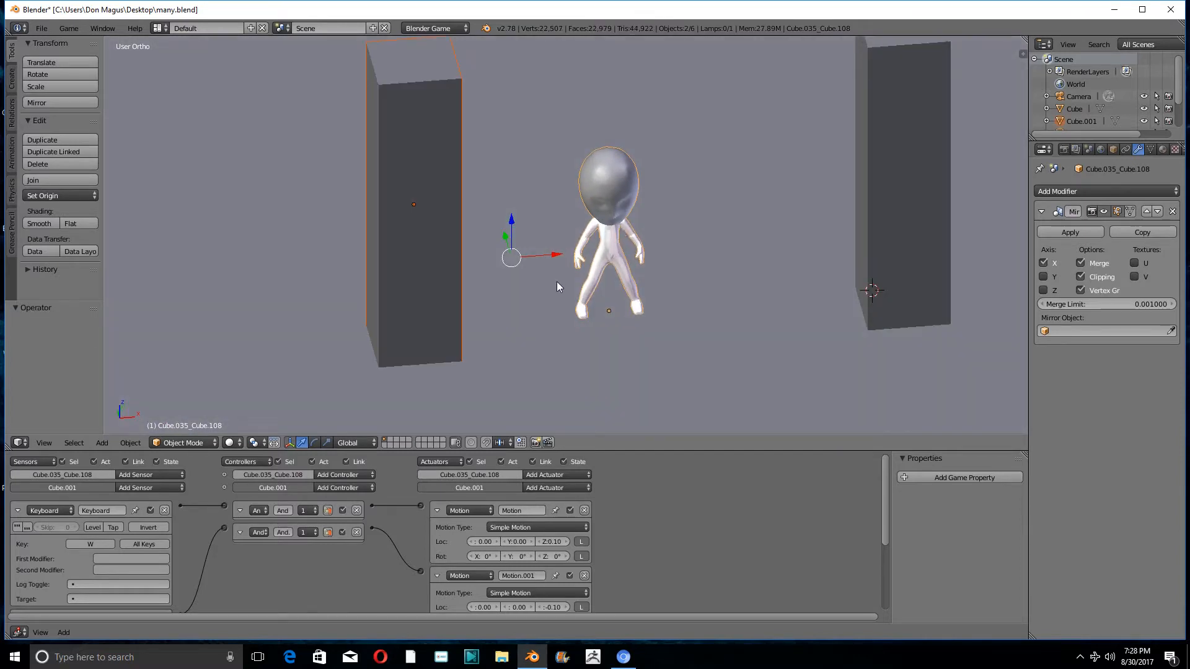
- Apply the figure's Mirror modifier and link the figure's object data to the duplicated block
{"action": "middle_click_drag", "start_coordinate": [556, 282], "coordinate": [593, 244]}
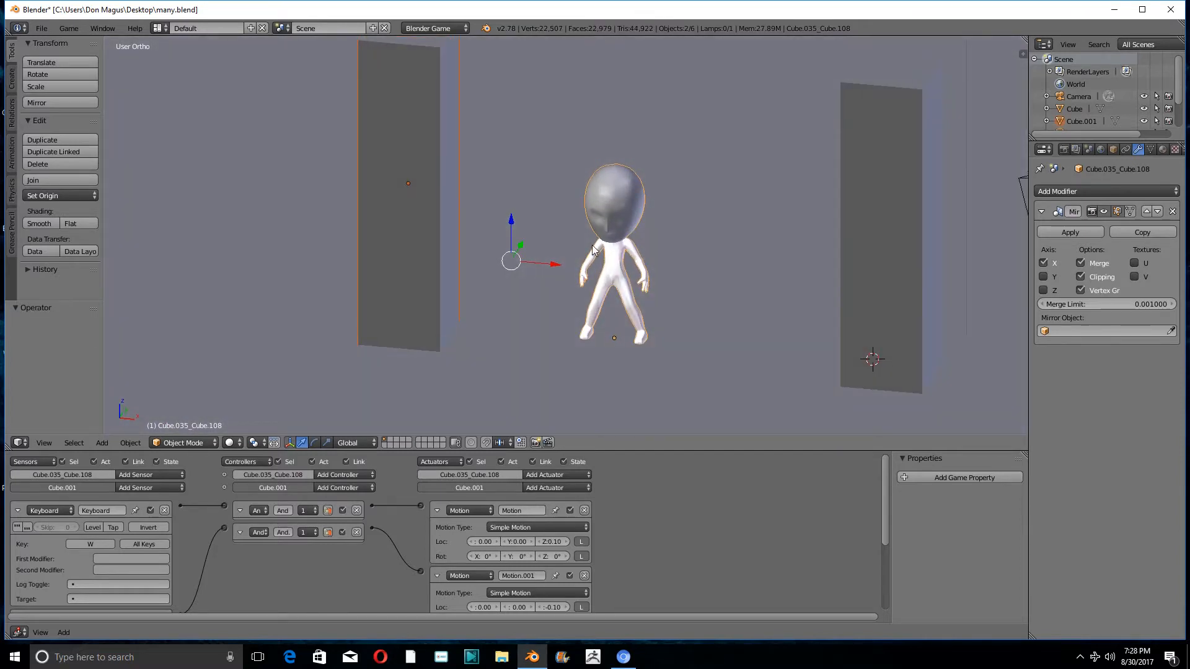
{"action": "left_click", "coordinate": [1078, 228]}
{"action": "middle_click_drag", "start_coordinate": [530, 273], "coordinate": [526, 255]}
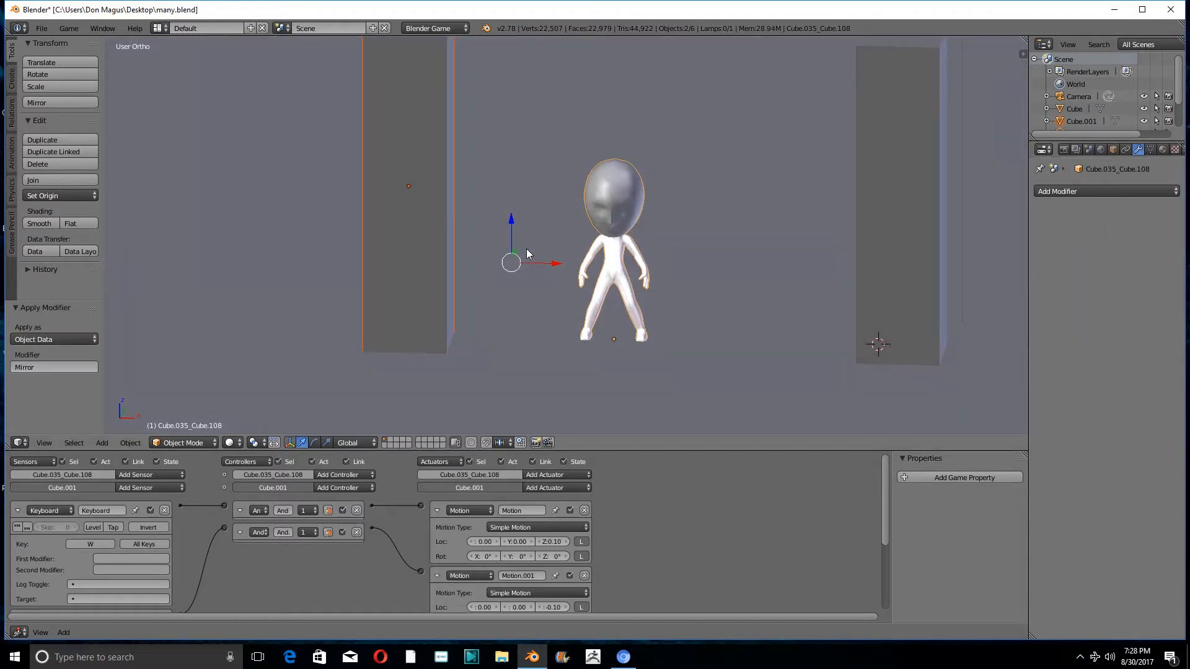
{"action": "key", "text": "ctrl+l"}
{"action": "left_click", "coordinate": [526, 251]}
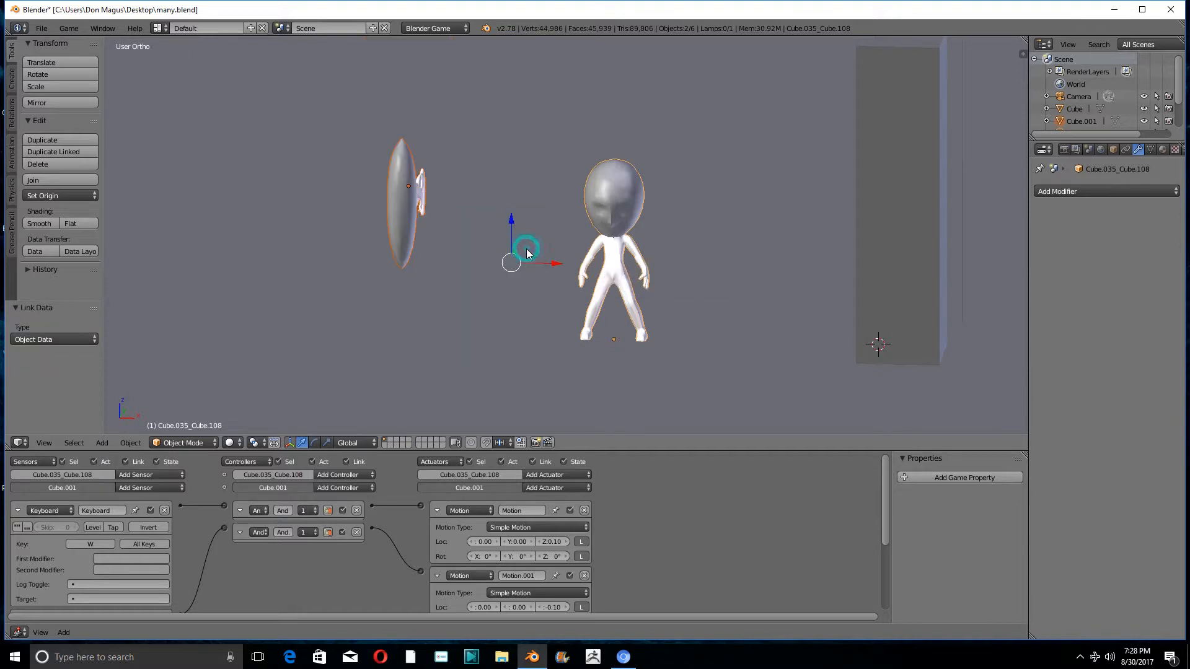
- Select only the linked copy of the figure and scale it by about 1.771 along the global X axis
{"action": "middle_click_drag", "start_coordinate": [526, 251], "coordinate": [522, 305]}
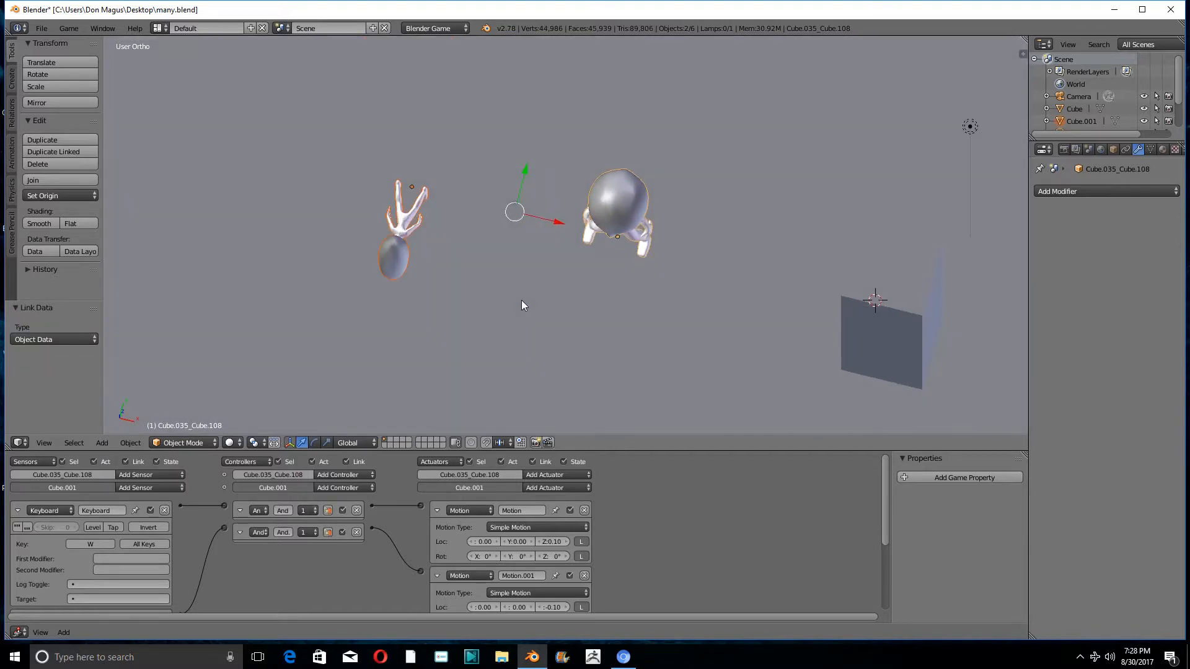
{"action": "scroll", "coordinate": [414, 251], "scroll_direction": "up", "scroll_amount": 5}
{"action": "right_click", "coordinate": [371, 217]}
{"action": "middle_click_drag", "start_coordinate": [370, 215], "coordinate": [380, 180]}
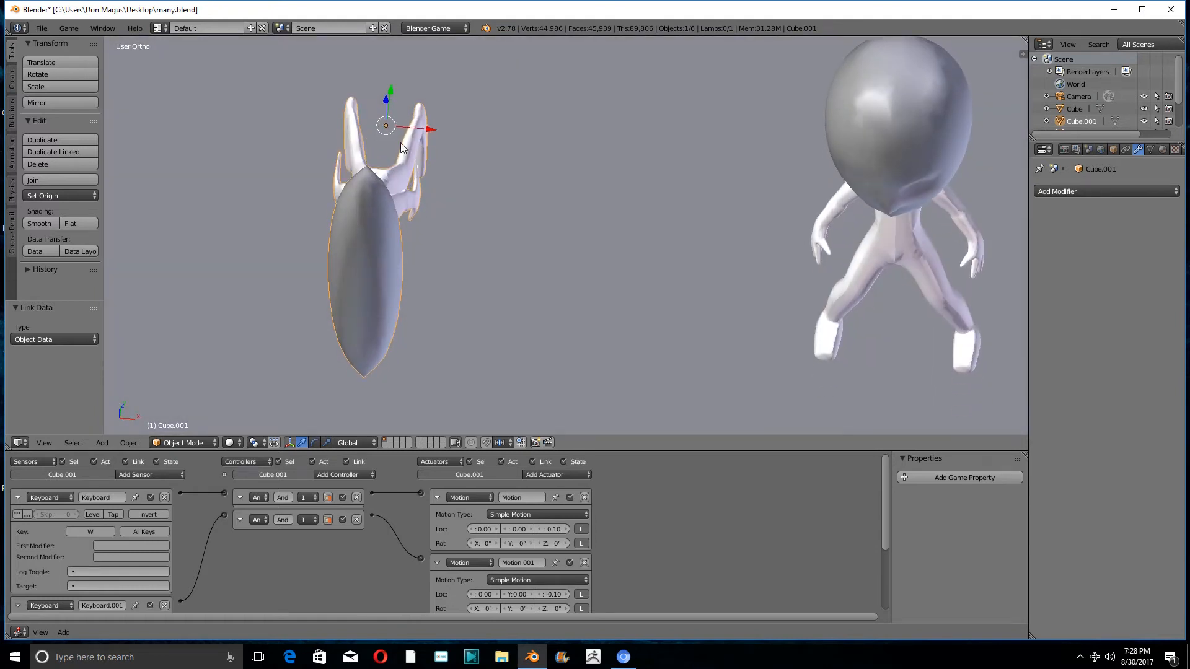
{"action": "left_click", "coordinate": [166, 444]}
{"action": "key", "text": "s"}
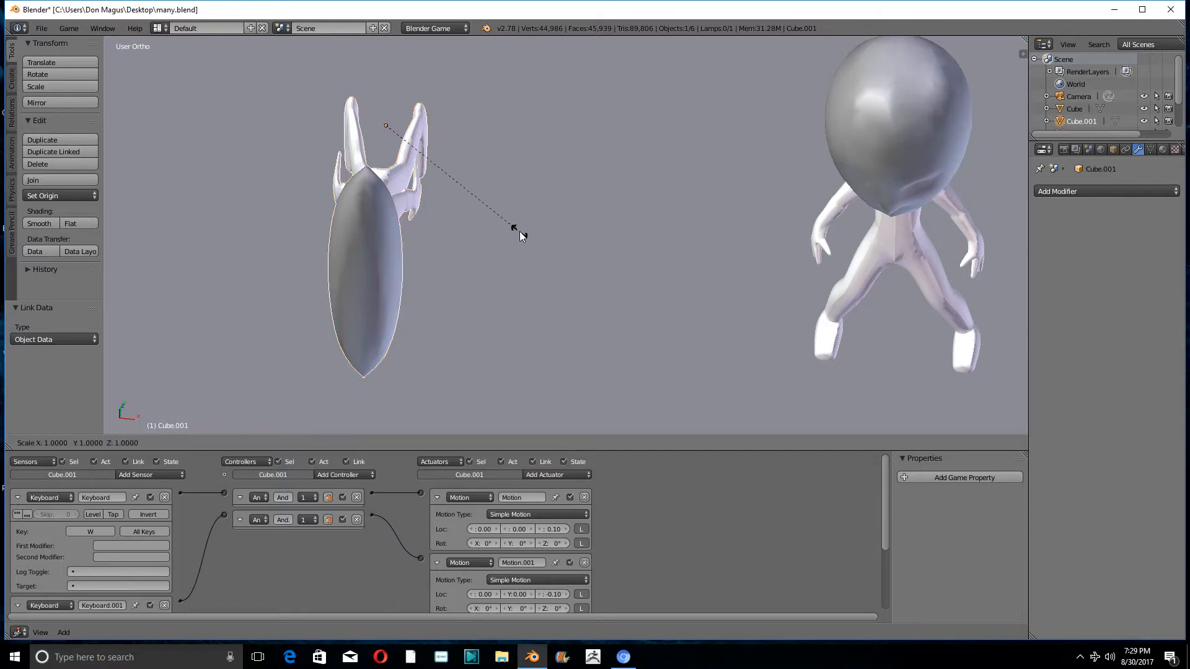
{"action": "key", "text": "x"}
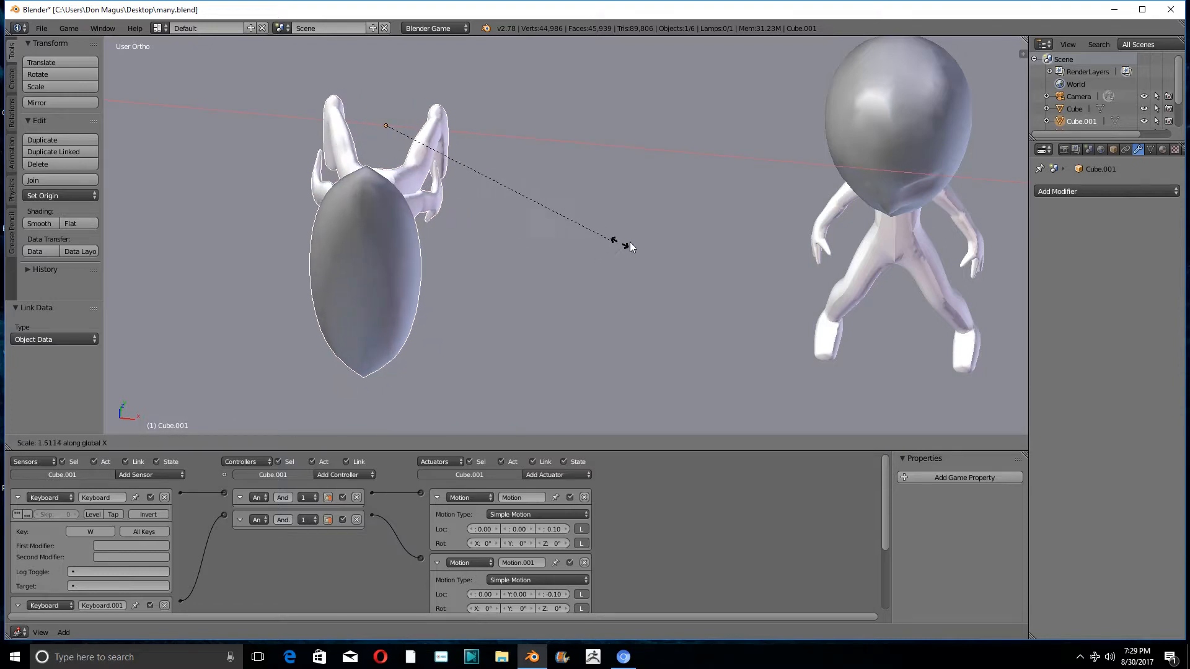
{"action": "left_click", "coordinate": [670, 227]}
- Enter Edit Mode on the linked copy, select its whole mesh and scale it by about 0.652 along X
{"action": "middle_click_drag", "start_coordinate": [549, 187], "coordinate": [242, 381]}
{"action": "left_click", "coordinate": [188, 443]}
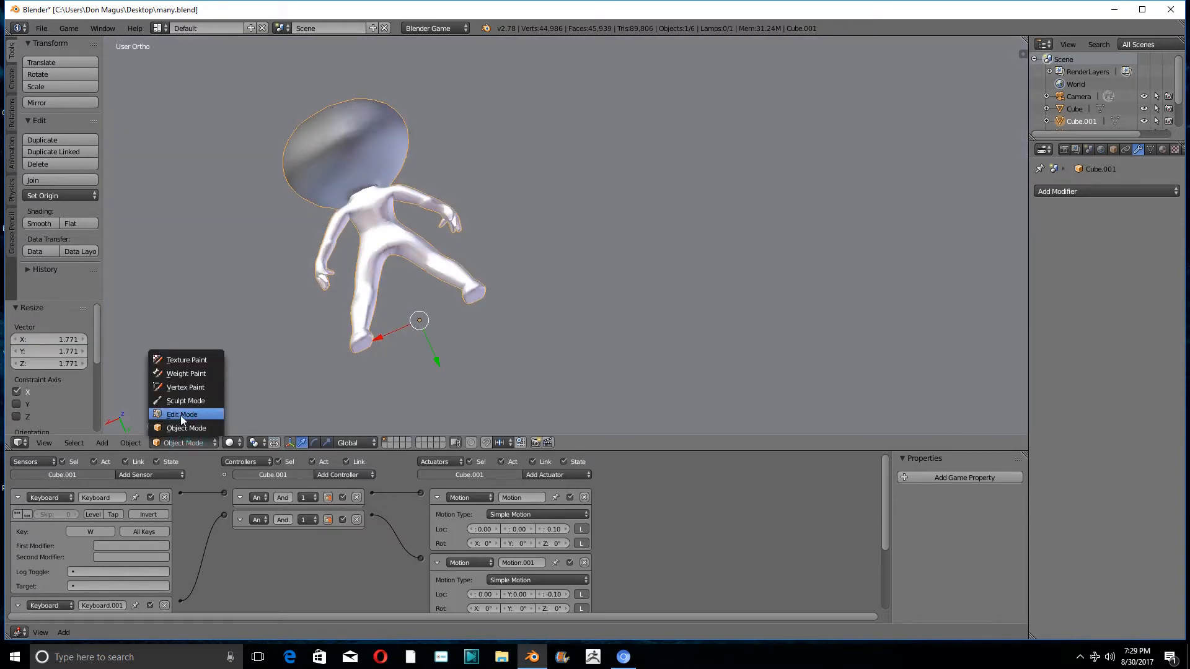
{"action": "left_click", "coordinate": [181, 415]}
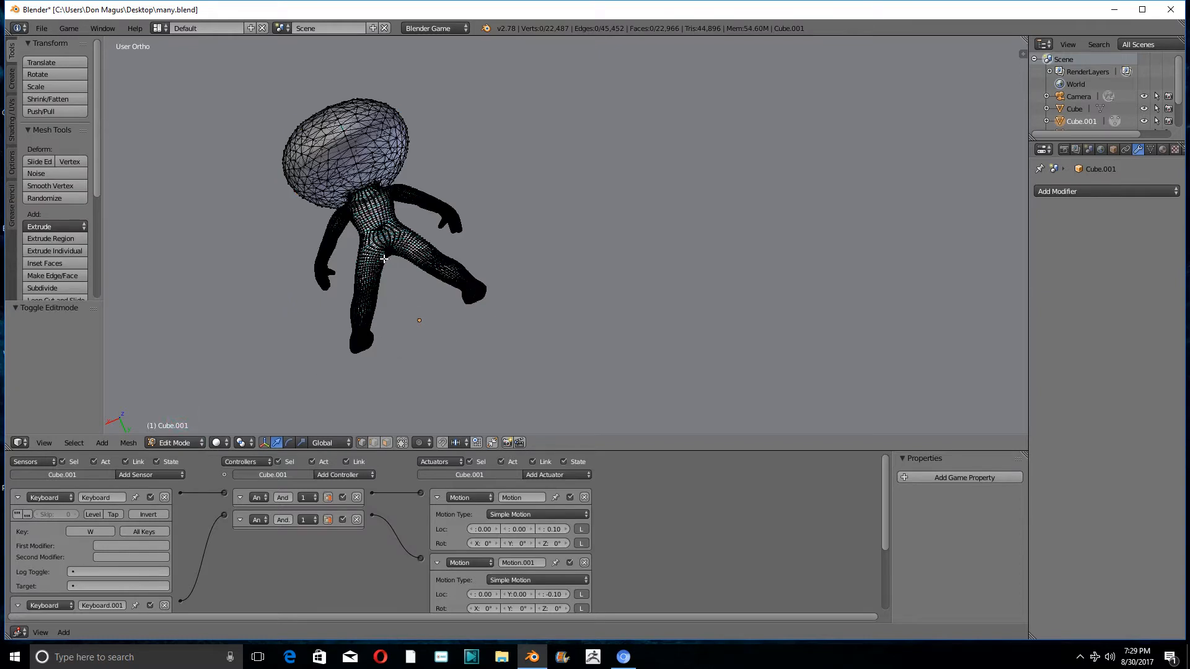
{"action": "key", "text": "a"}
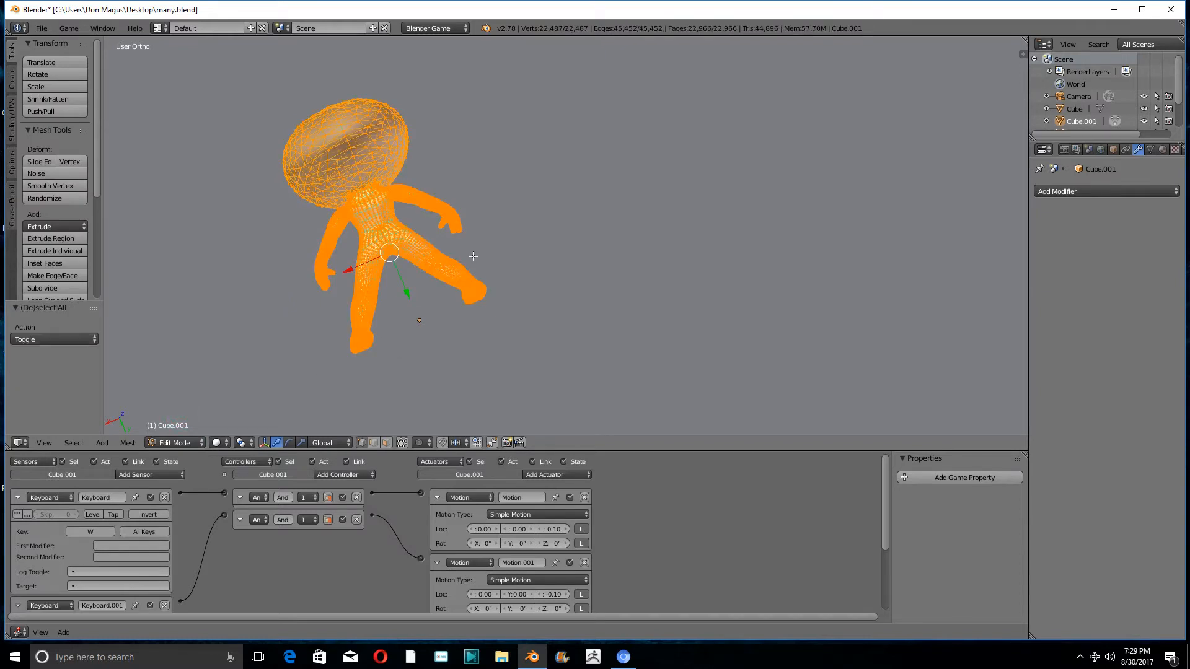
{"action": "key", "text": "s"}
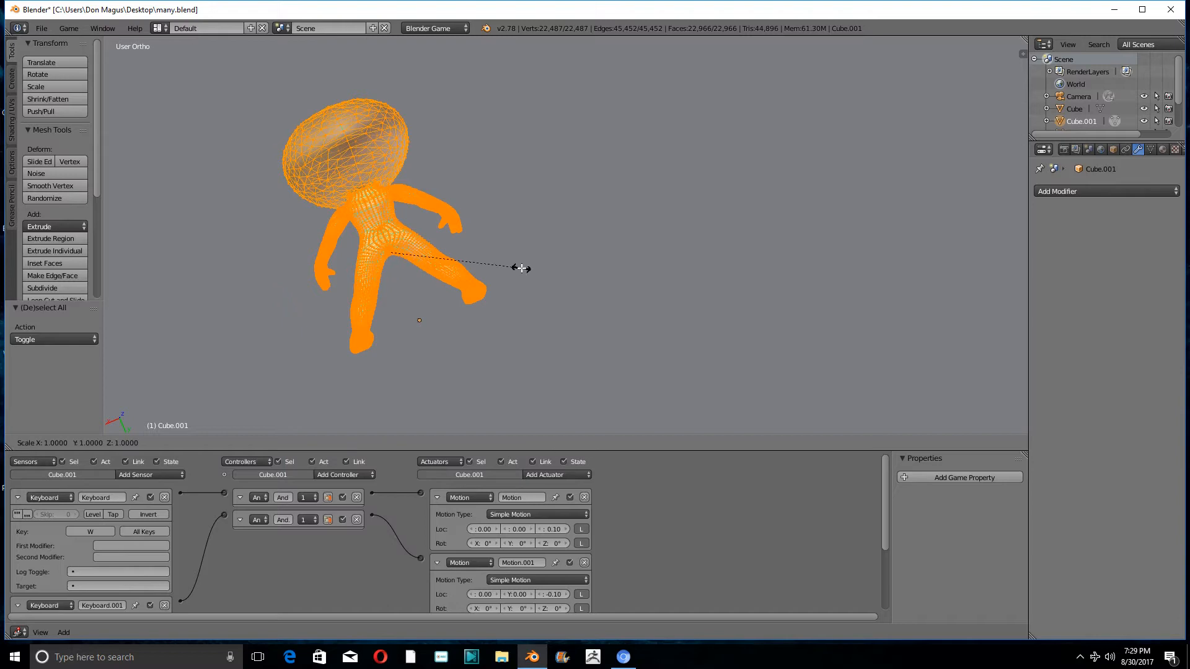
{"action": "key", "text": "x"}
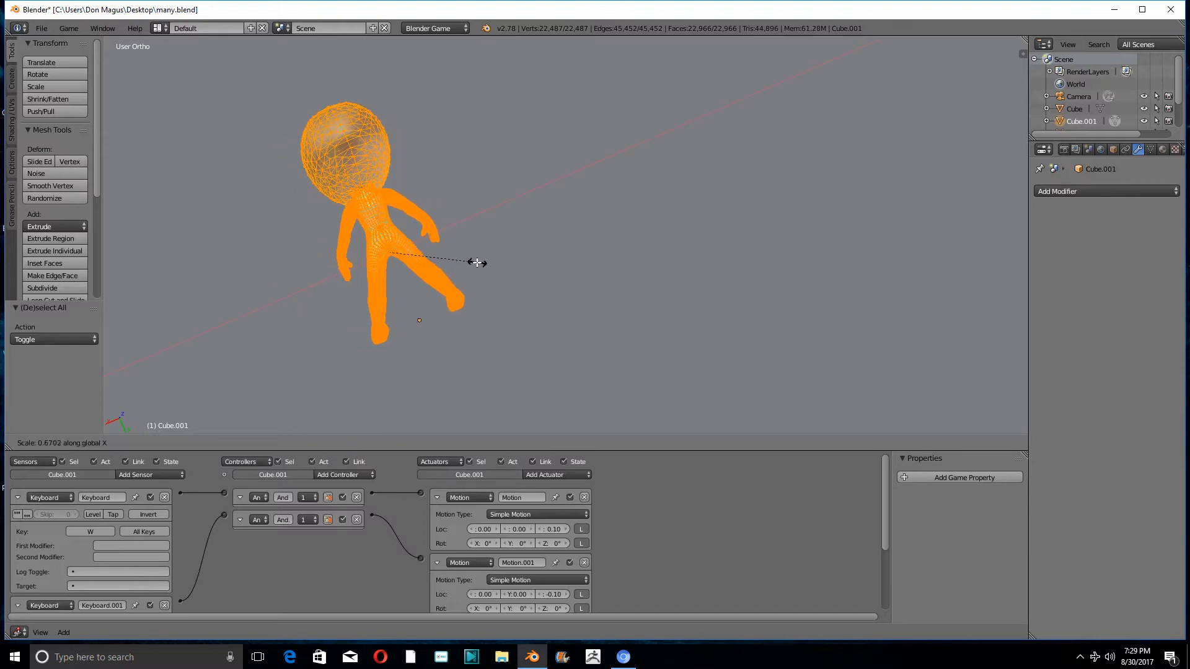
{"action": "left_click", "coordinate": [473, 261]}
{"action": "middle_click_drag", "start_coordinate": [478, 260], "coordinate": [500, 168]}
{"action": "key", "text": "s"}
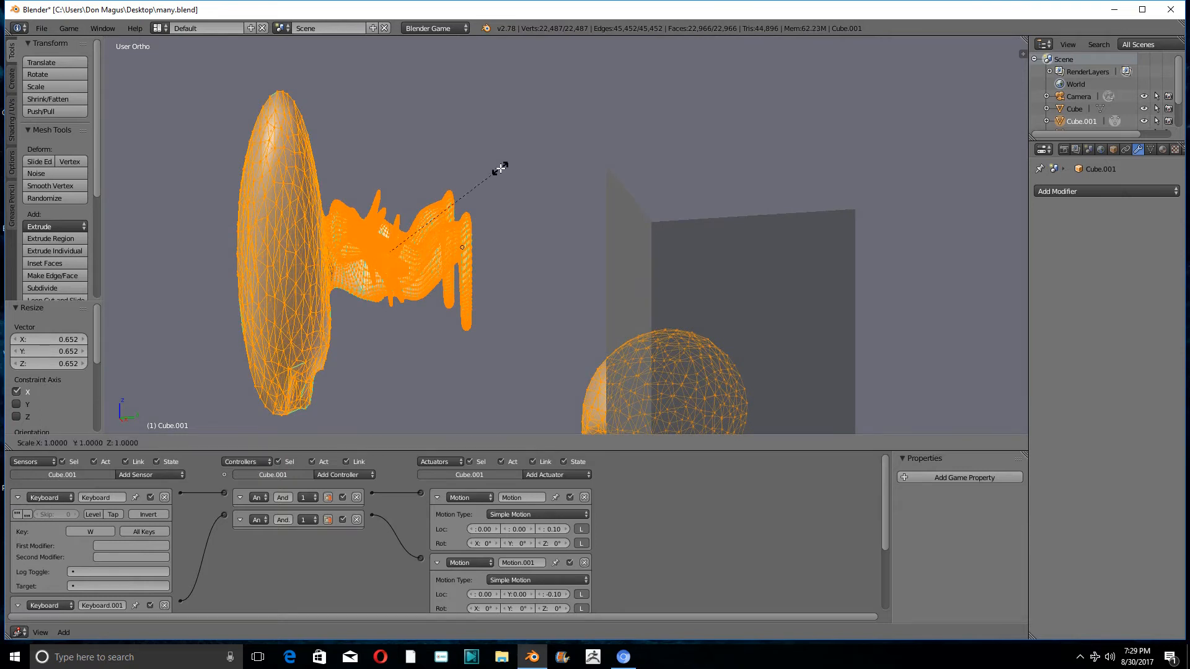
{"action": "key", "text": "z"}
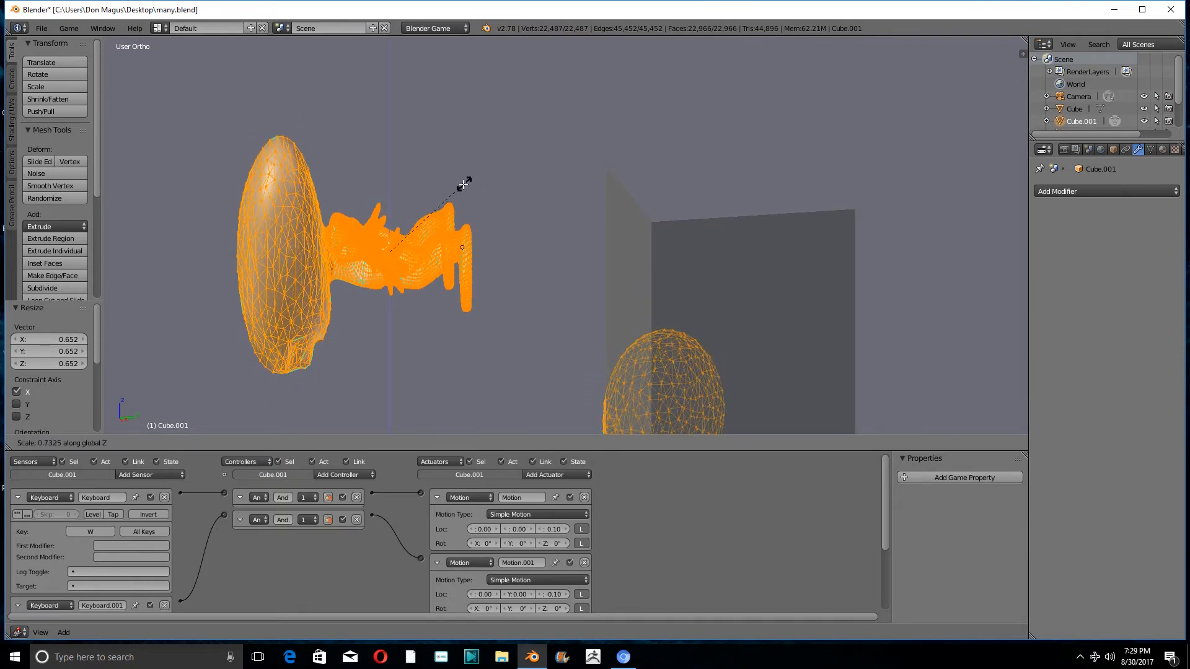
{"action": "right_click", "coordinate": [432, 204]}
- Scale the linked copy's whole mesh by about 0.348 along the global Z axis
{"action": "middle_click_drag", "start_coordinate": [433, 205], "coordinate": [544, 226]}
{"action": "key", "text": "s"}
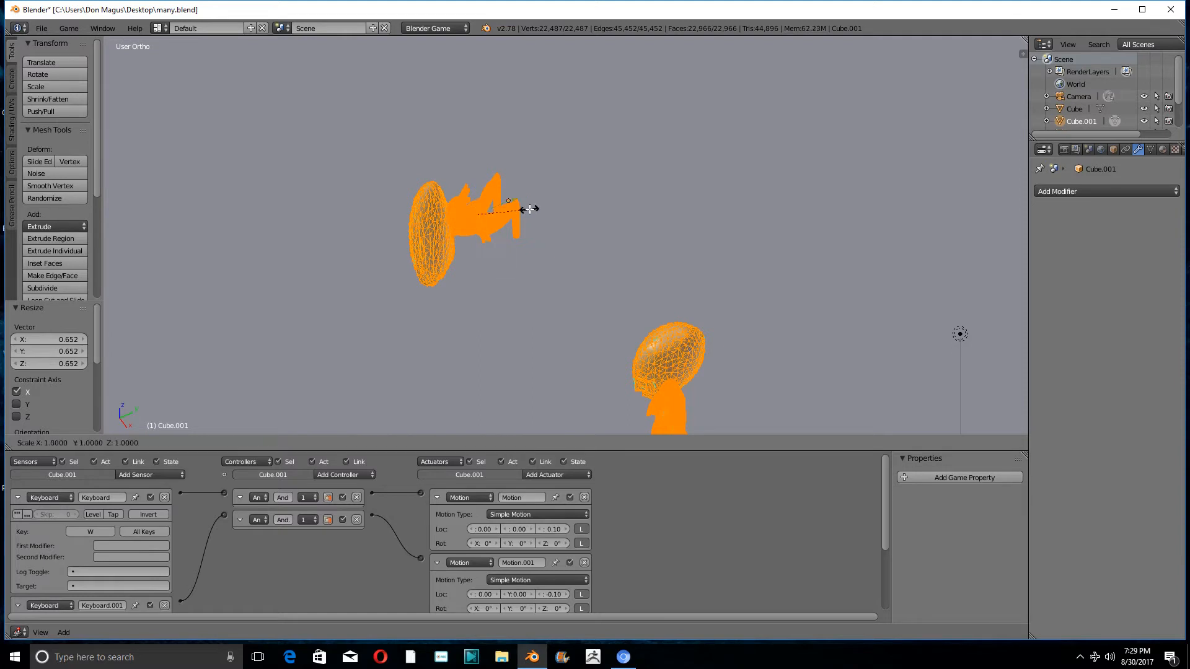
{"action": "key", "text": "z"}
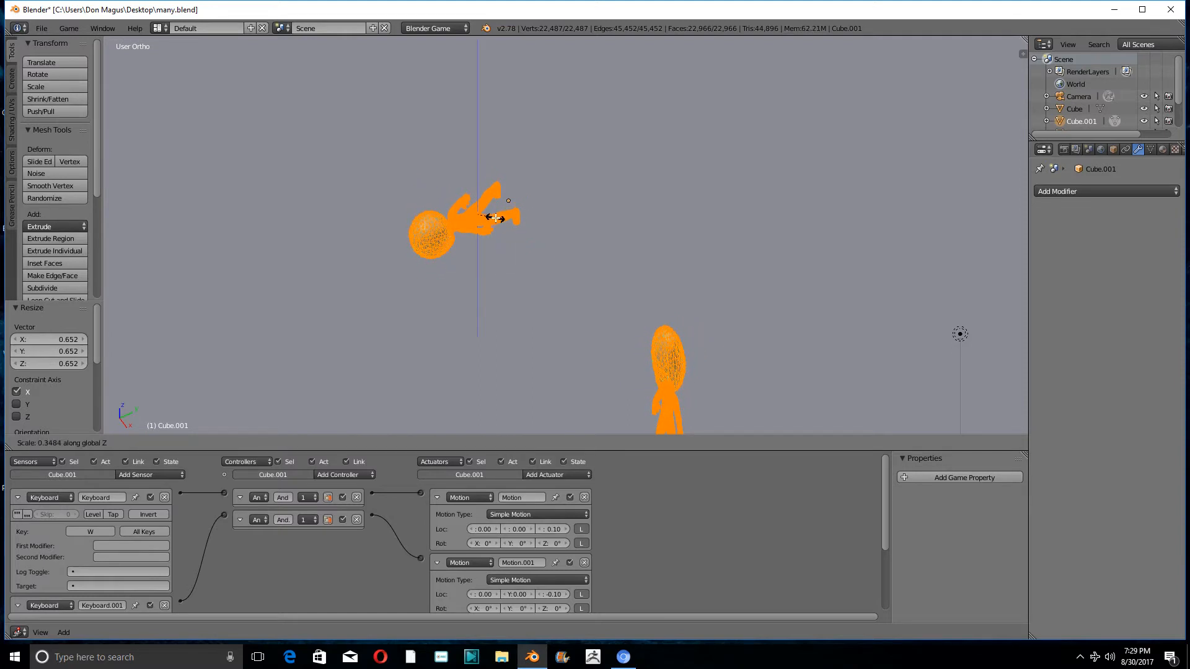
{"action": "left_click", "coordinate": [496, 218]}
- Leave Edit Mode and return the linked copy of the figure to Object Mode
{"action": "middle_click_drag", "start_coordinate": [496, 218], "coordinate": [564, 229]}
{"action": "scroll", "coordinate": [536, 228], "scroll_direction": "up", "scroll_amount": 4}
{"action": "scroll", "coordinate": [544, 227], "scroll_direction": "down", "scroll_amount": 3}
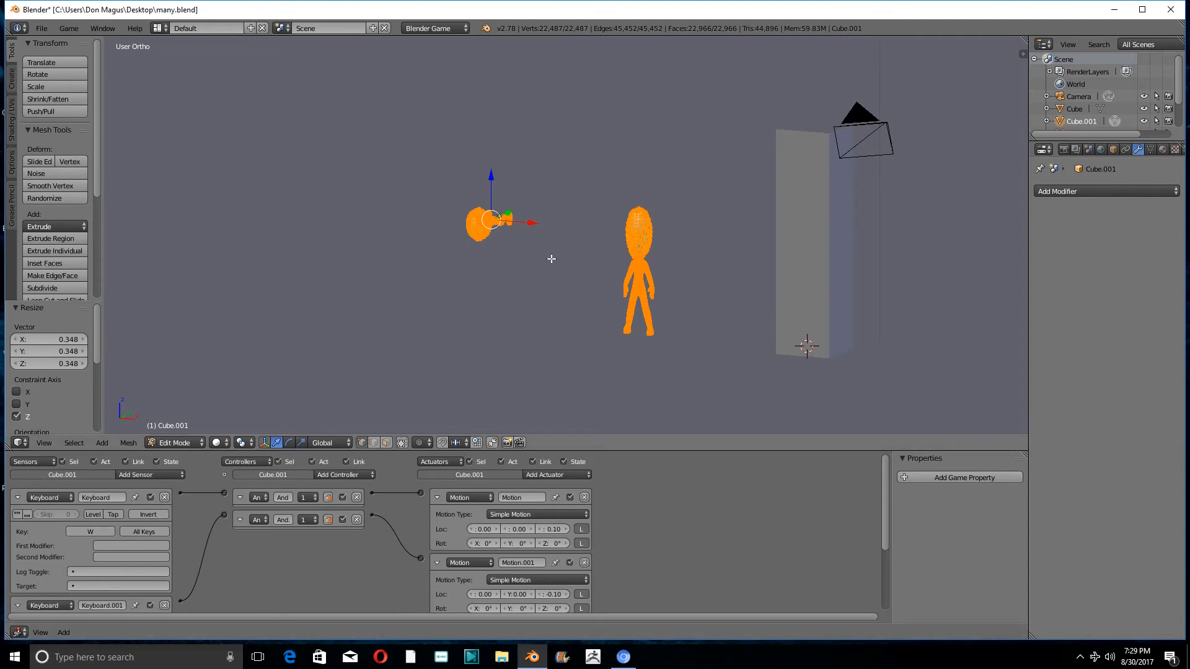
{"action": "scroll", "coordinate": [550, 258], "scroll_direction": "up", "scroll_amount": 3}
{"action": "middle_click_drag", "start_coordinate": [550, 258], "coordinate": [647, 253]}
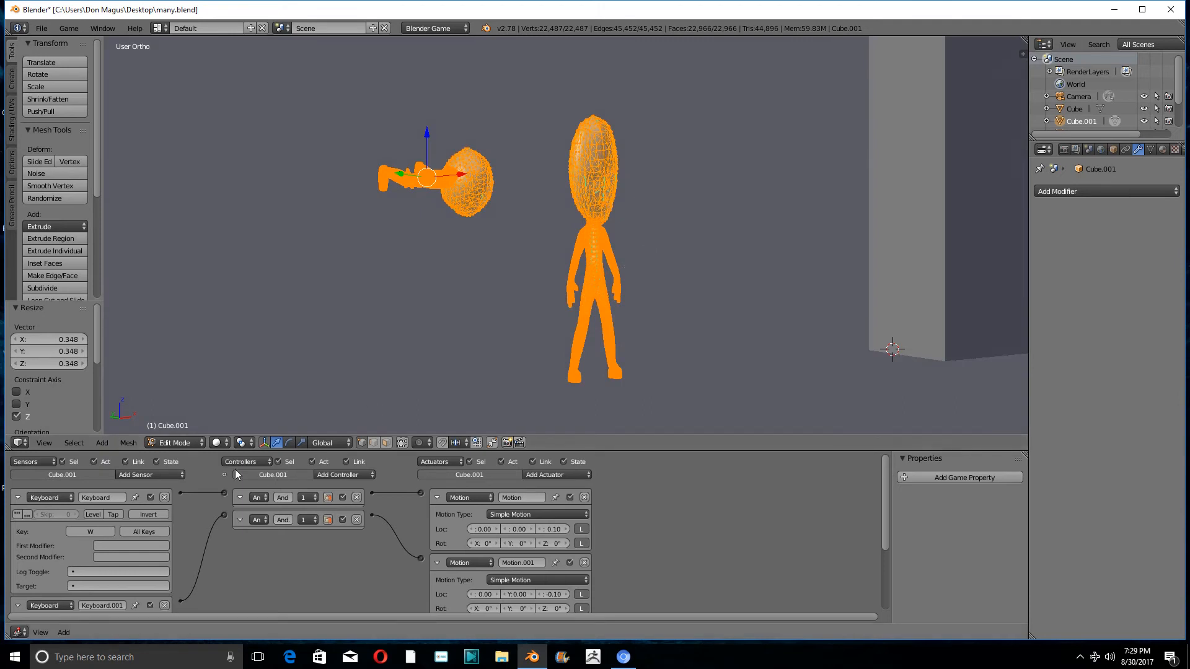
{"action": "left_click", "coordinate": [170, 444]}
{"action": "left_click", "coordinate": [184, 427]}
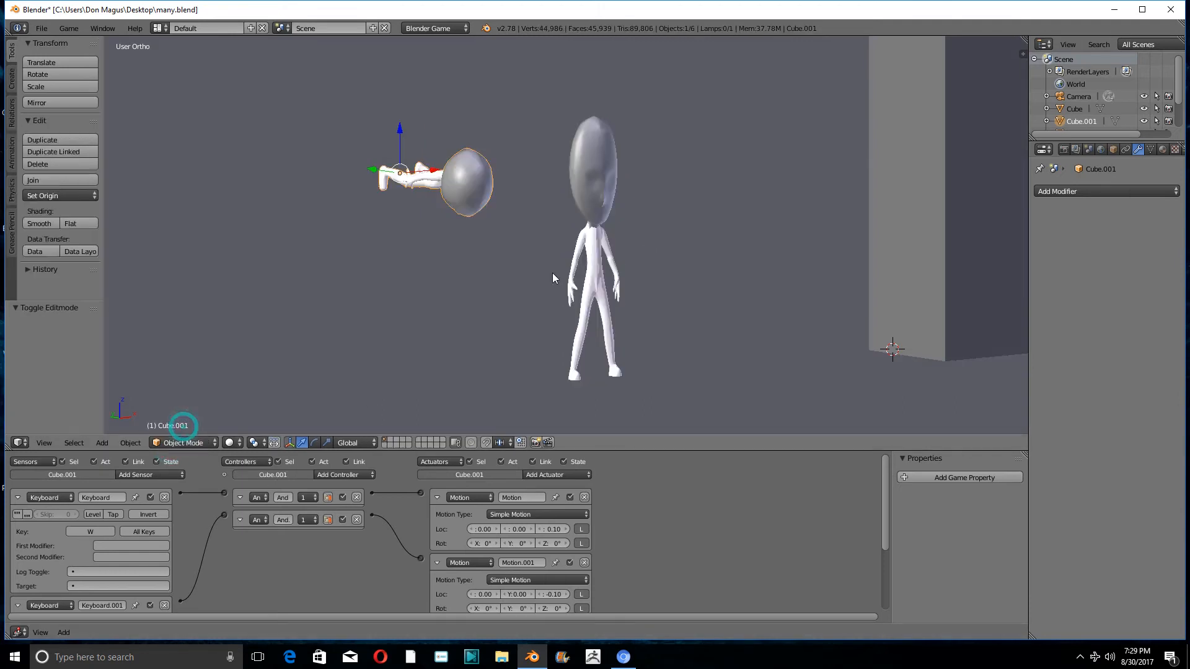
- Select the original standing figure and compare its proportions with those of the lying linked copy from several angles
{"action": "scroll", "coordinate": [552, 273], "scroll_direction": "down", "scroll_amount": 5}
{"action": "middle_click_drag", "start_coordinate": [558, 272], "coordinate": [599, 291]}
{"action": "scroll", "coordinate": [546, 190], "scroll_direction": "up", "scroll_amount": 6}
{"action": "middle_click_drag", "start_coordinate": [546, 194], "coordinate": [452, 196]}
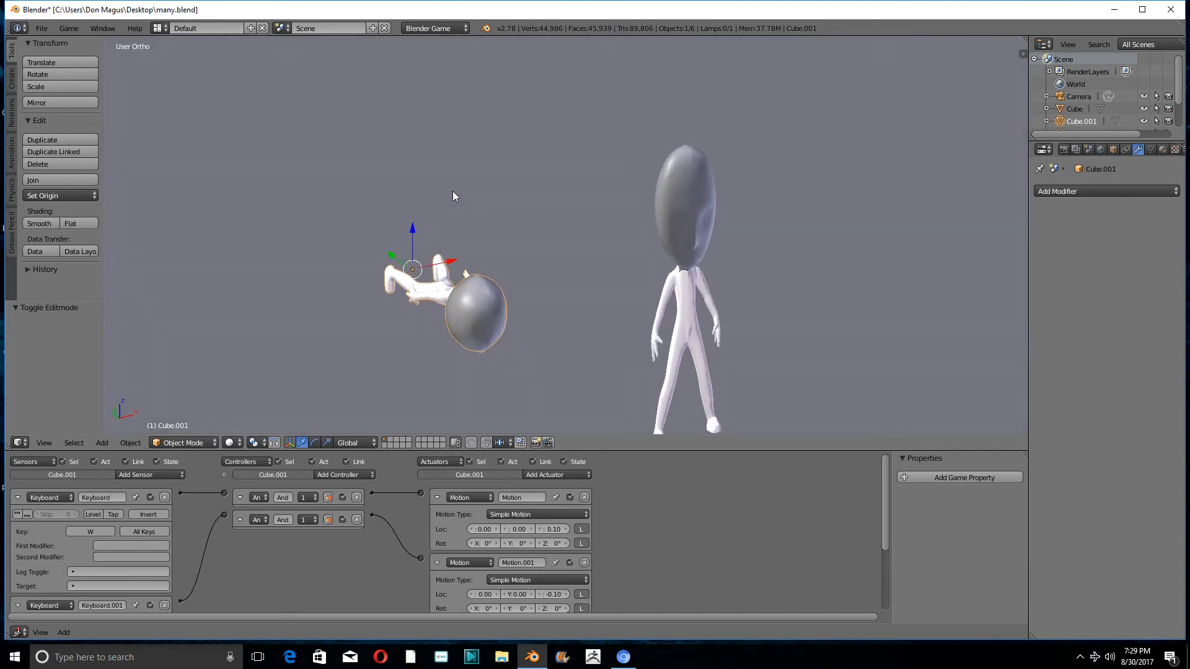
{"action": "right_click", "coordinate": [674, 202]}
{"action": "scroll", "coordinate": [674, 201], "scroll_direction": "down", "scroll_amount": 4}
{"action": "middle_click_drag", "start_coordinate": [673, 207], "coordinate": [563, 249]}
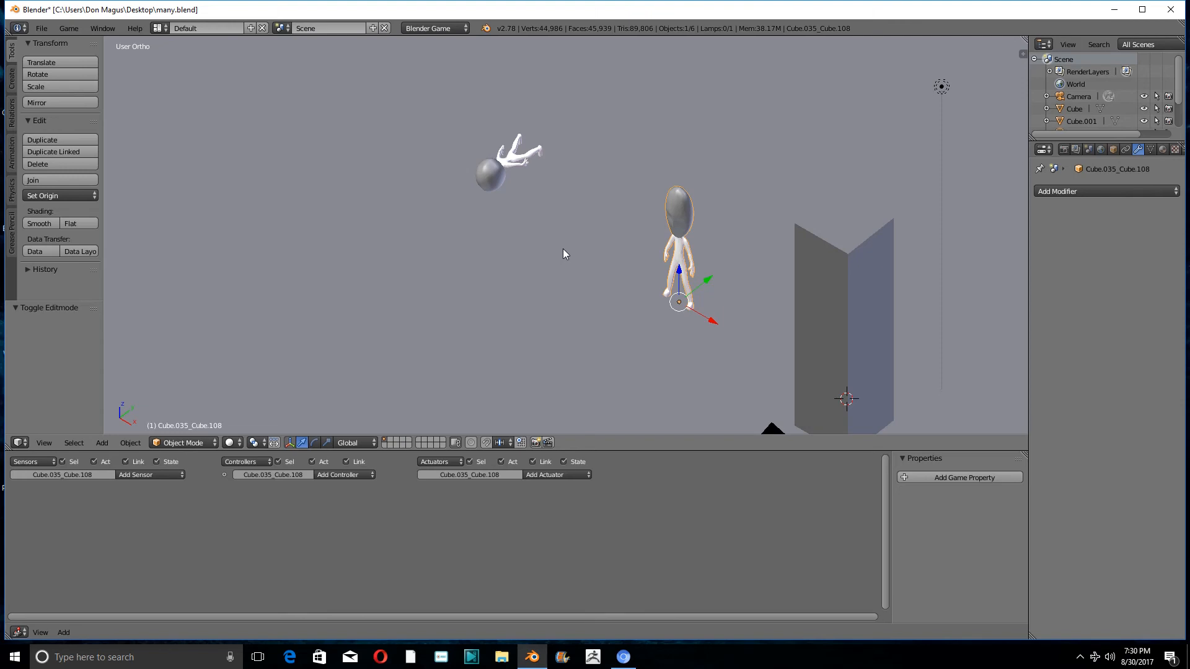
{"action": "key", "text": "KP_Decimal"}
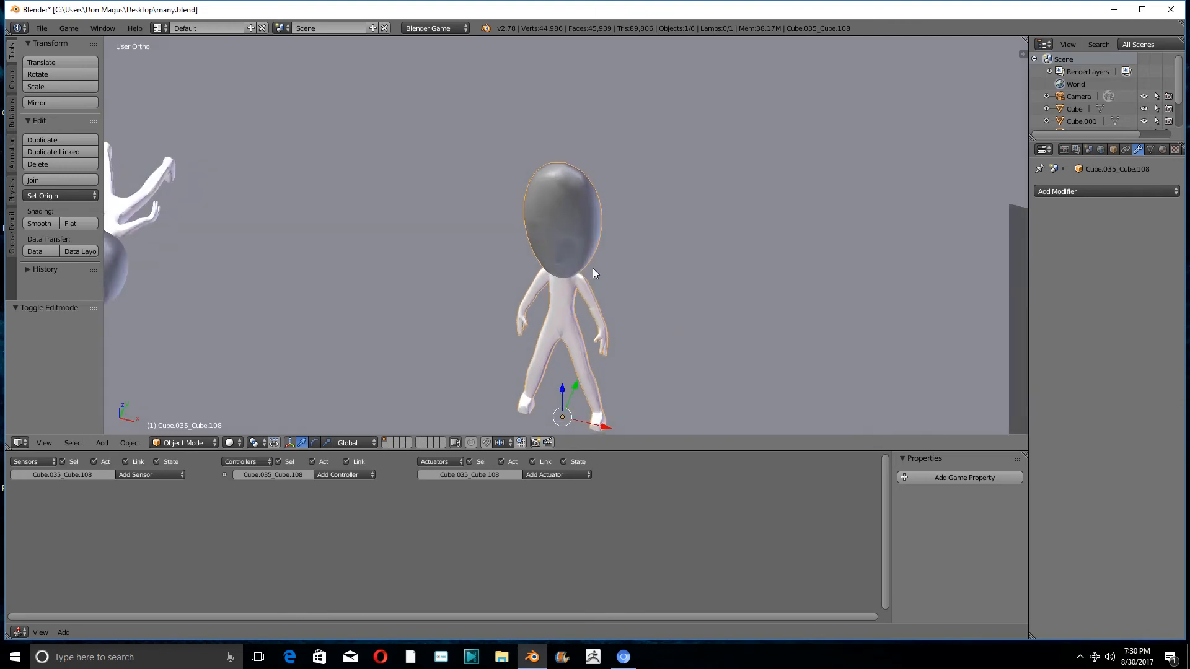
{"action": "middle_click_drag", "start_coordinate": [593, 268], "coordinate": [642, 238]}
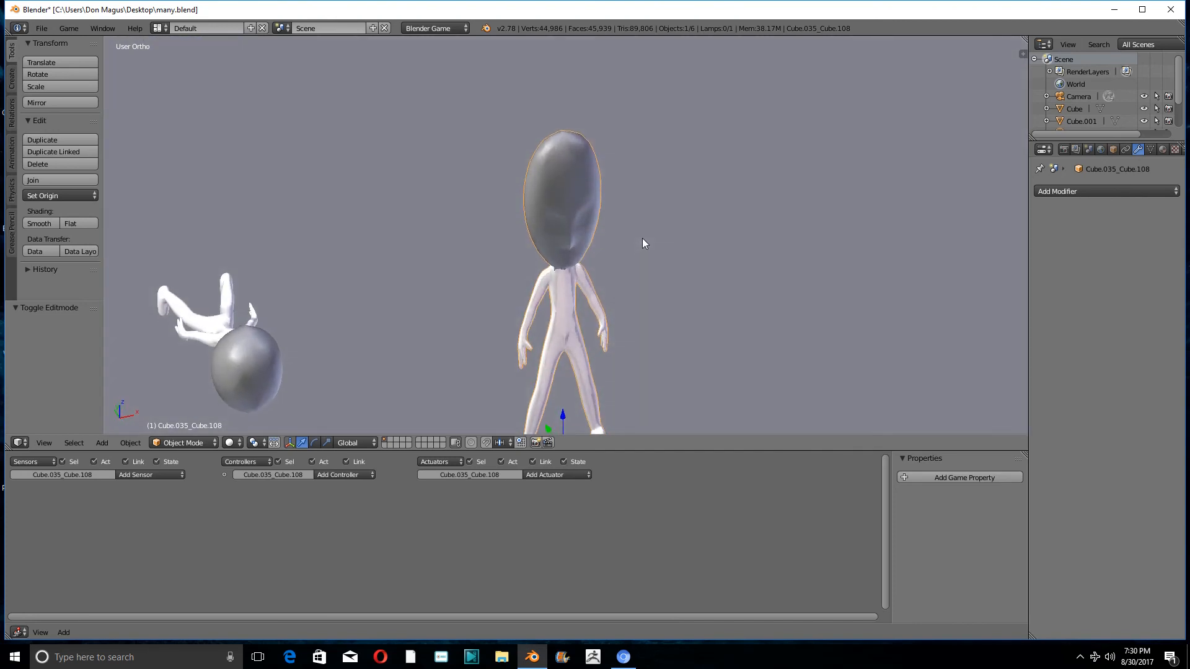
{"action": "scroll", "coordinate": [616, 210], "scroll_direction": "down", "scroll_amount": 5}
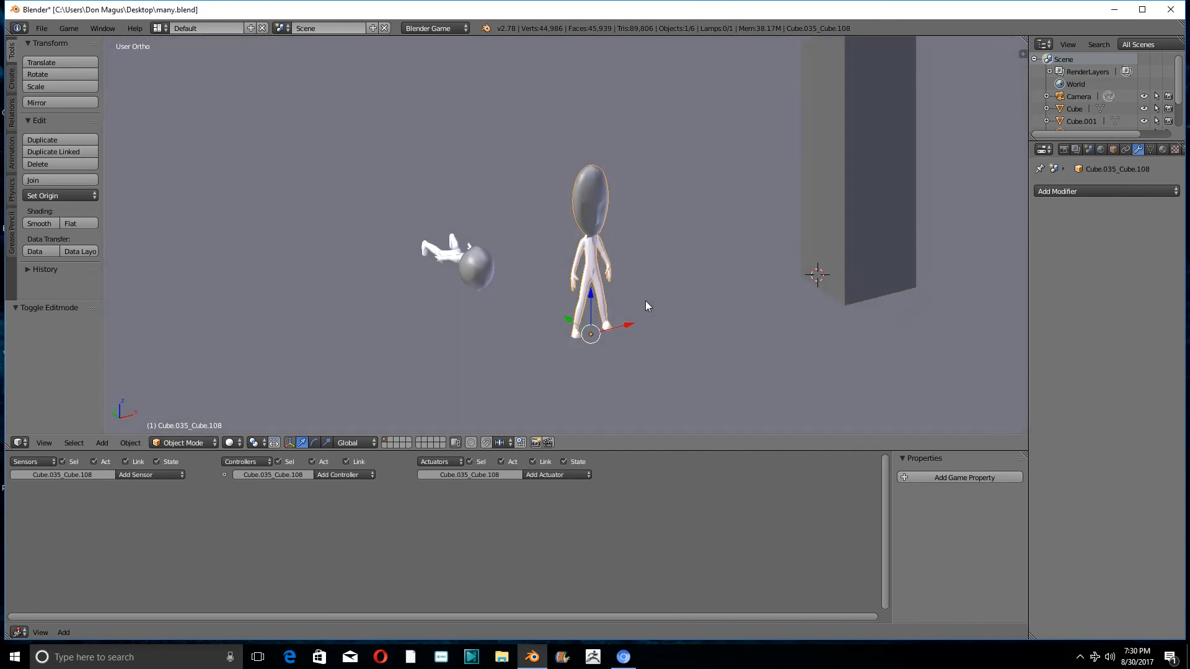
{"action": "middle_click_drag", "start_coordinate": [645, 306], "coordinate": [611, 283]}
{"action": "scroll", "coordinate": [534, 284], "scroll_direction": "up", "scroll_amount": 4}
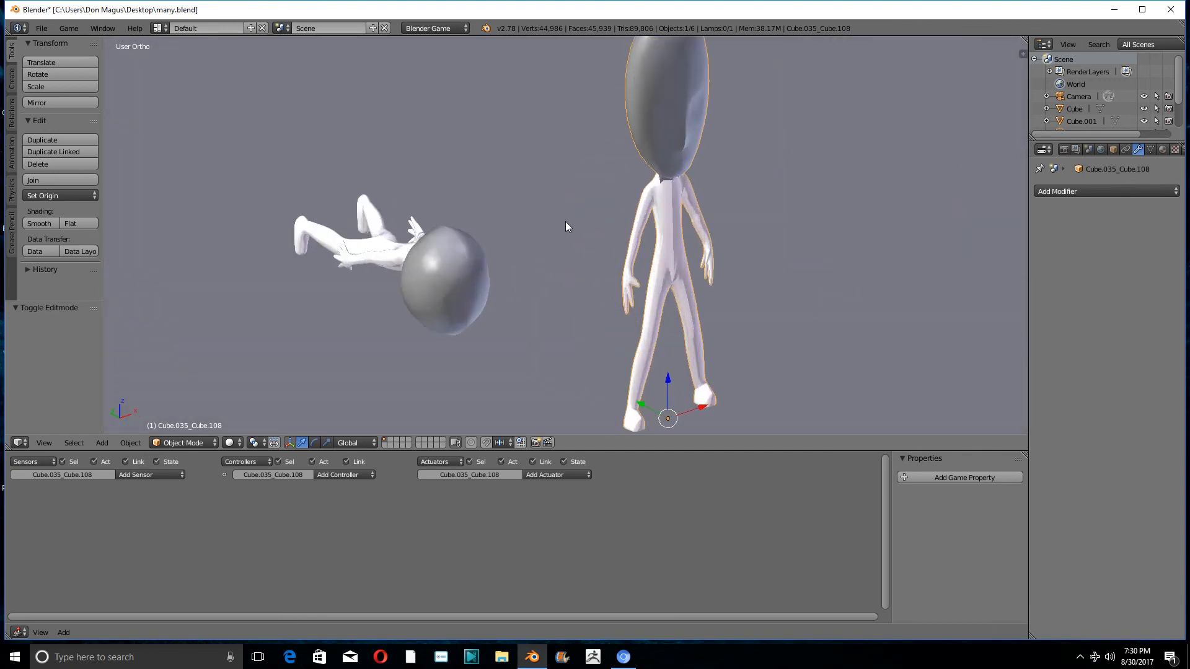
{"action": "scroll", "coordinate": [566, 221], "scroll_direction": "down", "scroll_amount": 3}
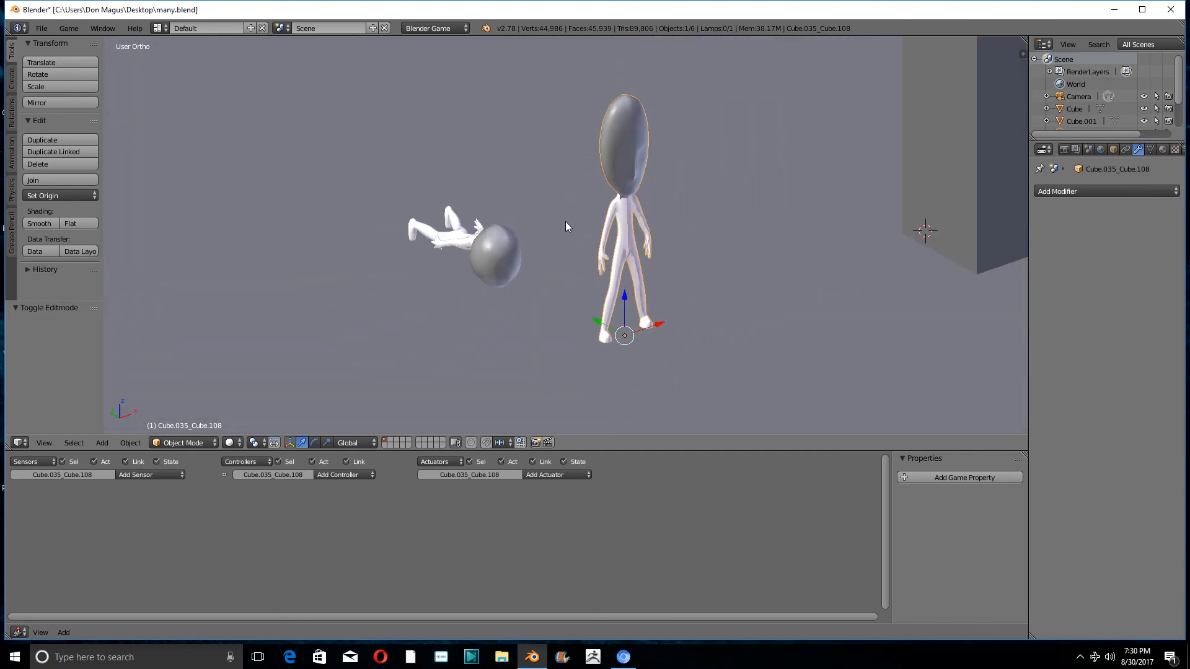